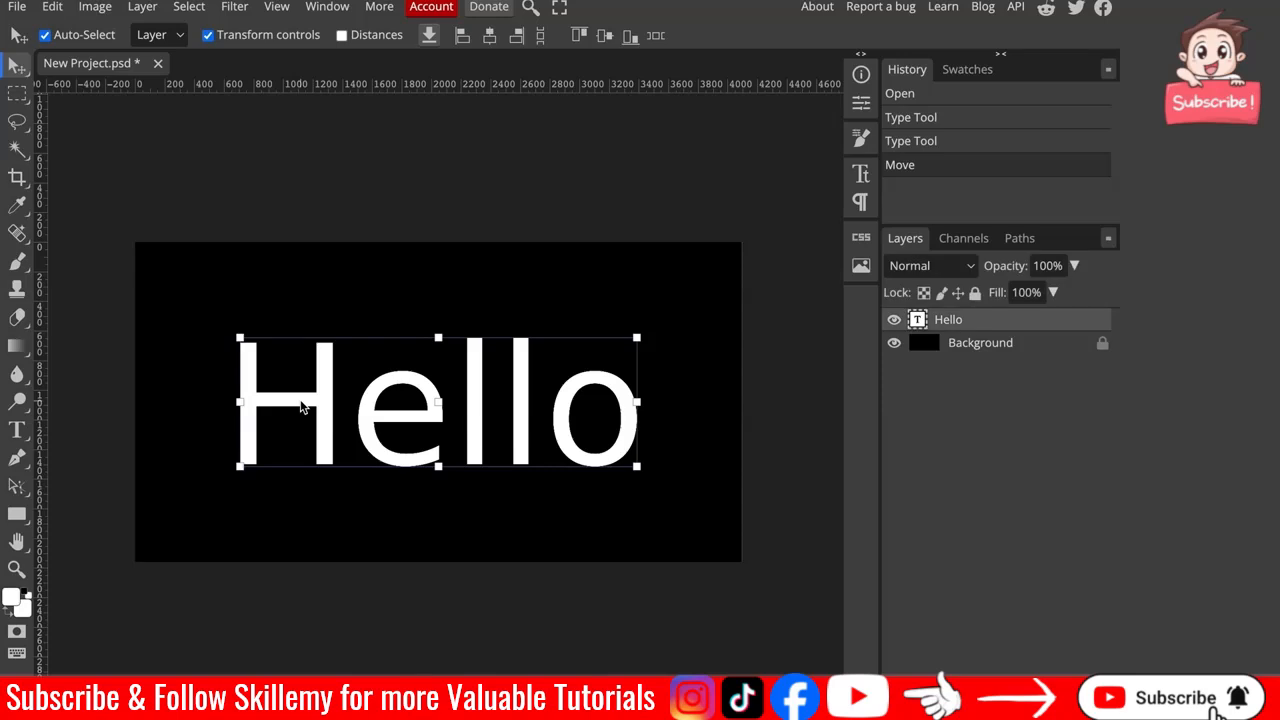
# Set the Hello text colour to bright green 44f848 in the colour picker.
pyautogui.click(338, 35)
pyautogui.moveTo(407, 150); pyautogui.dragTo(934, 324)
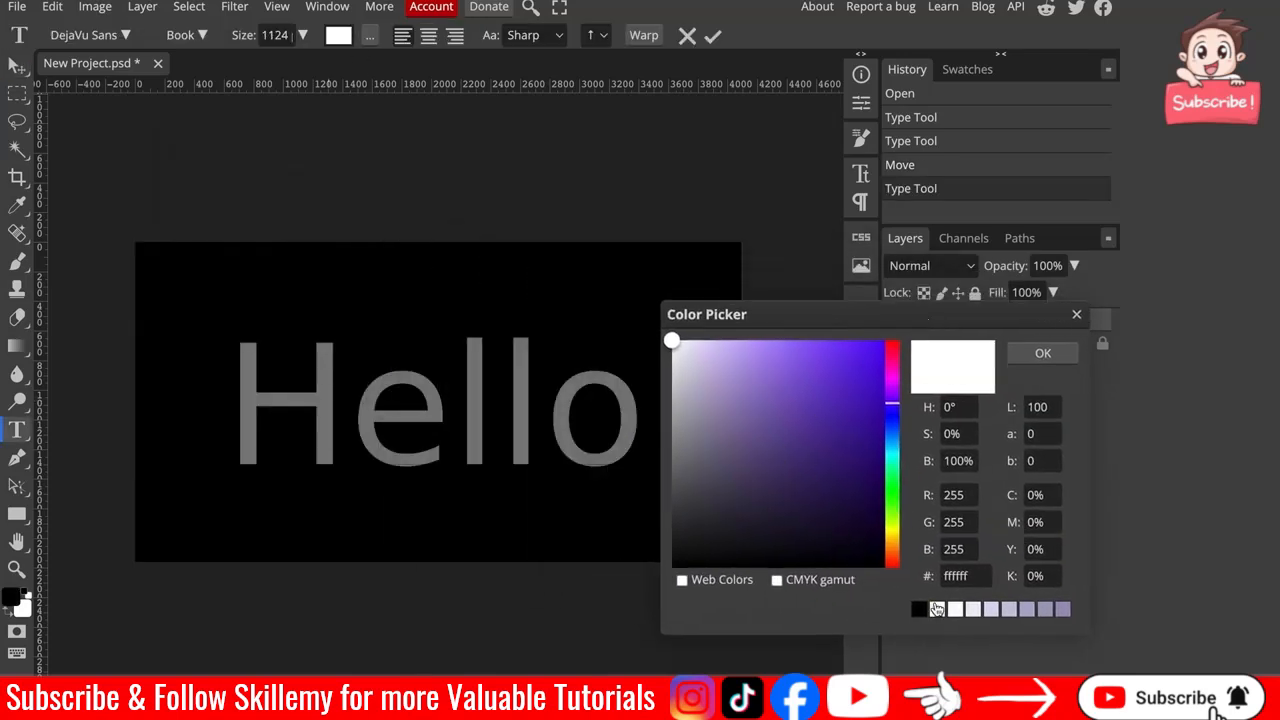
pyautogui.click(892, 368)
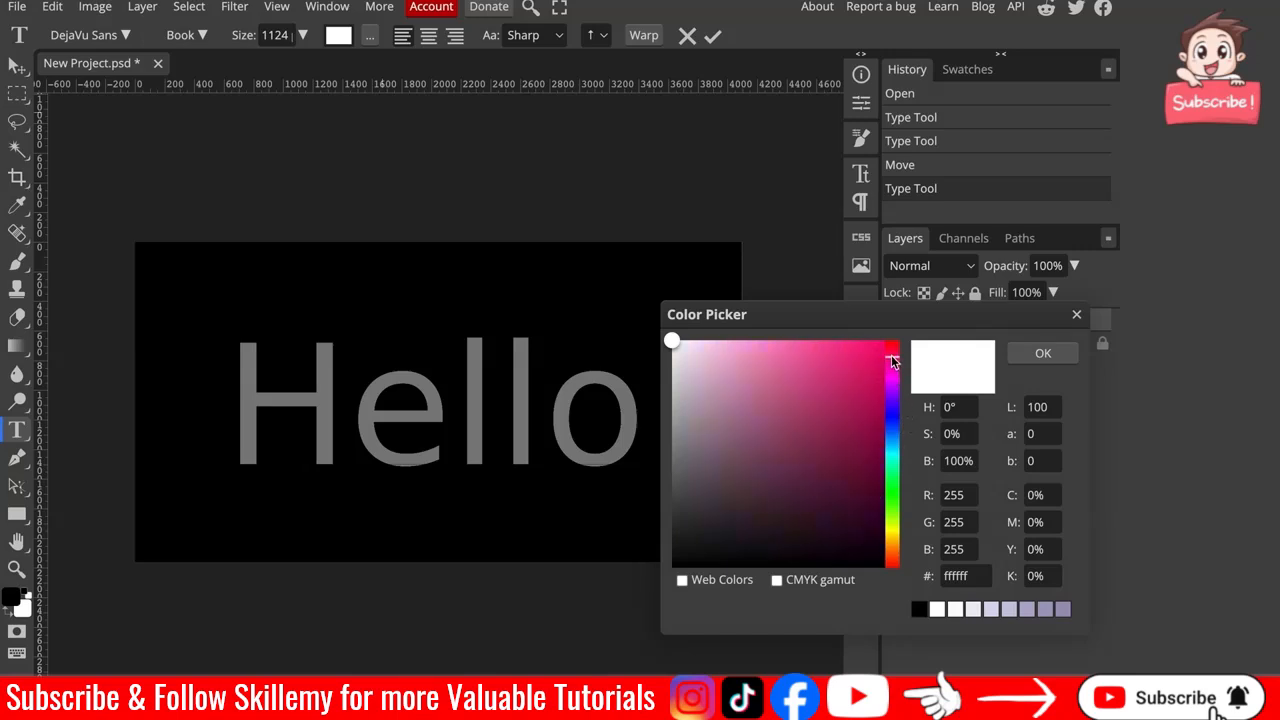
pyautogui.click(882, 486)
pyautogui.click(892, 491)
pyautogui.click(825, 479)
pyautogui.click(830, 529)
pyautogui.click(826, 348)
pyautogui.moveTo(826, 351); pyautogui.dragTo(826, 347)
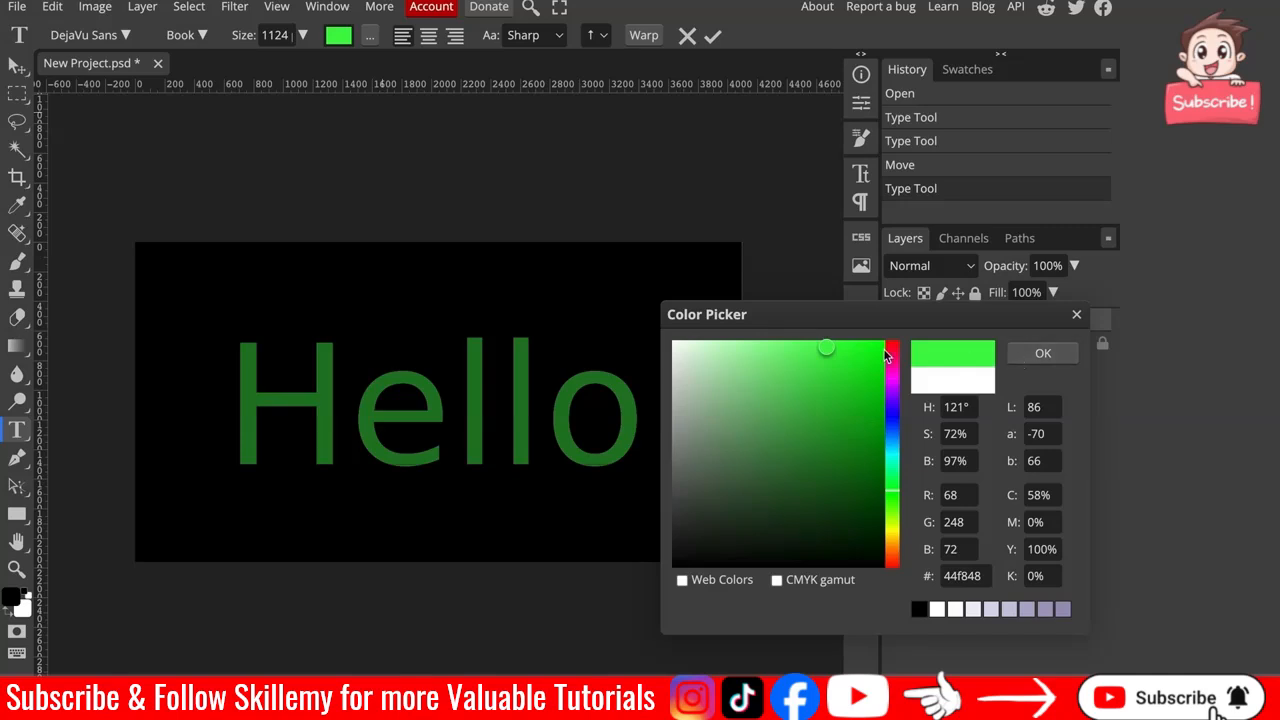
pyautogui.click(17, 205)
pyautogui.click(1052, 352)
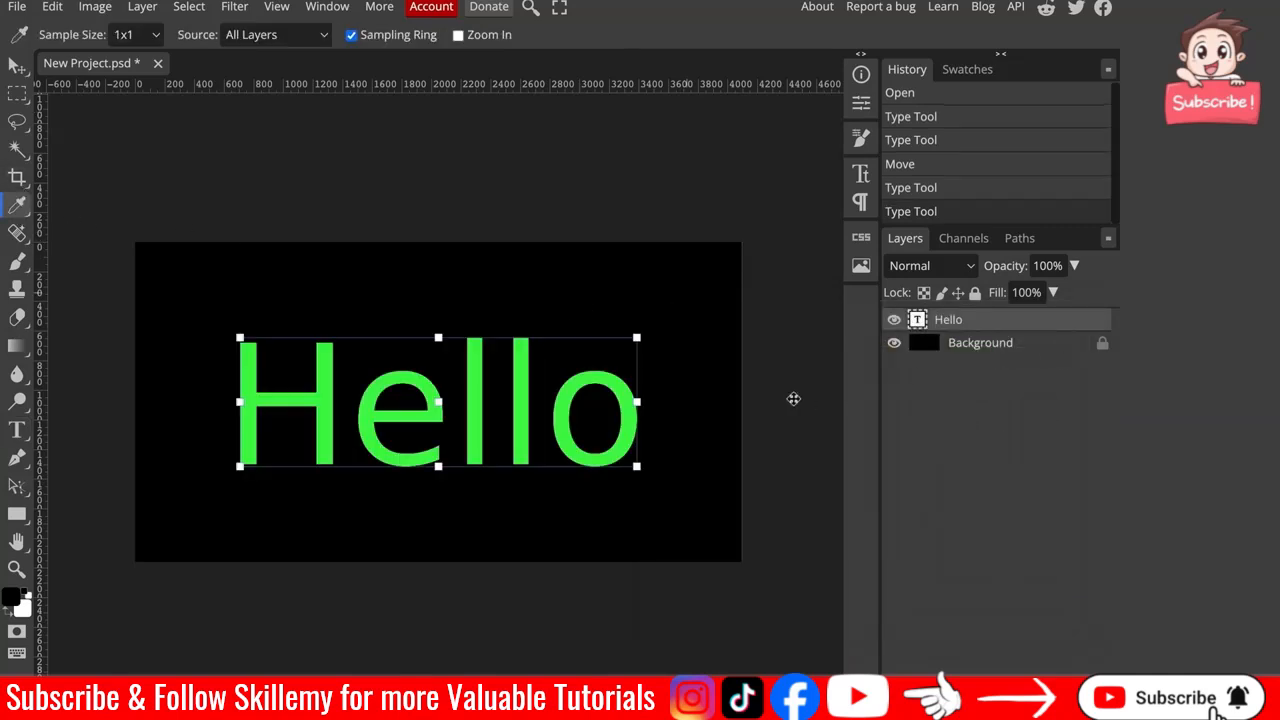
# Place the Desktop screenshot image into the project and scale it to about 356%.
pyautogui.press('v')
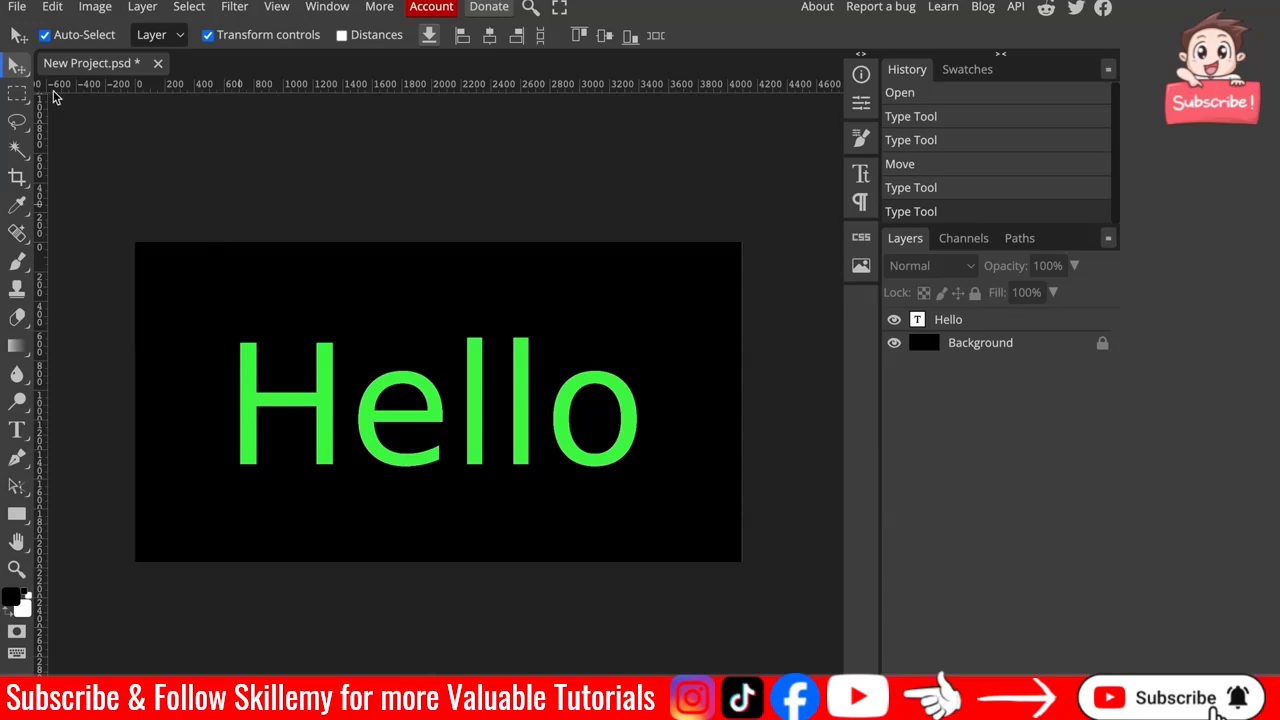
pyautogui.click(17, 8)
pyautogui.click(38, 52)
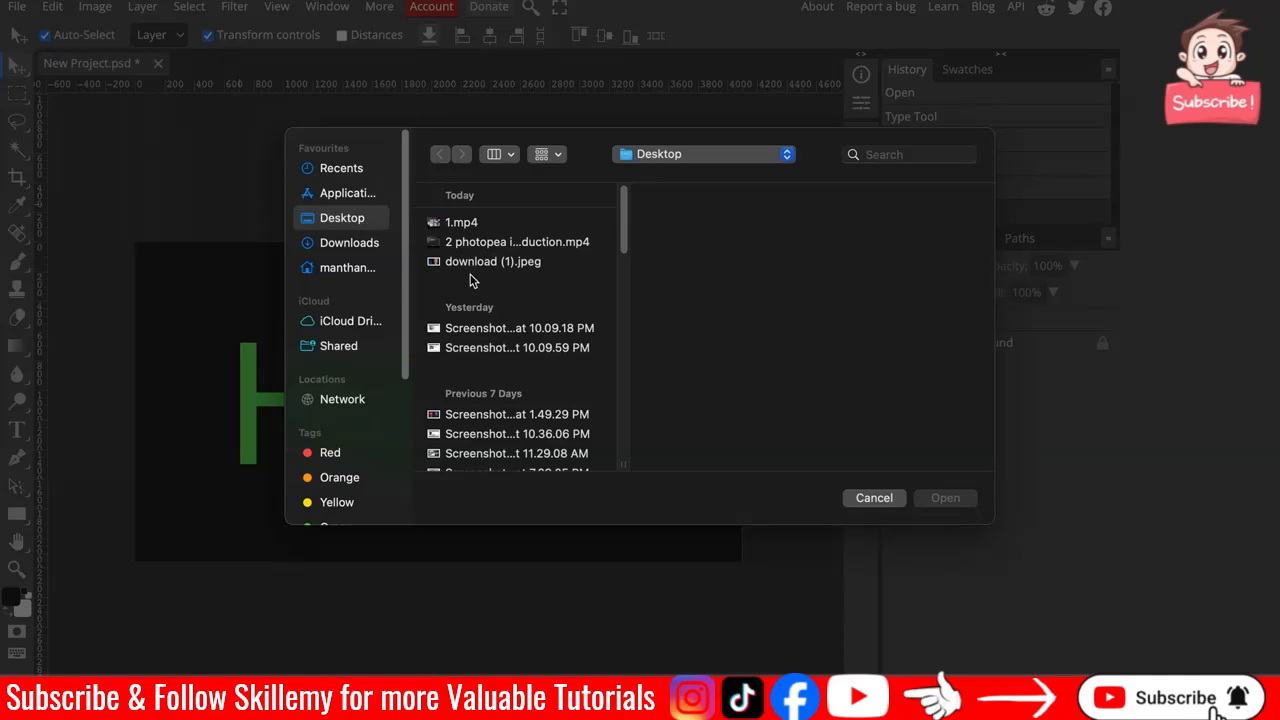
pyautogui.scroll(-5, 499, 358)
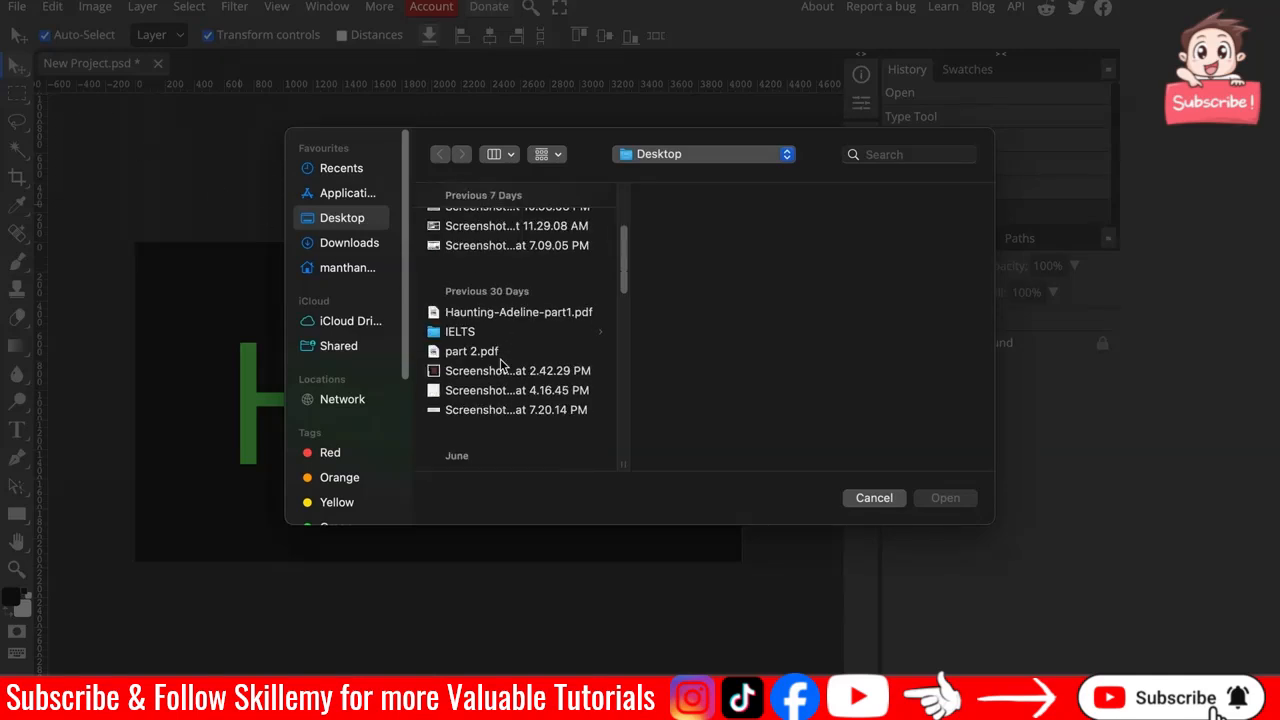
pyautogui.click(524, 373)
pyautogui.click(945, 498)
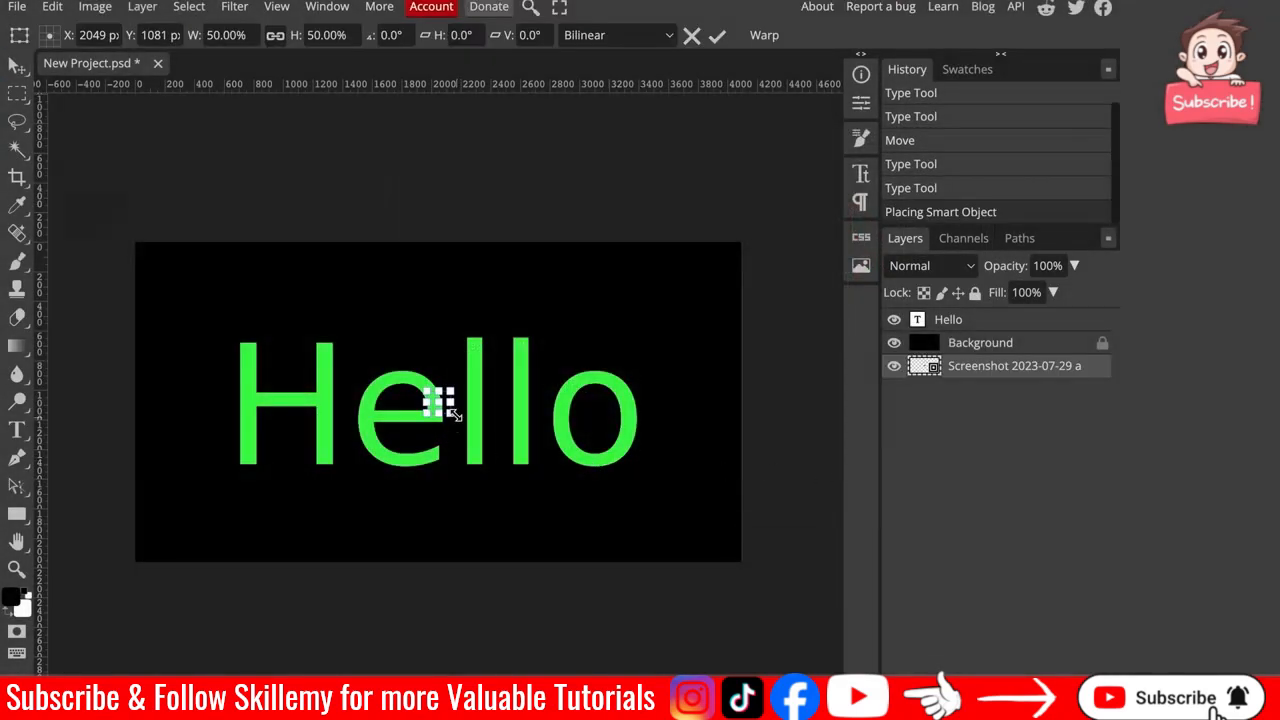
pyautogui.moveTo(450, 390); pyautogui.dragTo(594, 256)
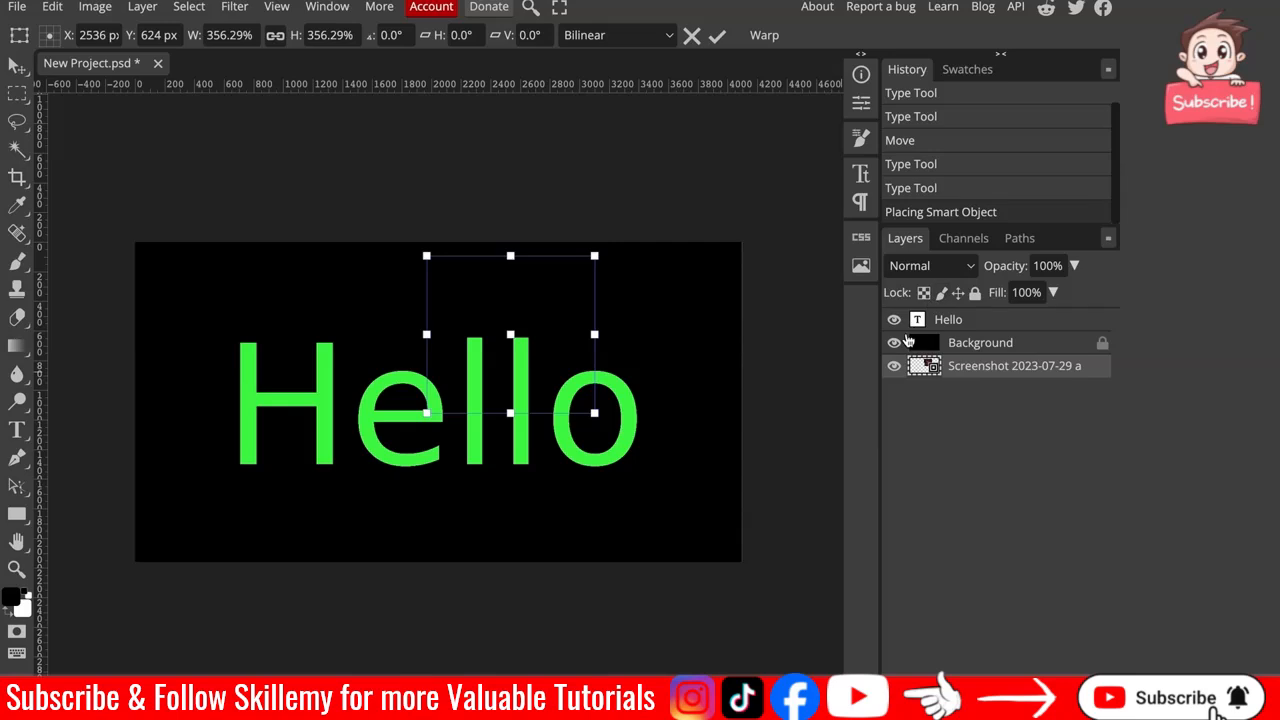
# Move the screenshot layer up above the Background and then above the Hello text layer.
pyautogui.moveTo(995, 372); pyautogui.dragTo(993, 370)
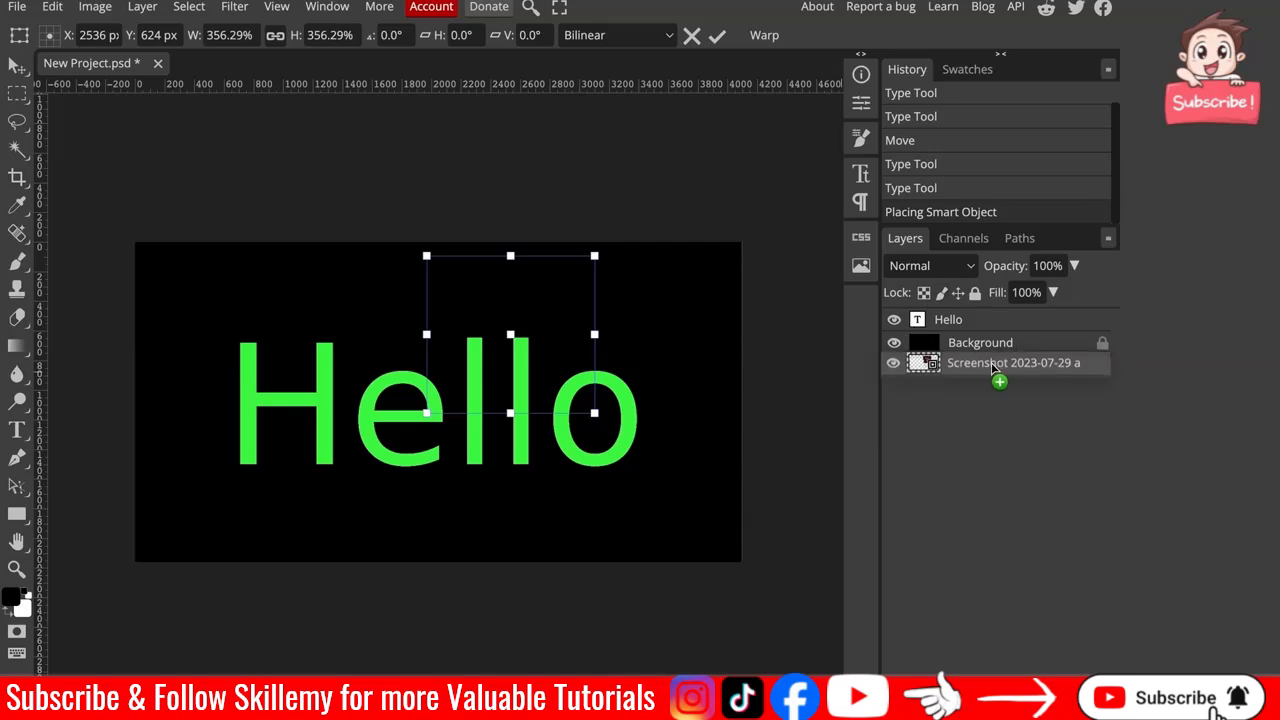
pyautogui.moveTo(993, 370); pyautogui.dragTo(995, 332)
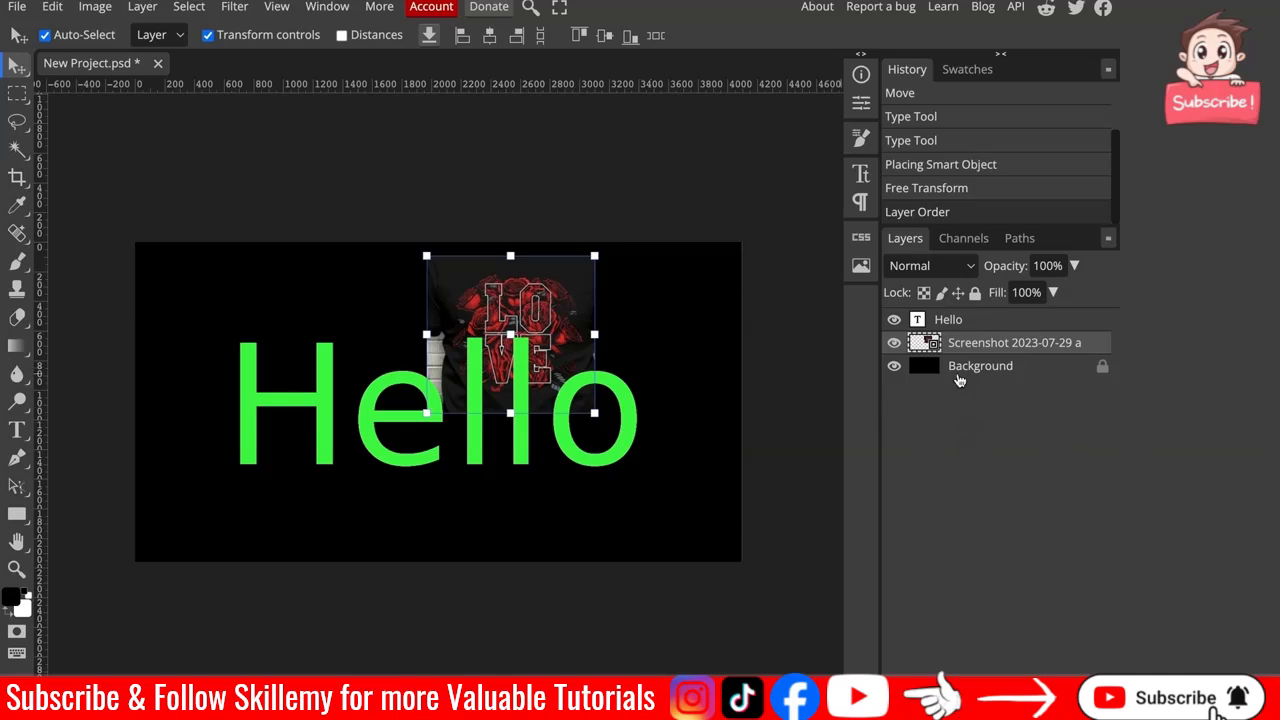
pyautogui.moveTo(976, 343)
pyautogui.mouseDown()
pyautogui.moveTo(977, 300)
pyautogui.moveTo(978, 318)
pyautogui.mouseUp()
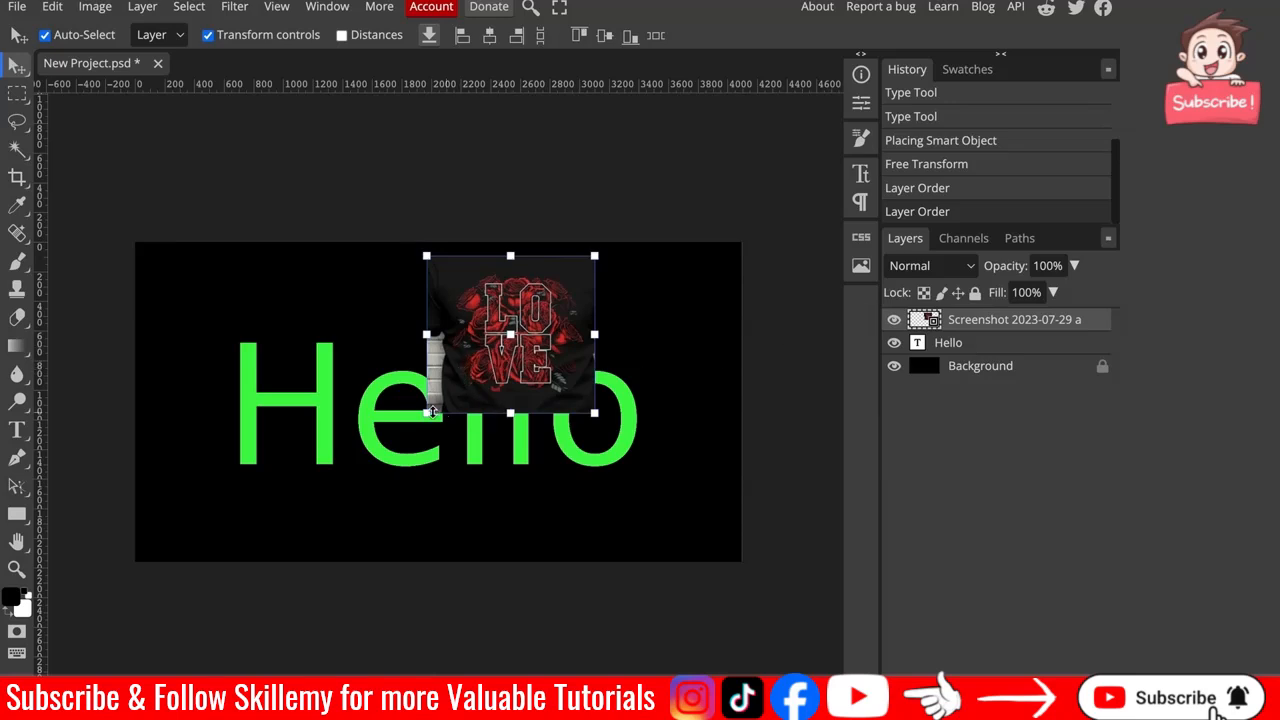
# Enlarge the screenshot to about 623% and move it right so it covers the end of the word.
pyautogui.moveTo(430, 417); pyautogui.dragTo(301, 470)
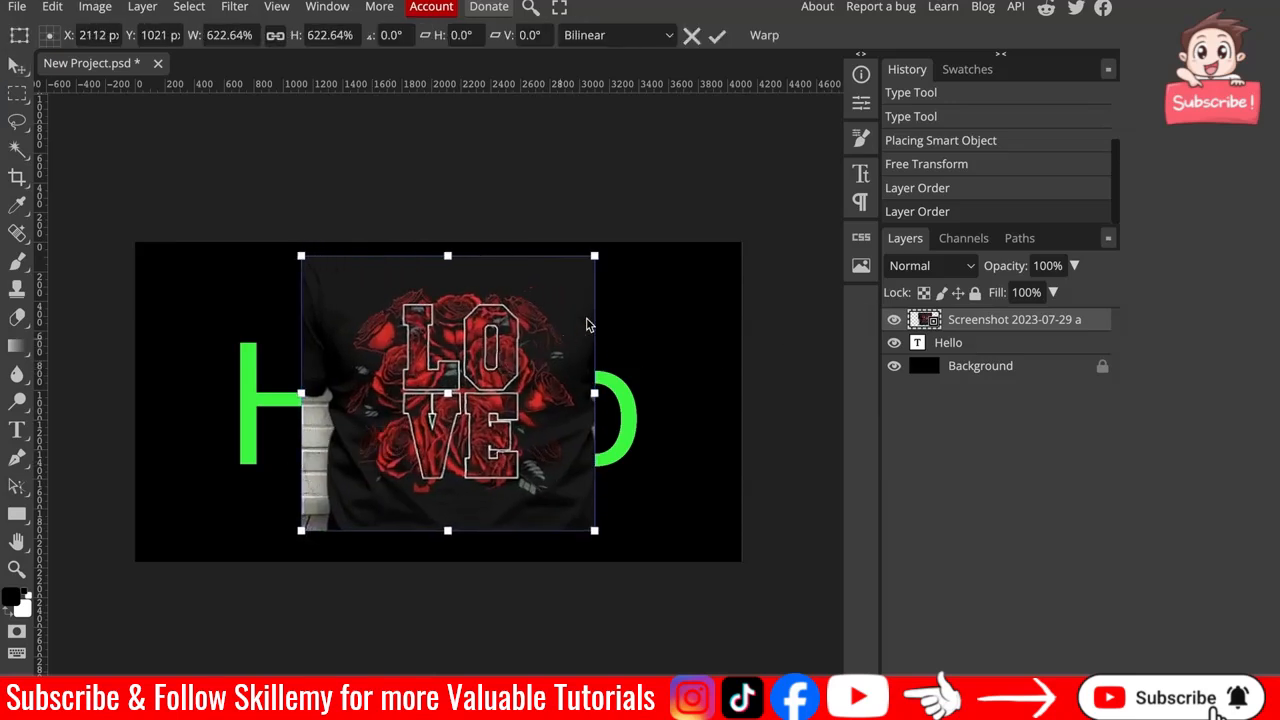
pyautogui.click(718, 40)
pyautogui.moveTo(474, 373); pyautogui.dragTo(580, 378)
# Recolour the Hello text with a dark red 7c2025 sampled from the roses in the image.
pyautogui.click(303, 386)
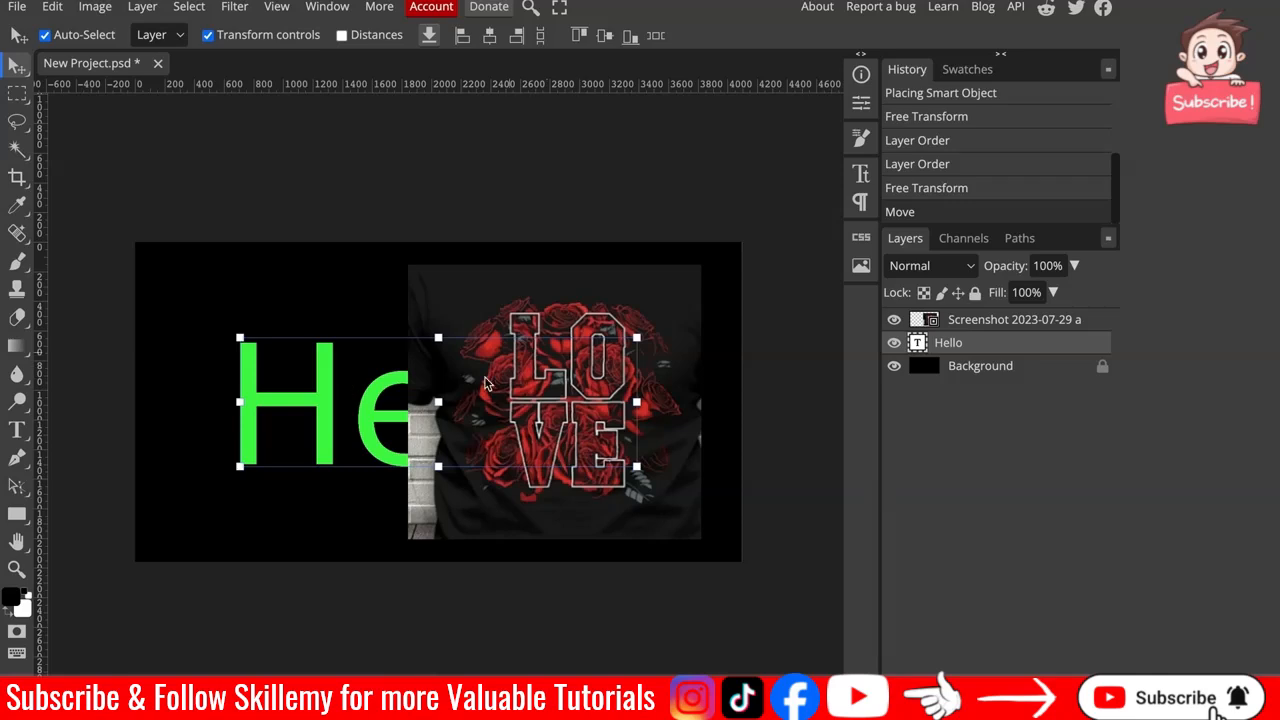
pyautogui.press('t')
pyautogui.doubleClick(332, 387)
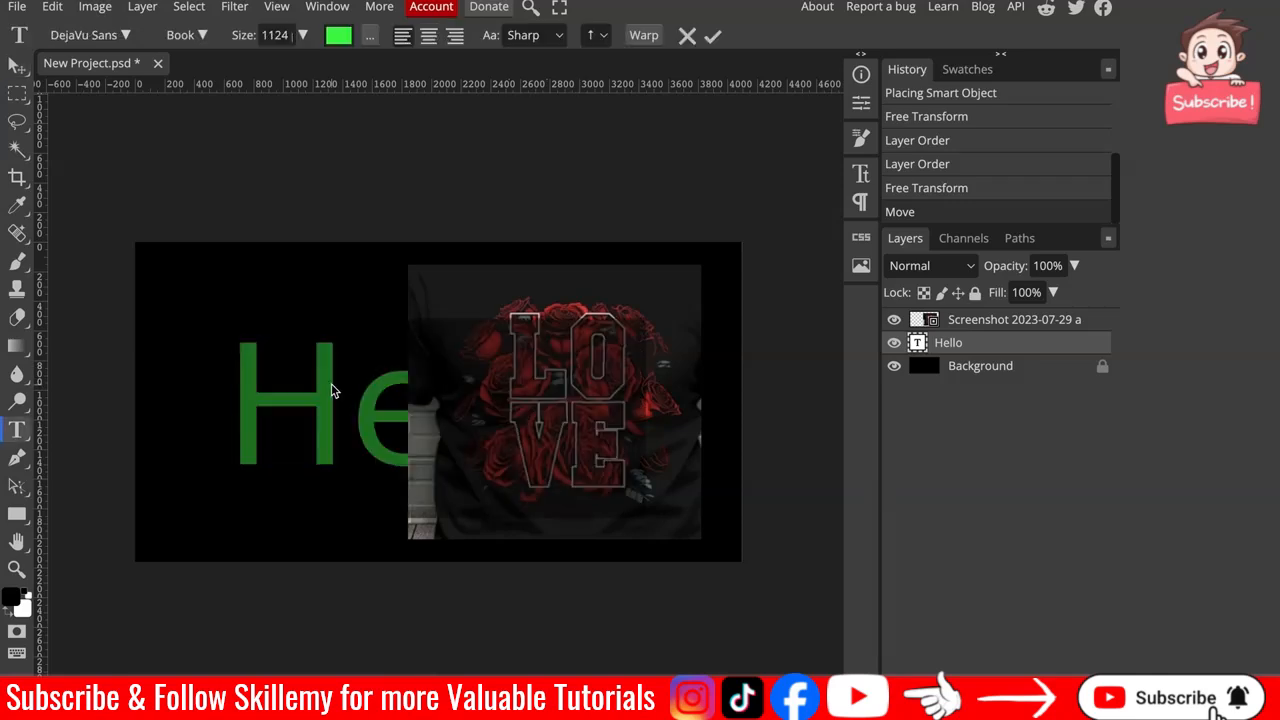
pyautogui.click(338, 38)
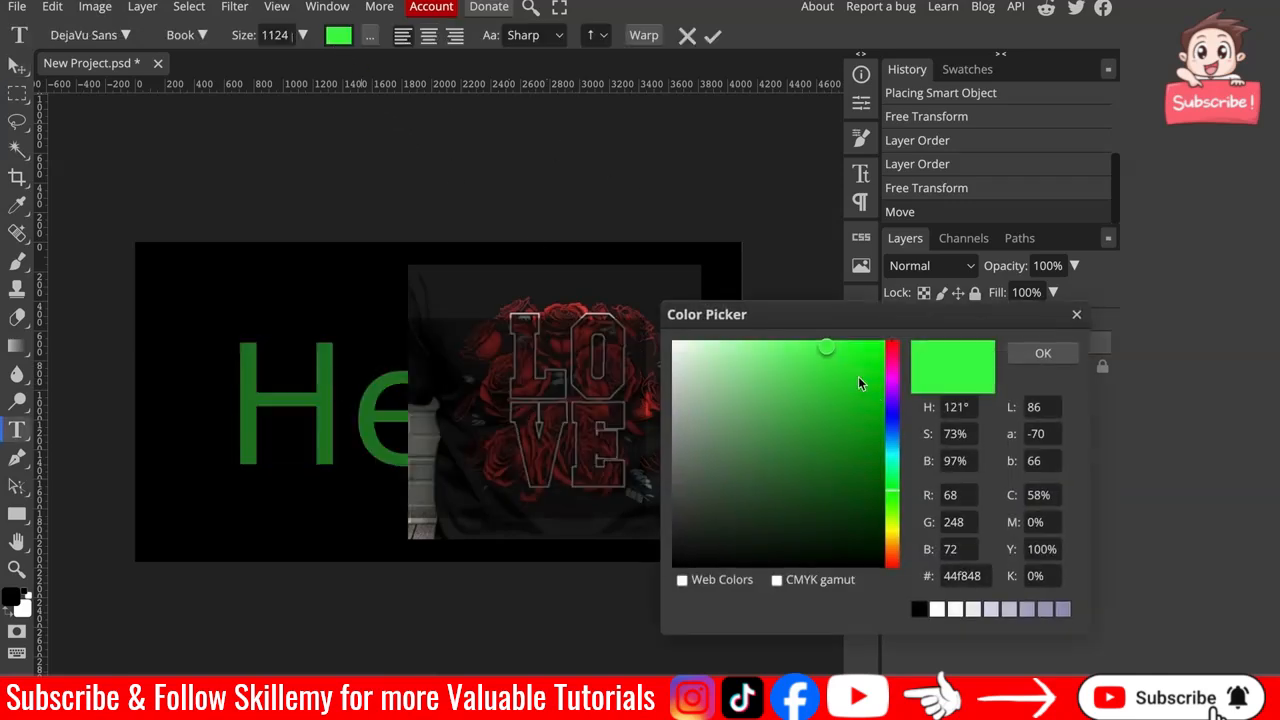
pyautogui.moveTo(720, 308); pyautogui.dragTo(817, 315)
pyautogui.click(15, 210)
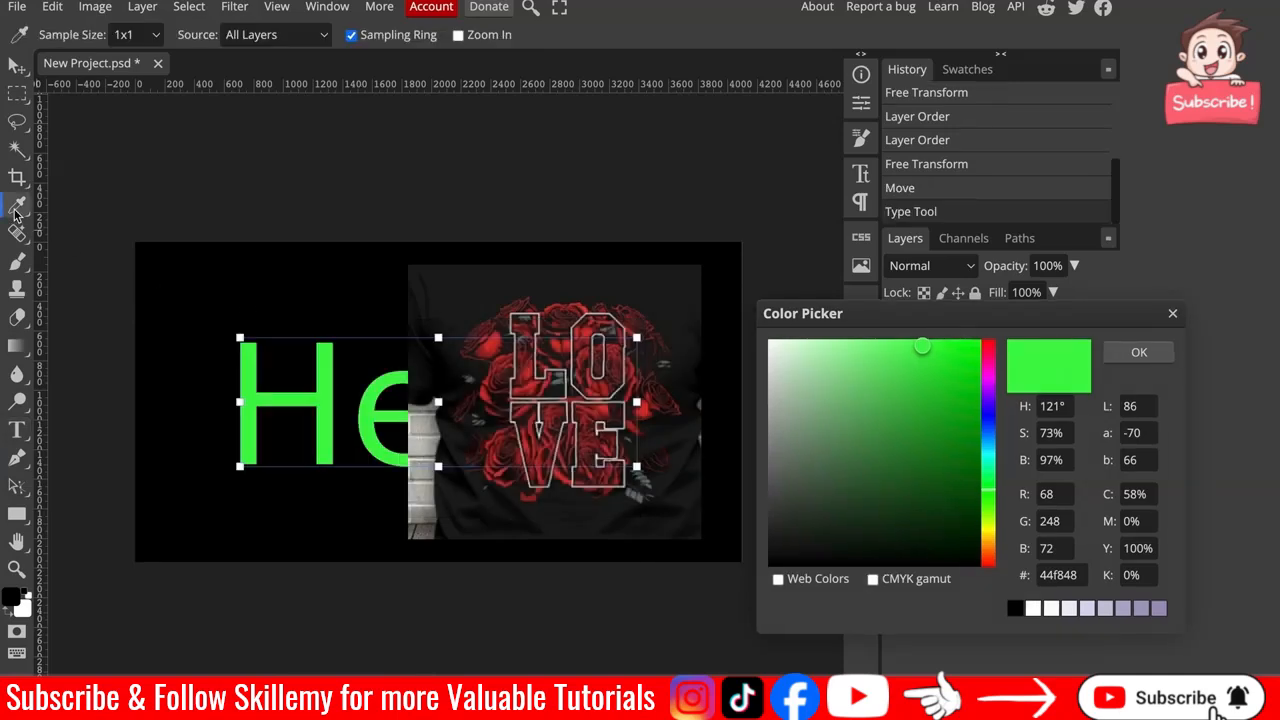
pyautogui.click(587, 327)
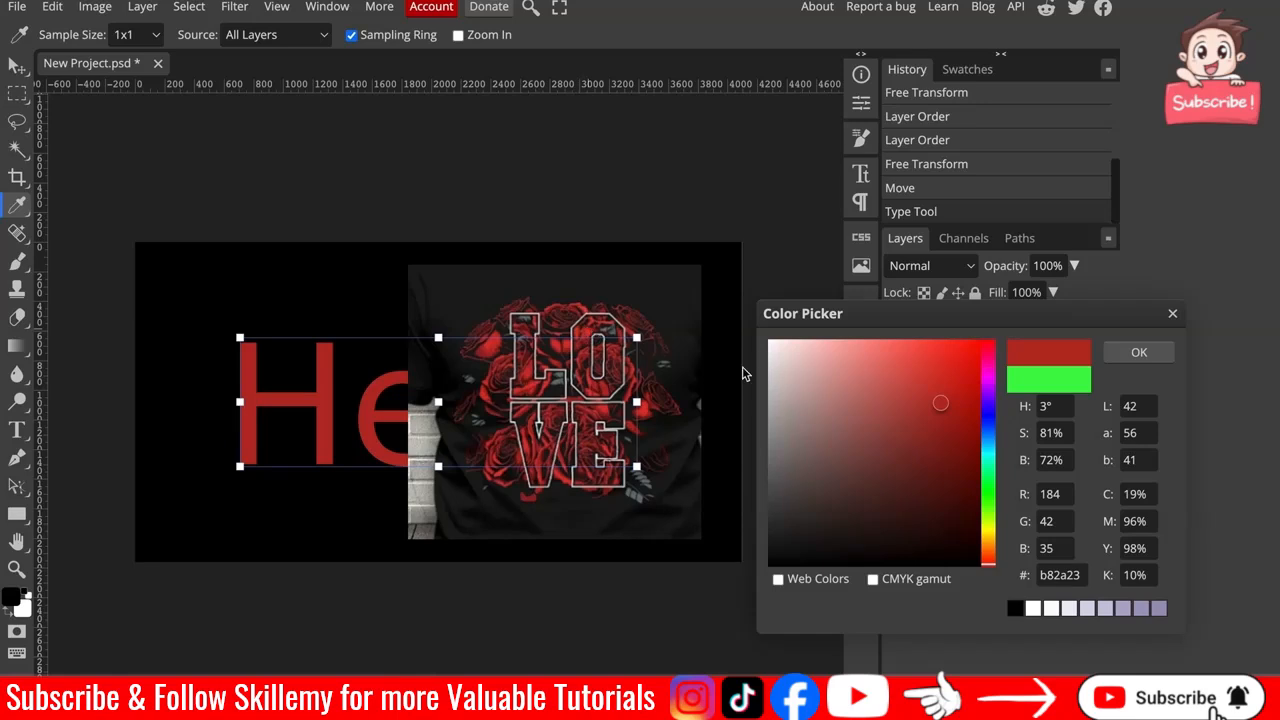
pyautogui.click(567, 390)
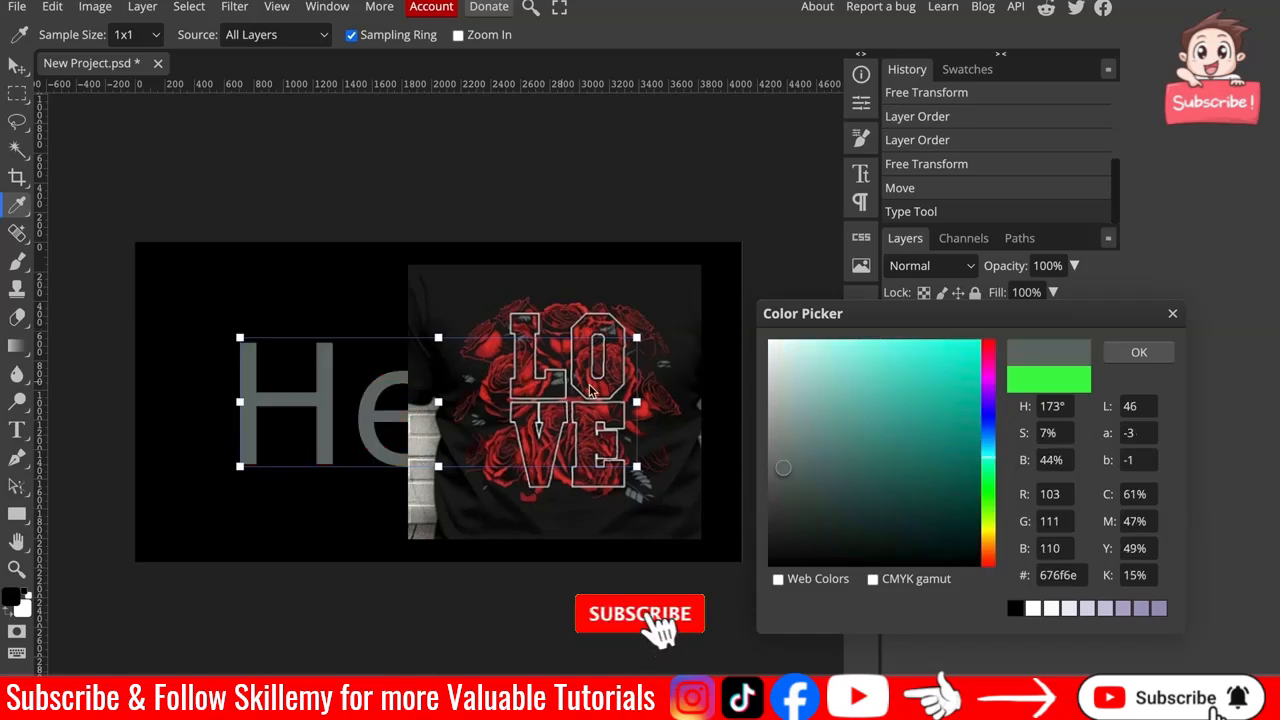
pyautogui.click(556, 324)
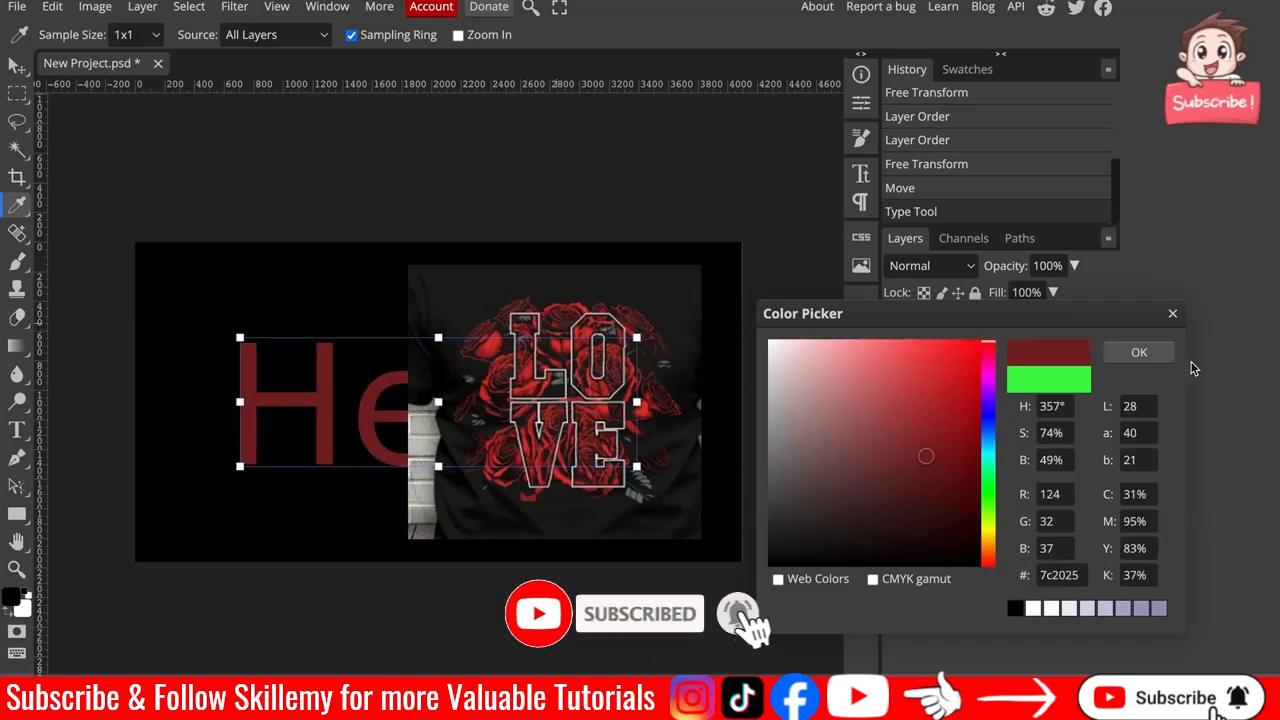
pyautogui.click(1137, 356)
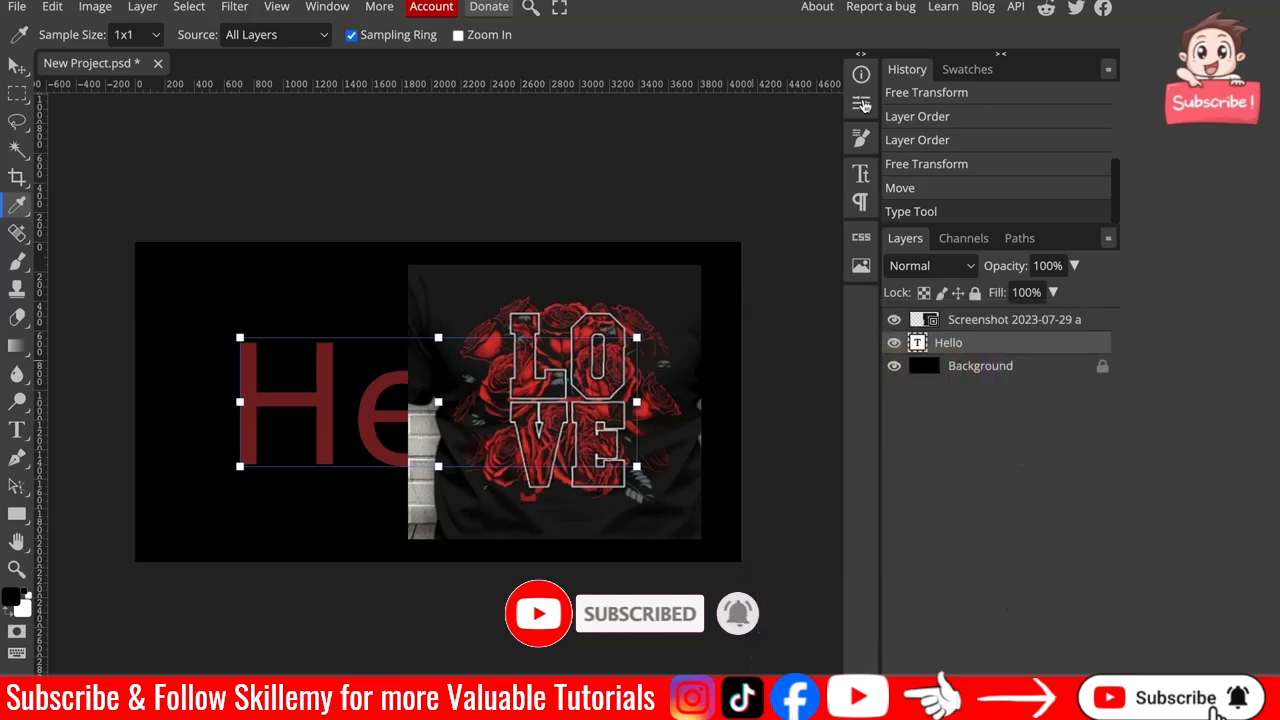
# Add a Hue/Saturation adjustment layer above the screenshot and set its saturation to -100.
pyautogui.press('v')
pyautogui.click(478, 396)
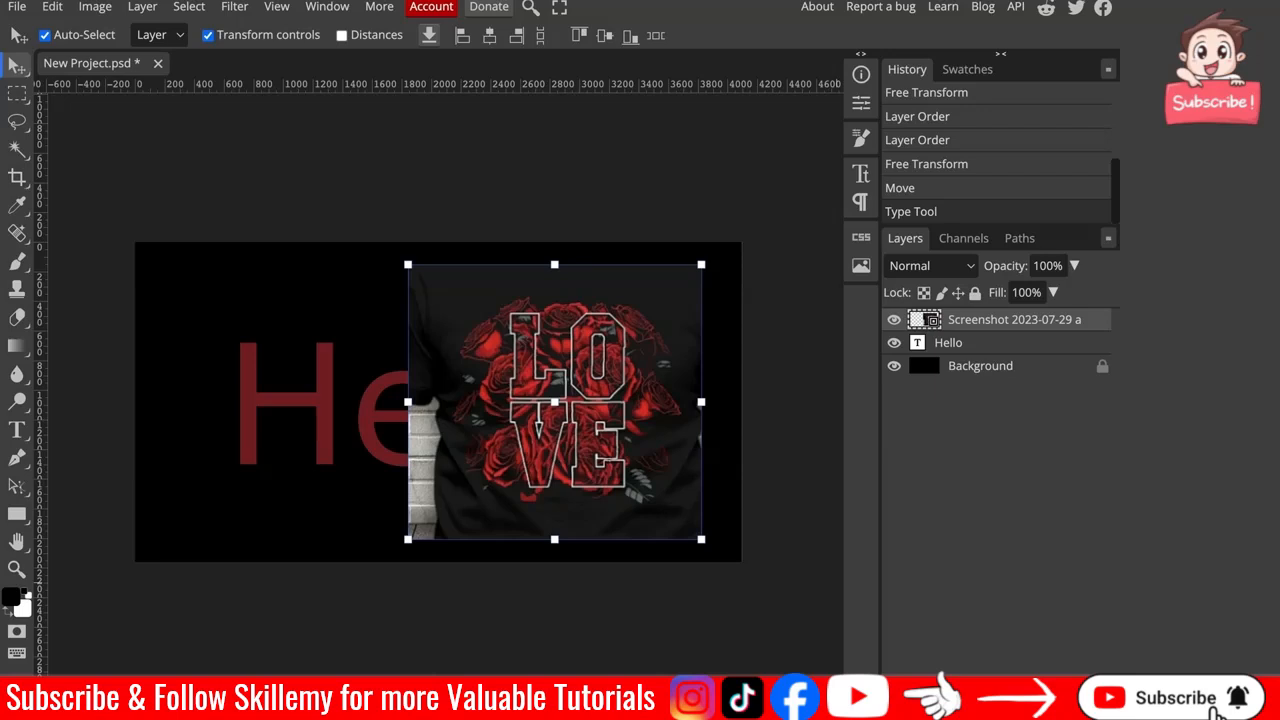
pyautogui.click(982, 690)
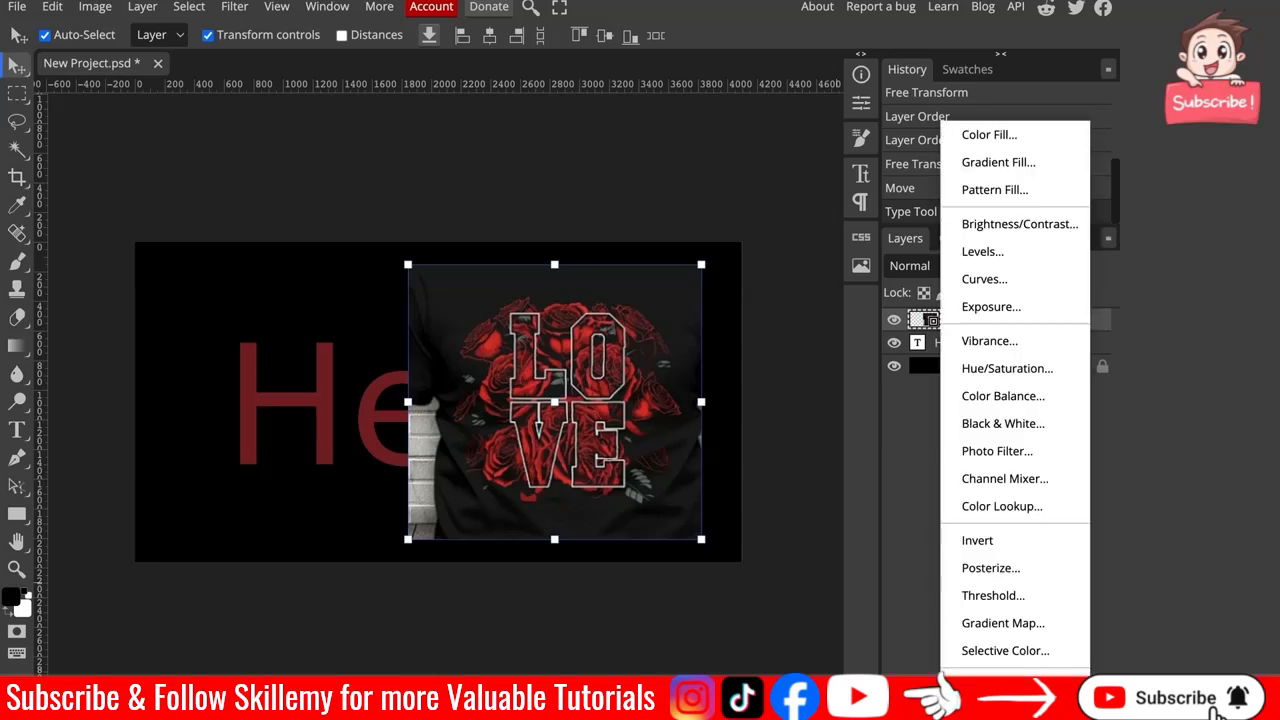
pyautogui.click(1012, 376)
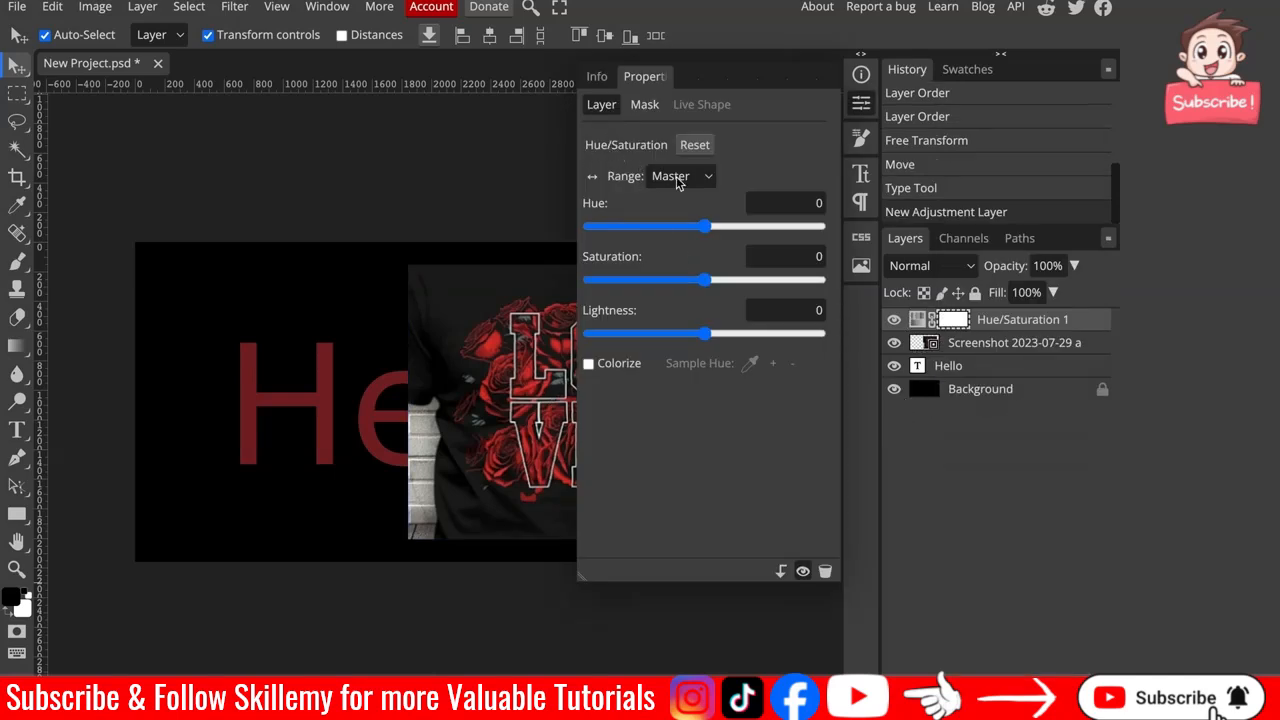
pyautogui.click(709, 279)
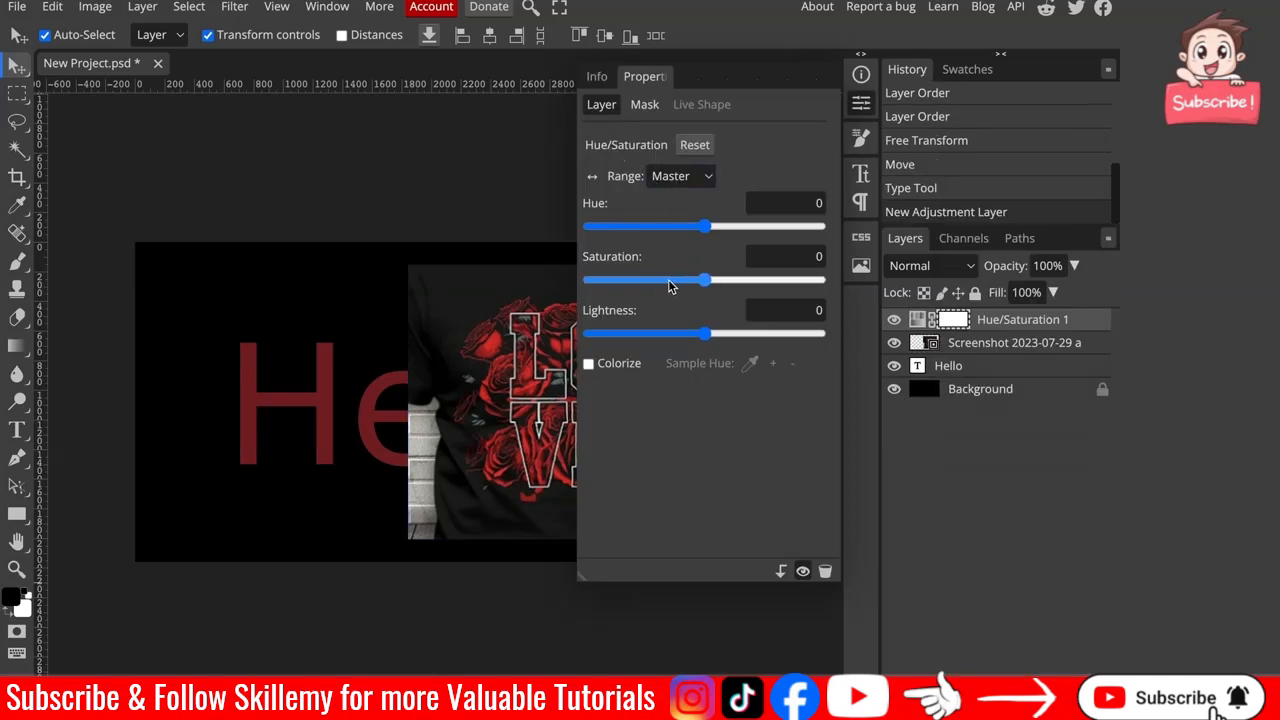
pyautogui.moveTo(614, 288); pyautogui.dragTo(580, 282)
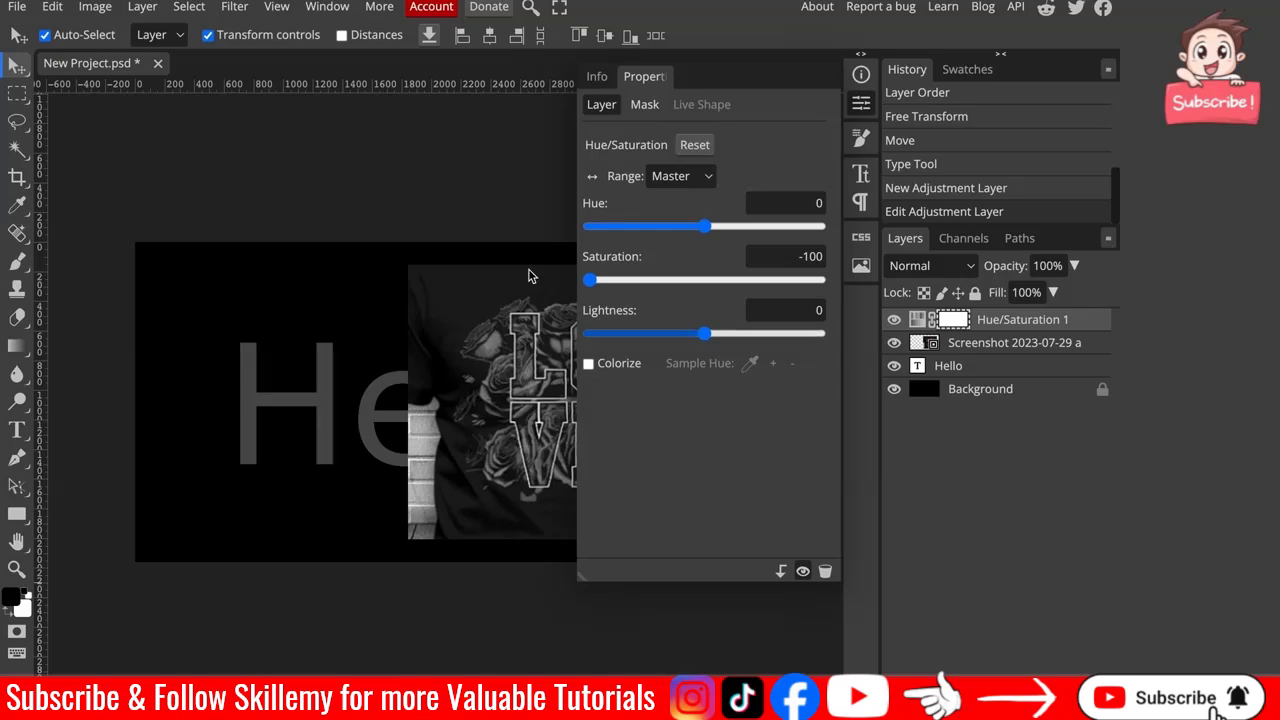
pyautogui.click(506, 187)
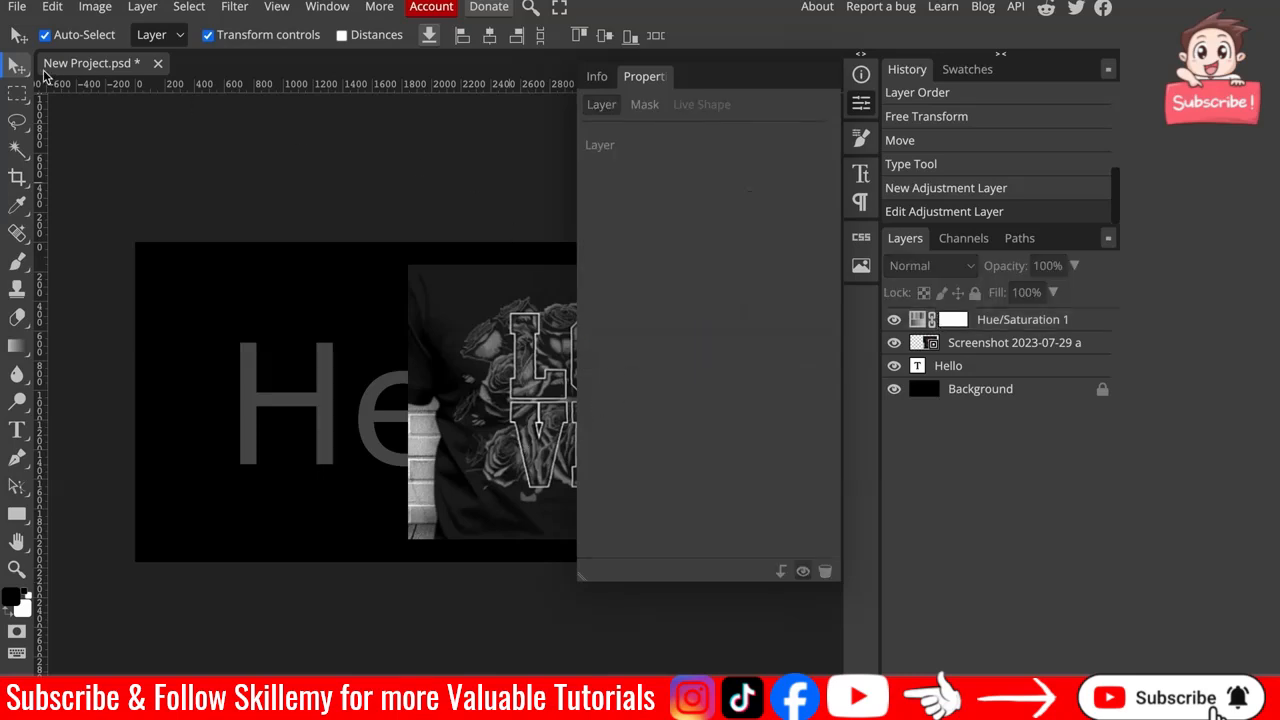
pyautogui.click(906, 438)
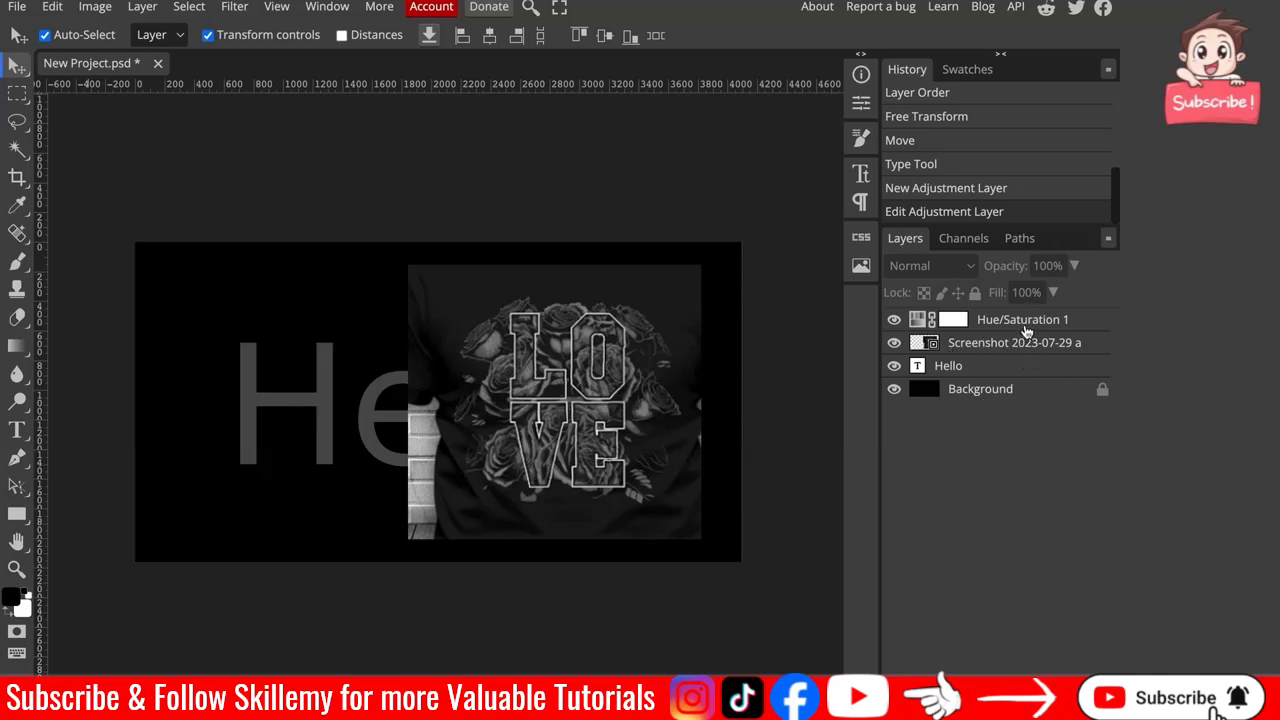
# Move the Hello text layer to the top of the layer stack above the adjustment layer.
pyautogui.moveTo(1006, 358); pyautogui.dragTo(1005, 315)
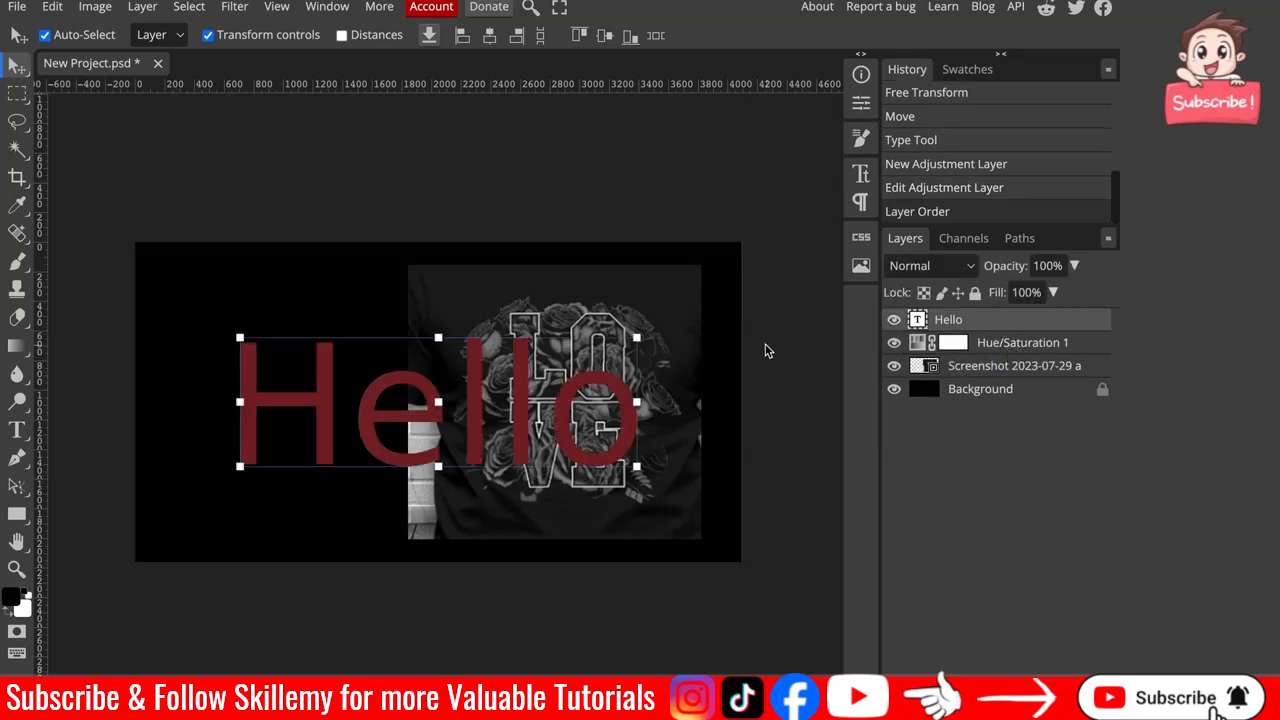
pyautogui.click(998, 374)
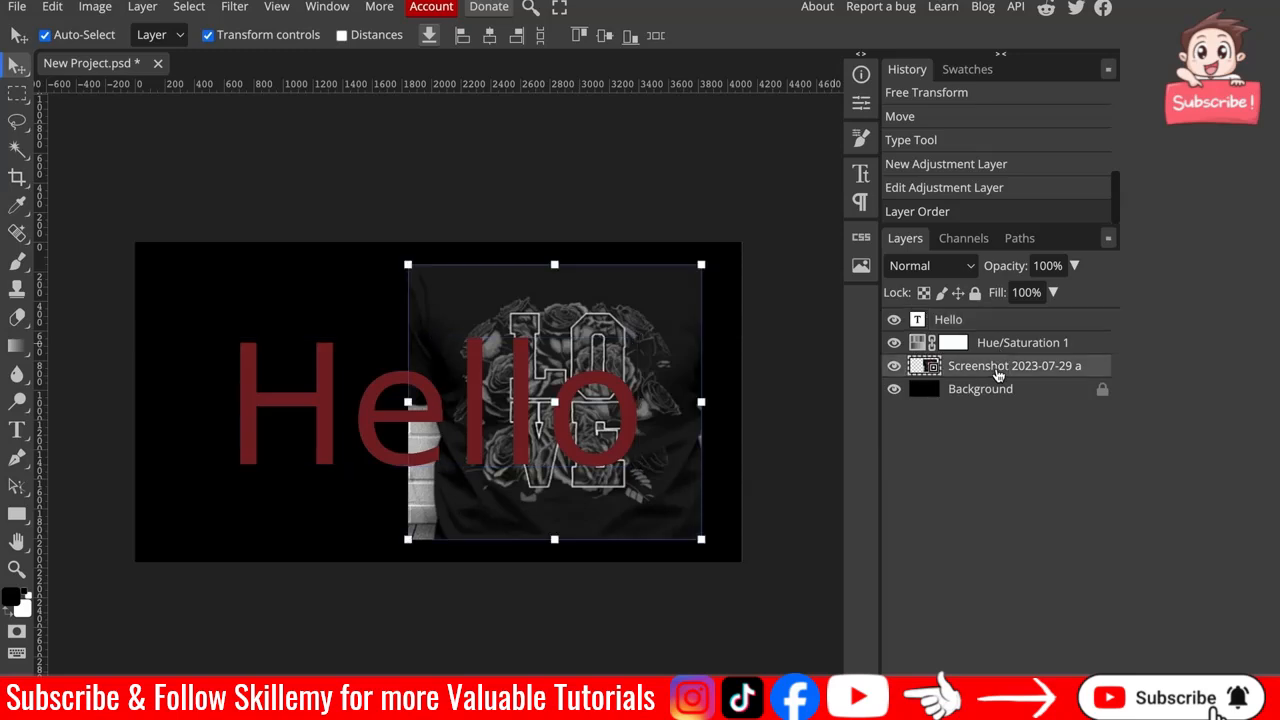
pyautogui.moveTo(983, 375); pyautogui.dragTo(960, 362)
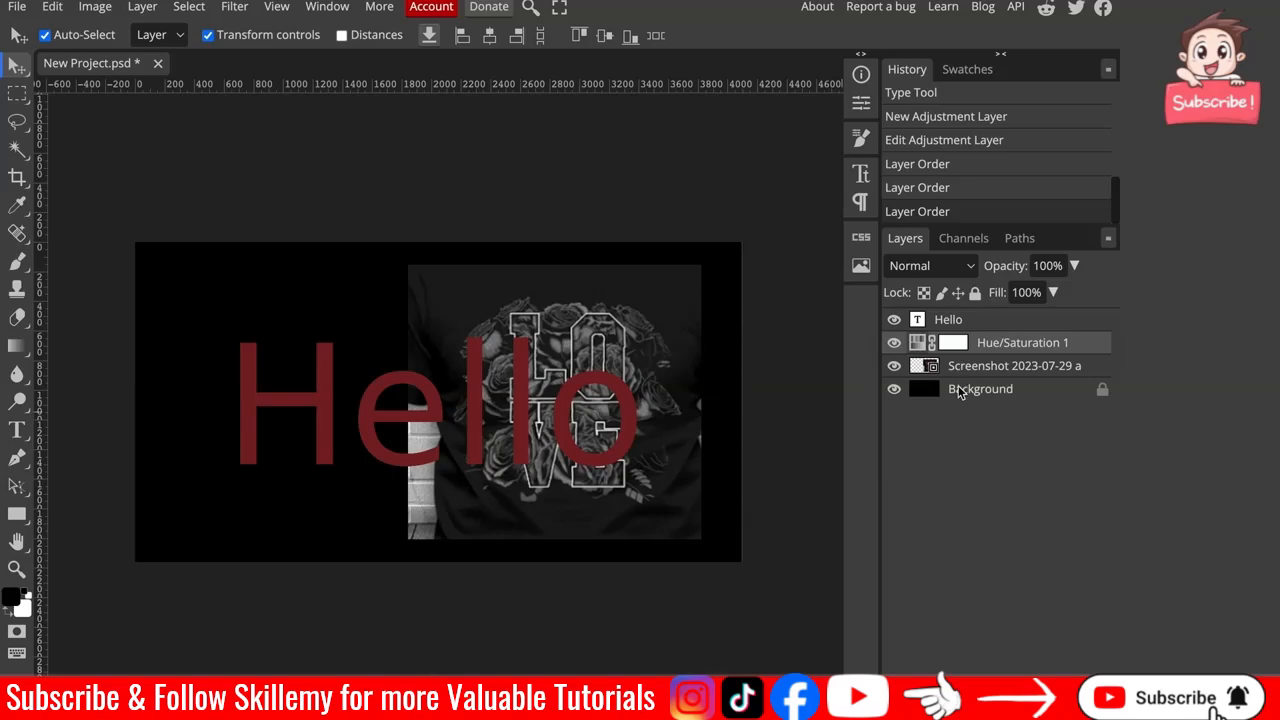
pyautogui.moveTo(641, 322); pyautogui.dragTo(524, 327)
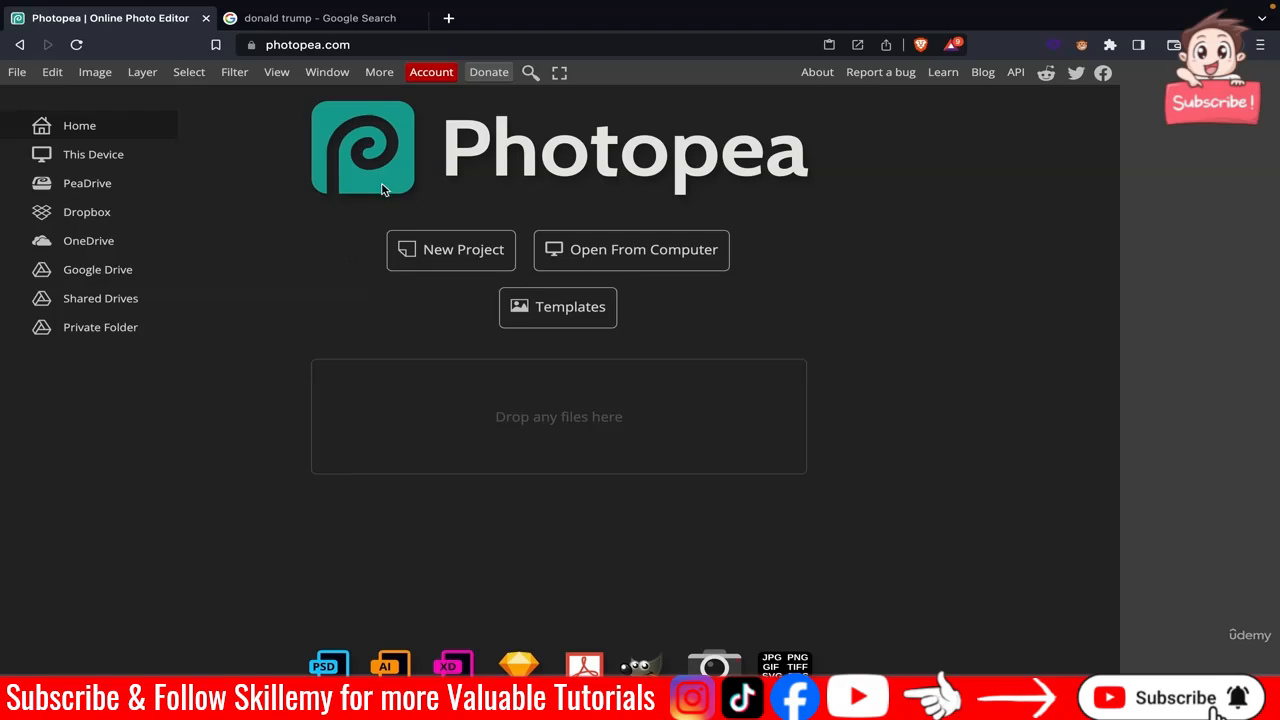
# Open the image results for the donald trump search and look through the size filter options.
pyautogui.click(300, 18)
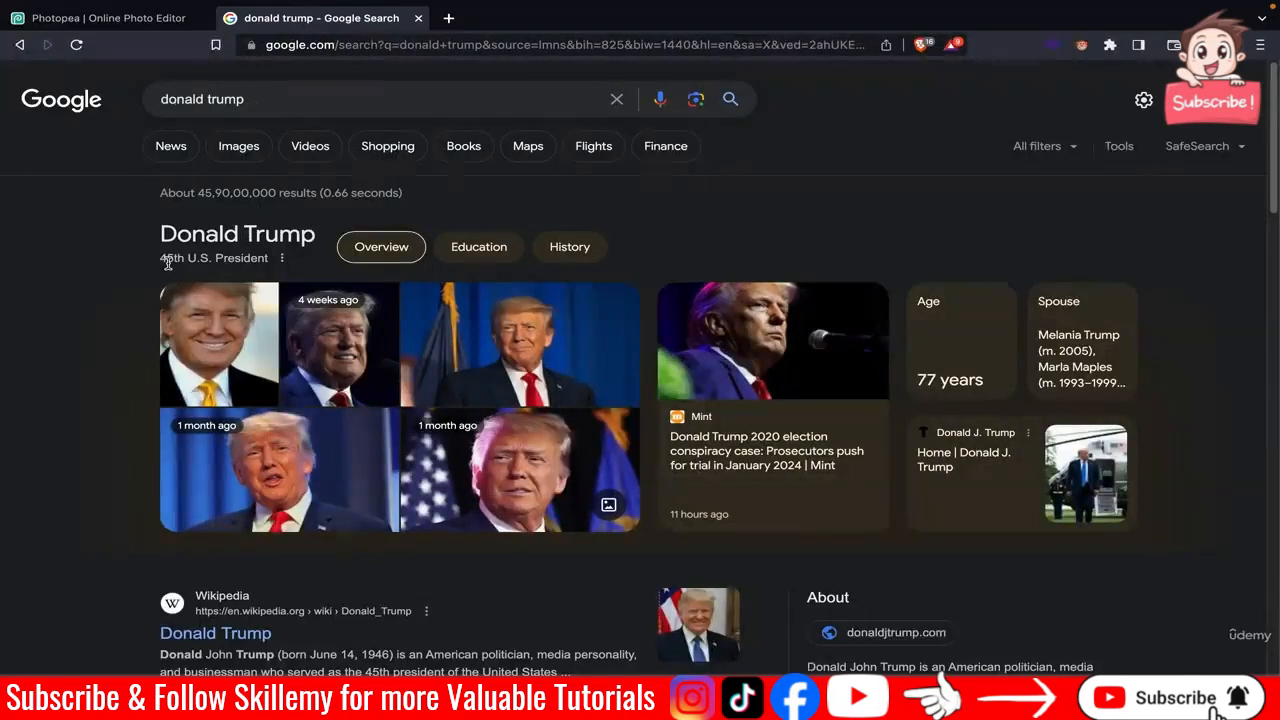
pyautogui.click(238, 158)
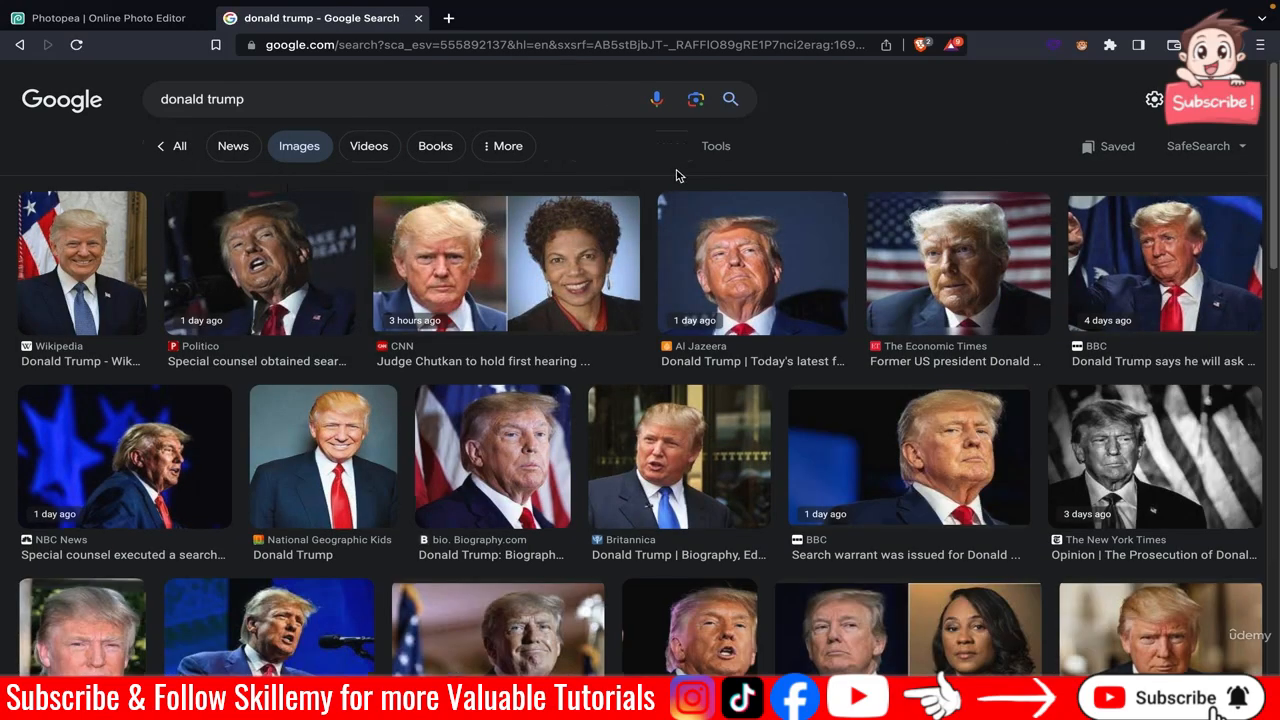
pyautogui.click(727, 163)
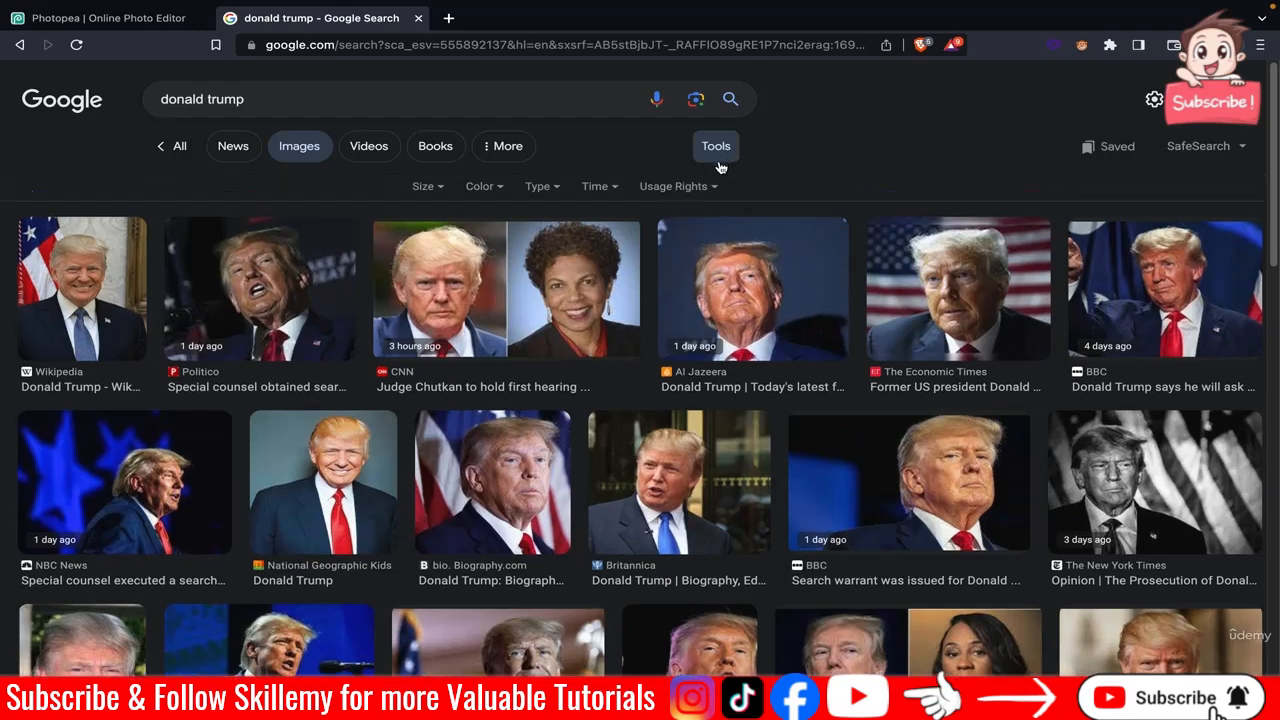
pyautogui.click(424, 187)
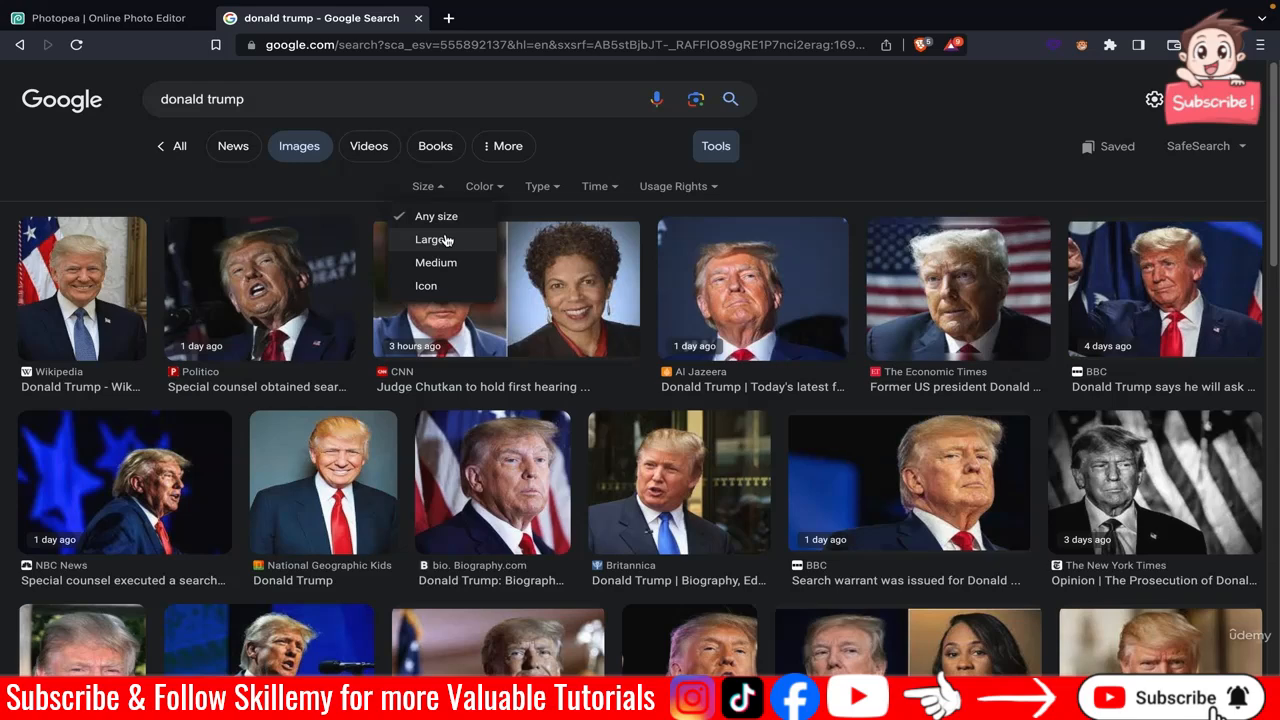
pyautogui.click(738, 162)
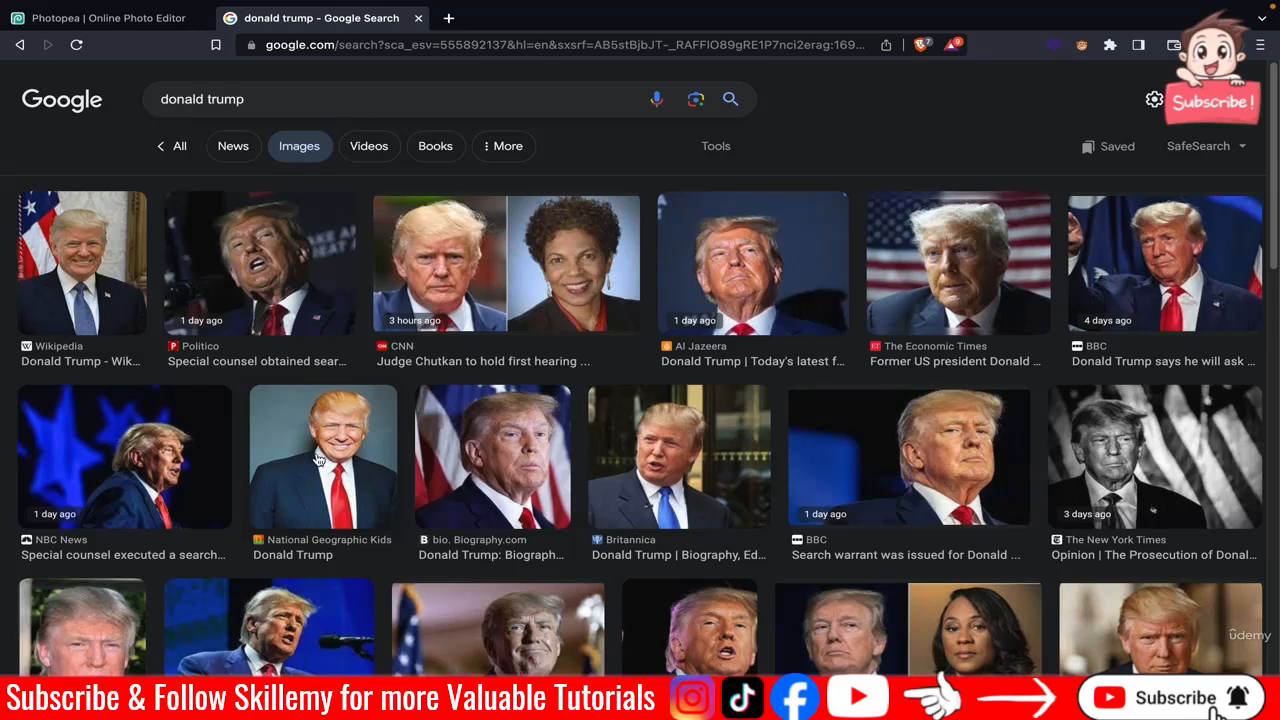
# Copy the BBC close-up portrait photo from its image preview.
pyautogui.click(866, 446)
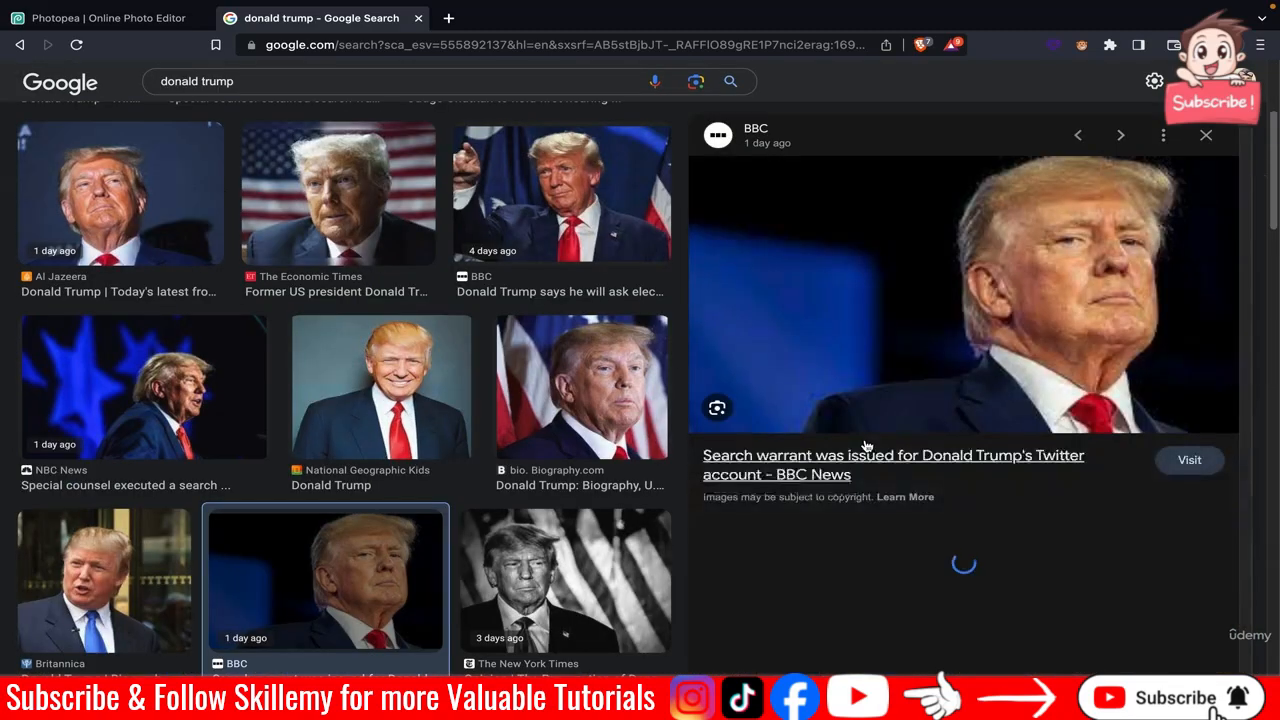
pyautogui.rightClick(875, 298)
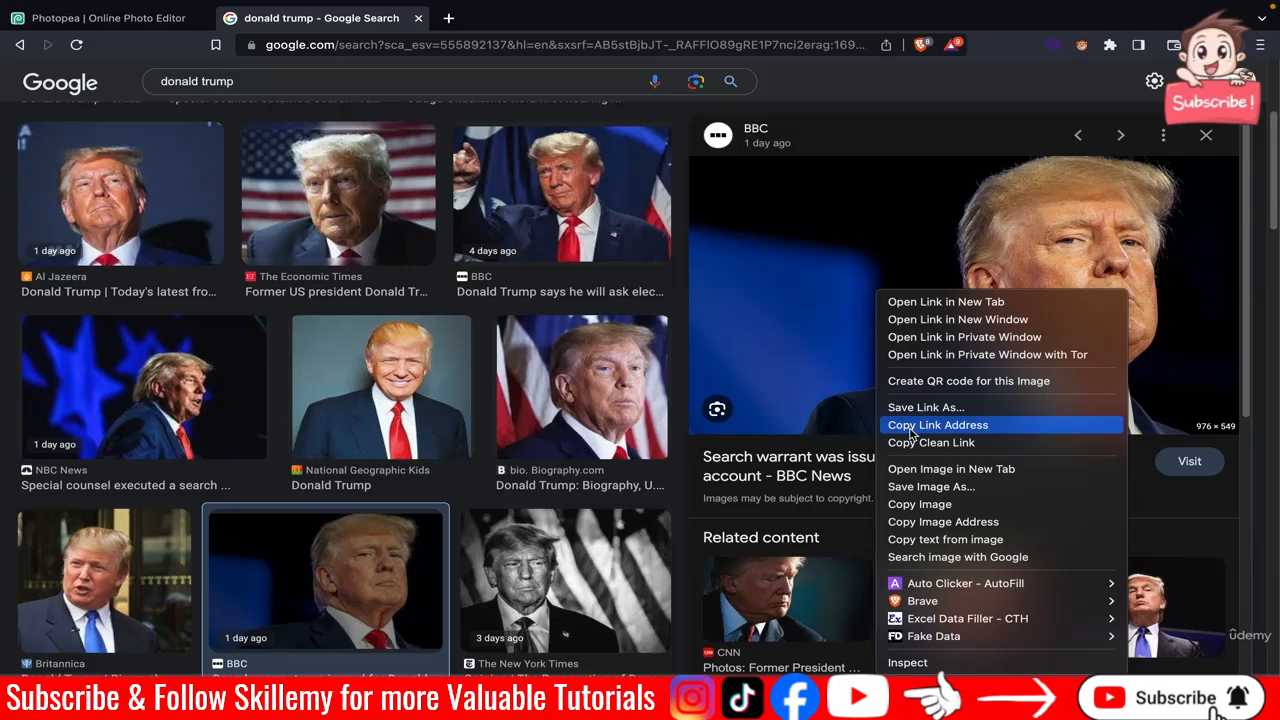
pyautogui.click(905, 505)
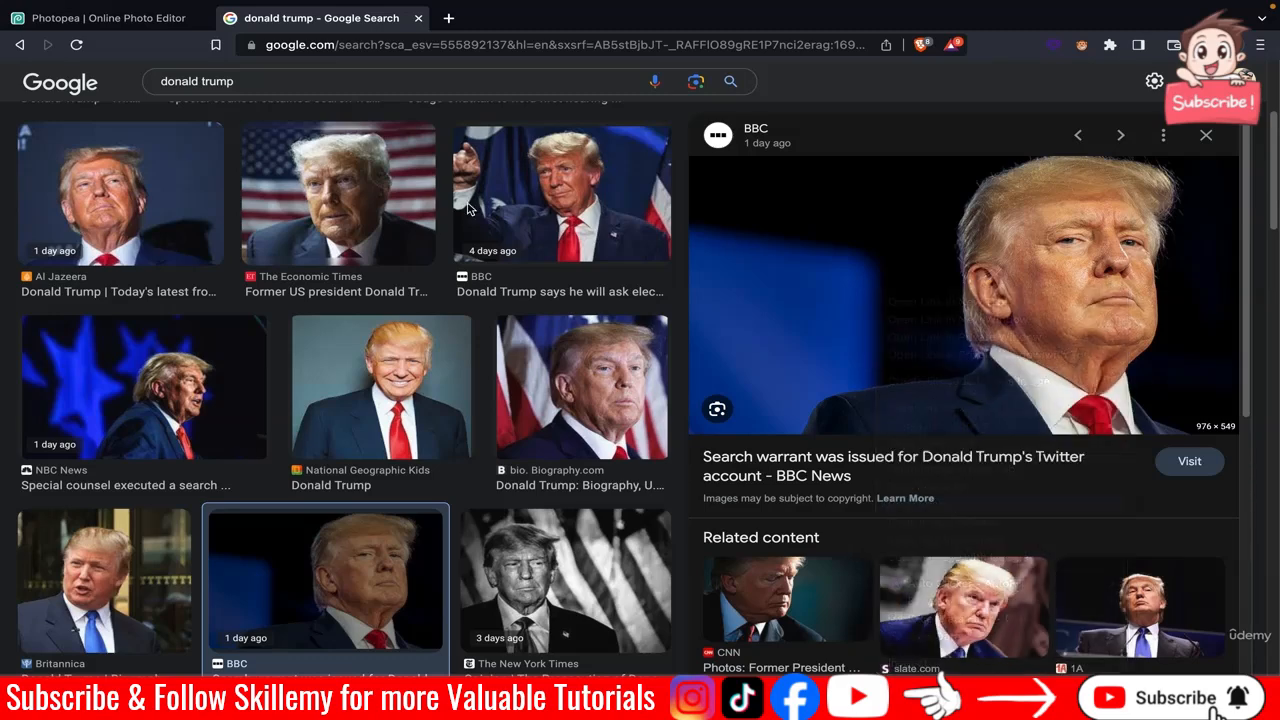
# Create a new 4K project, 4096 x 2160 px, with a black background.
pyautogui.click(110, 18)
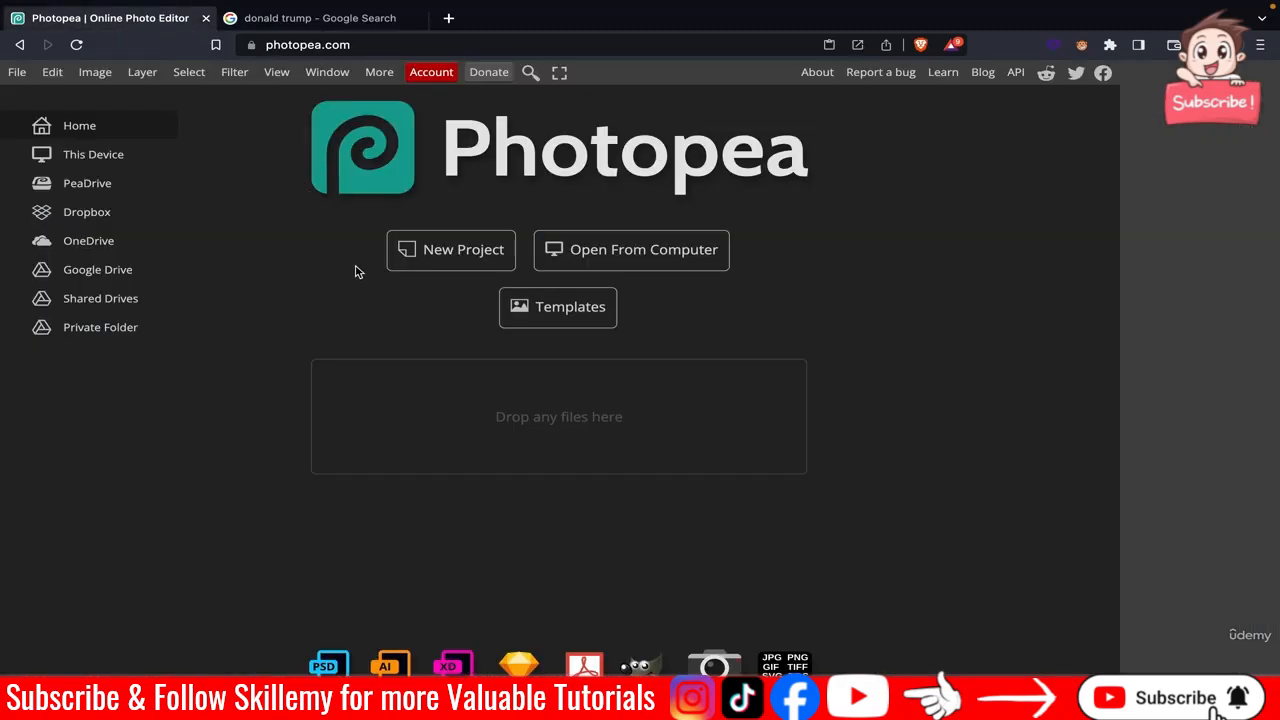
pyautogui.click(432, 264)
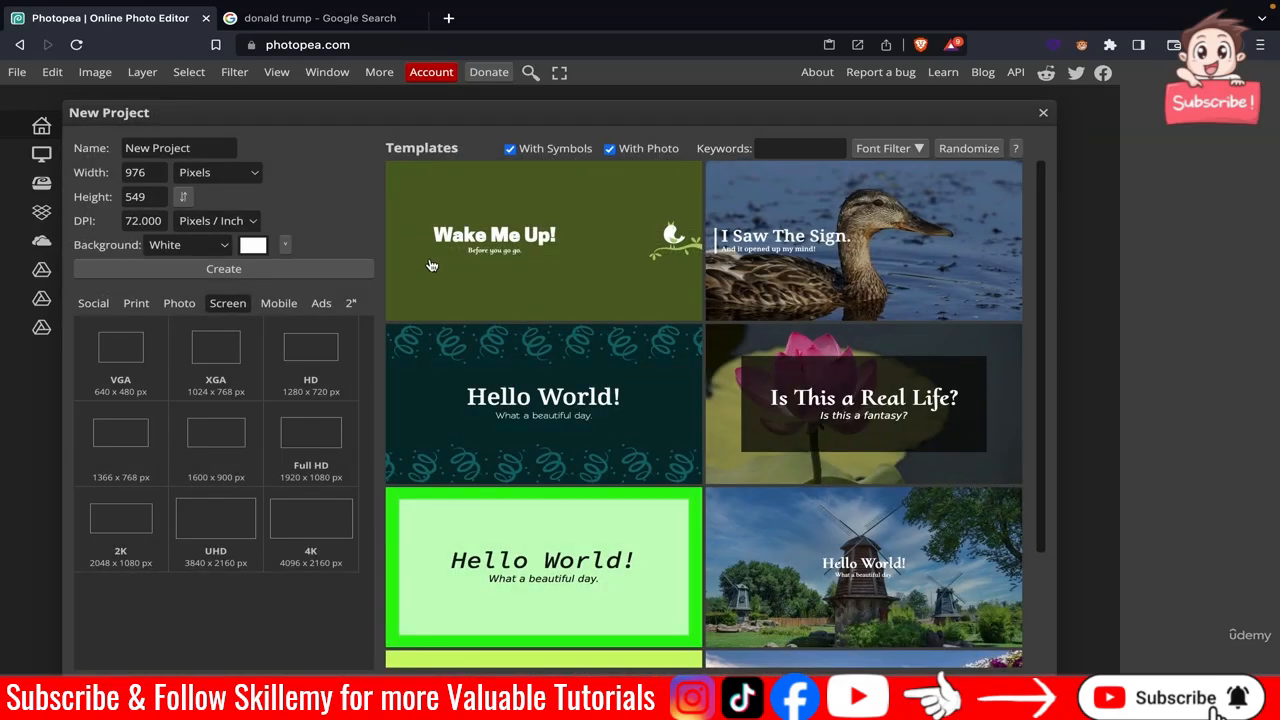
pyautogui.click(325, 519)
pyautogui.click(190, 248)
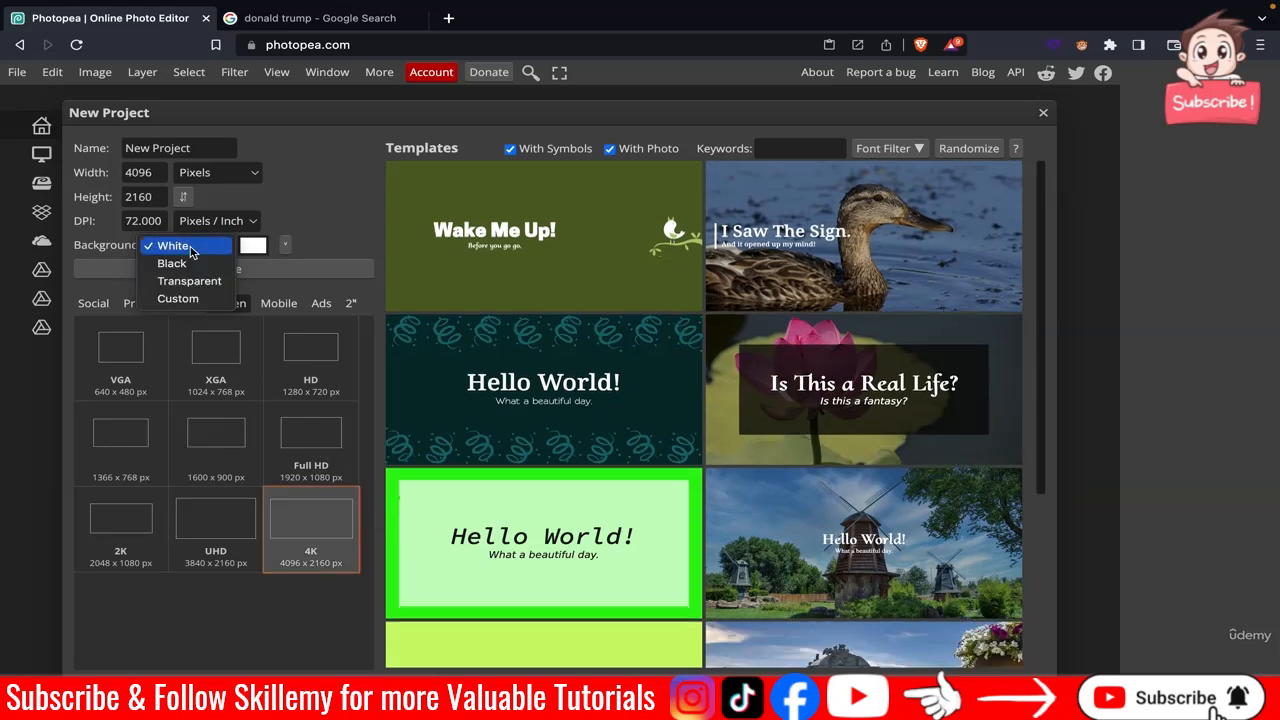
pyautogui.click(195, 263)
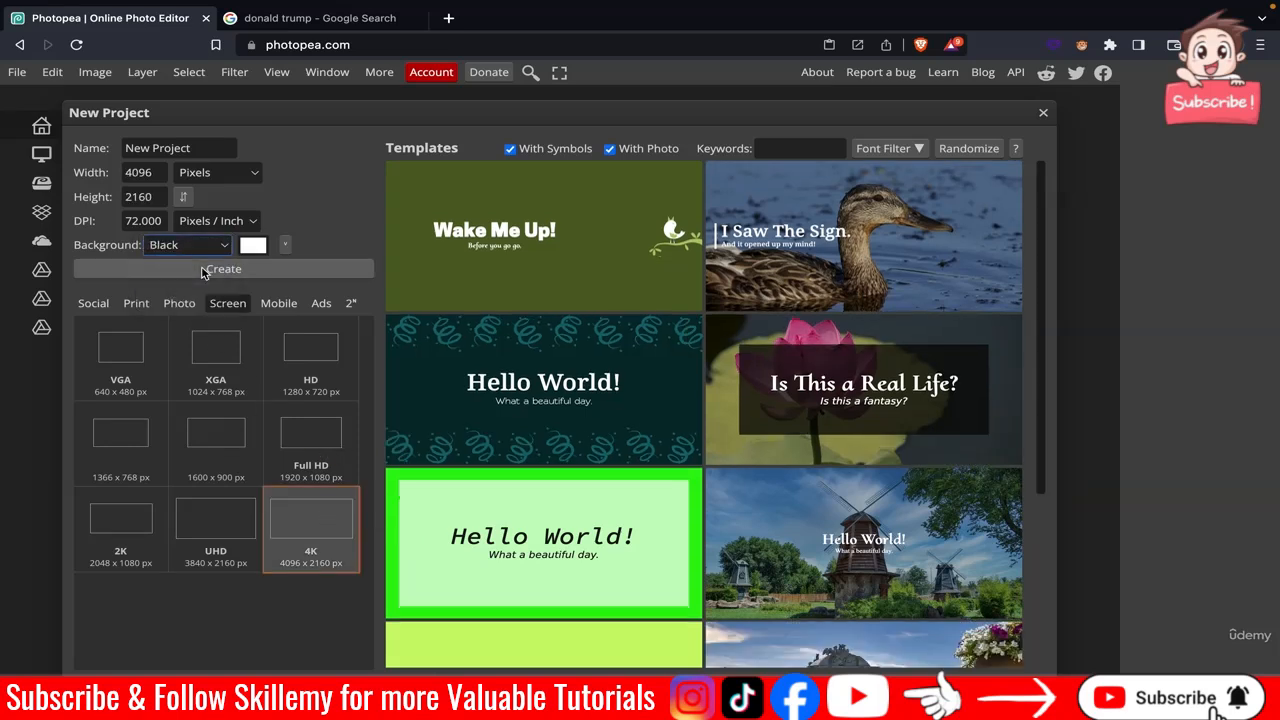
pyautogui.click(203, 269)
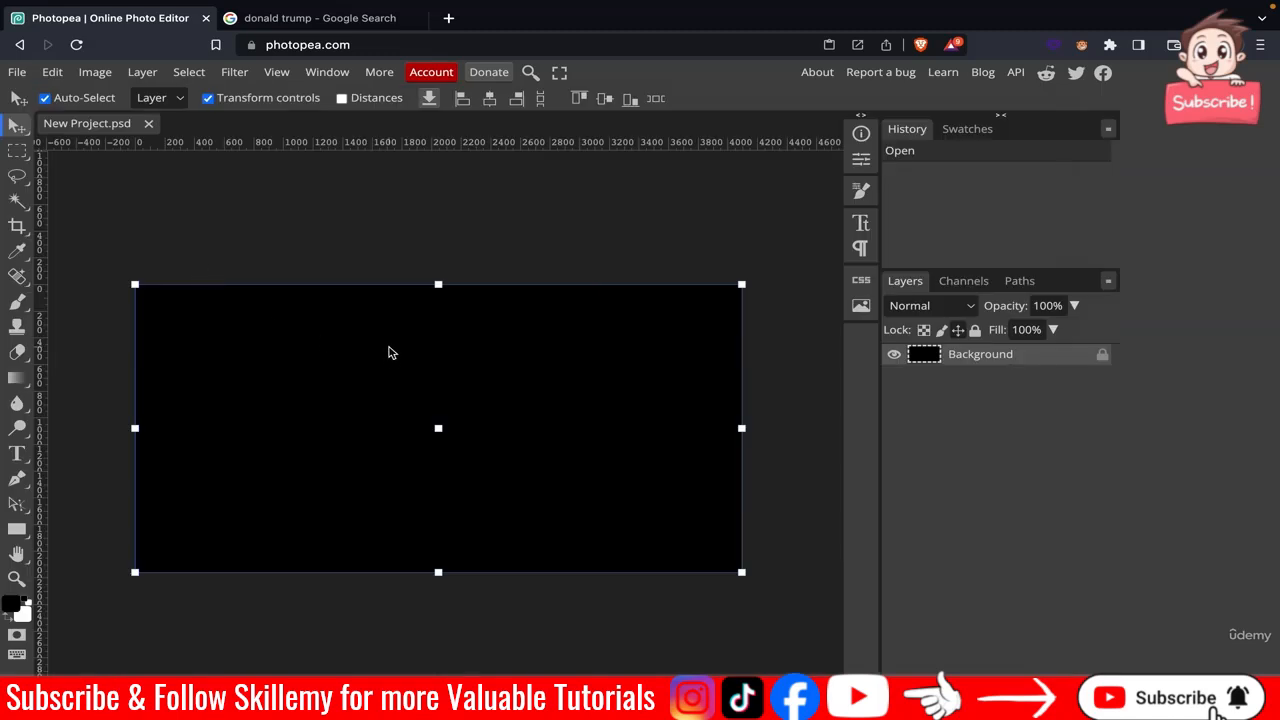
# Paste the copied photo into the canvas and scale it up to about 138%.
pyautogui.click(249, 244)
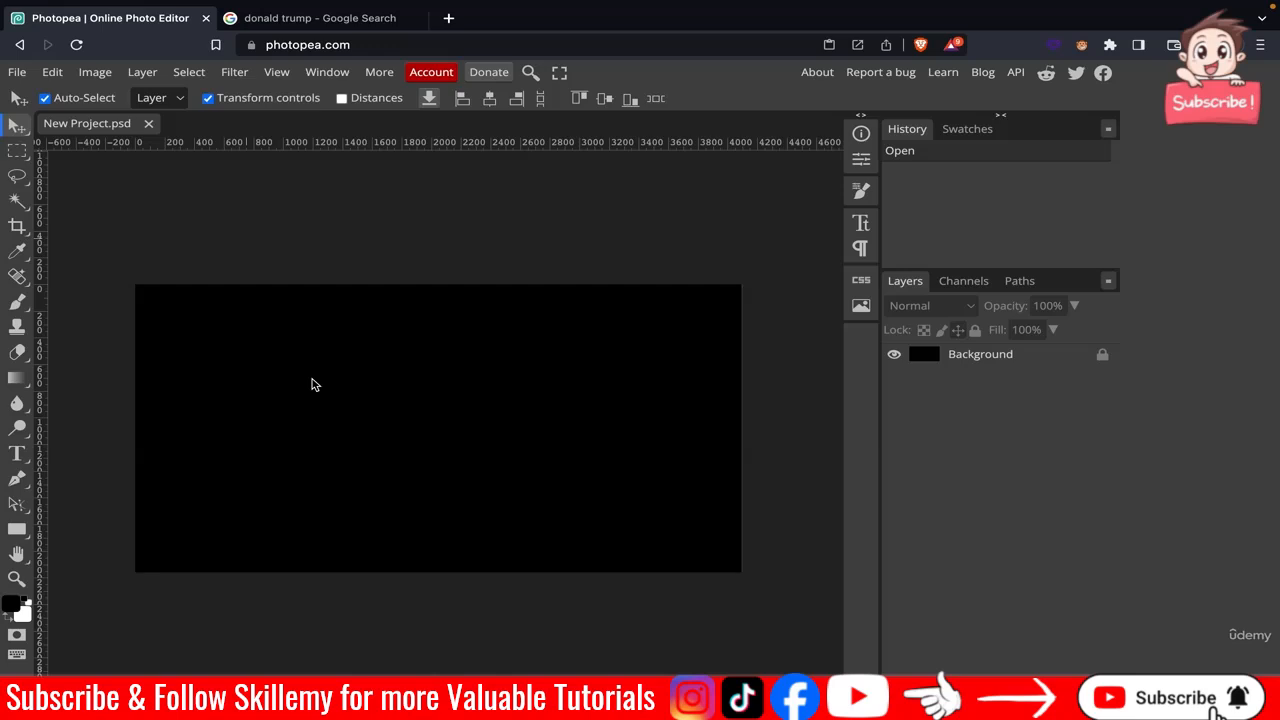
pyautogui.hotkey('ctrl', 'v')
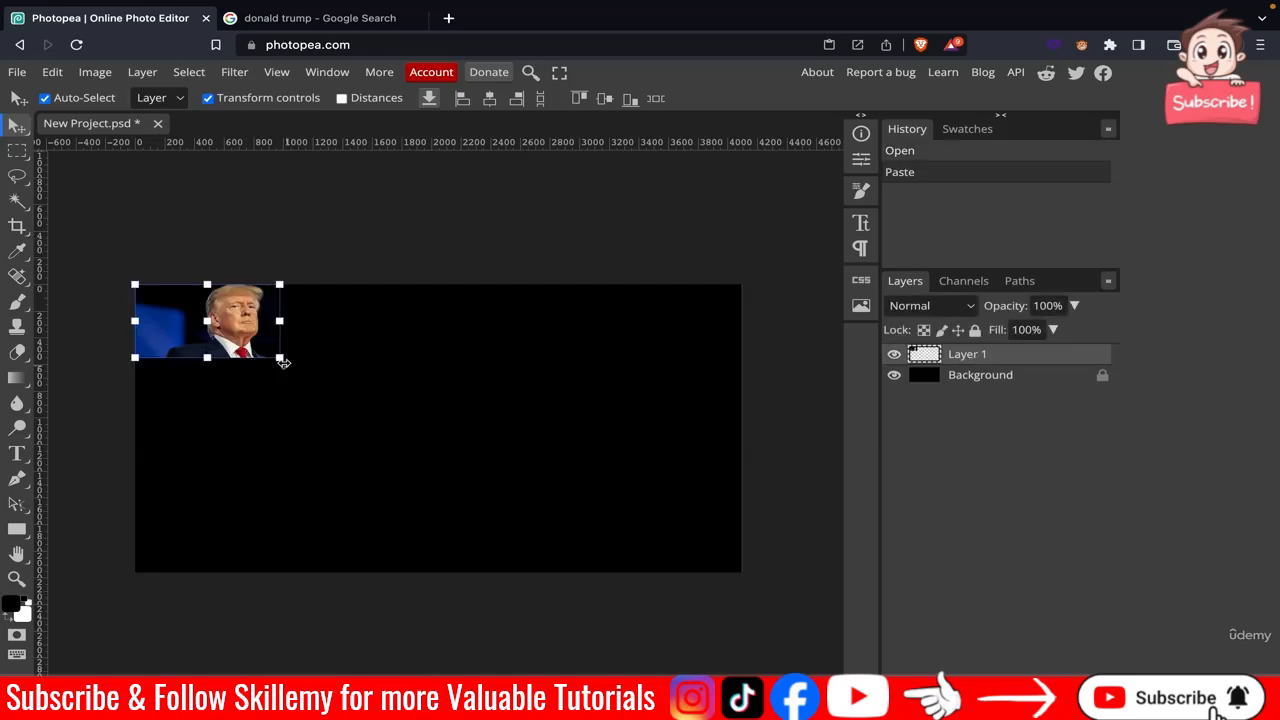
pyautogui.moveTo(279, 357); pyautogui.dragTo(334, 384)
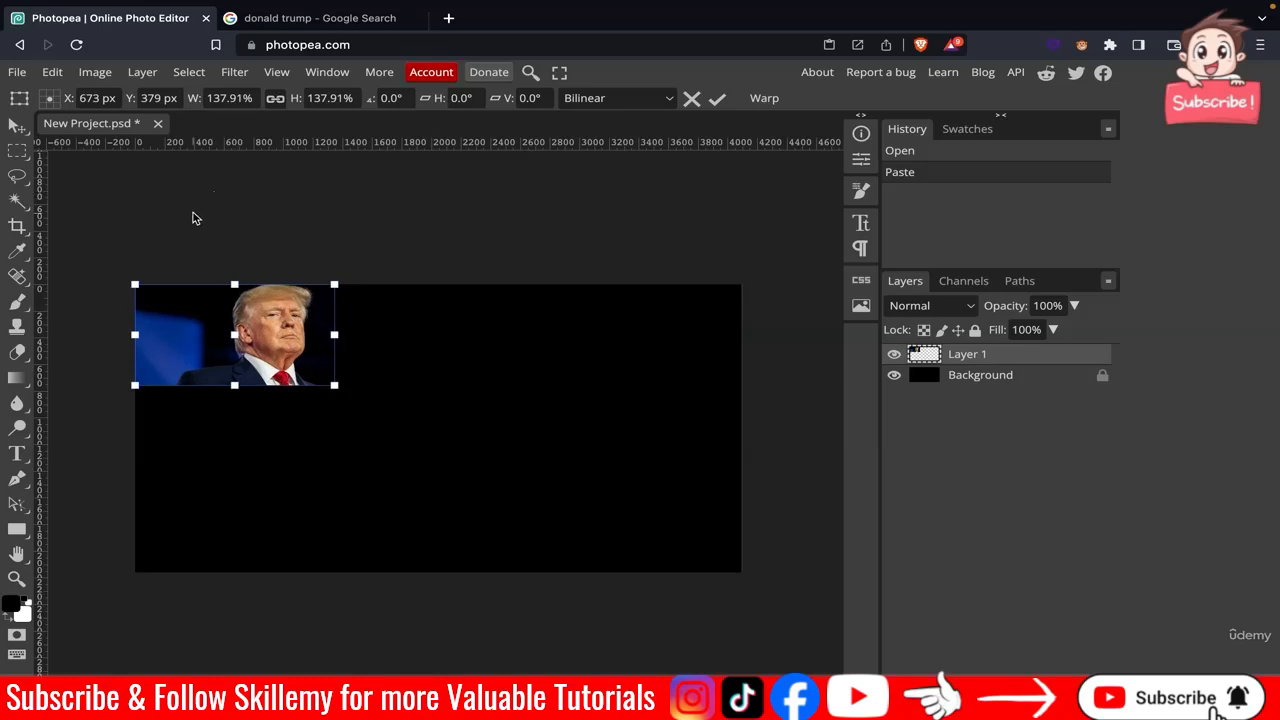
pyautogui.click(278, 25)
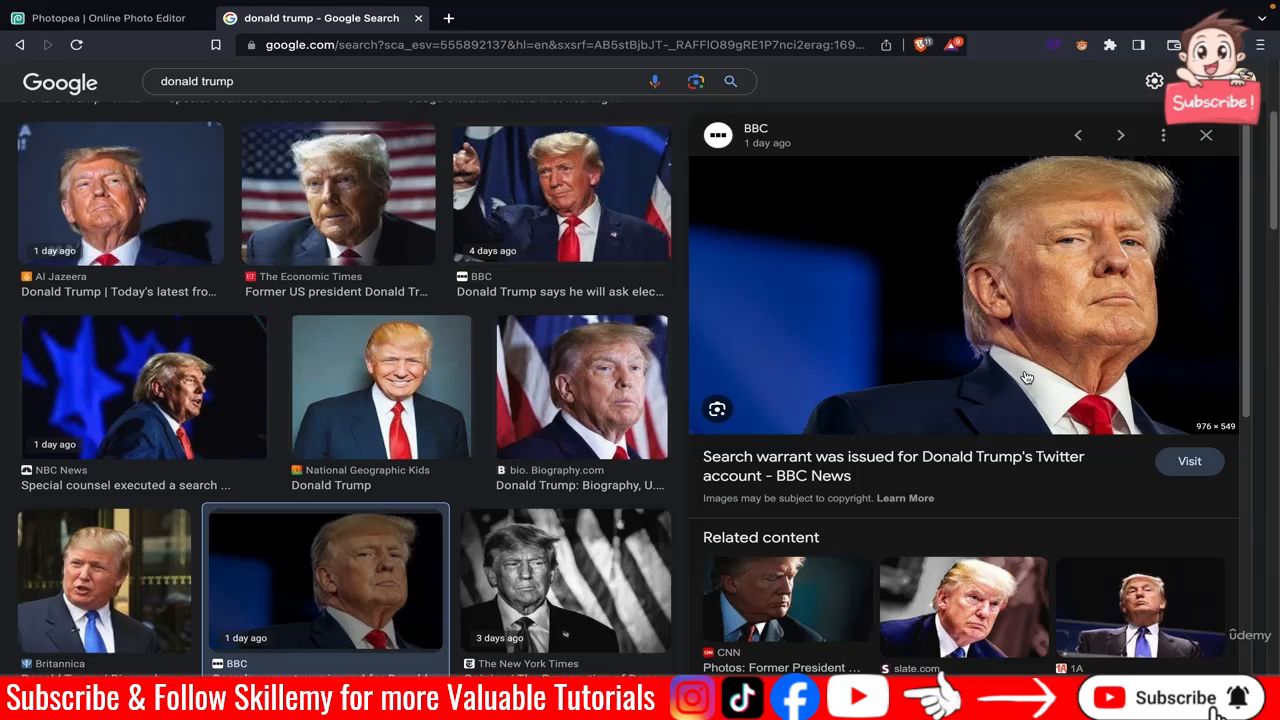
pyautogui.click(70, 20)
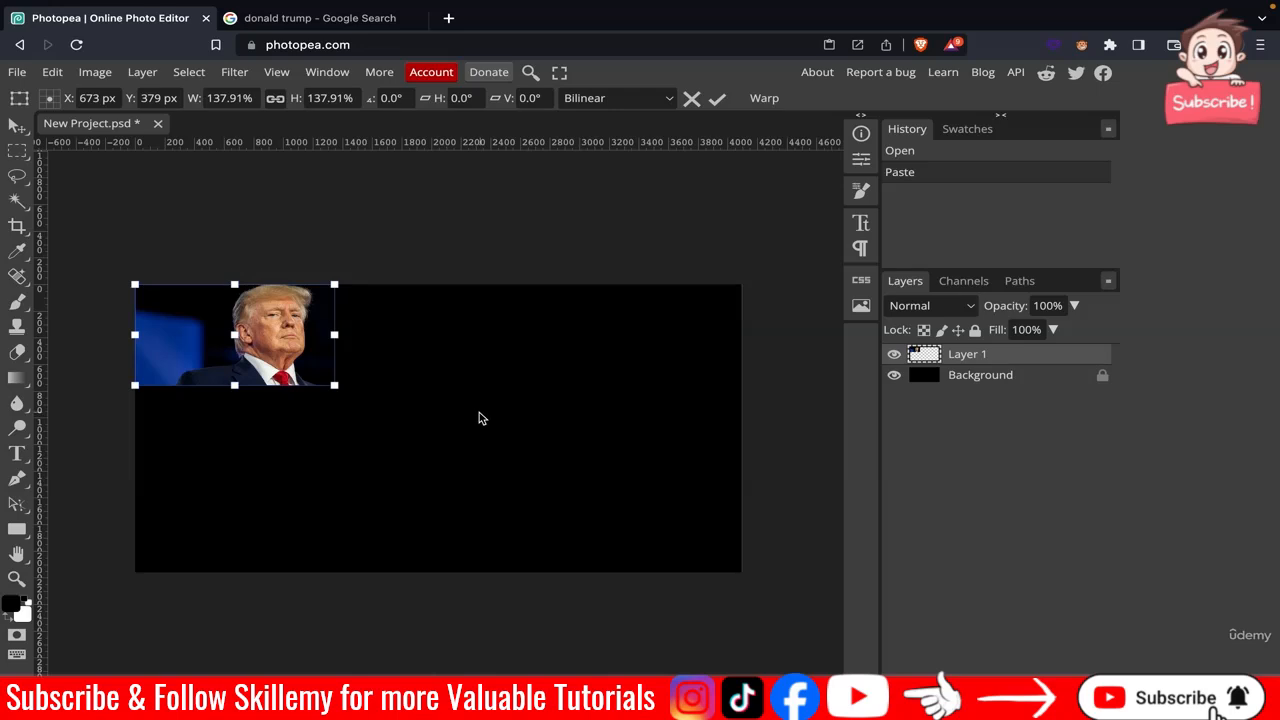
pyautogui.scroll(-1, 252, 325)
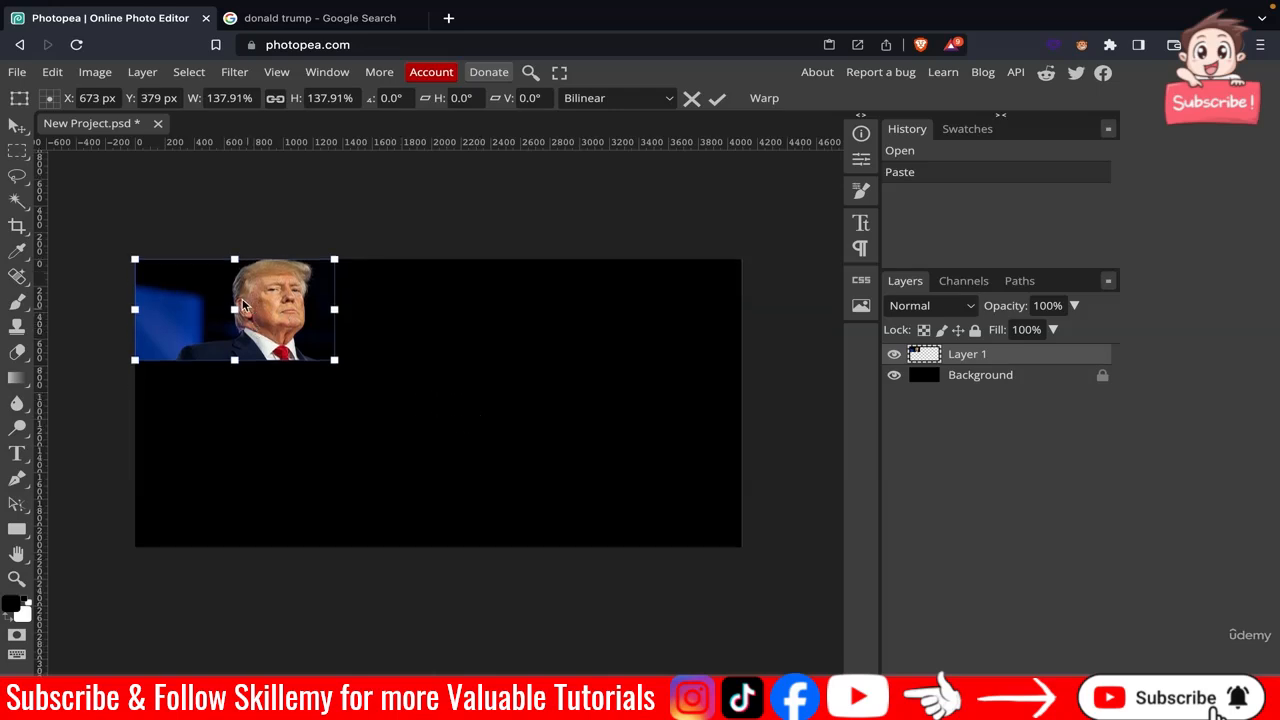
pyautogui.scroll(3, 246, 310)
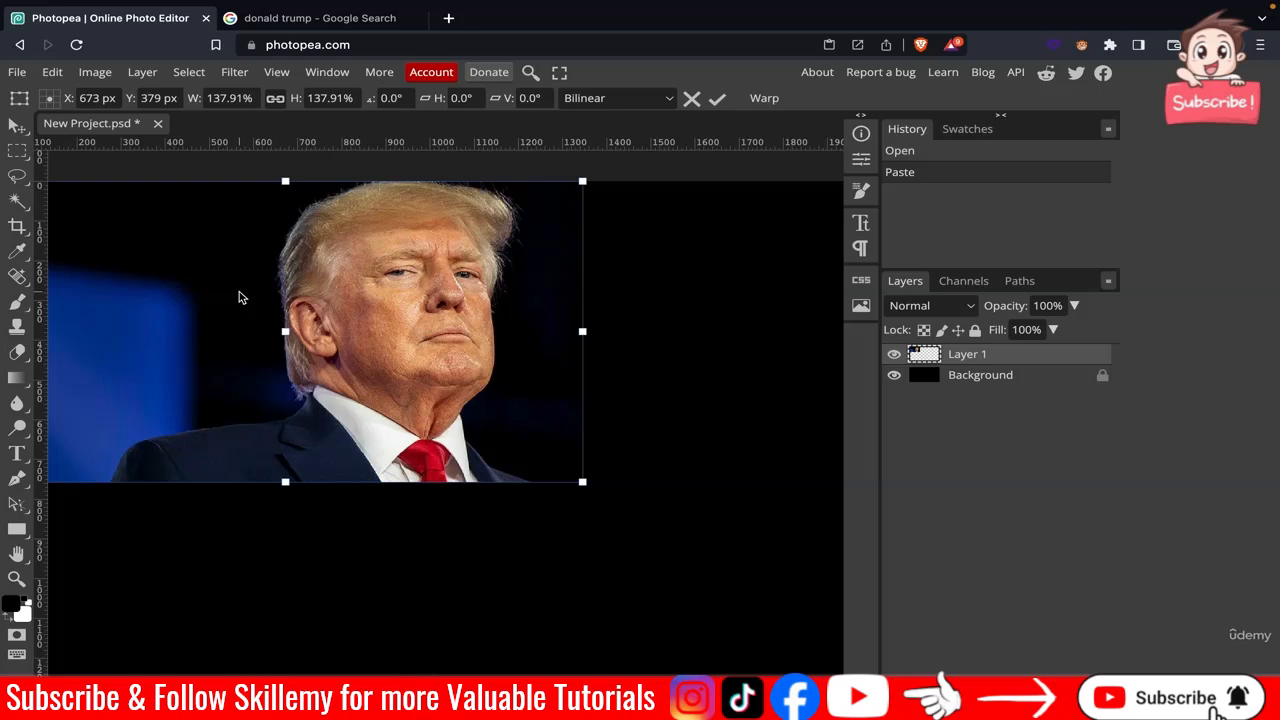
pyautogui.hscroll(-5, 239, 293)
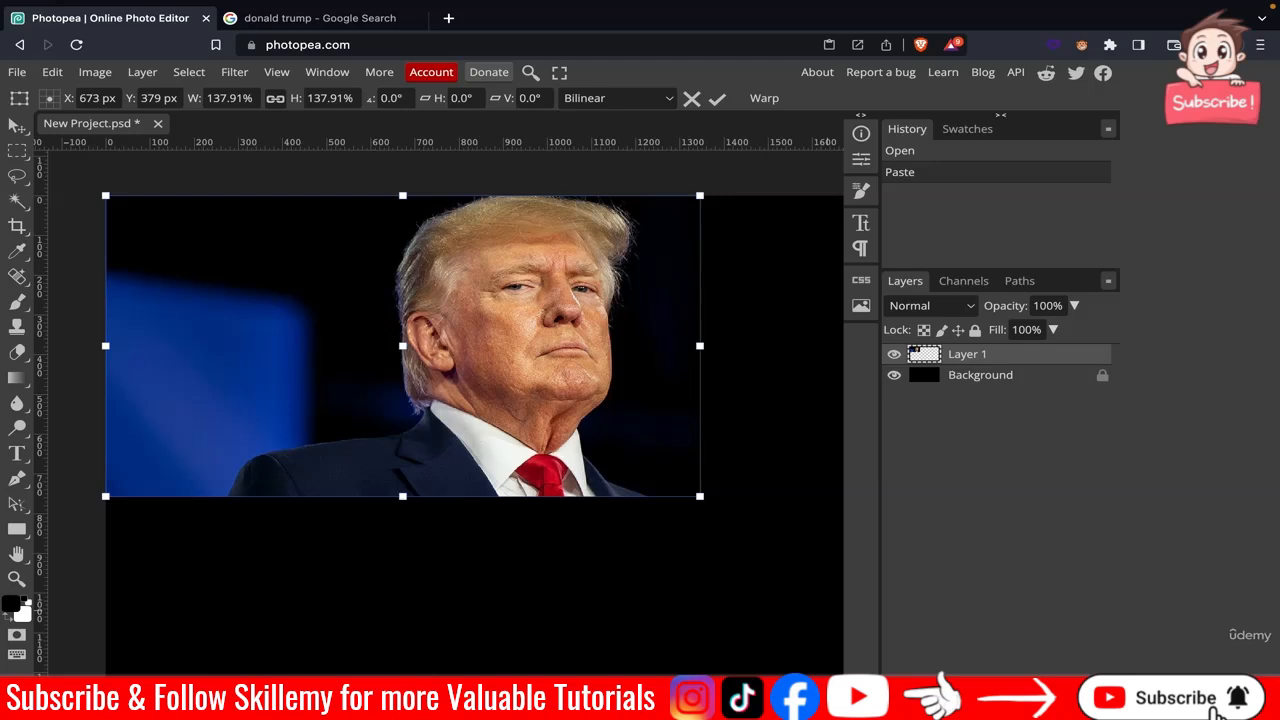
# Try a Hue/Saturation adjustment layer with saturation -100 over the photo, then undo the desaturation.
pyautogui.click(1003, 700)
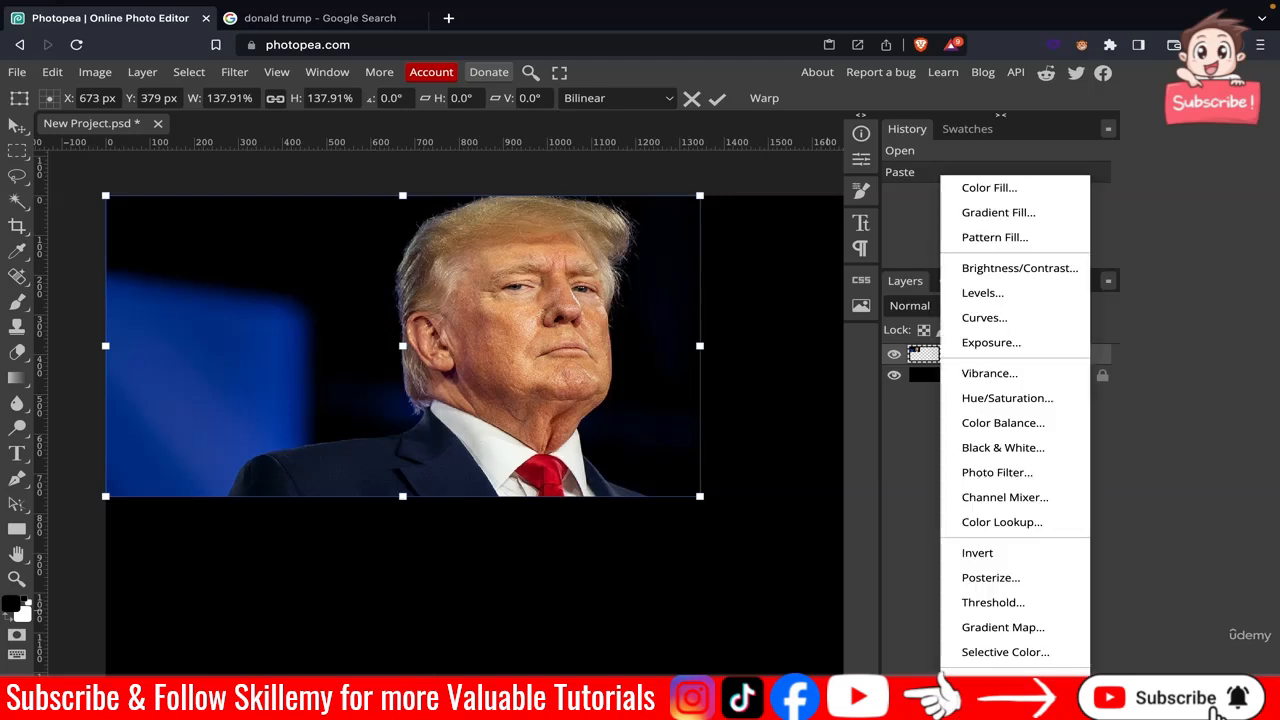
pyautogui.click(1010, 402)
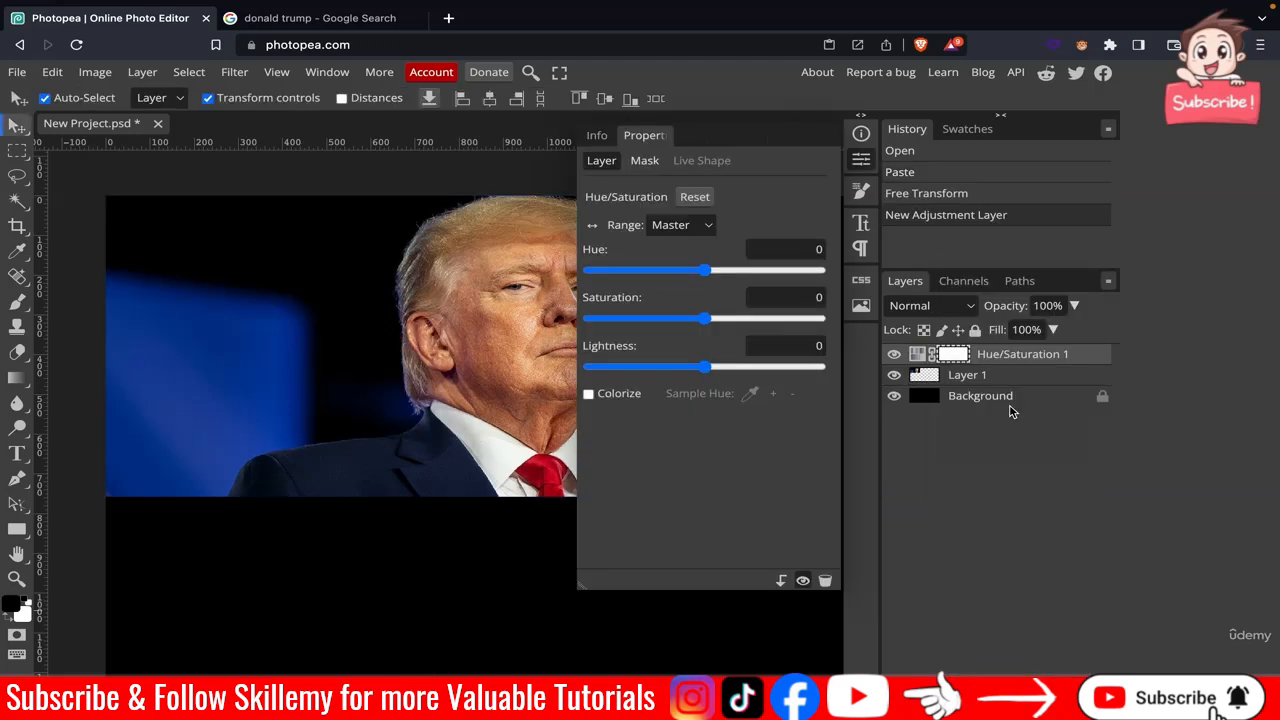
pyautogui.moveTo(707, 323); pyautogui.dragTo(590, 320)
pyautogui.click(862, 163)
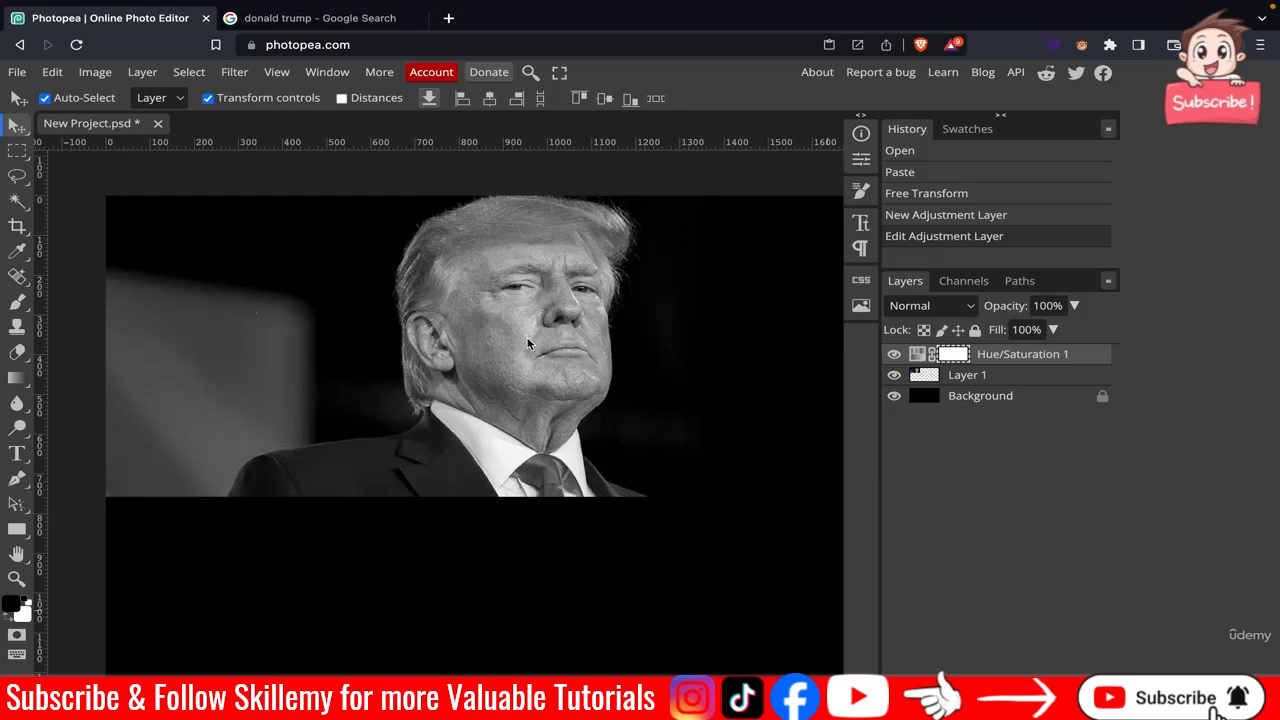
pyautogui.hotkey('ctrl', 'z')
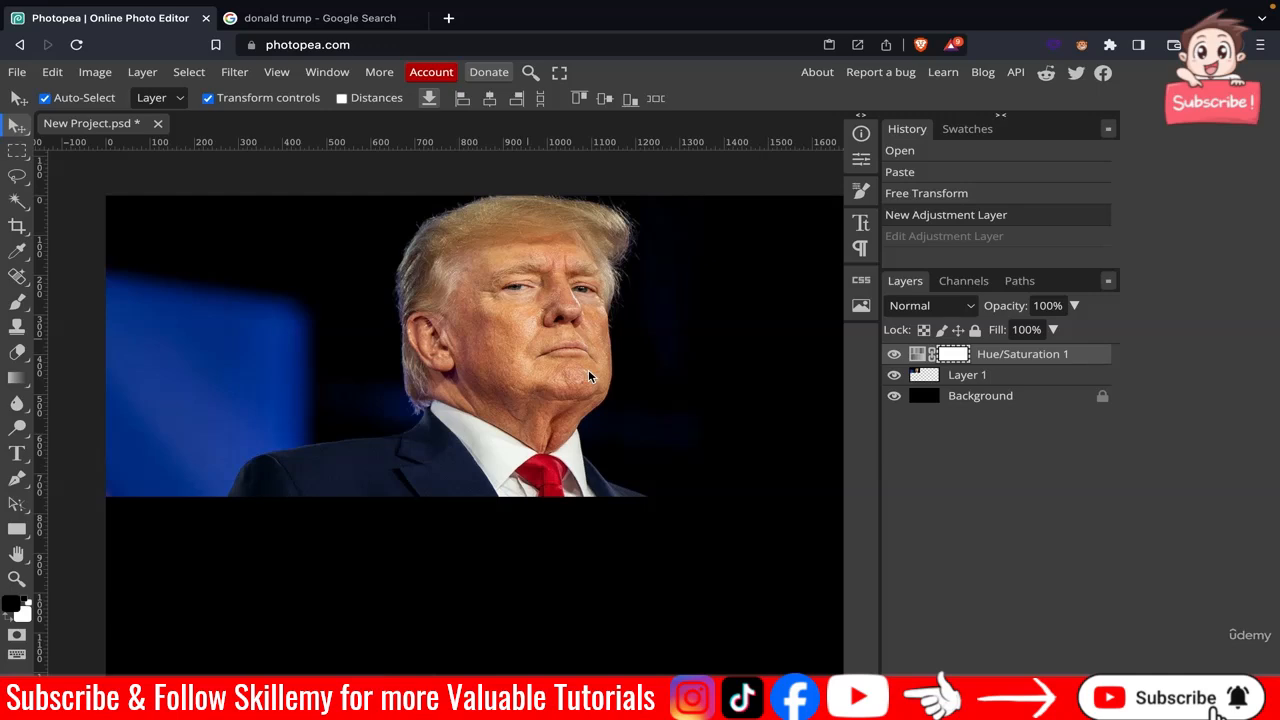
# Copy the BBC photo of Trump pointing from the Google image results.
pyautogui.click(293, 30)
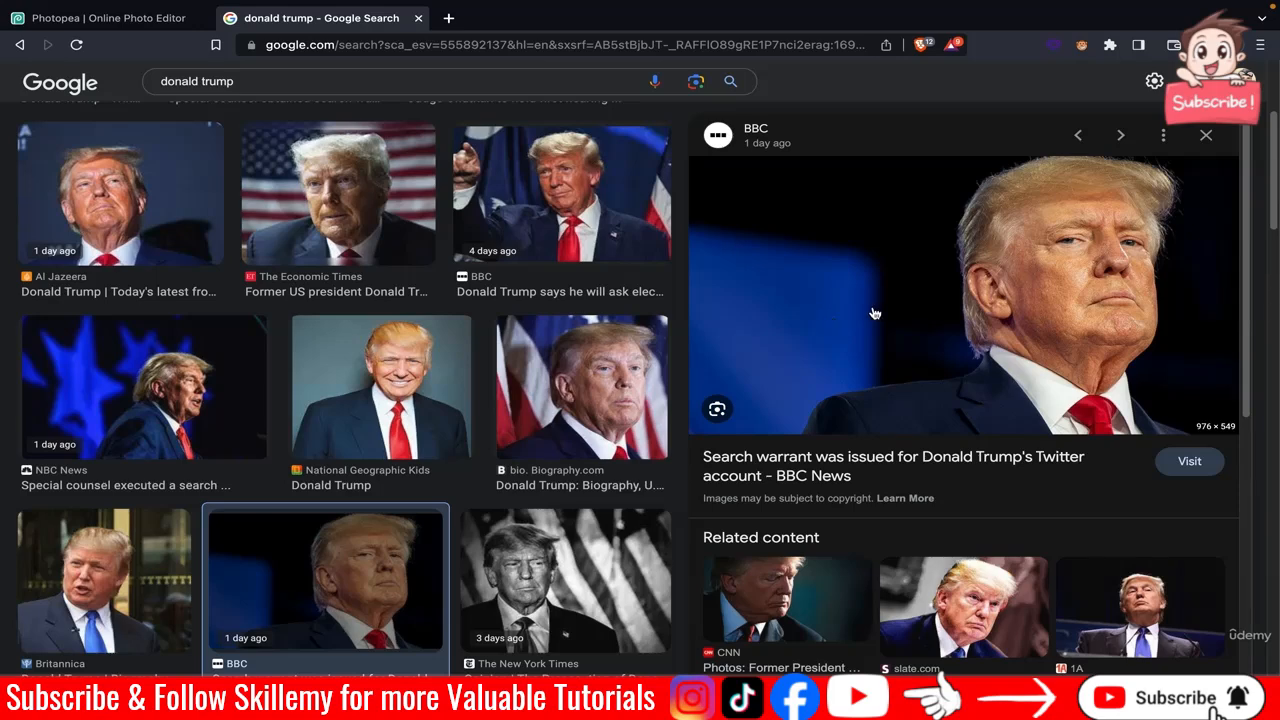
pyautogui.click(142, 210)
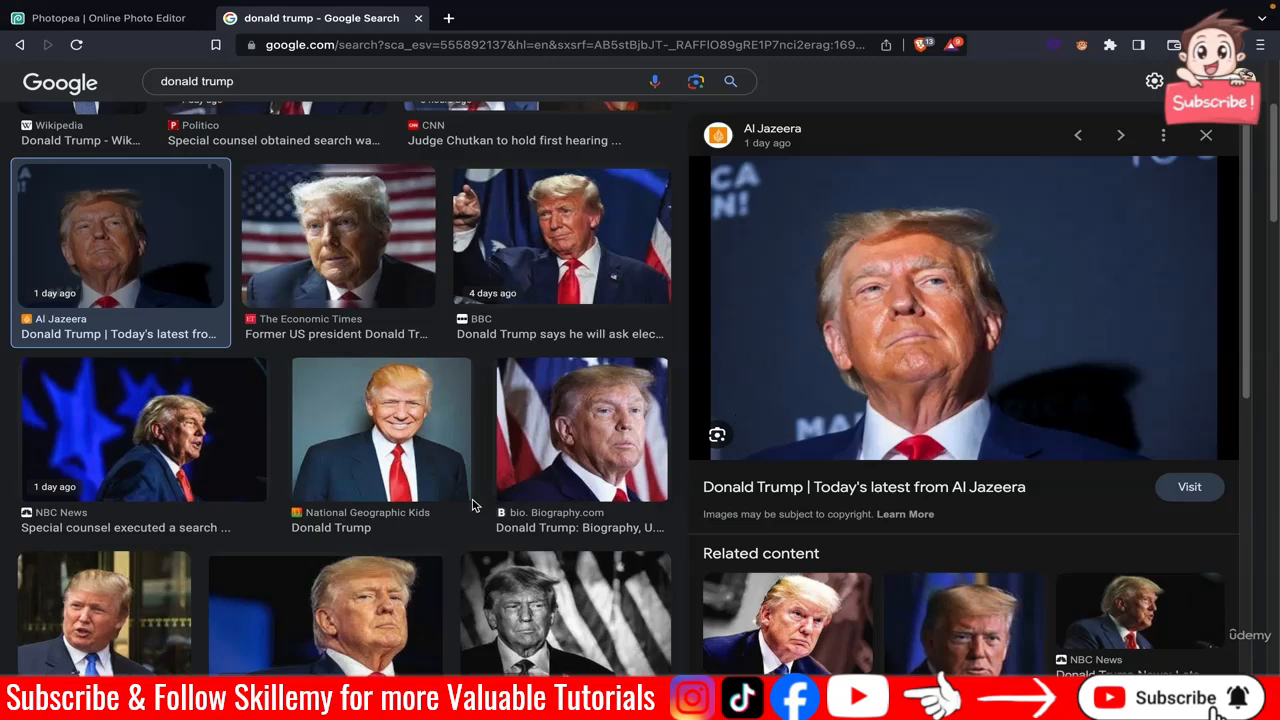
pyautogui.press('super+Left')
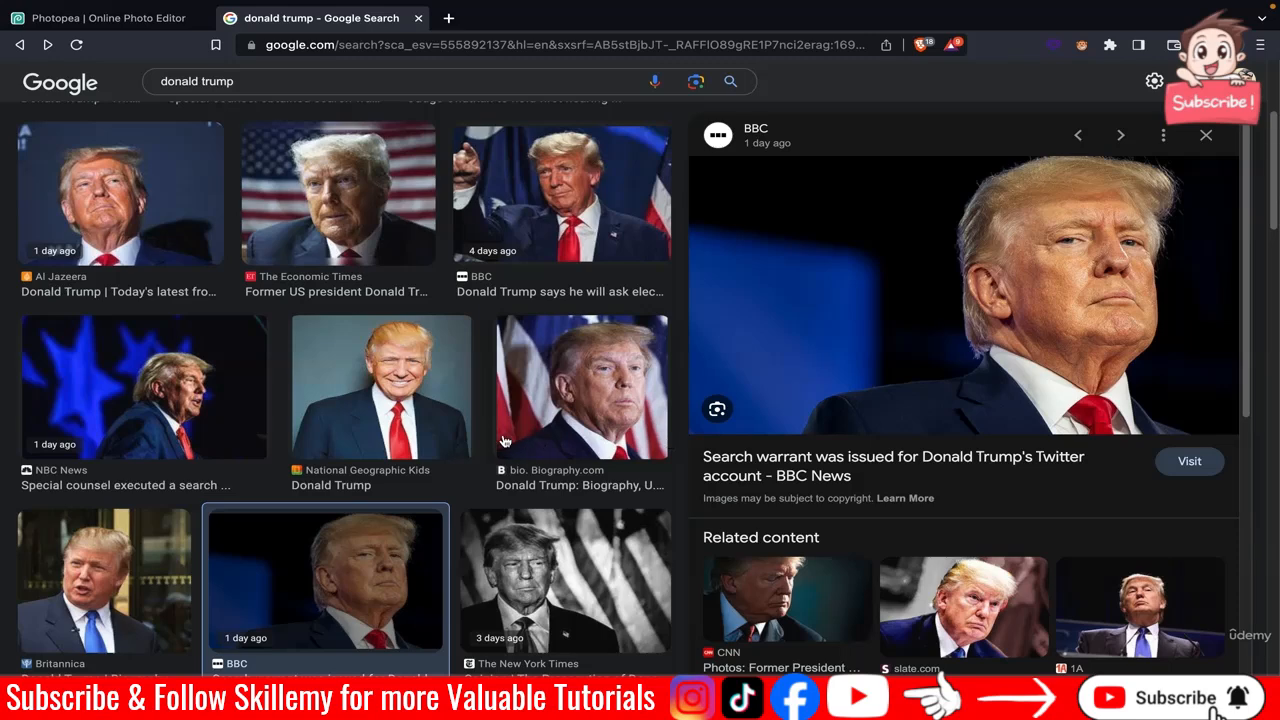
pyautogui.click(532, 214)
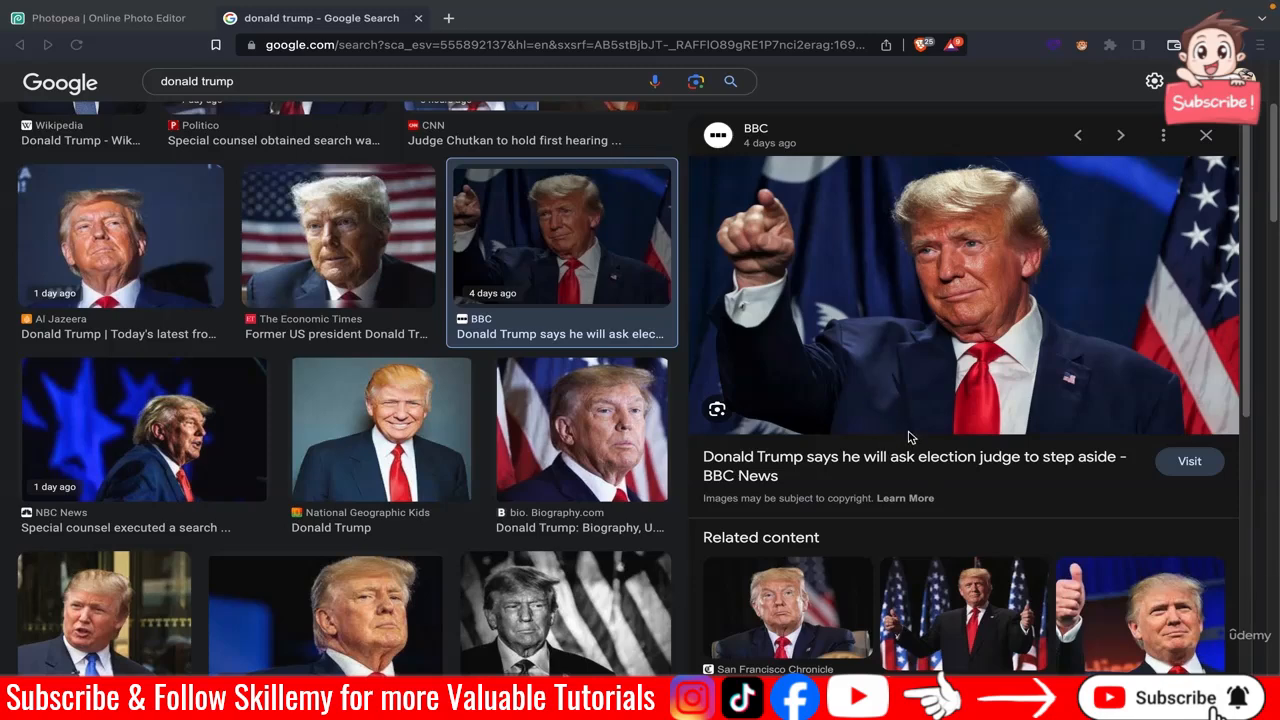
pyautogui.rightClick(922, 320)
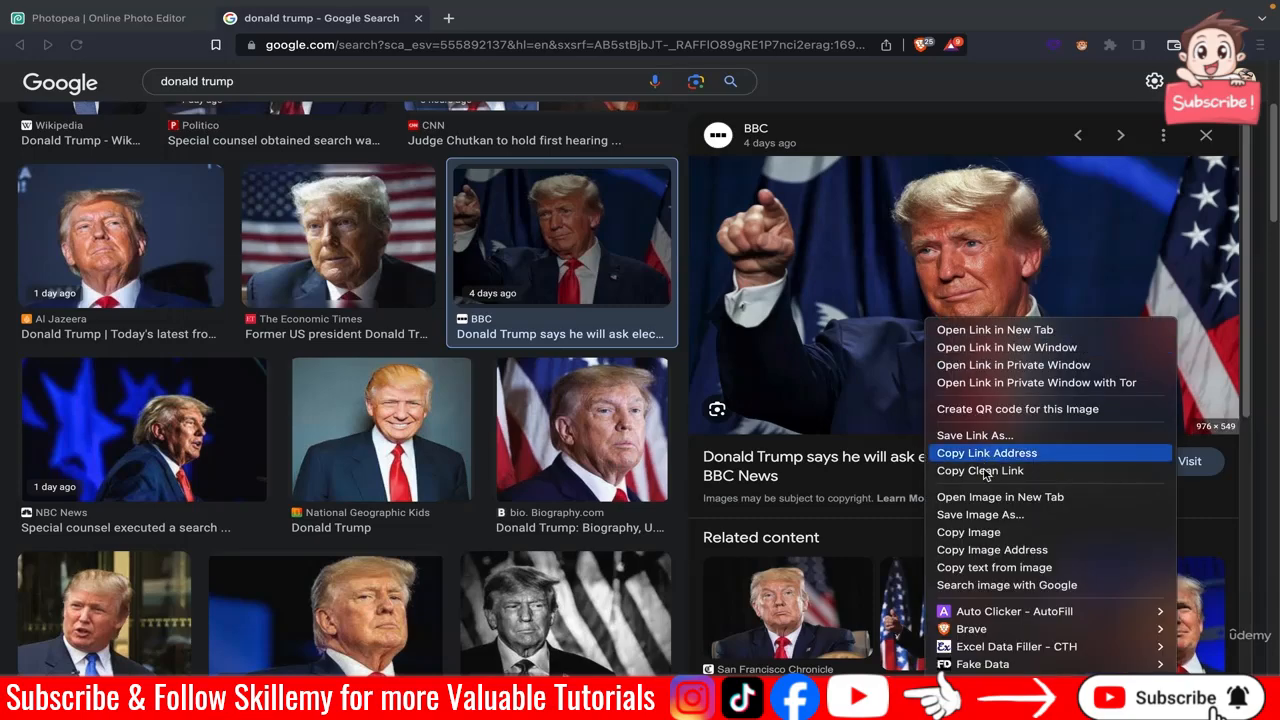
pyautogui.click(995, 536)
pyautogui.click(102, 18)
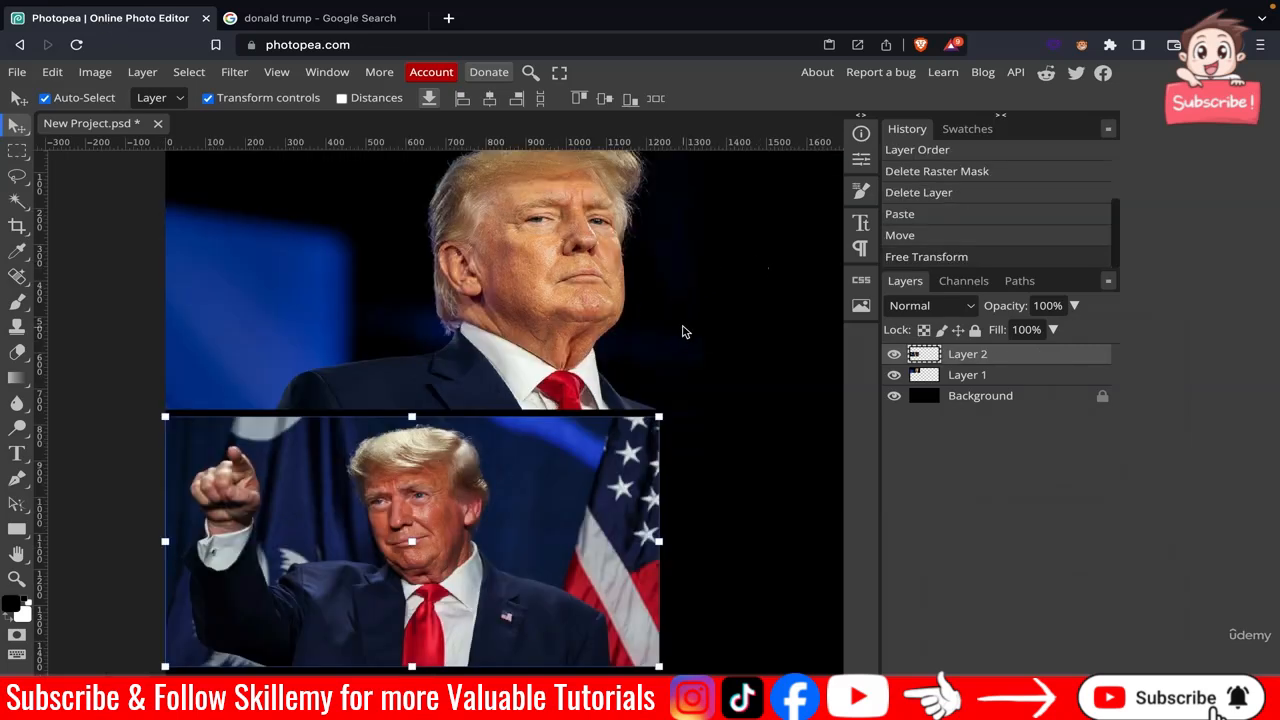
pyautogui.click(757, 331)
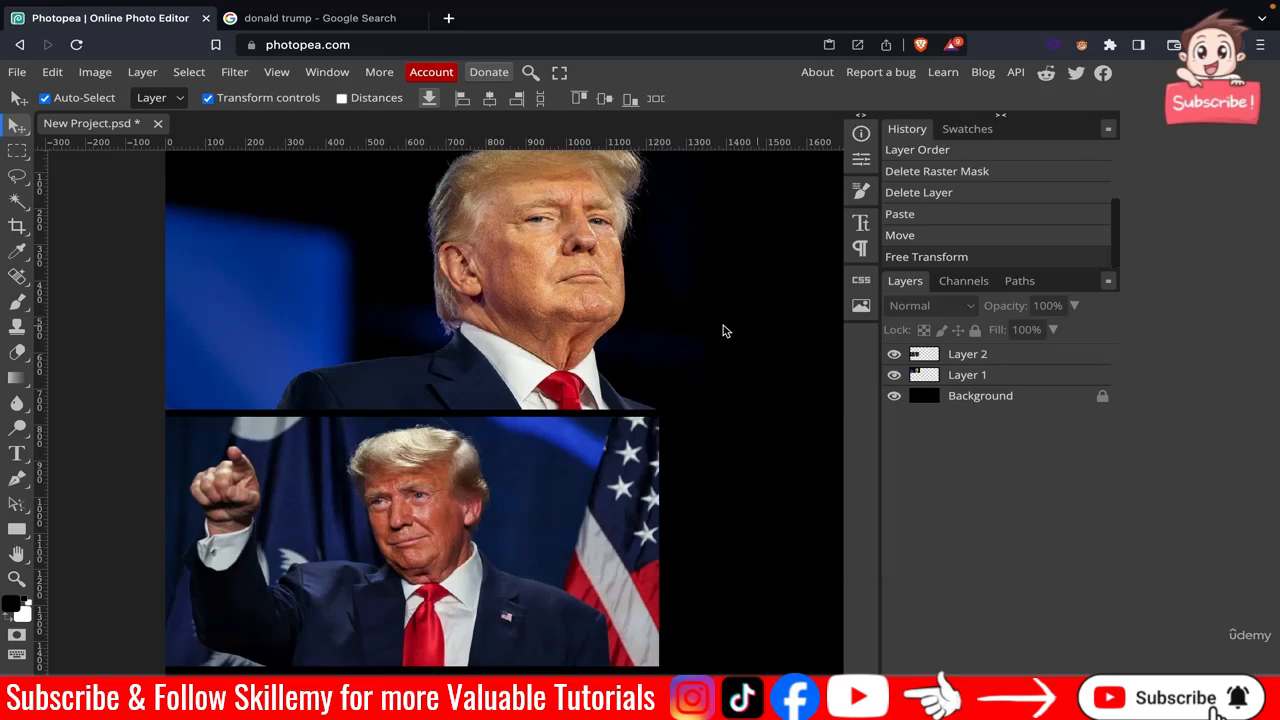
pyautogui.scroll(1, 660, 341)
pyautogui.scroll(-1, 660, 341)
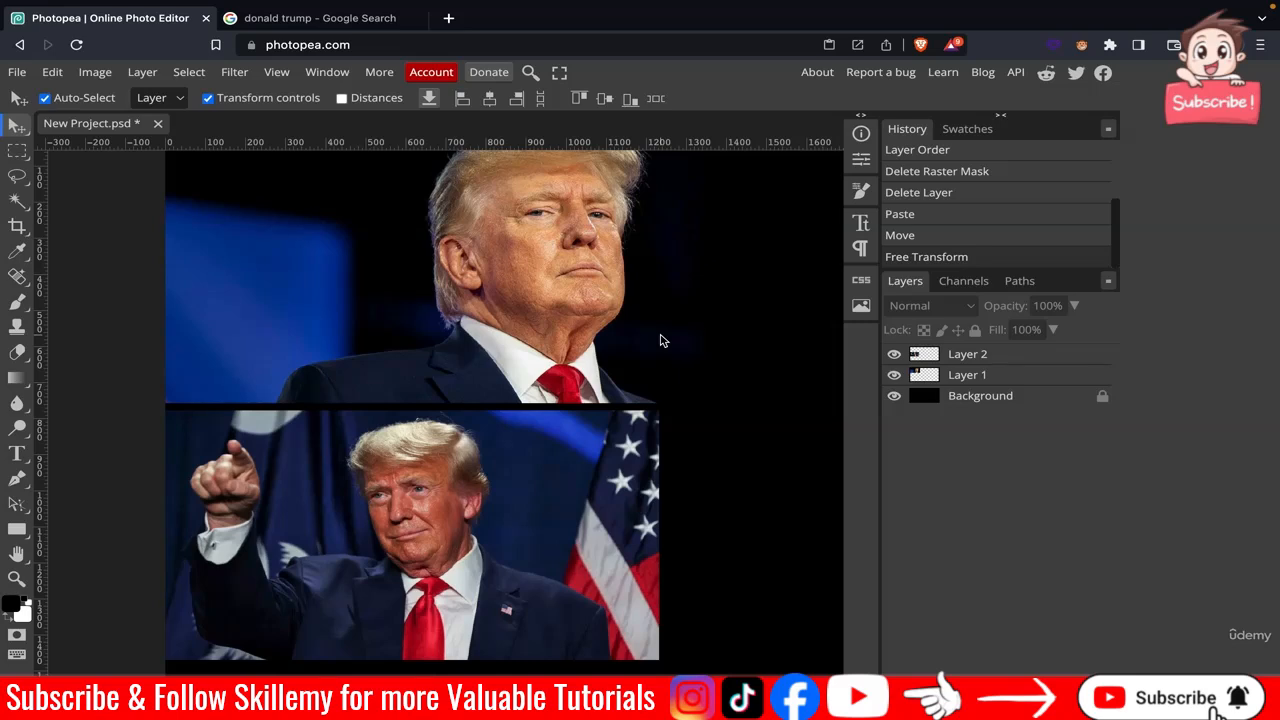
pyautogui.scroll(-1, 688, 304)
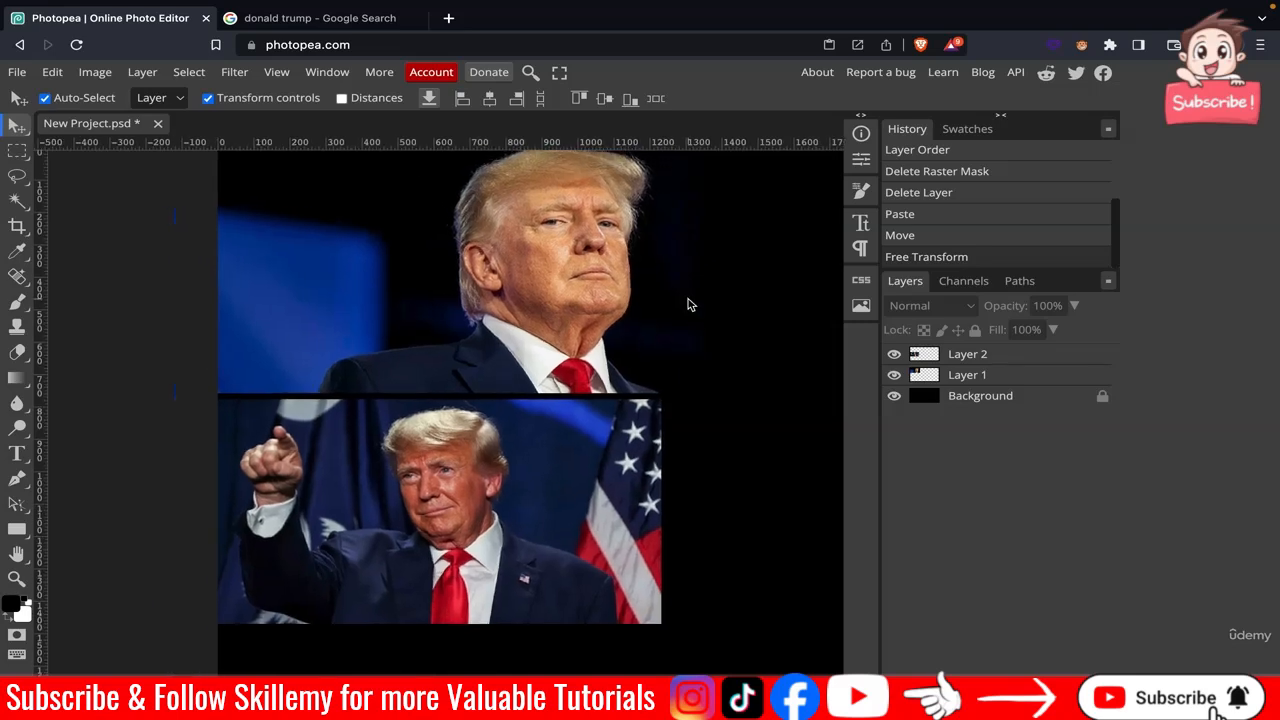
pyautogui.scroll(1, 688, 304)
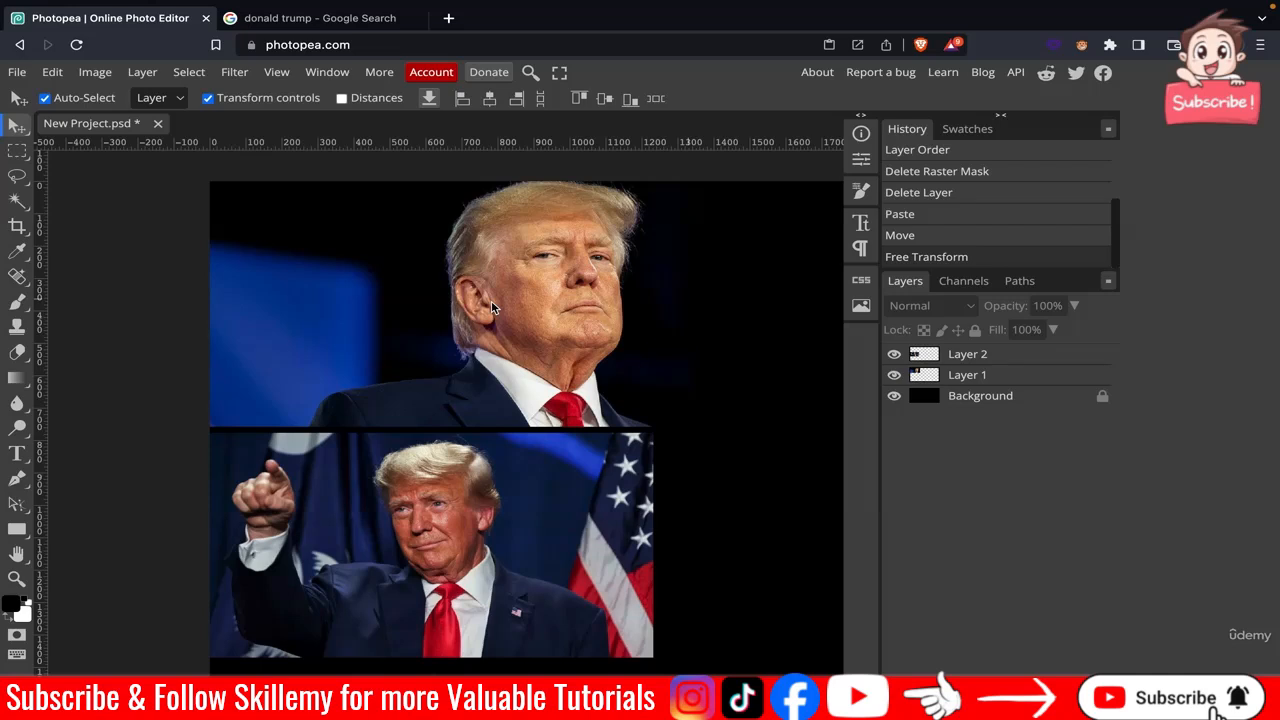
# Set up the Type tool with a 1124 px size and white text colour.
pyautogui.click(17, 453)
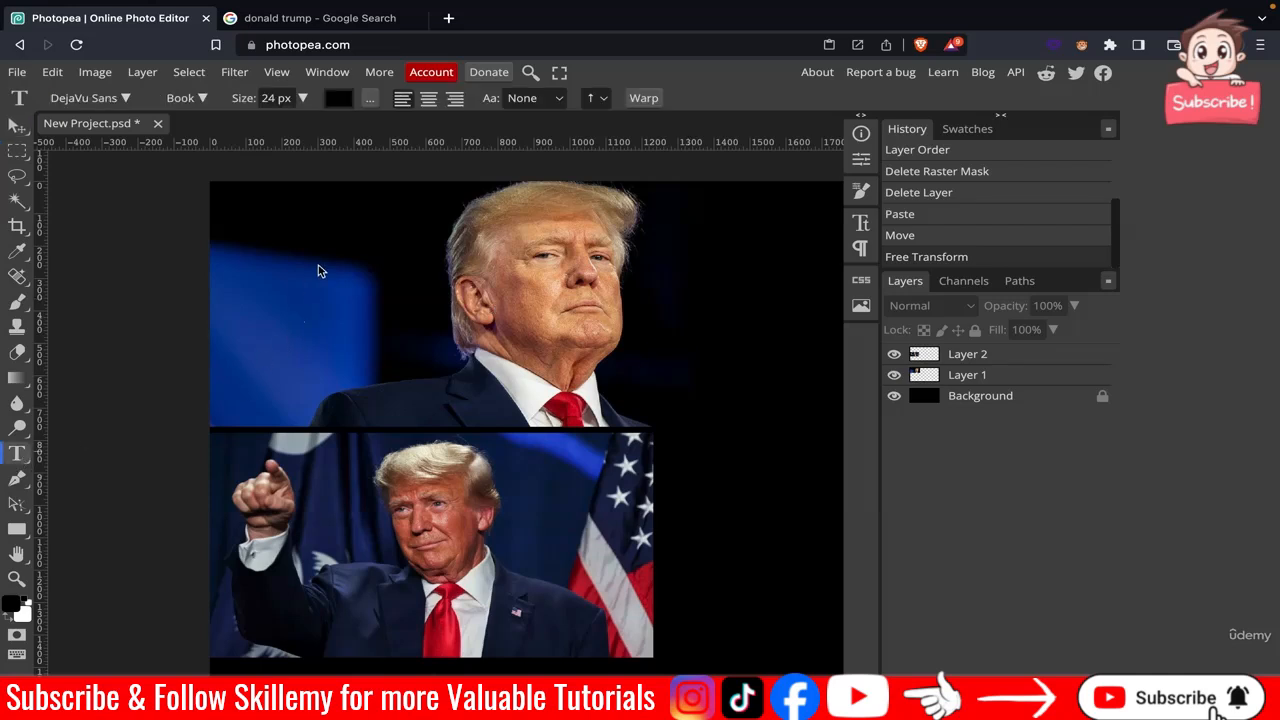
pyautogui.click(263, 97)
pyautogui.write('11')
pyautogui.click(336, 100)
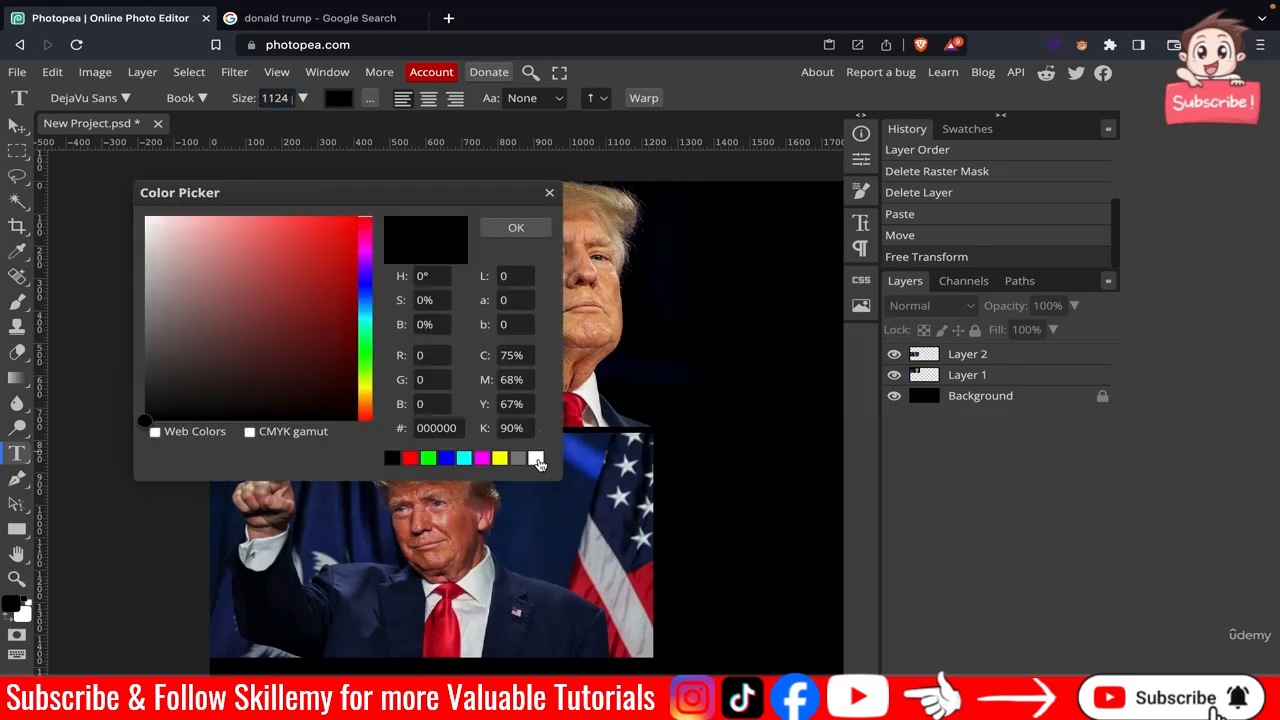
pyautogui.click(536, 458)
pyautogui.click(515, 228)
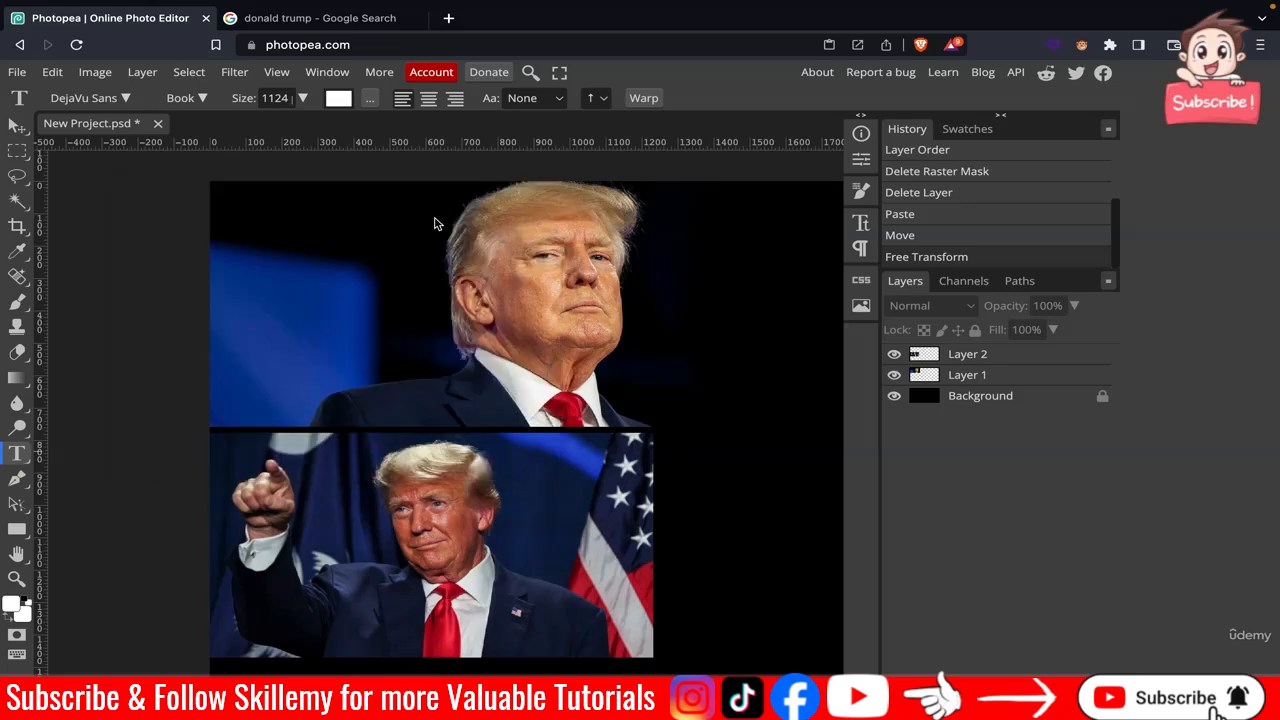
# Choose the Victor font and add a text layer over the left side of the upper photo.
pyautogui.click(100, 98)
pyautogui.click(54, 163)
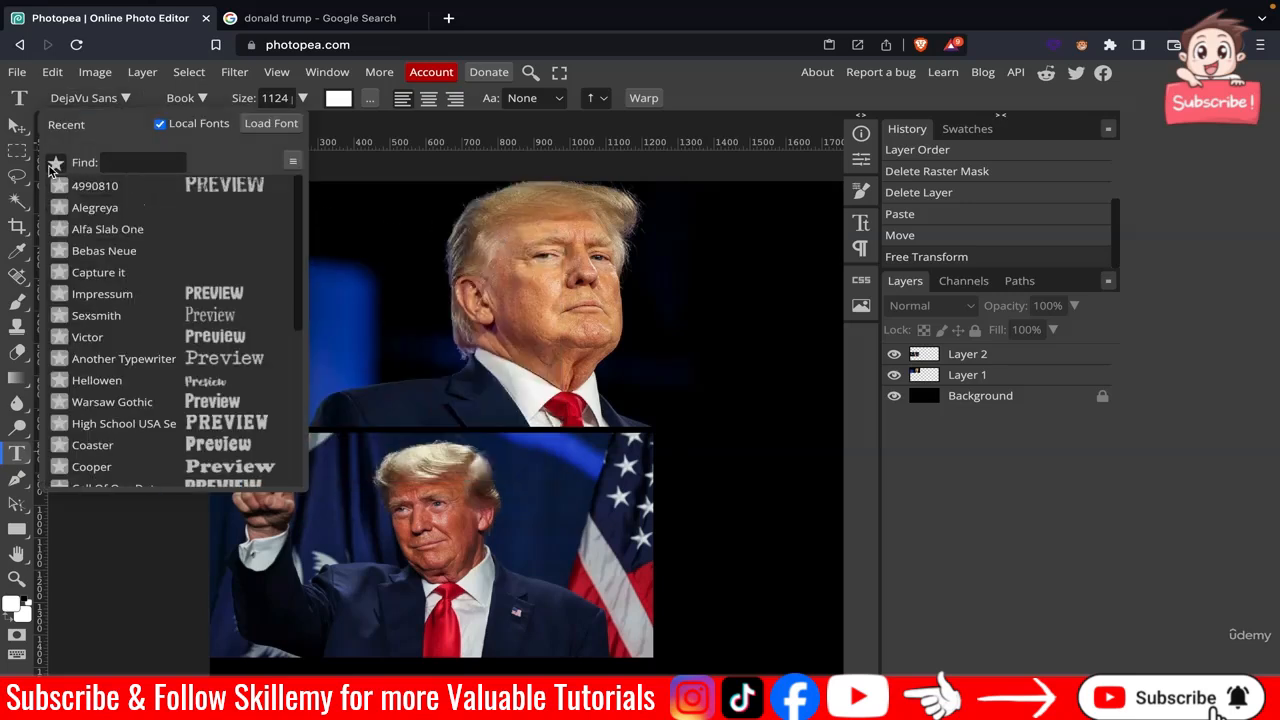
pyautogui.click(158, 337)
pyautogui.click(248, 305)
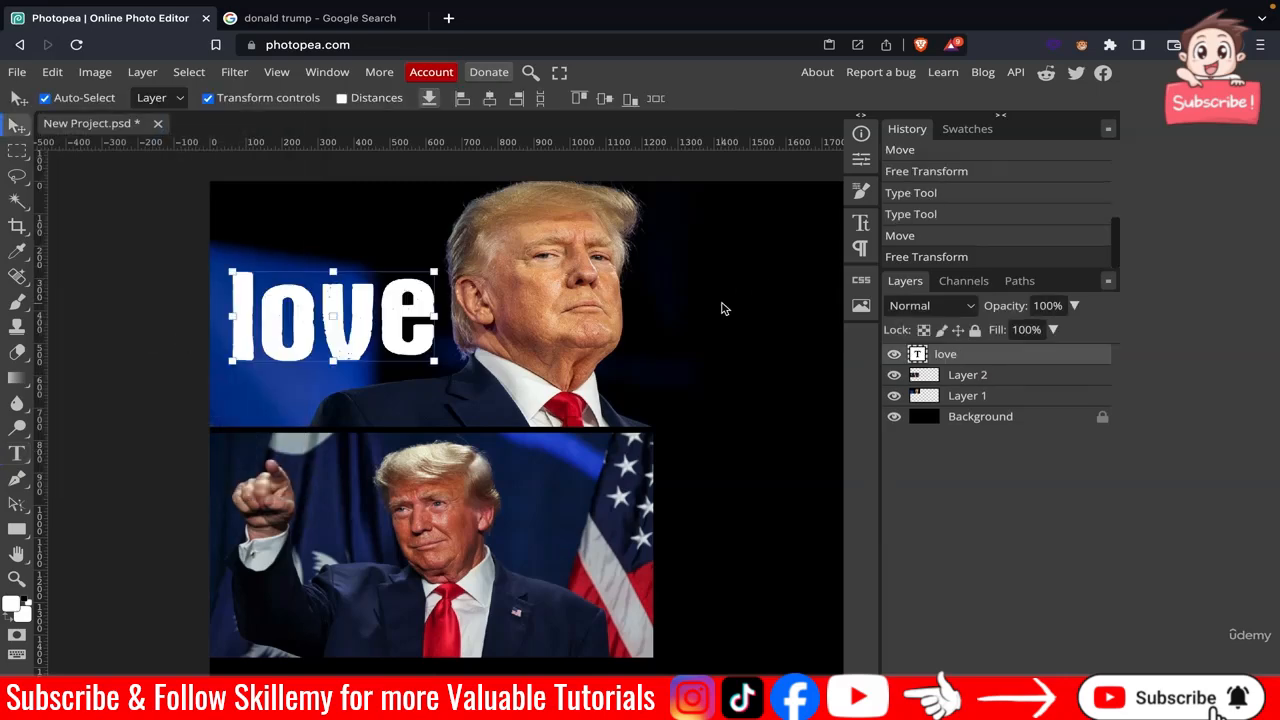
pyautogui.click(718, 310)
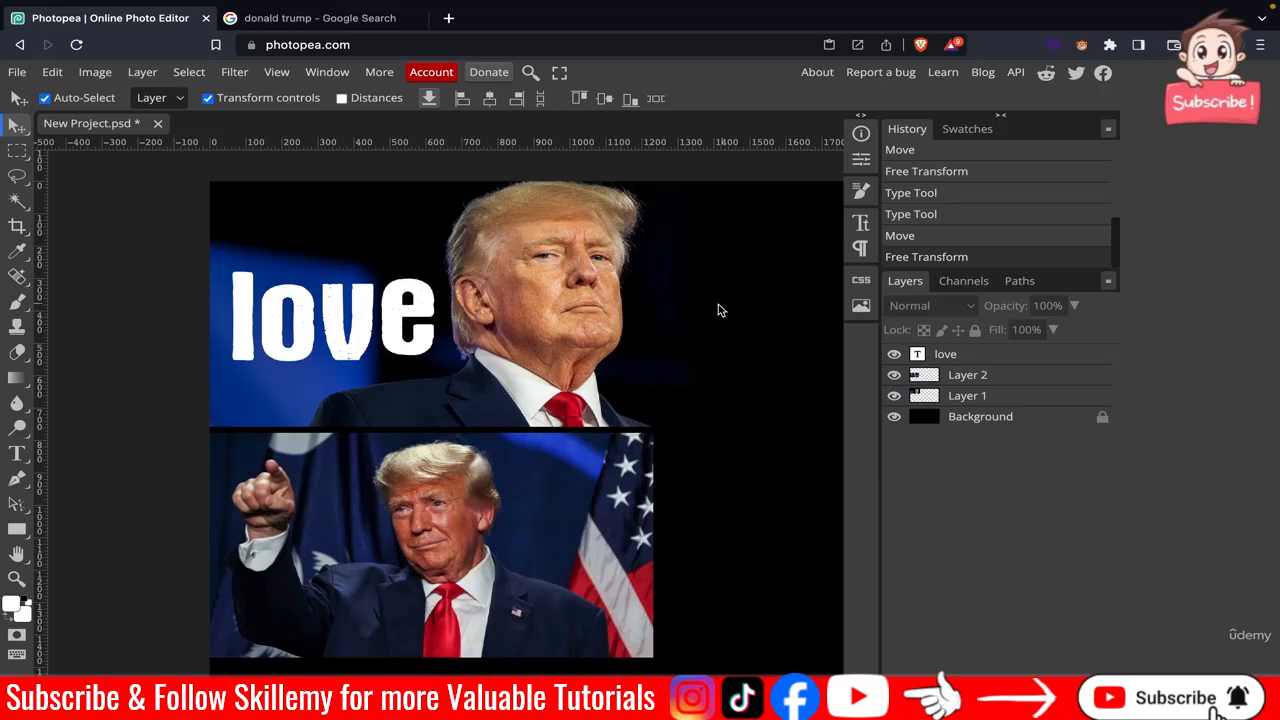
# Edit the text layer to read "hate" and commit the change.
pyautogui.doubleClick(362, 336)
pyautogui.write('hate')
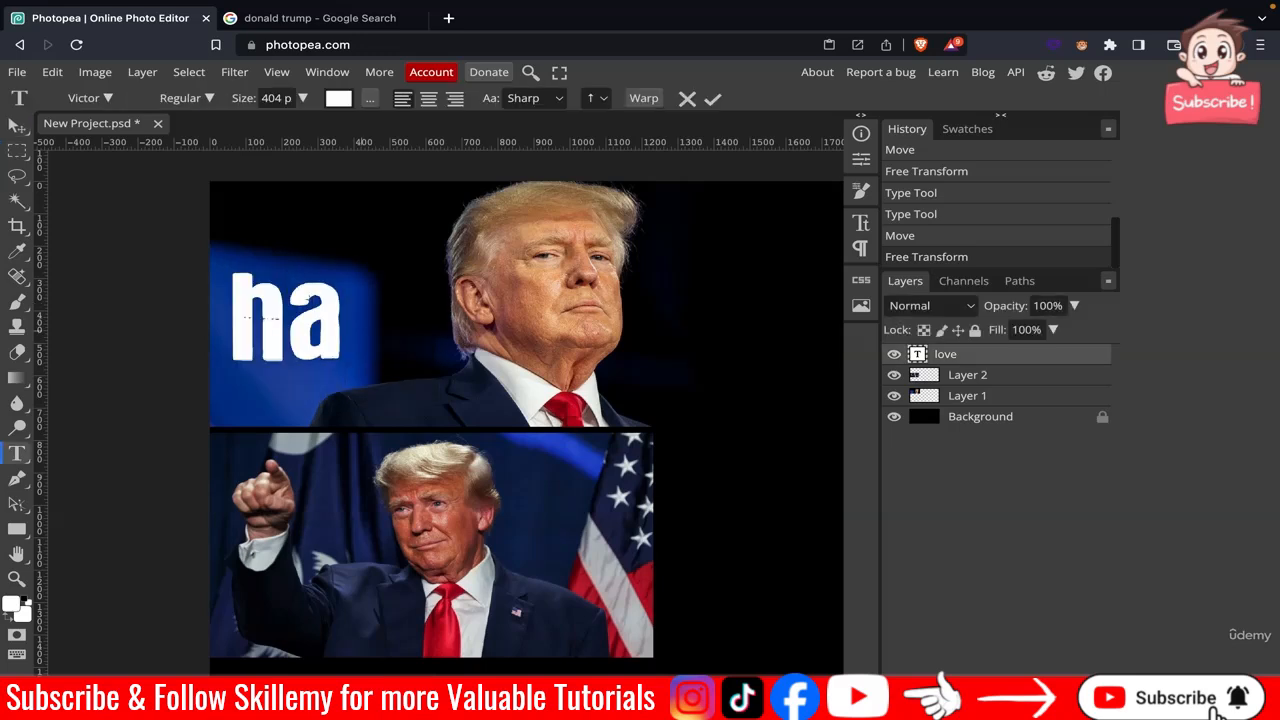
pyautogui.click(712, 98)
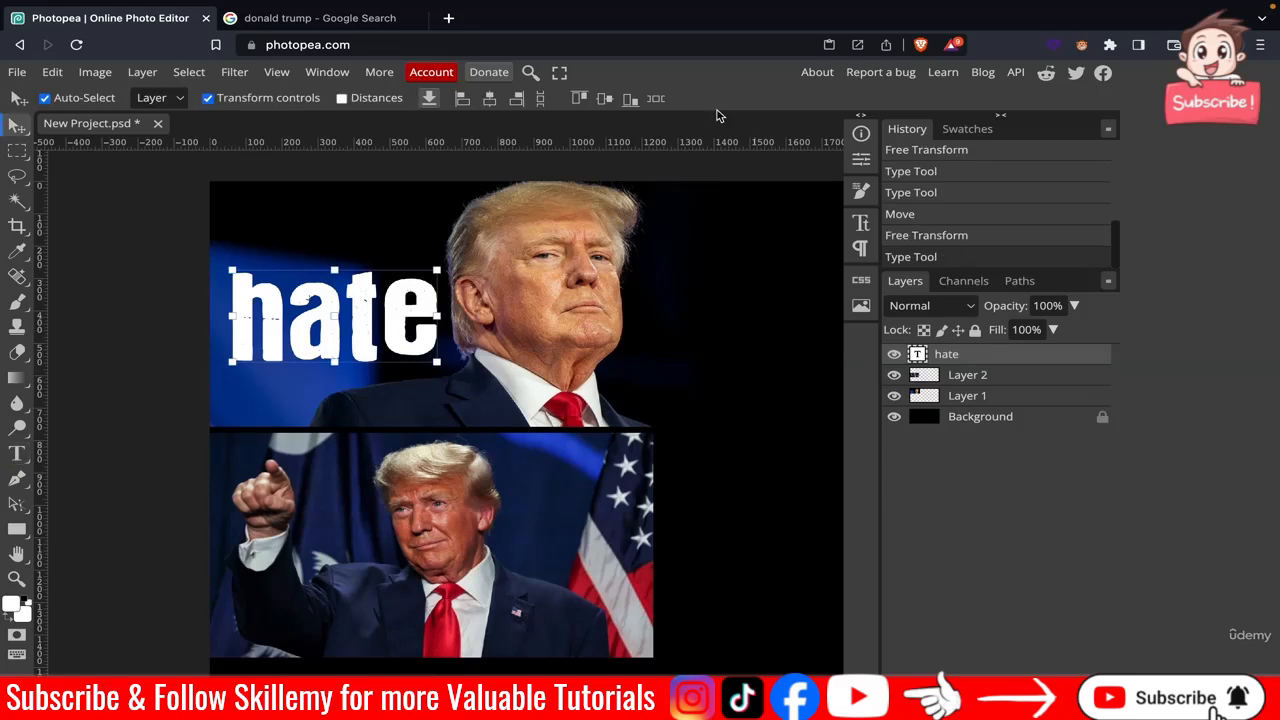
# Hide Layer 2, the photo of Trump pointing.
pyautogui.click(894, 375)
pyautogui.click(749, 409)
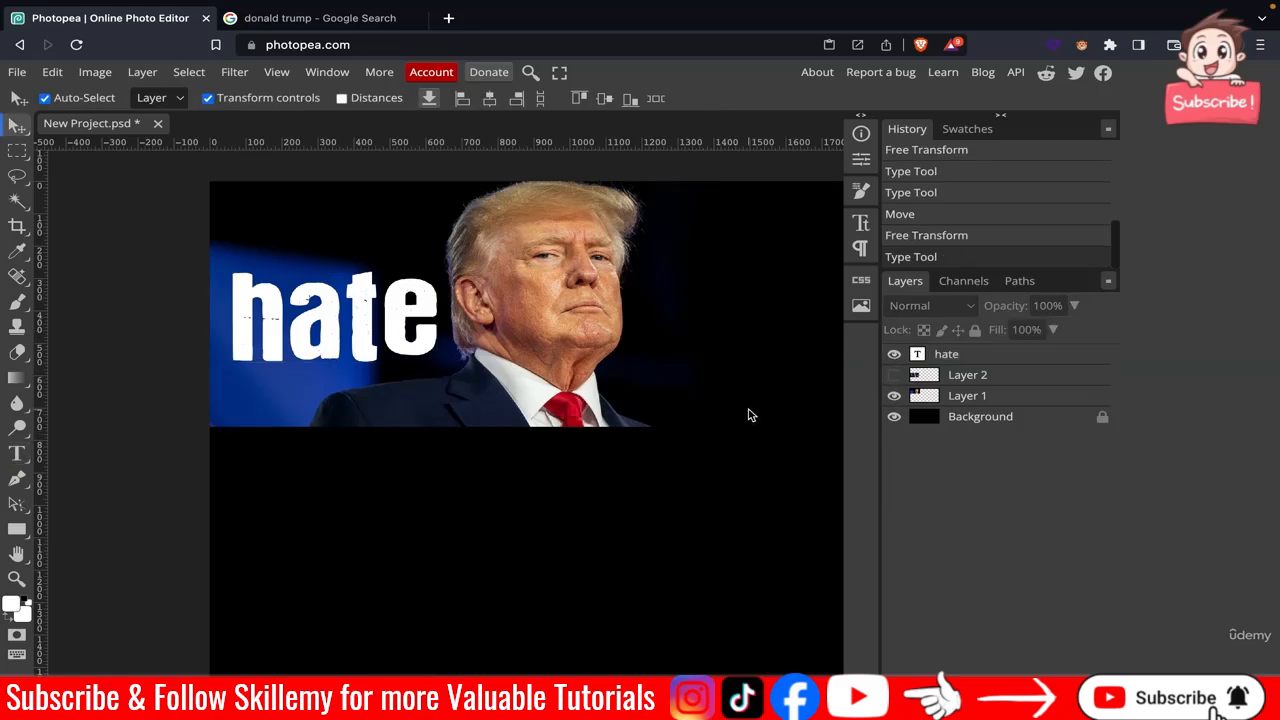
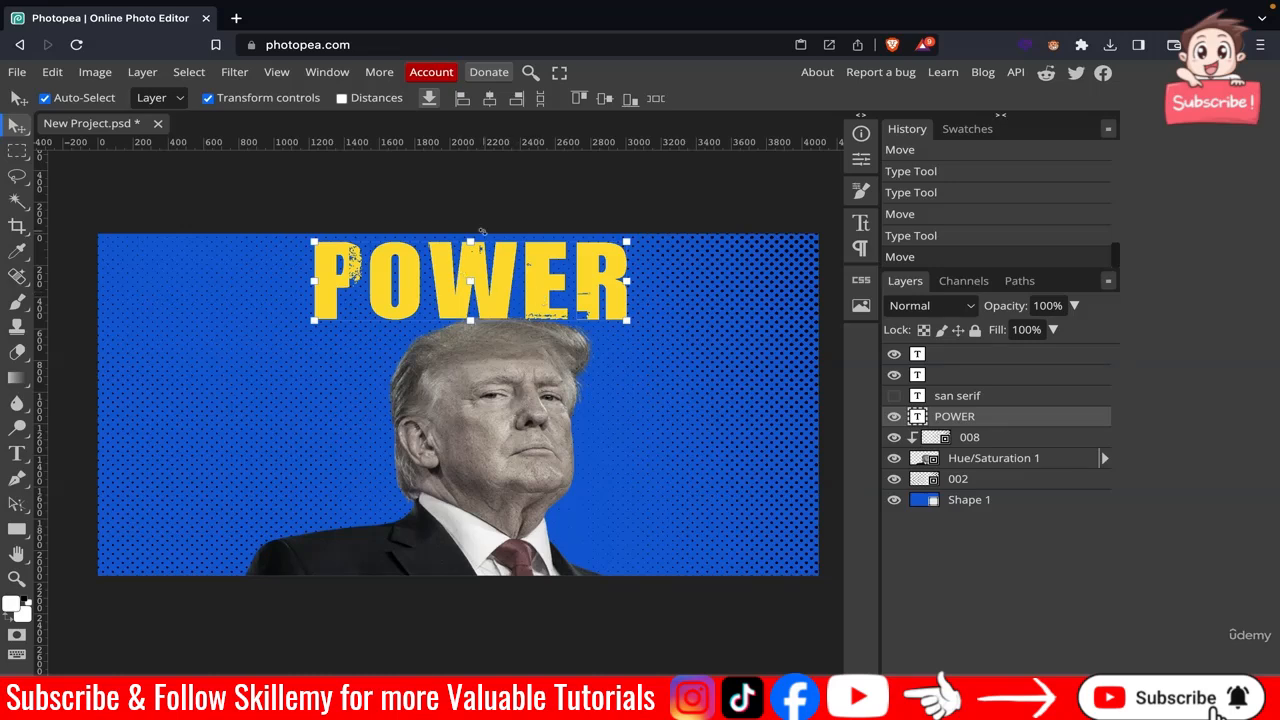
# Try the FroadmileDEMO font on the POWER headline text.
pyautogui.click(503, 218)
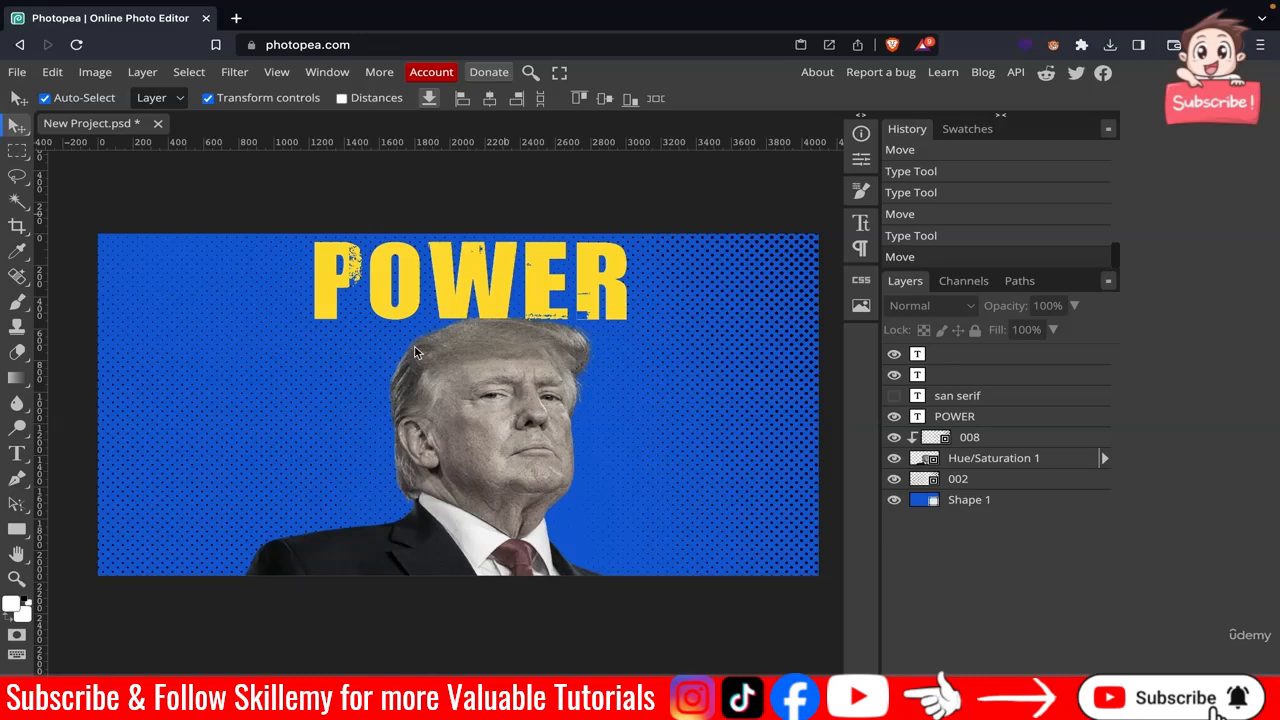
pyautogui.doubleClick(381, 303)
pyautogui.click(85, 98)
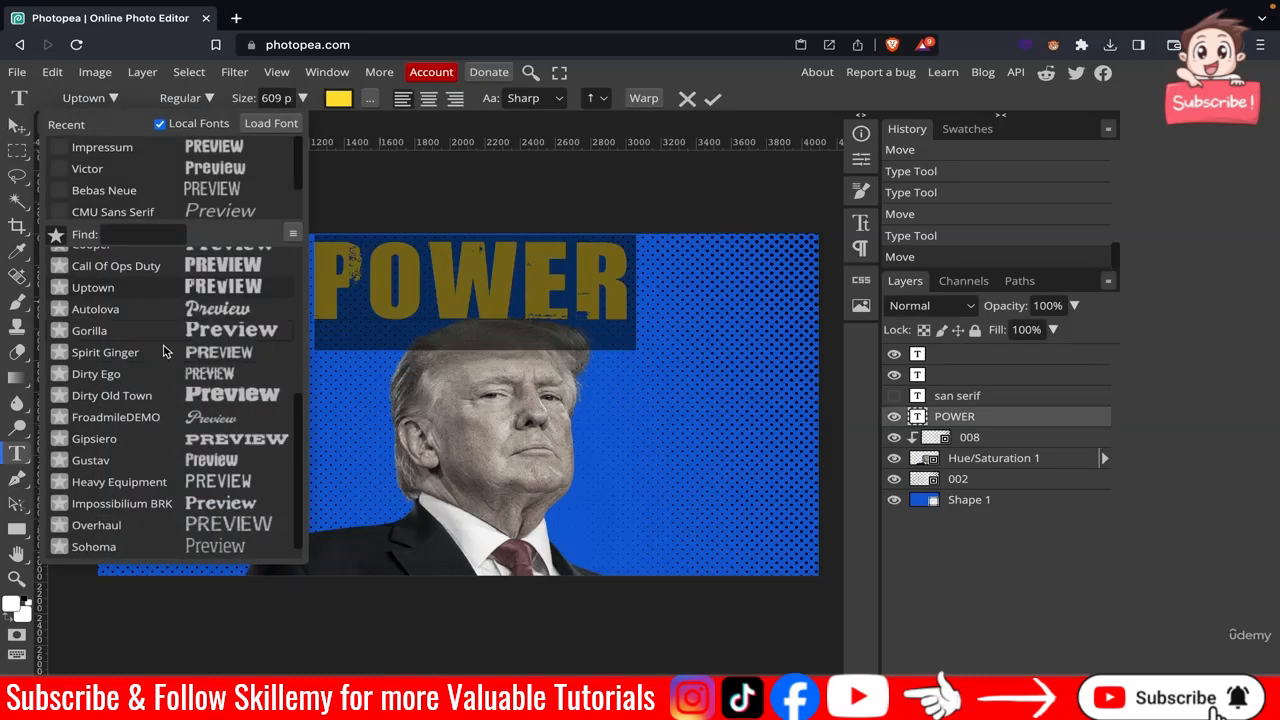
pyautogui.click(178, 420)
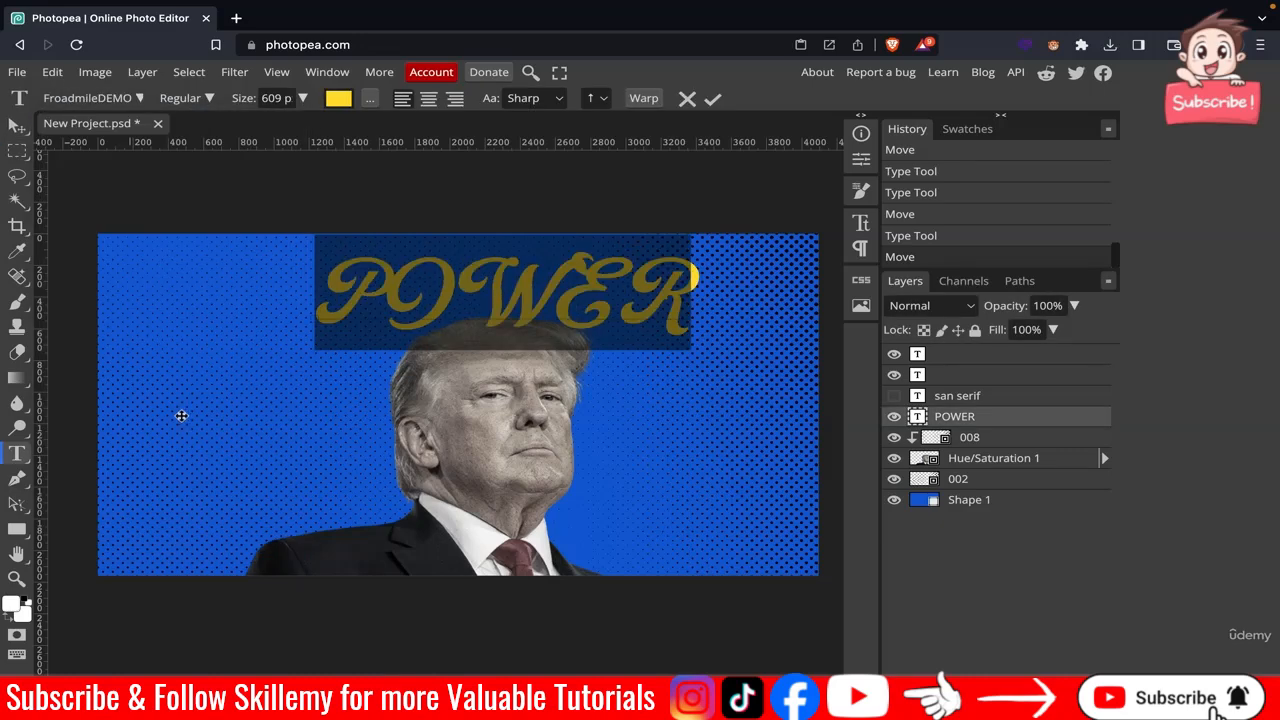
pyautogui.click(712, 98)
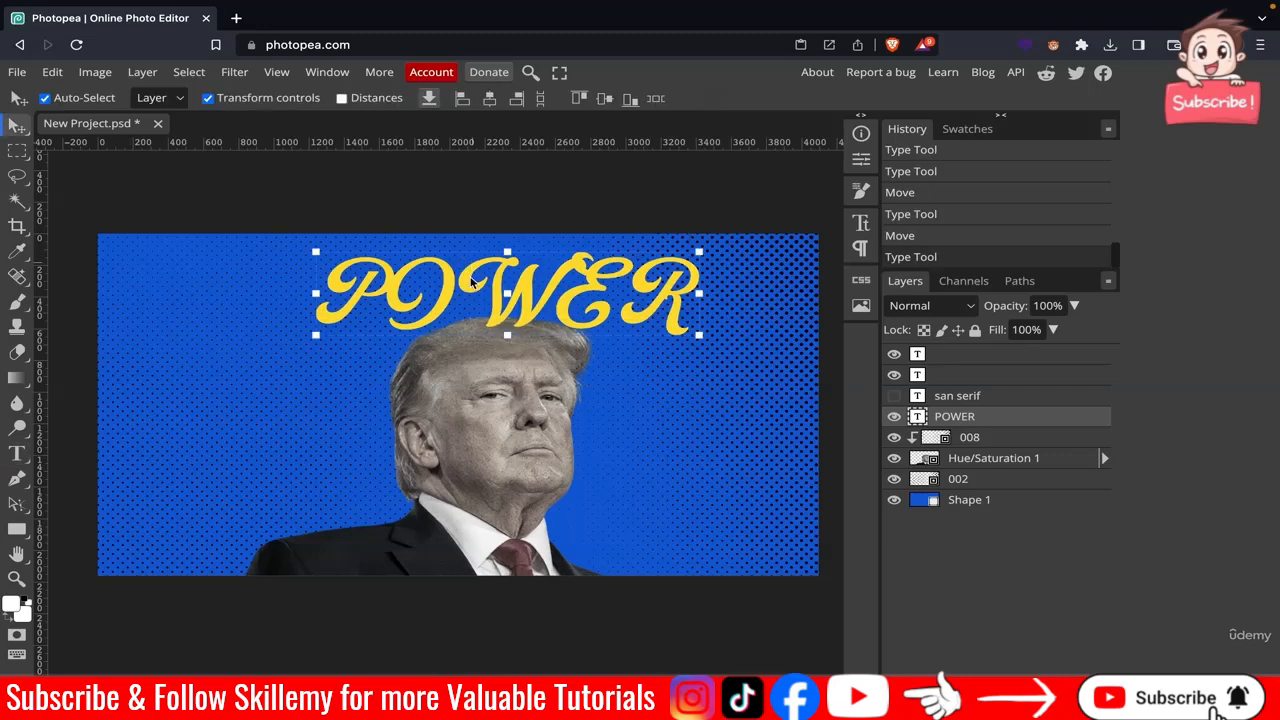
# Switch the POWER headline back to the Uptown font.
pyautogui.doubleClick(473, 288)
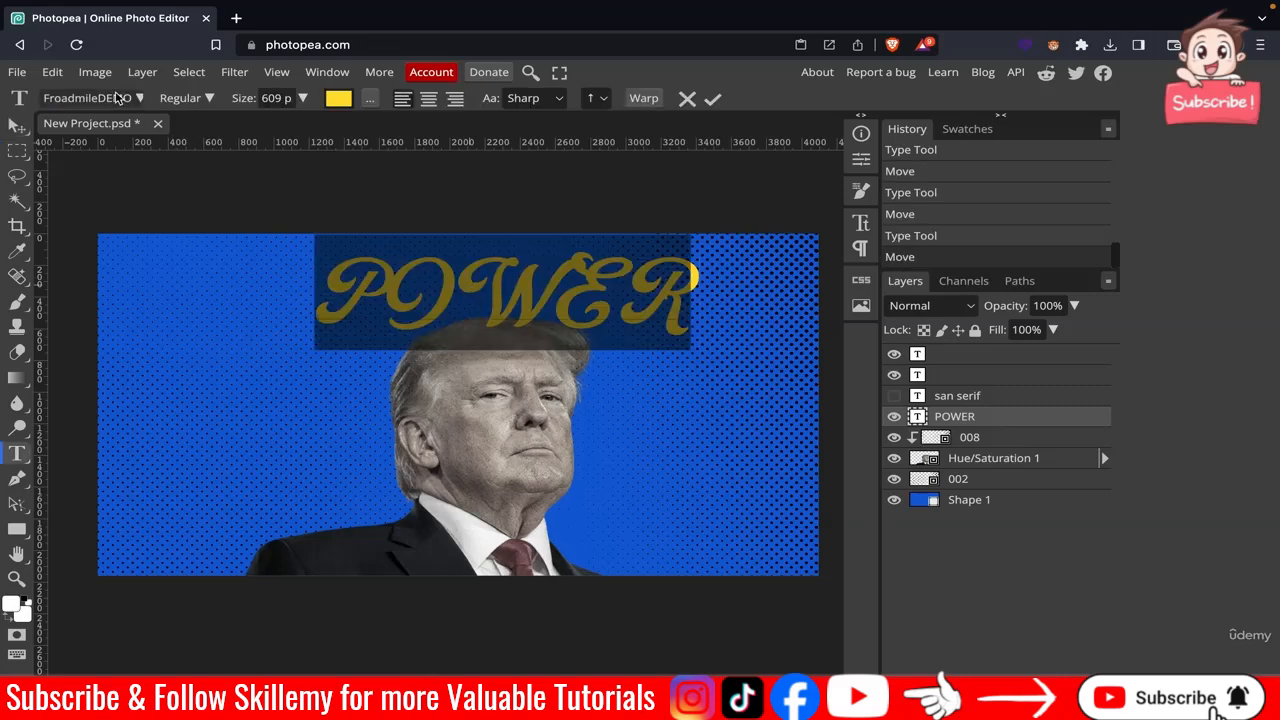
pyautogui.click(130, 98)
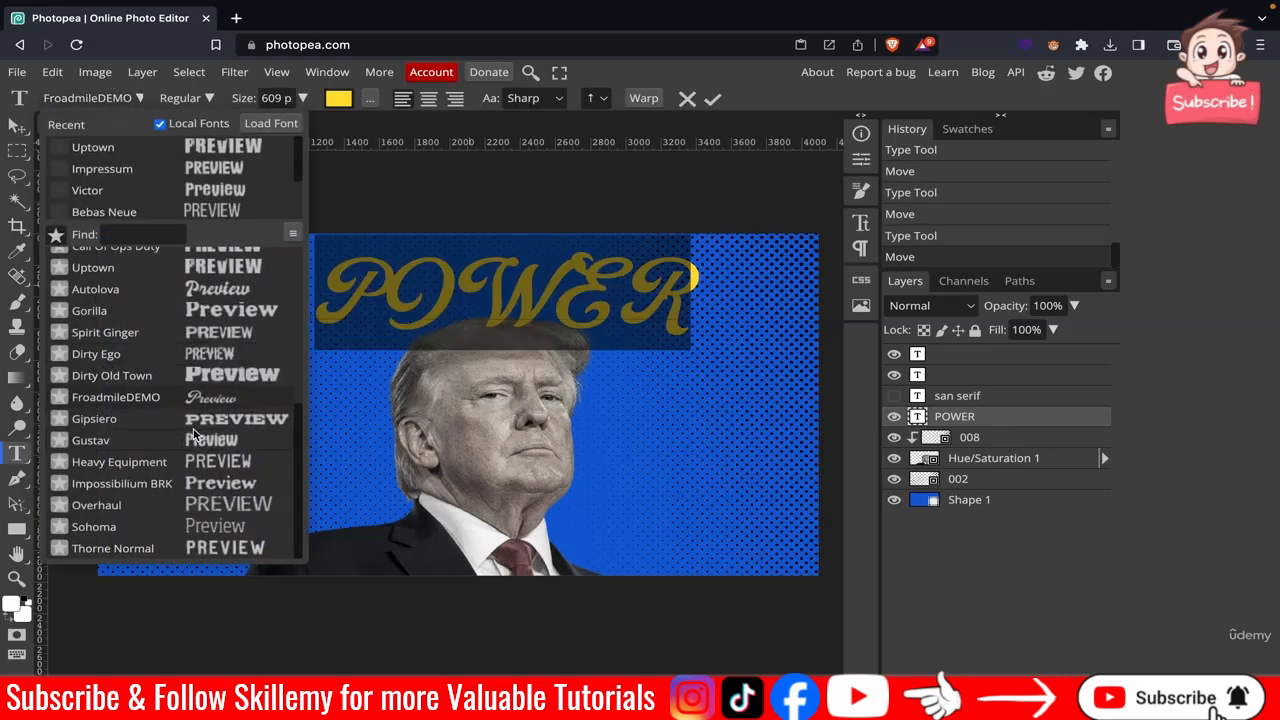
pyautogui.click(157, 266)
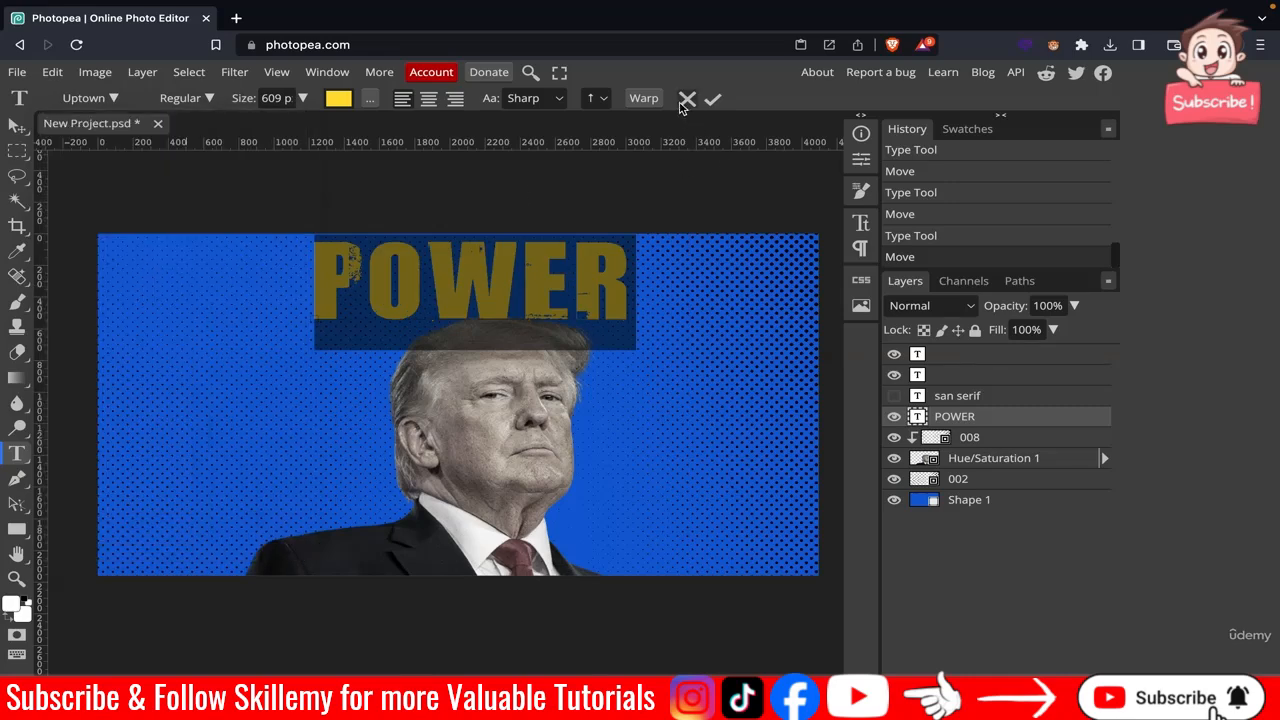
pyautogui.click(710, 99)
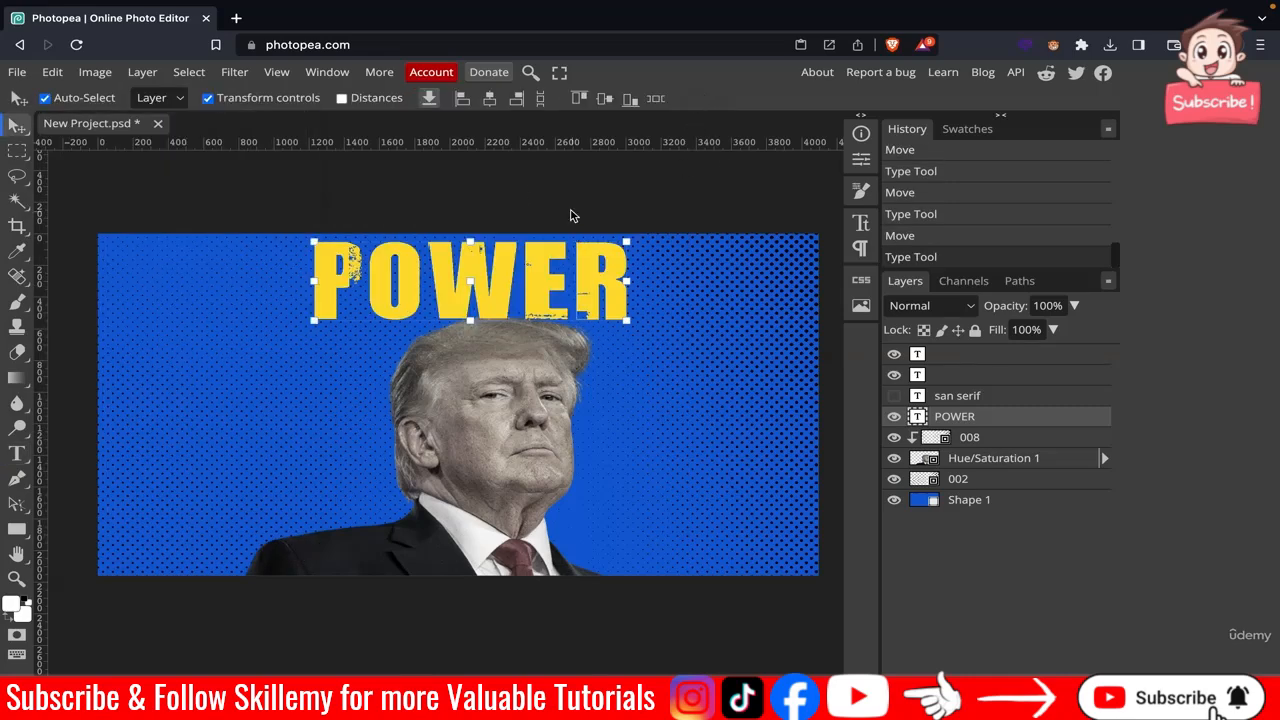
pyautogui.click(572, 215)
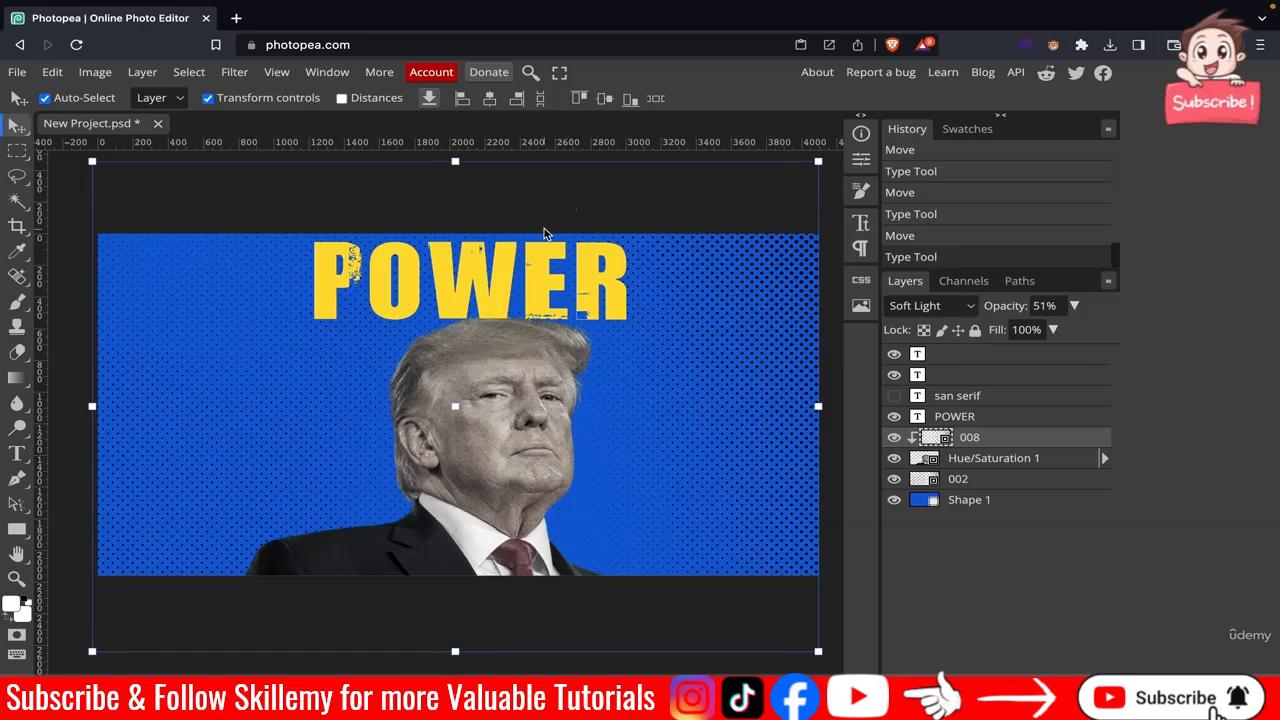
pyautogui.scroll(-2, 544, 233)
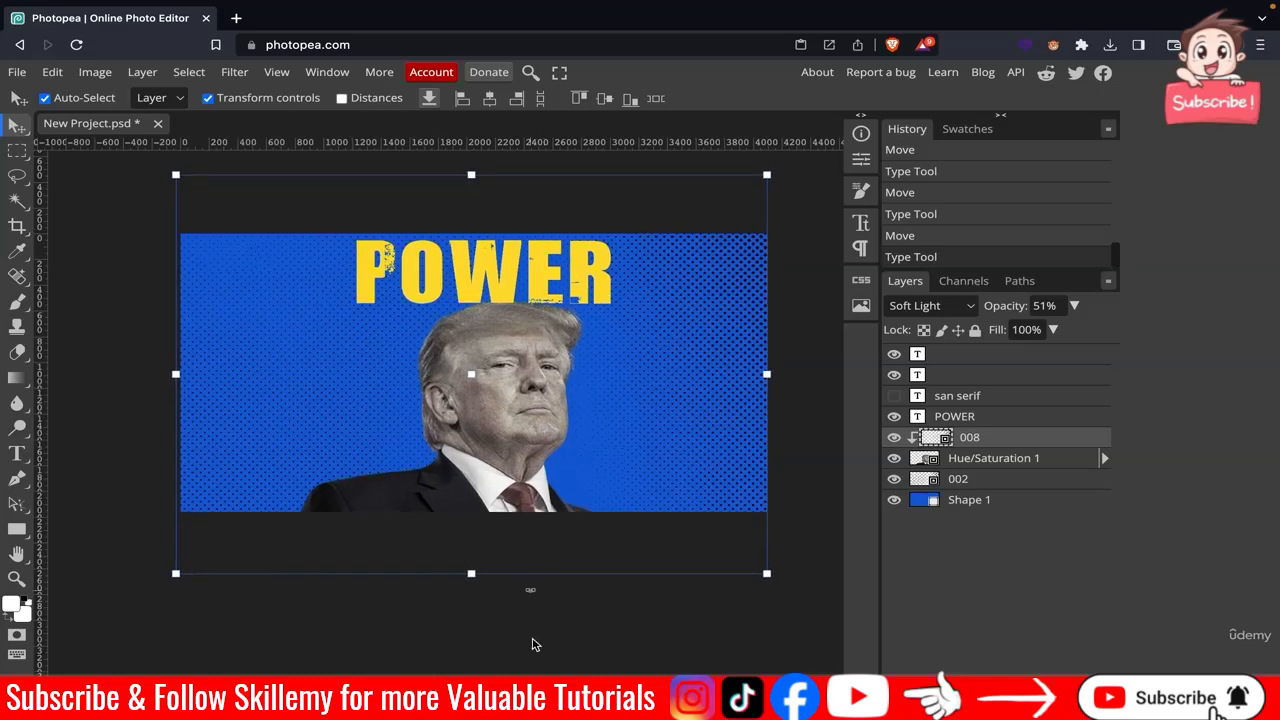
pyautogui.click(536, 645)
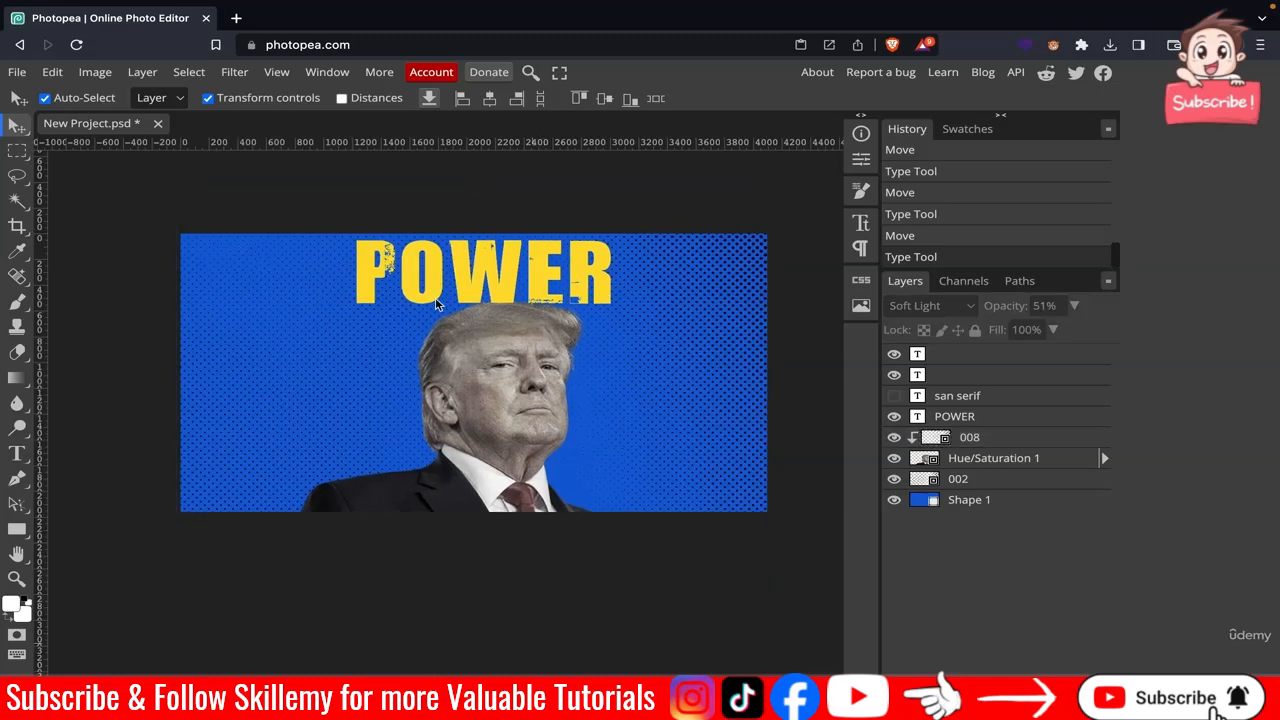
pyautogui.scroll(2, 436, 304)
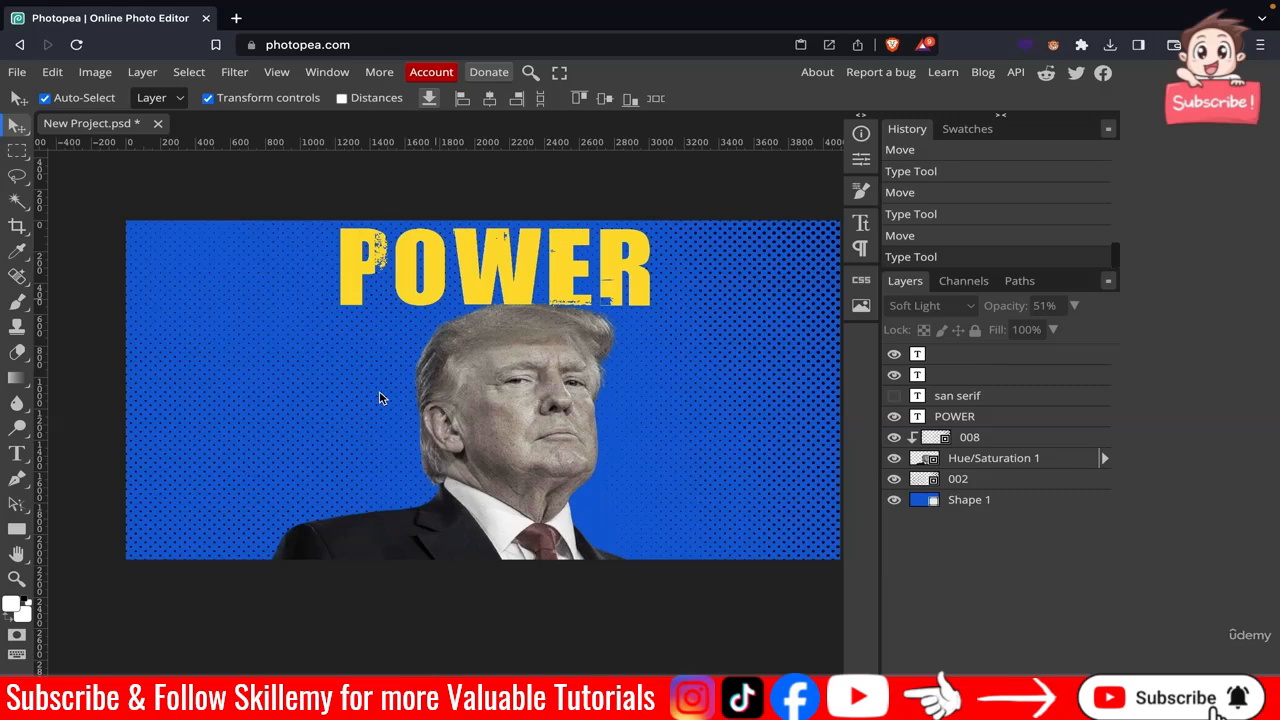
pyautogui.hscroll(1, 440, 398)
pyautogui.scroll(1, 440, 398)
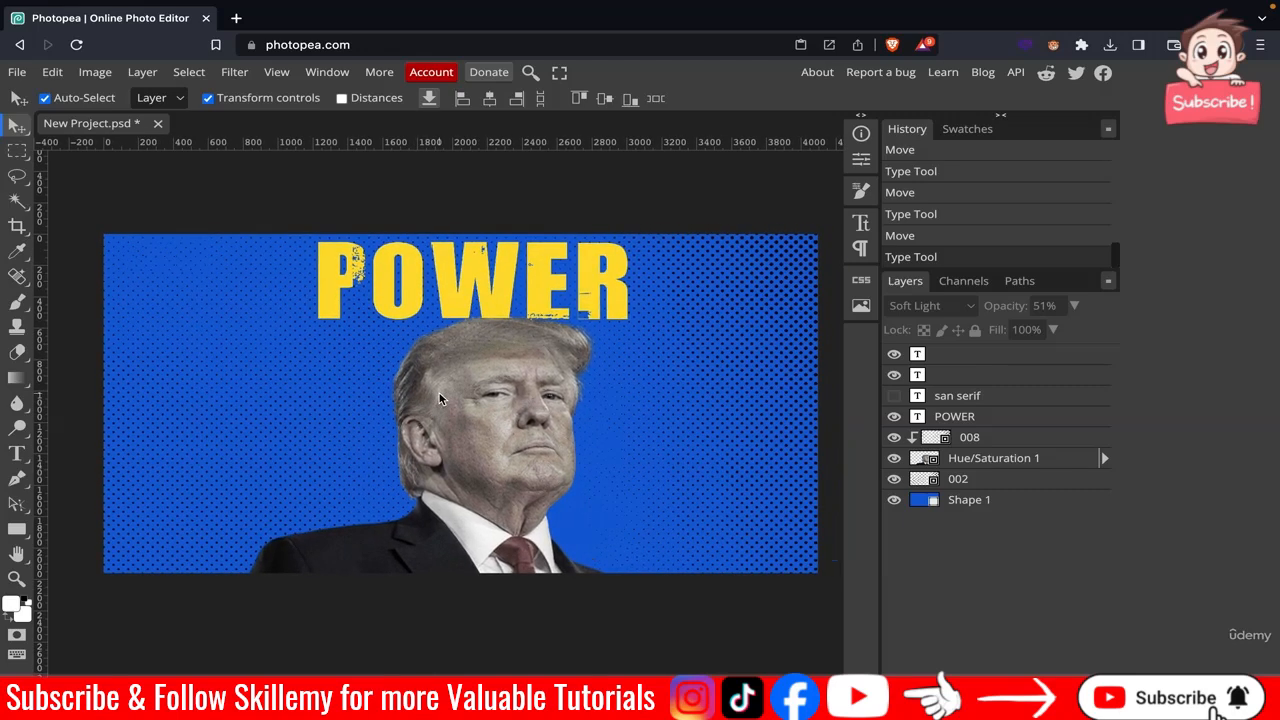
pyautogui.scroll(1, 440, 398)
pyautogui.scroll(-1, 440, 398)
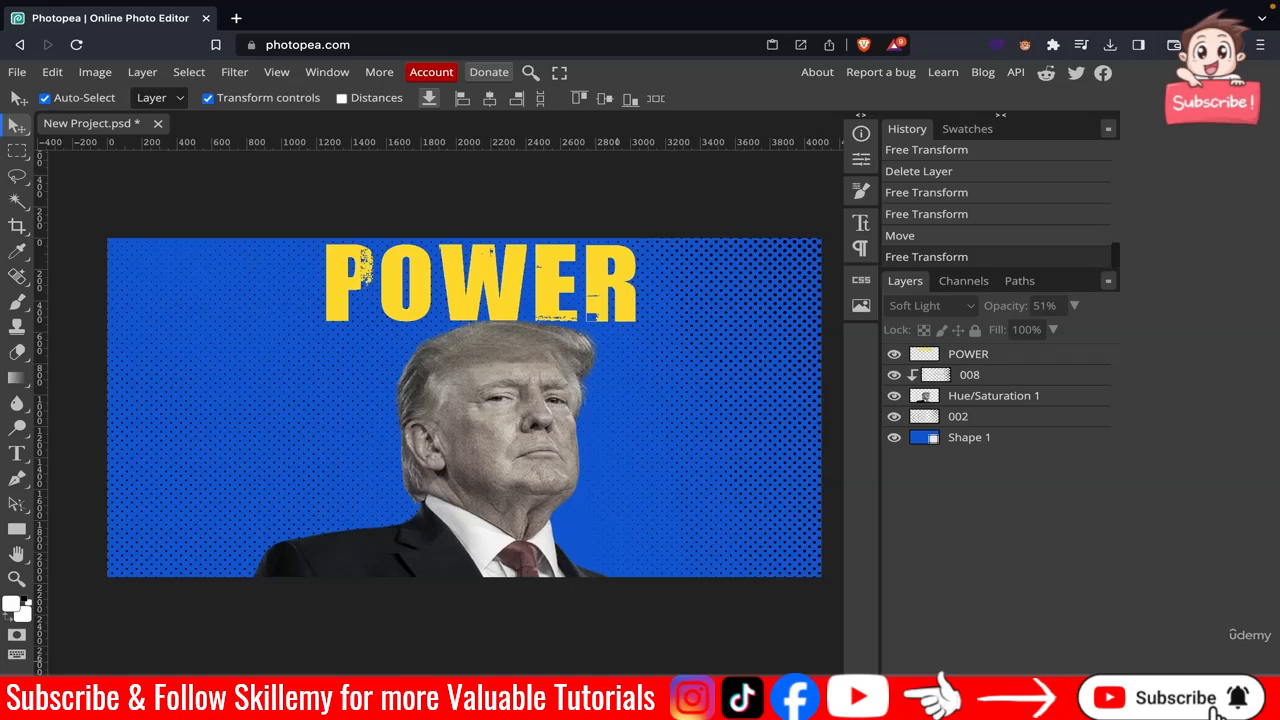
# Create a new empty layer and rename it brush.
pyautogui.hotkey('ctrl', 'shift', 'n')
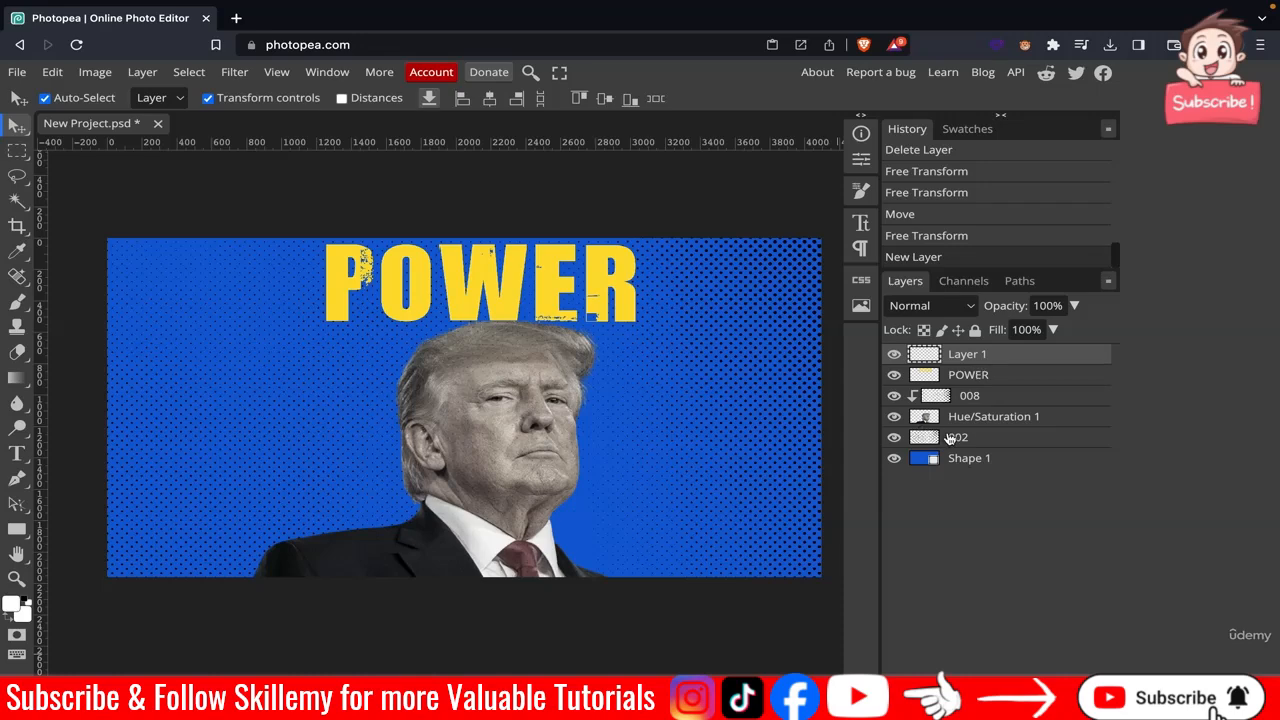
pyautogui.rightClick(962, 357)
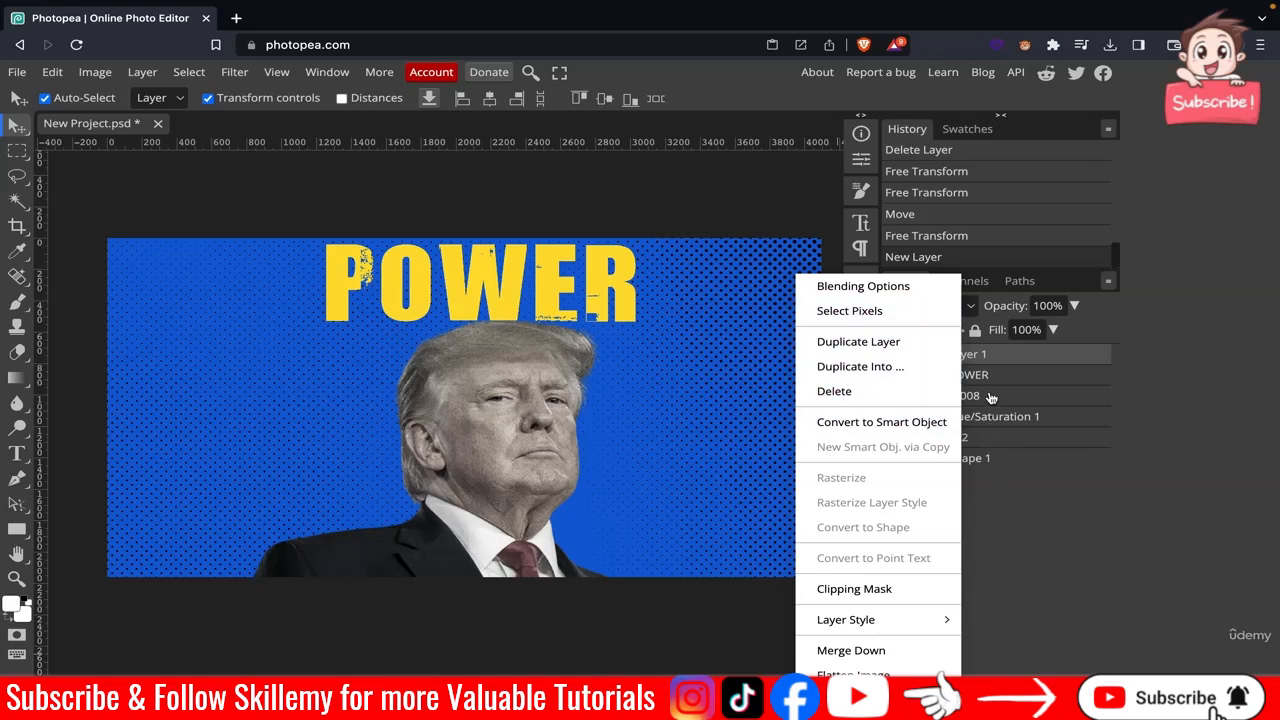
pyautogui.click(978, 357)
pyautogui.doubleClick(978, 357)
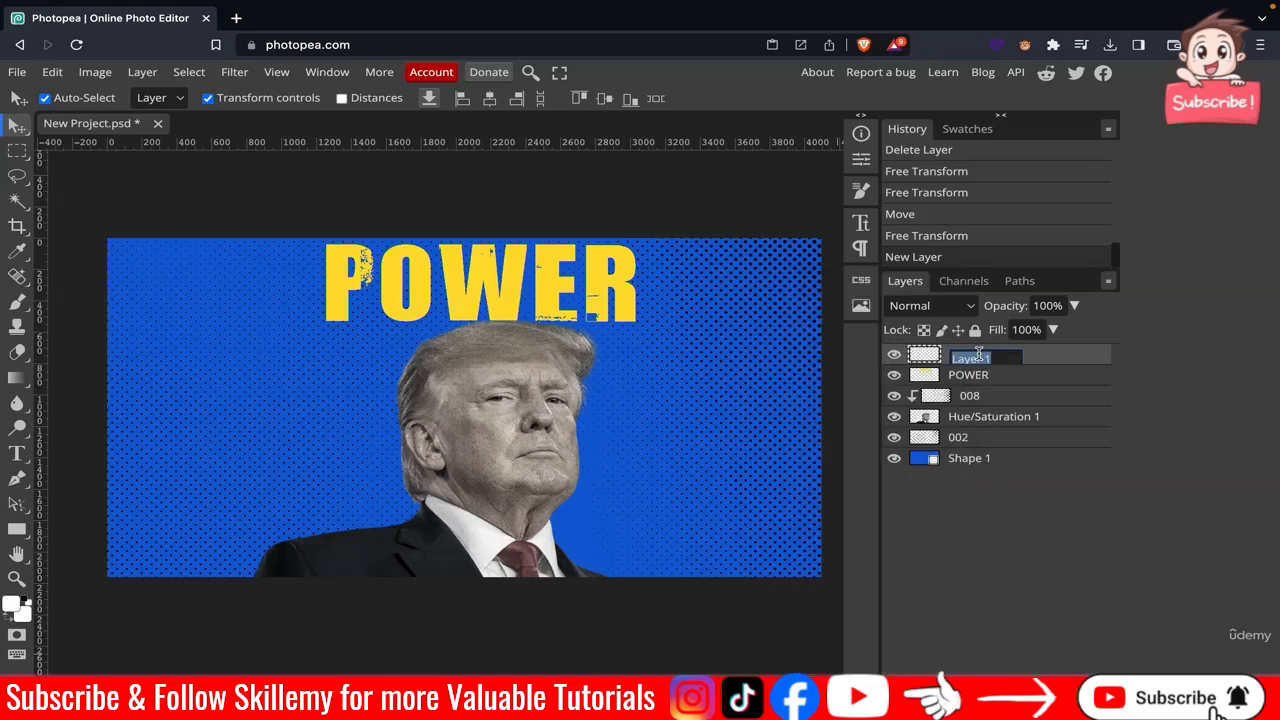
pyautogui.write('brush')
pyautogui.press('Return')
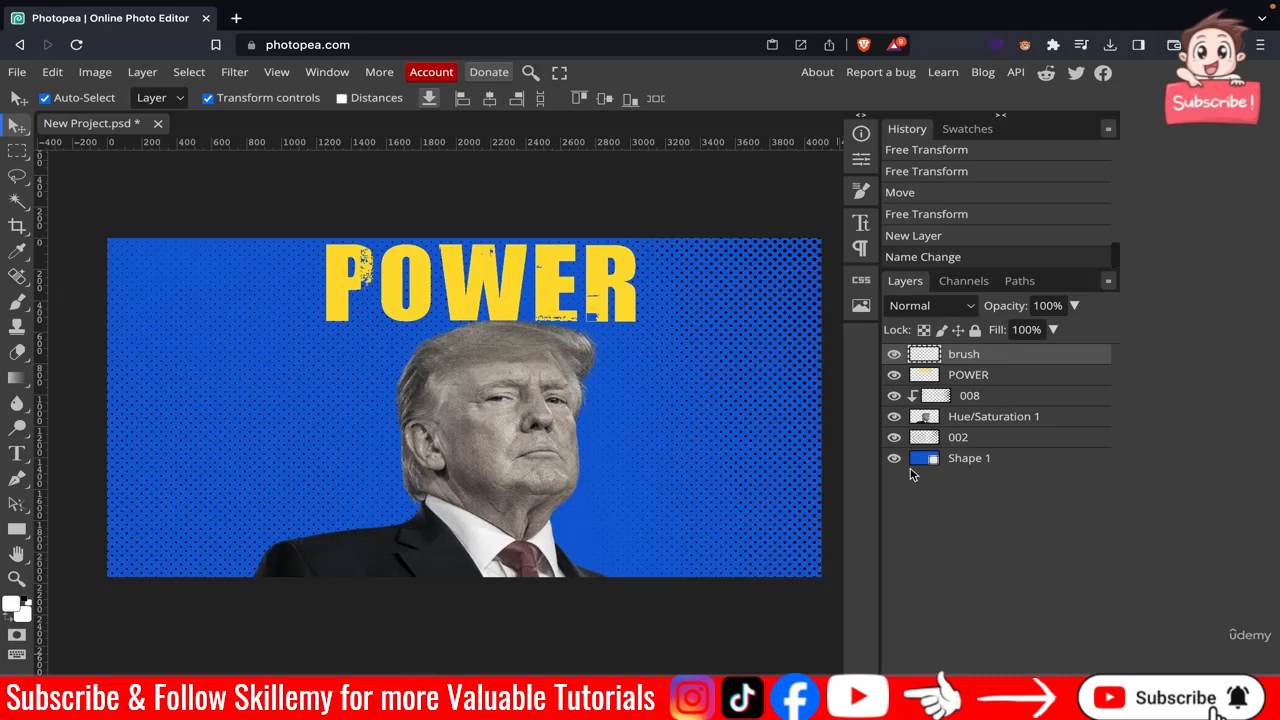
# In a new browser tab, search for brush stroke and download Brusheezy's Free Brush Stroke Photoshop Brushes pack.
pyautogui.click(236, 18)
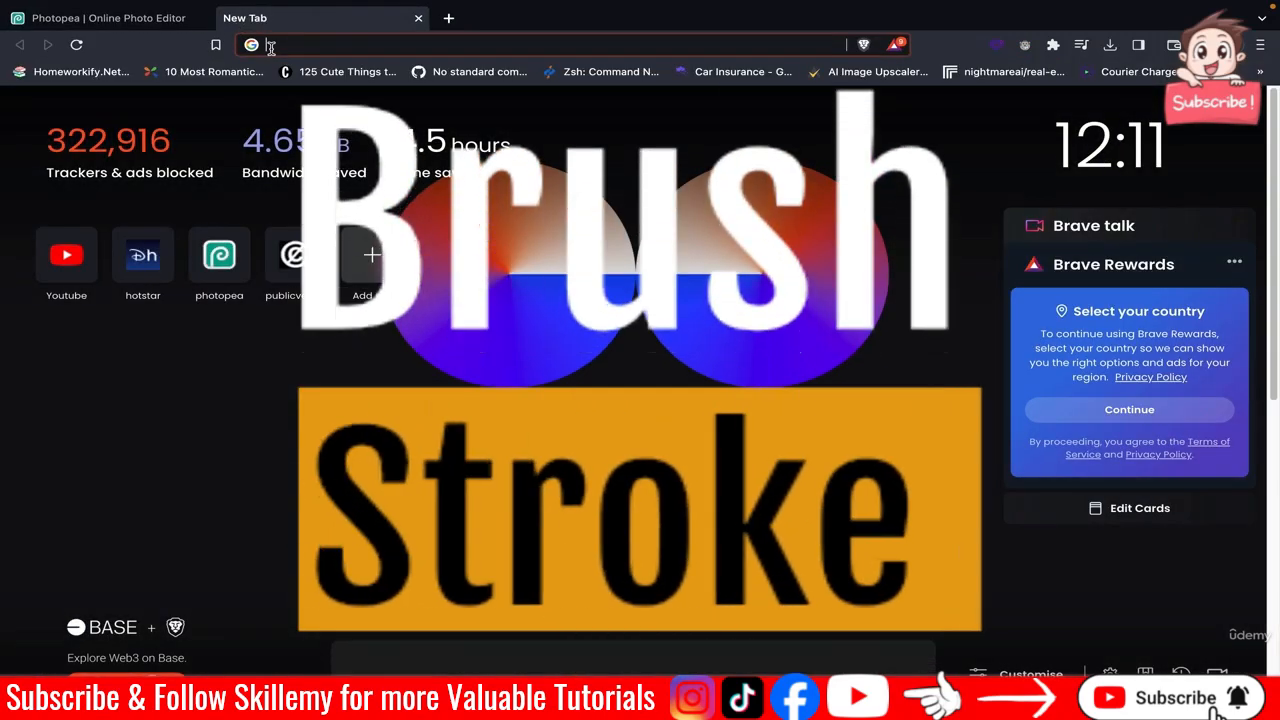
pyautogui.write('br')
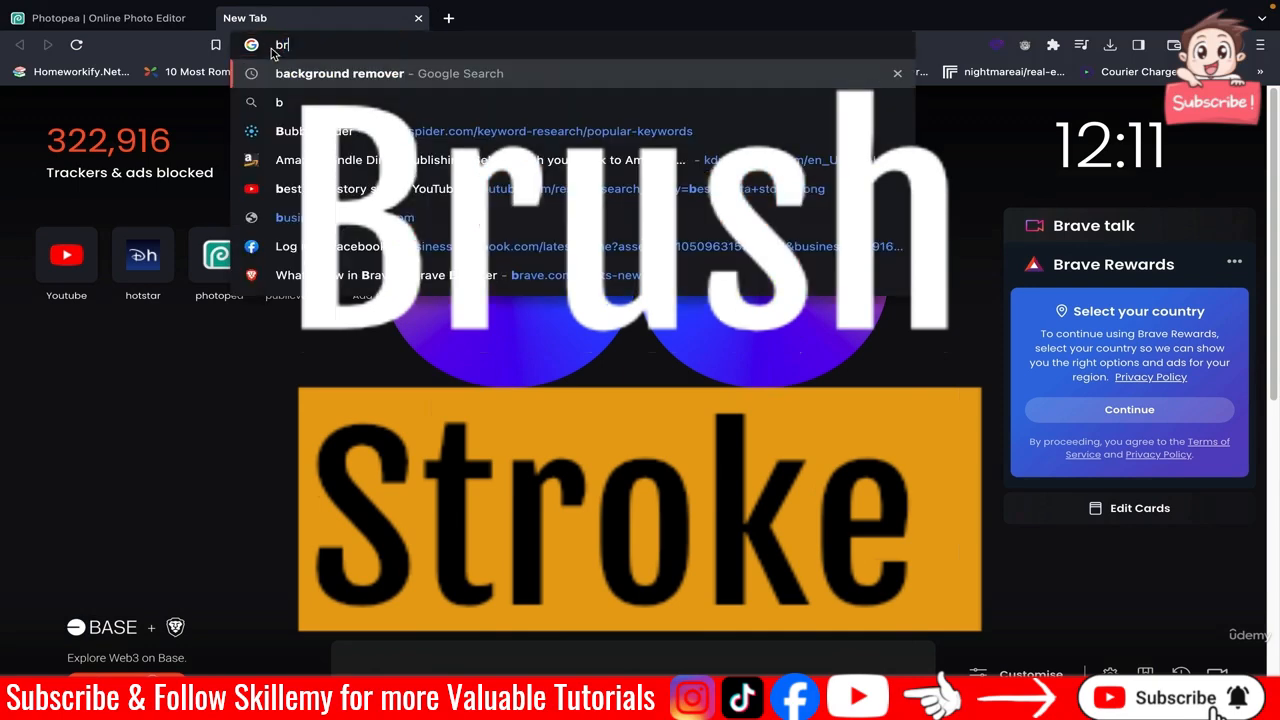
pyautogui.write('ush s')
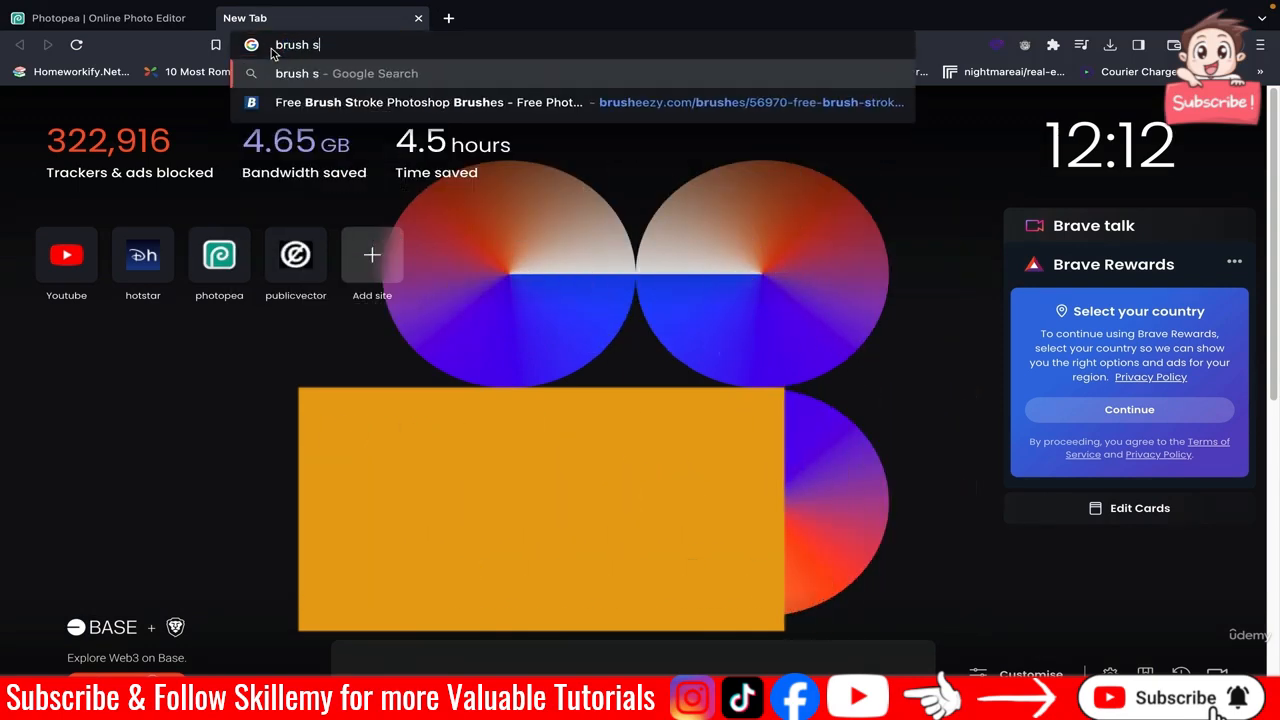
pyautogui.write('troke')
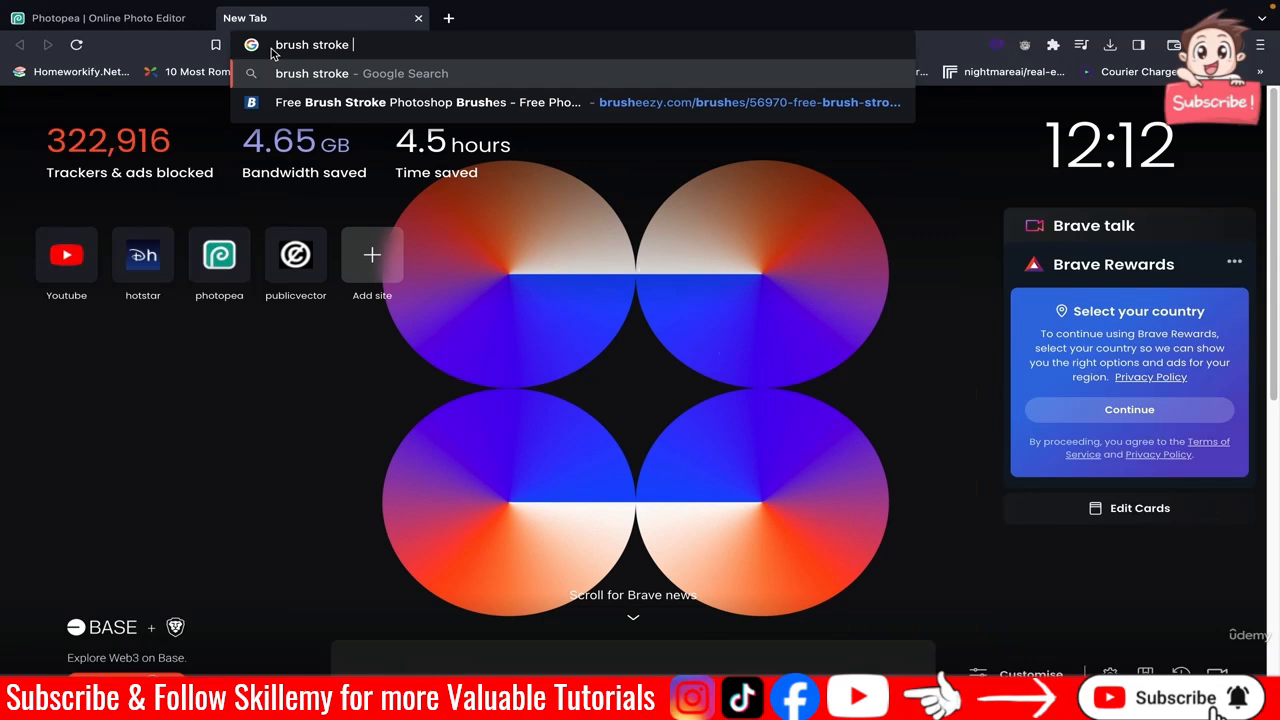
pyautogui.click(340, 102)
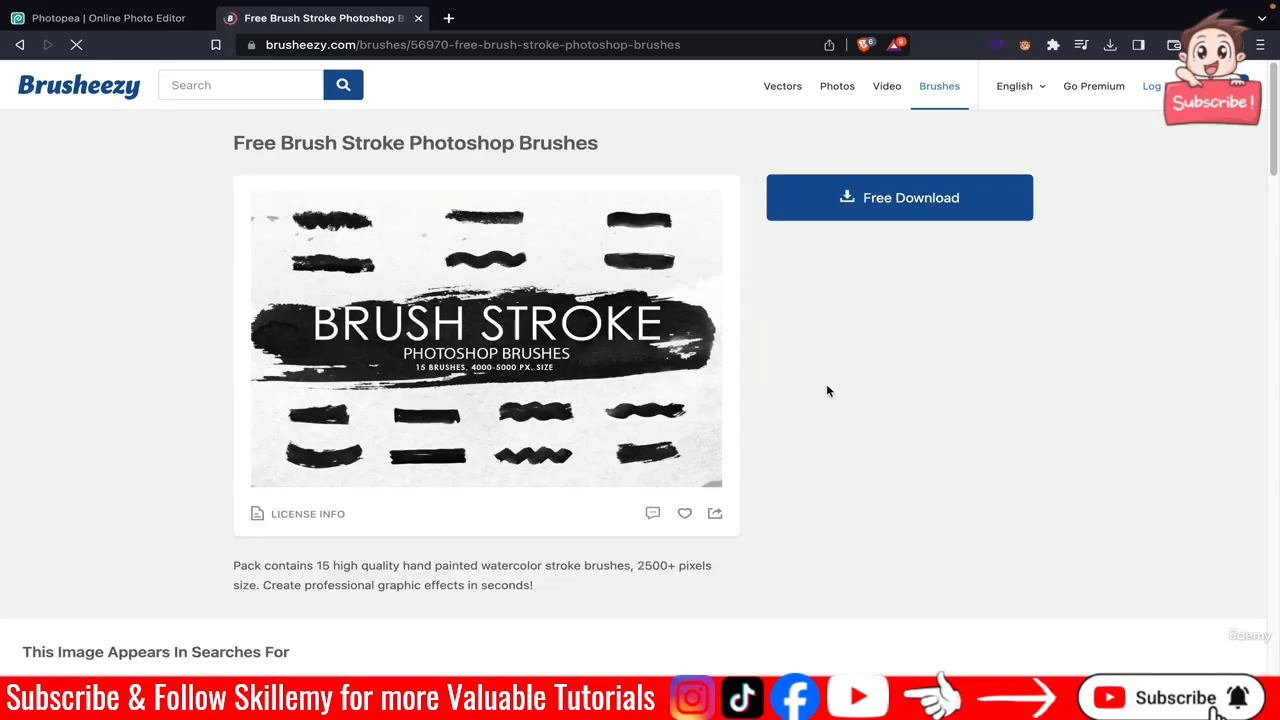
pyautogui.click(875, 208)
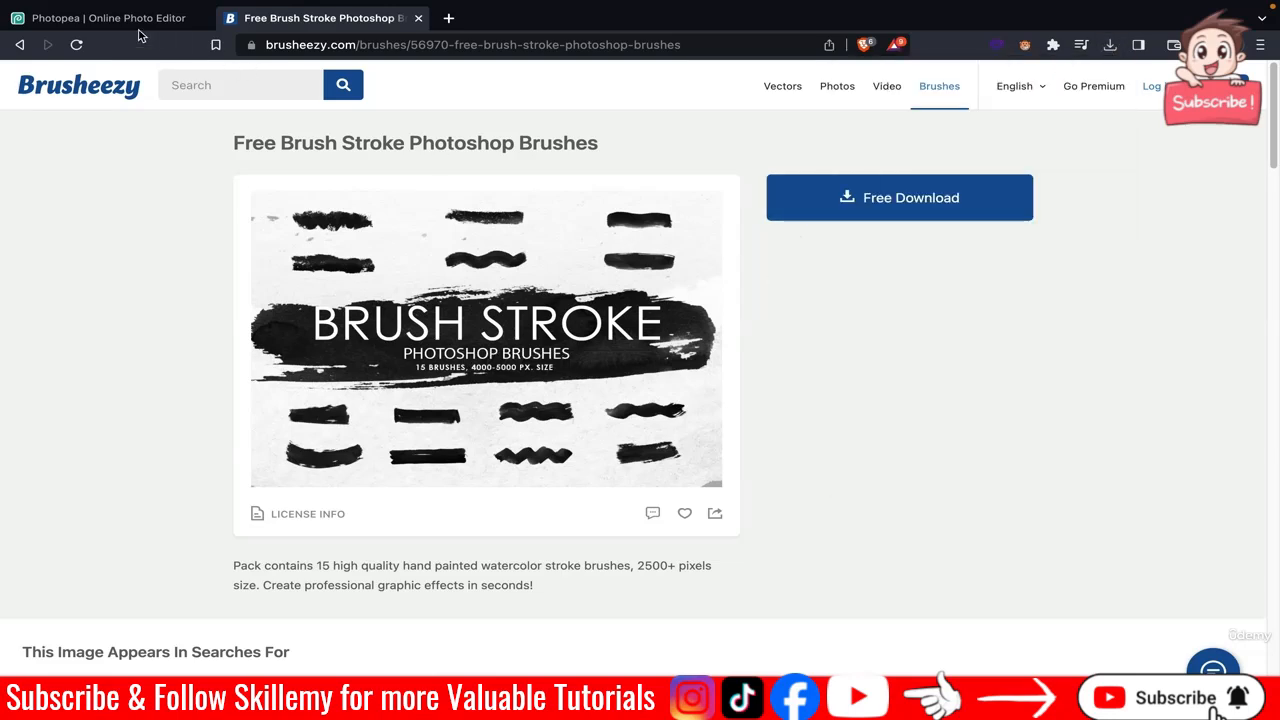
# Back in Photopea, load the Free Brush Stroke Photoshop Brushes.abr file with Open & Place.
pyautogui.click(110, 18)
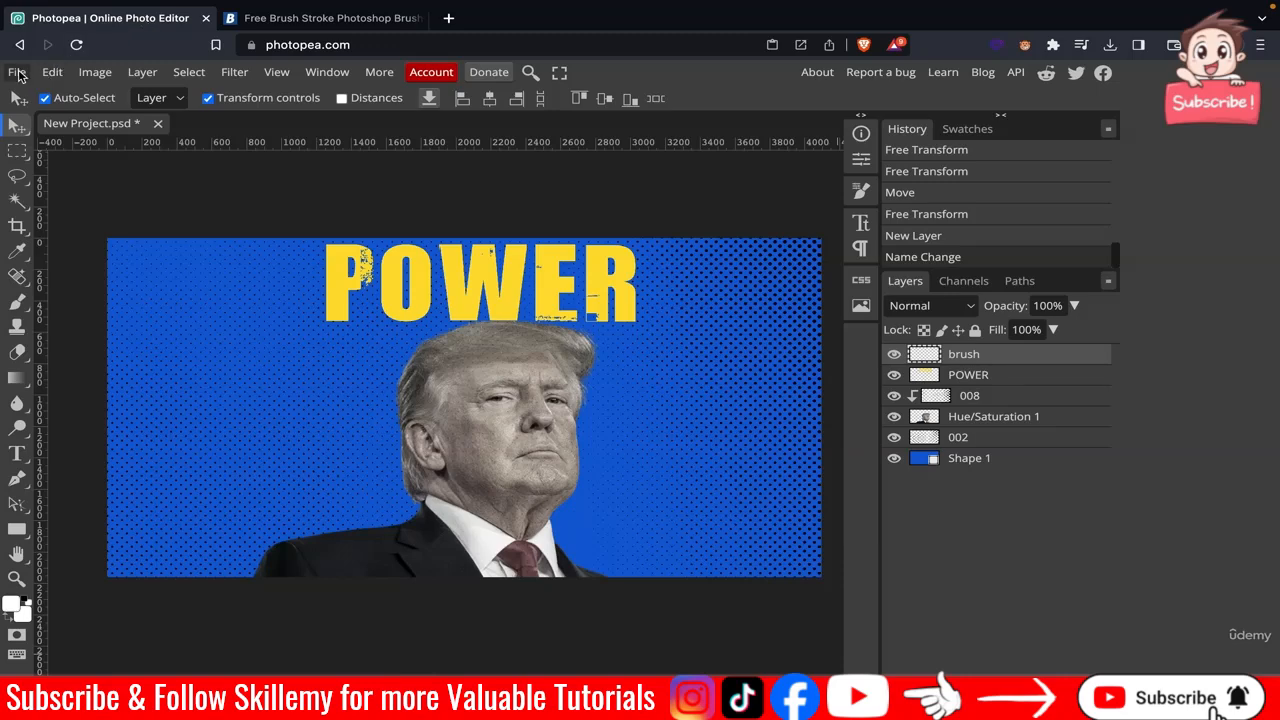
pyautogui.click(18, 73)
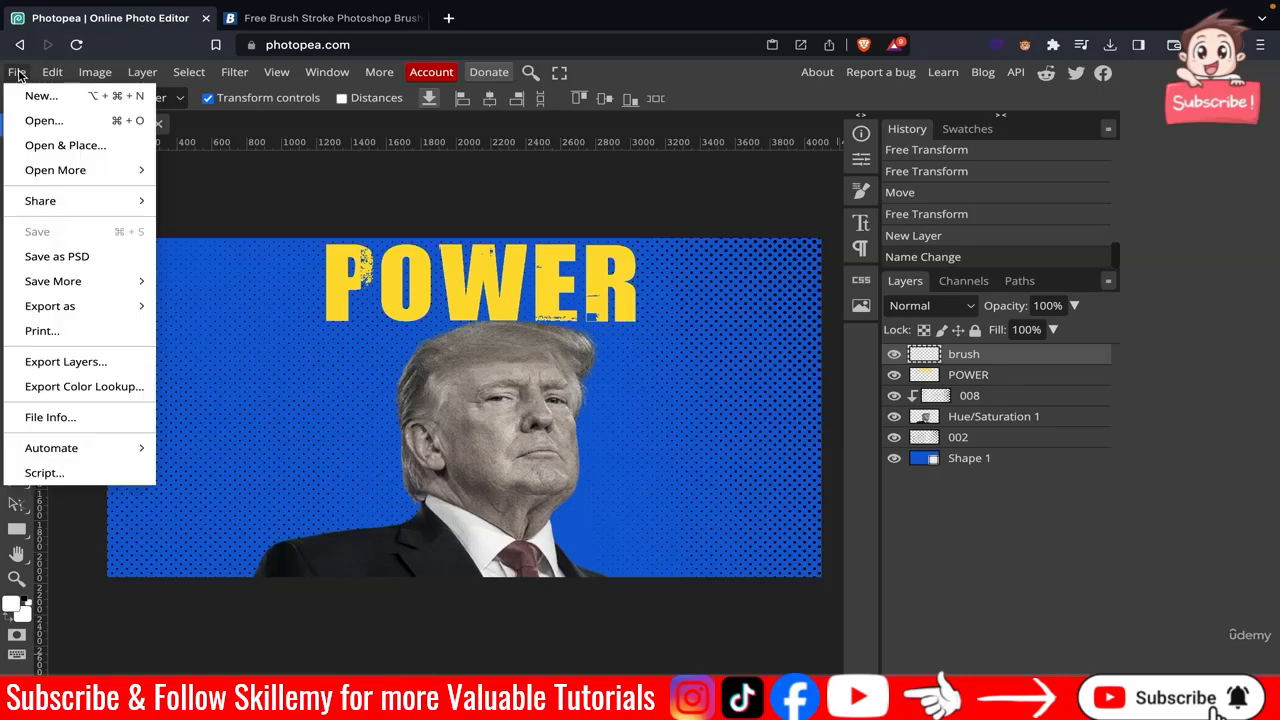
pyautogui.click(46, 145)
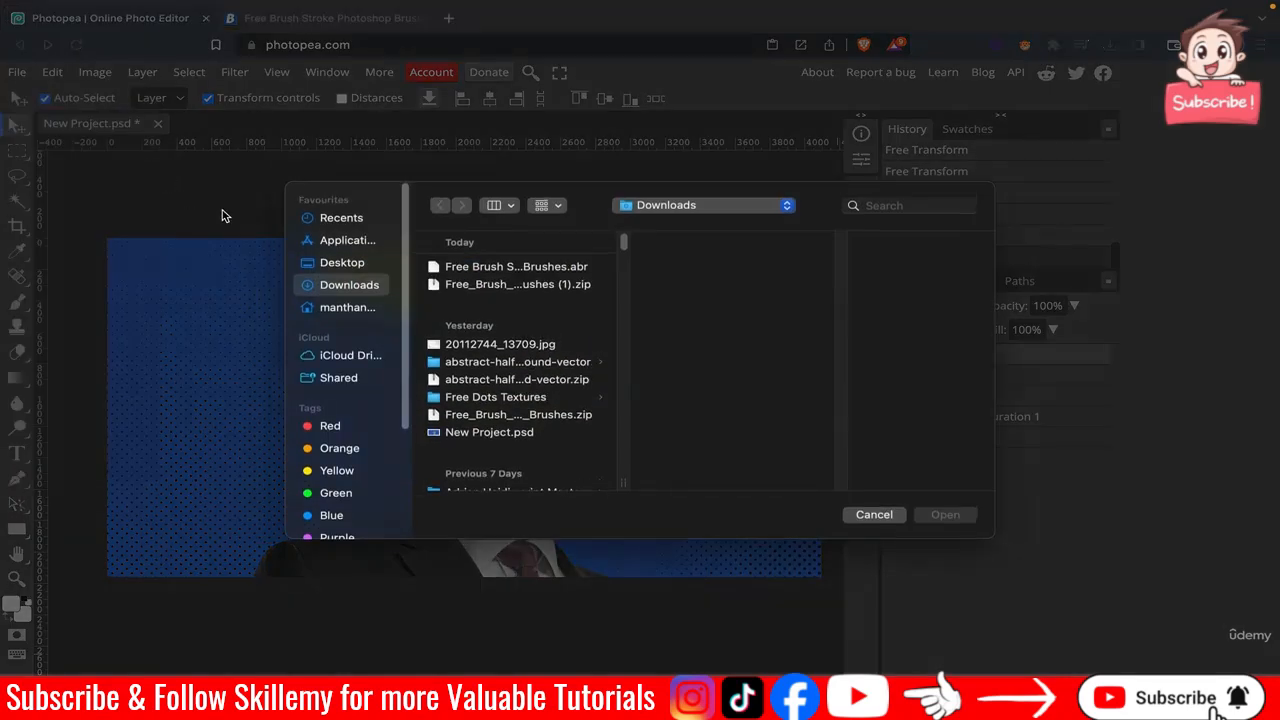
pyautogui.click(486, 268)
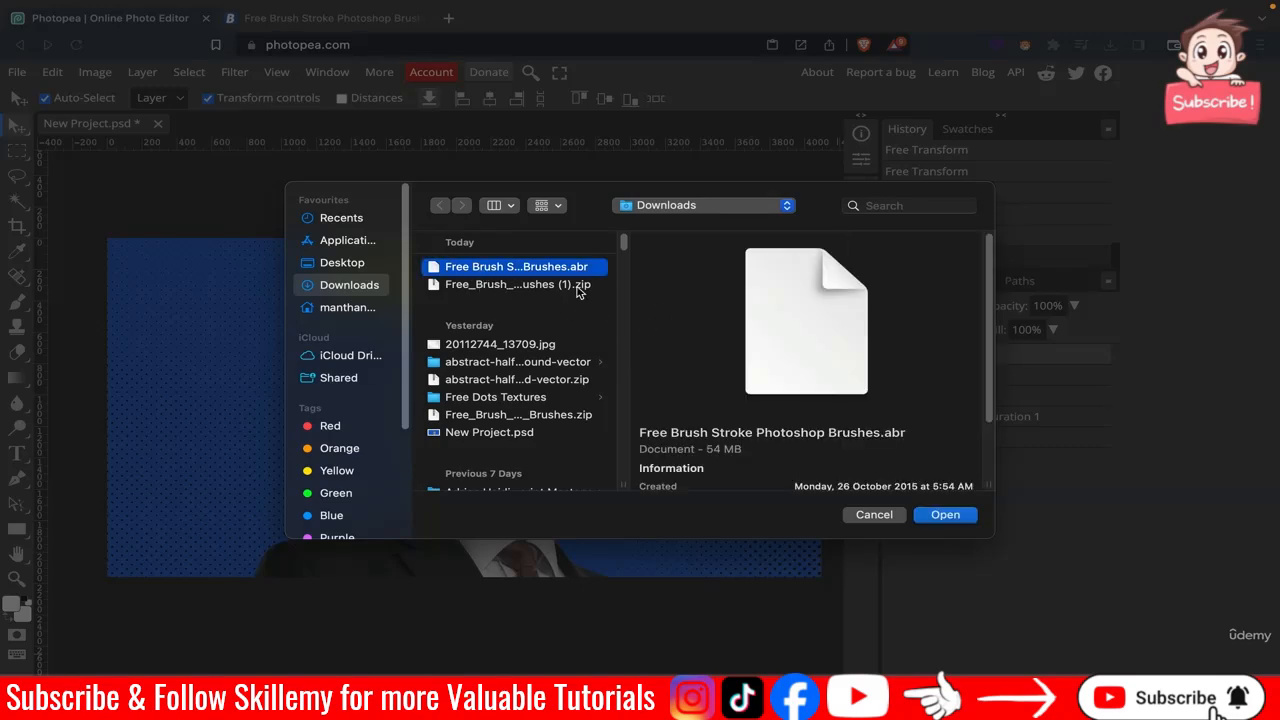
pyautogui.click(945, 518)
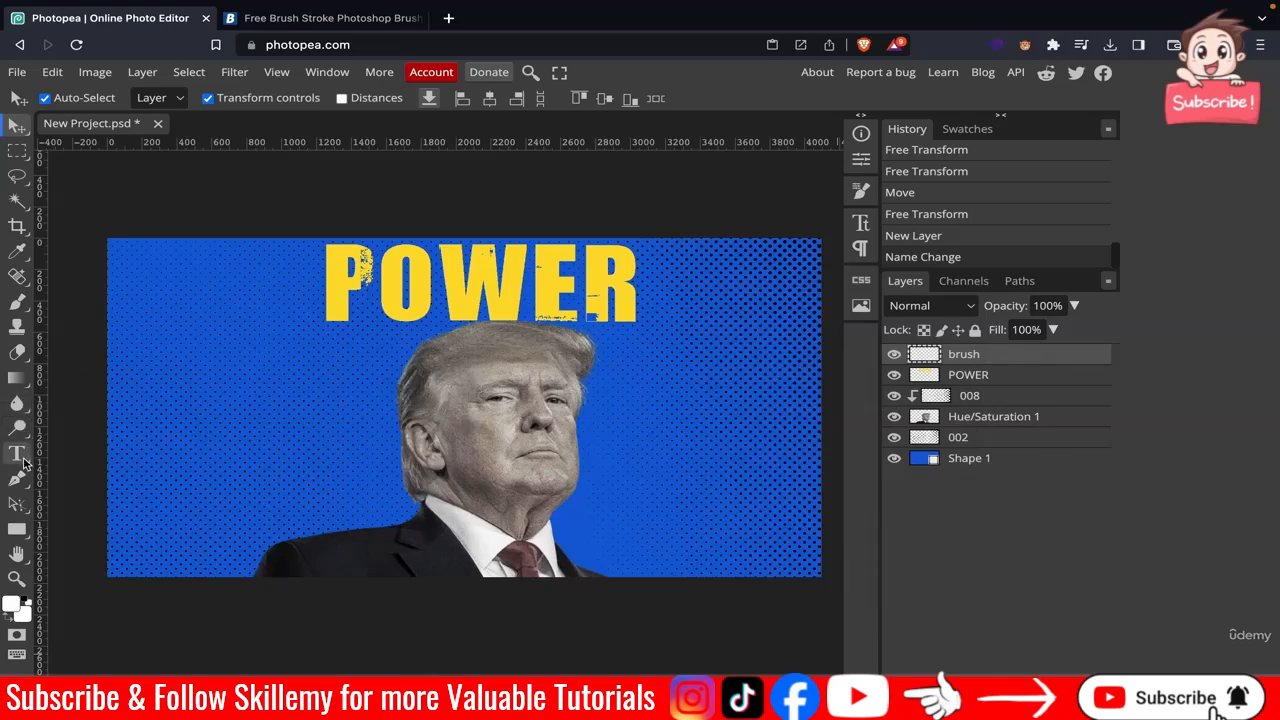
# With the Brush tool, choose the first 4209 px brush-stroke preset and stamp a white stroke across the canvas.
pyautogui.click(22, 306)
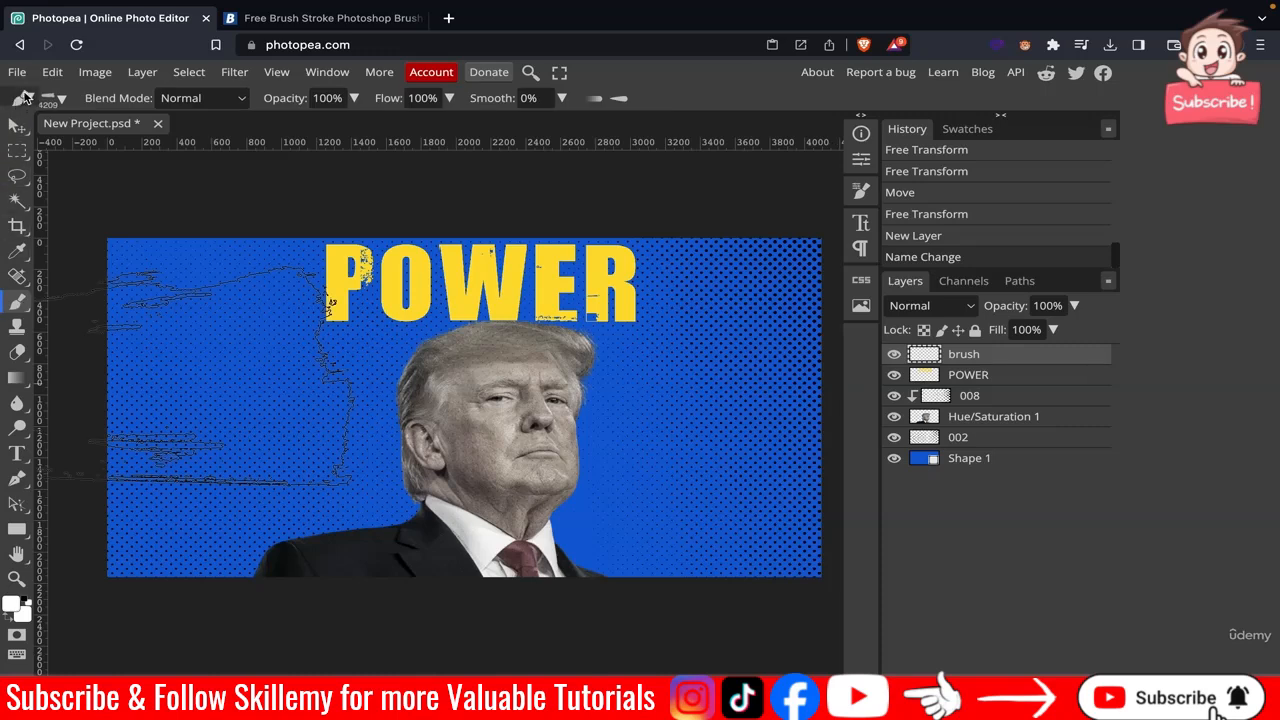
pyautogui.click(25, 96)
pyautogui.click(58, 101)
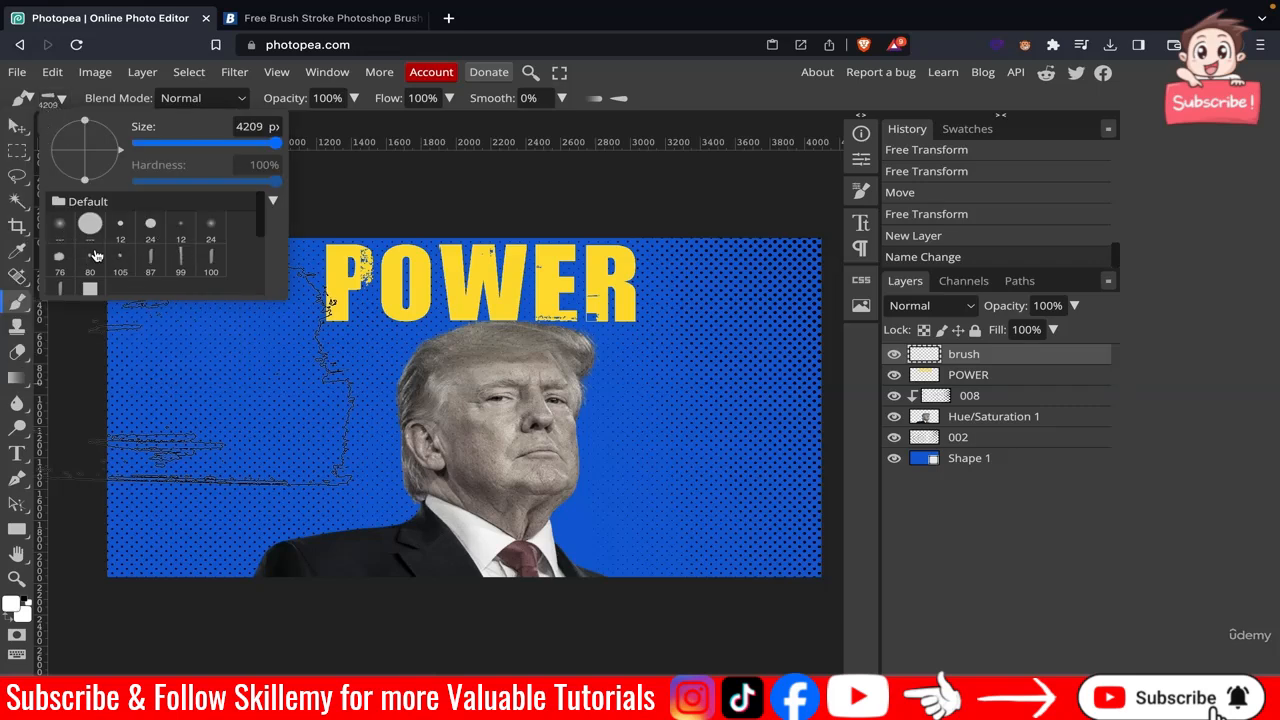
pyautogui.scroll(-3, 96, 256)
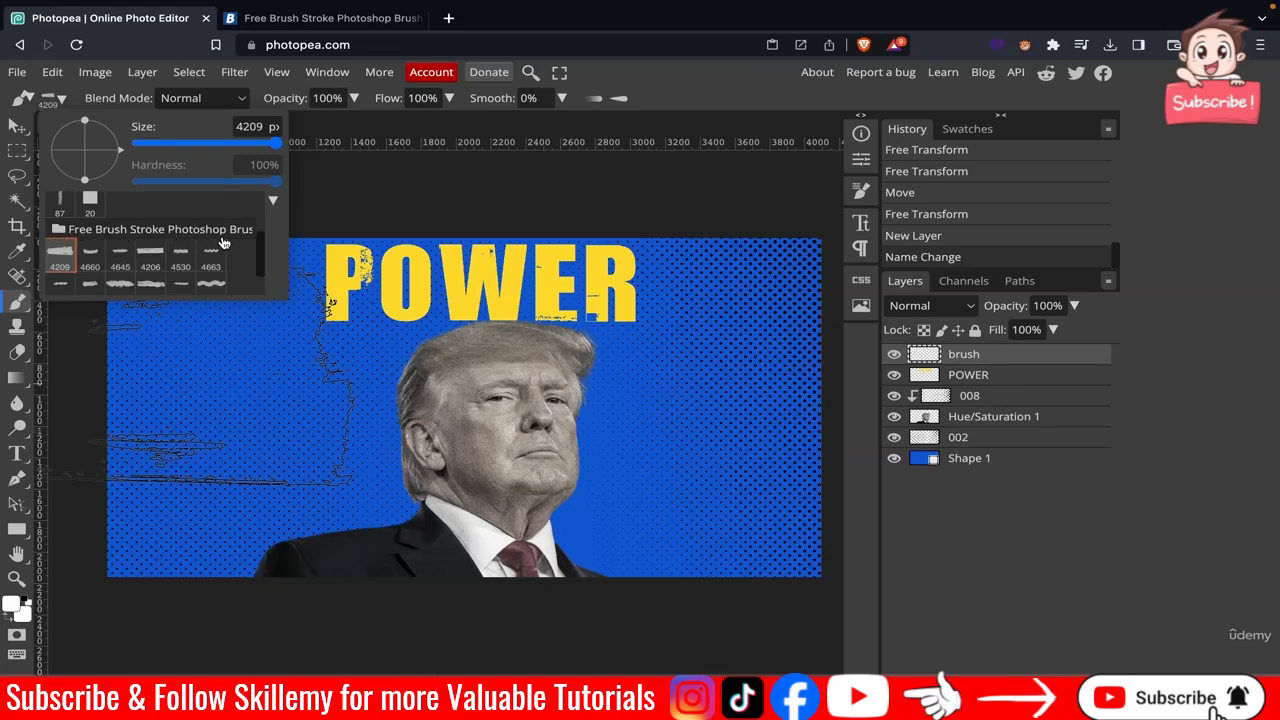
pyautogui.scroll(-1, 171, 250)
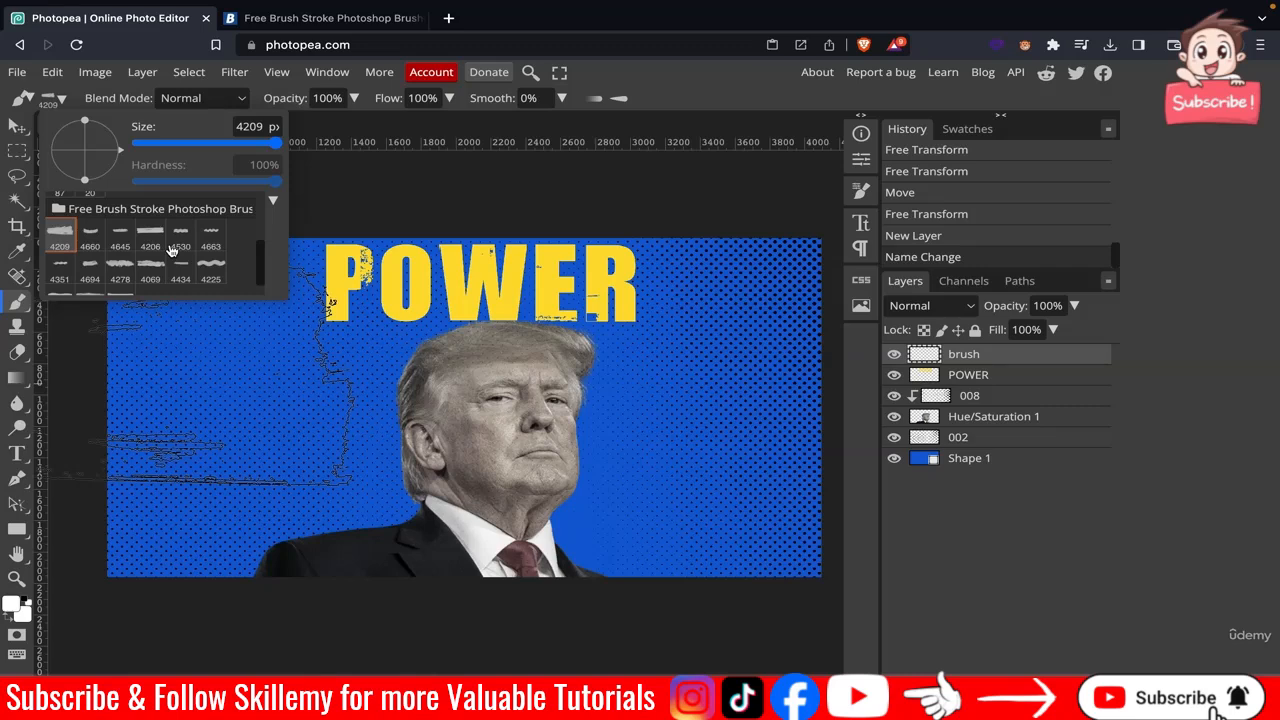
pyautogui.scroll(-1, 171, 250)
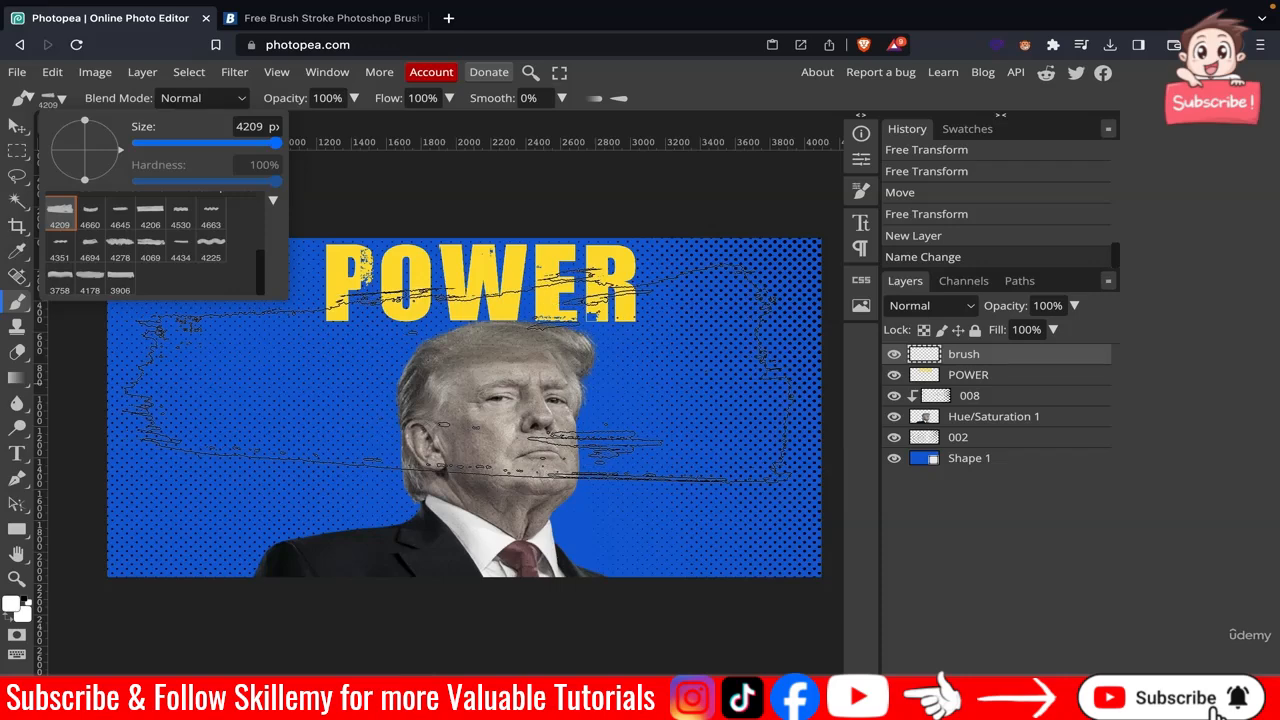
pyautogui.click(455, 375)
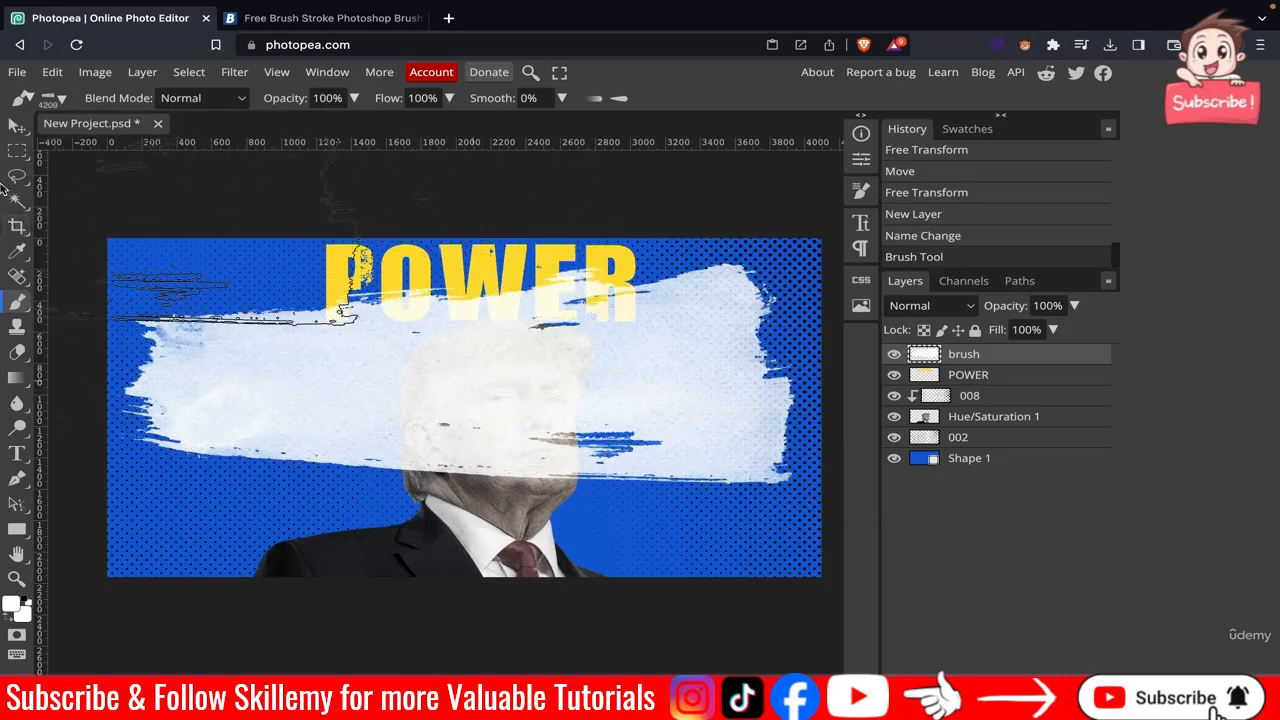
# Place the brush layer directly beneath POWER and move the stroke up behind the POWER headline.
pyautogui.click(17, 126)
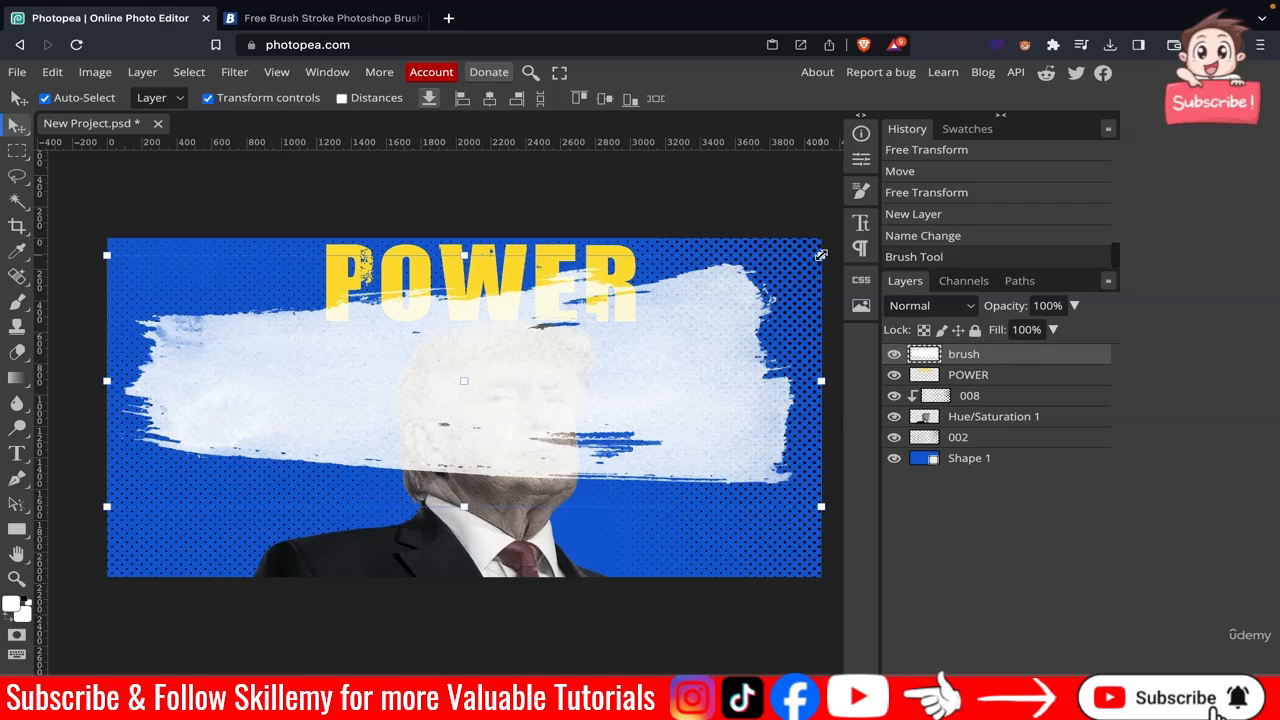
pyautogui.moveTo(673, 388); pyautogui.dragTo(676, 502)
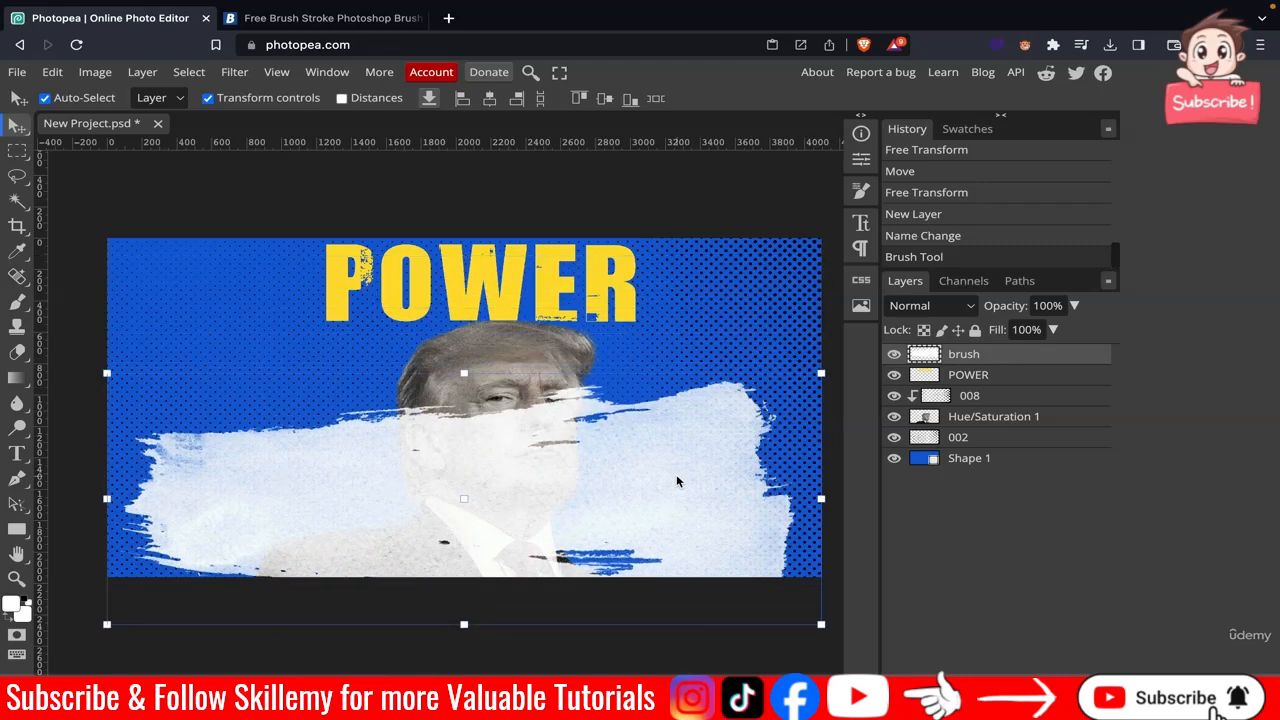
pyautogui.moveTo(940, 366)
pyautogui.mouseDown()
pyautogui.moveTo(980, 409)
pyautogui.moveTo(986, 471)
pyautogui.moveTo(963, 458)
pyautogui.mouseUp()
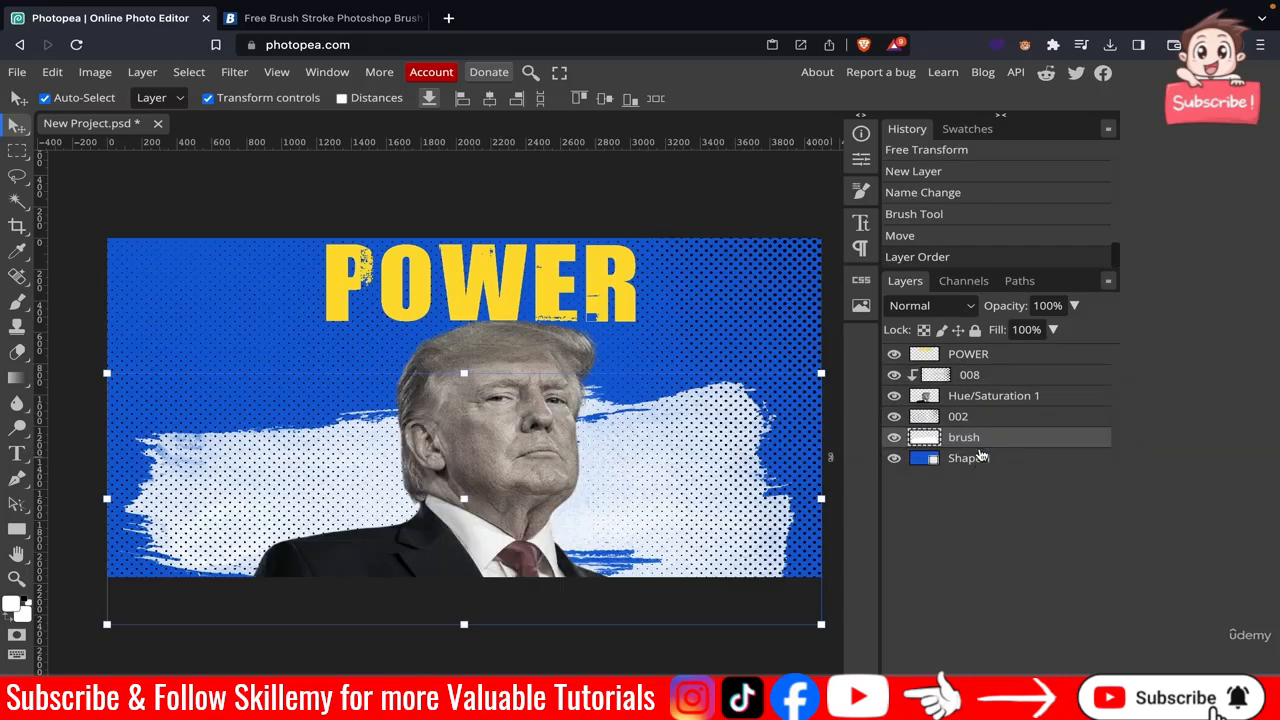
pyautogui.moveTo(980, 449); pyautogui.dragTo(978, 357)
pyautogui.moveTo(675, 365)
pyautogui.mouseDown()
pyautogui.moveTo(669, 279)
pyautogui.moveTo(707, 266)
pyautogui.mouseUp()
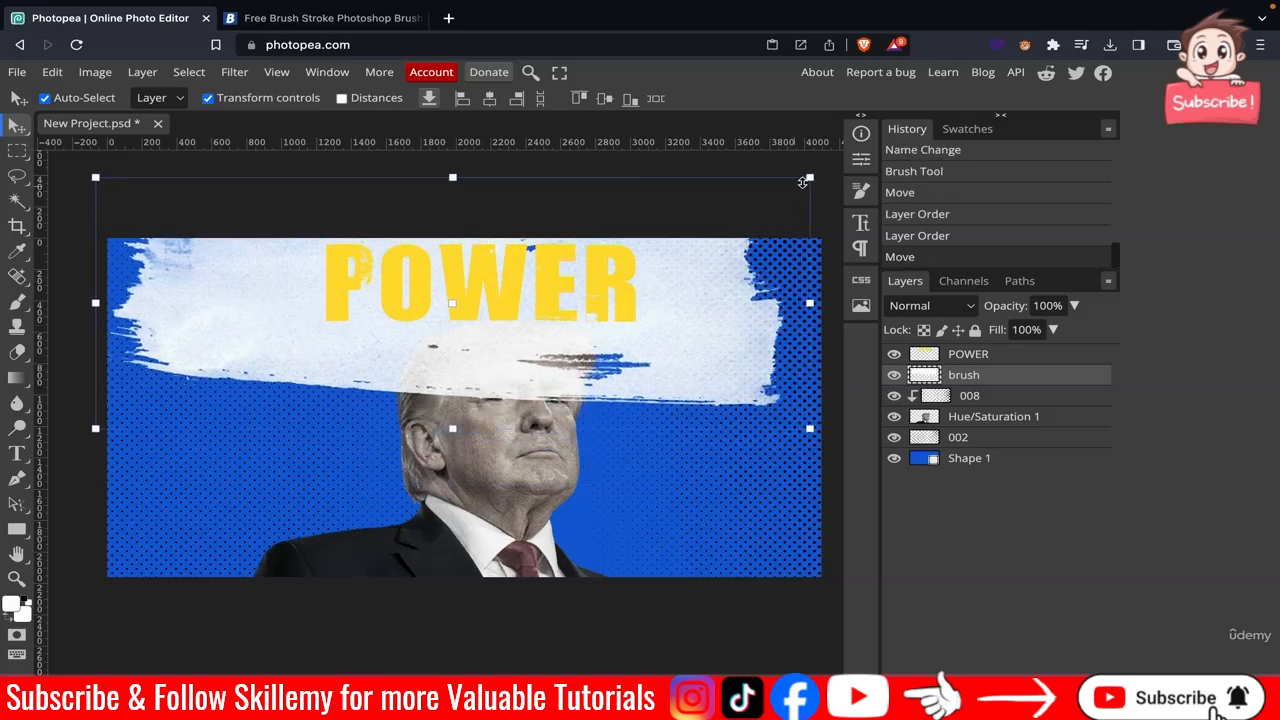
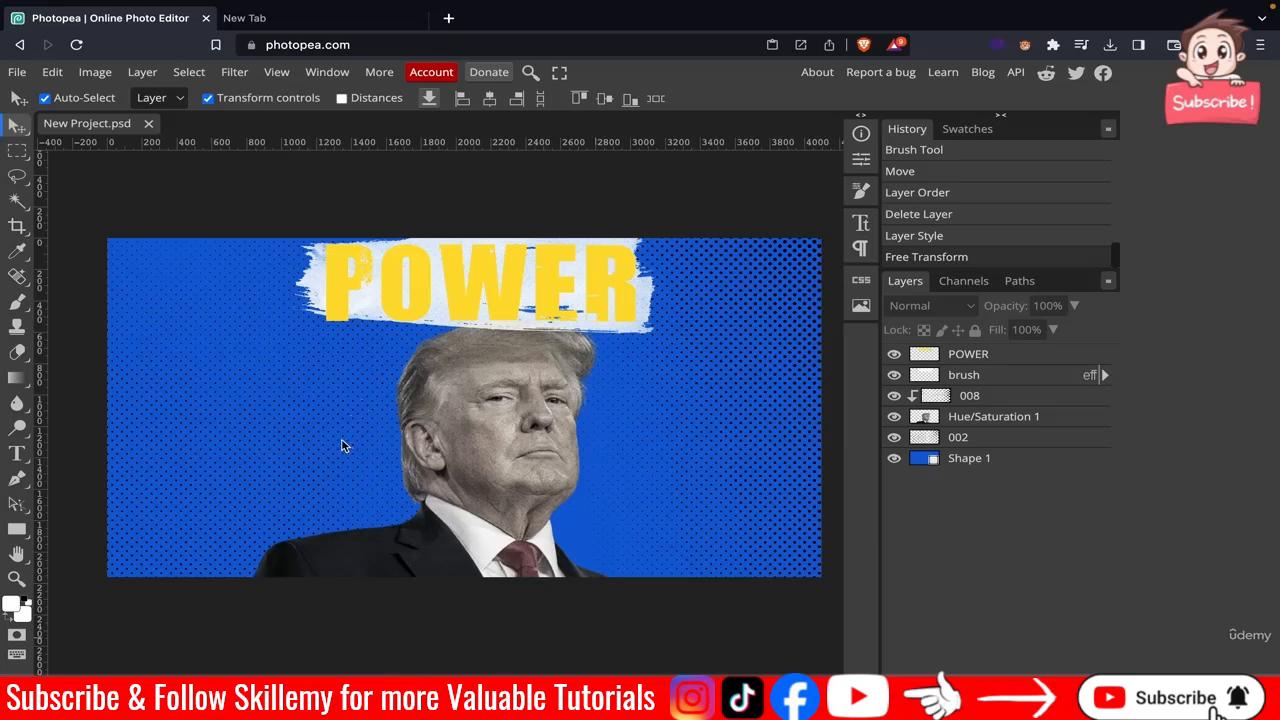
# Open the saved 80's album covers Google image search in a new browser tab.
pyautogui.click(272, 28)
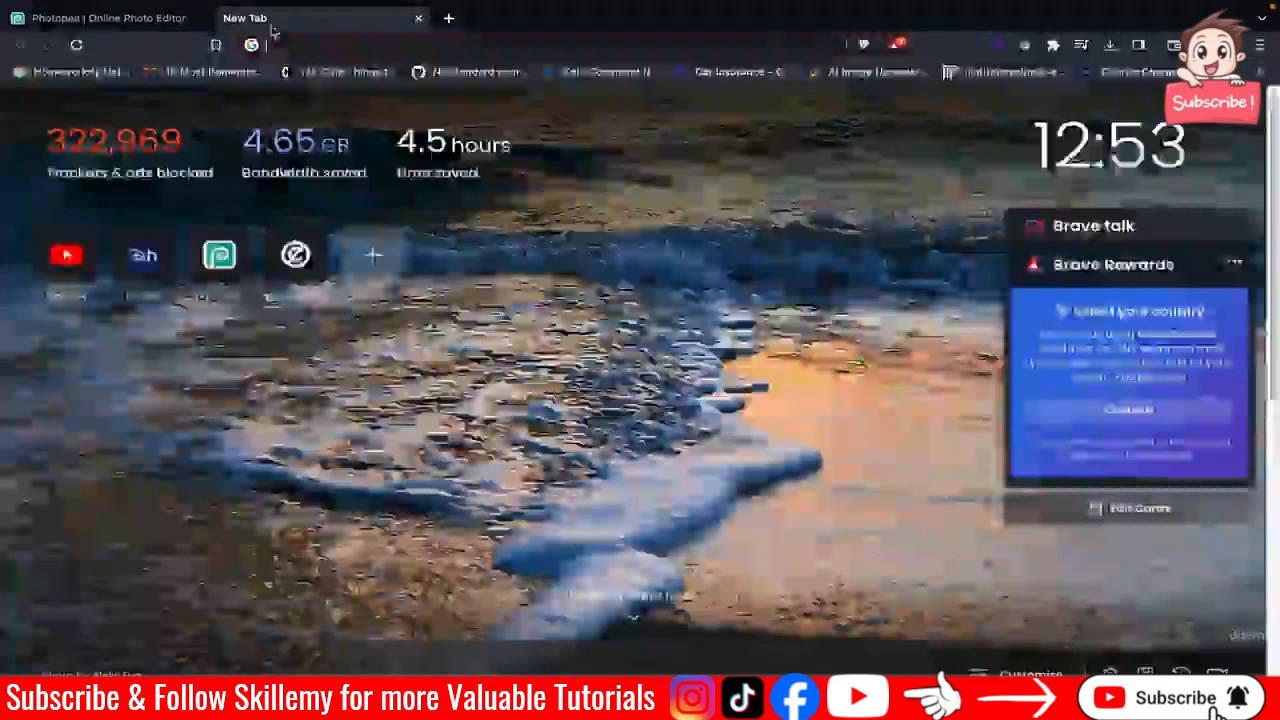
pyautogui.click(1260, 71)
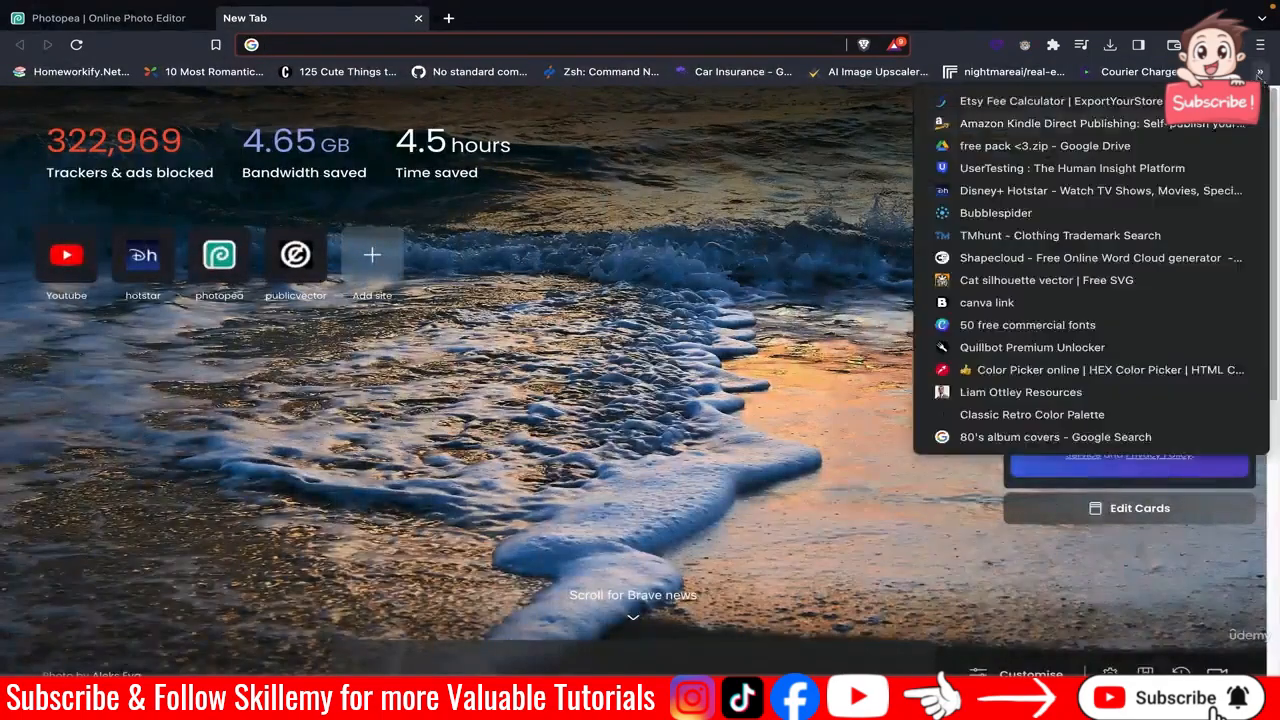
pyautogui.click(1070, 437)
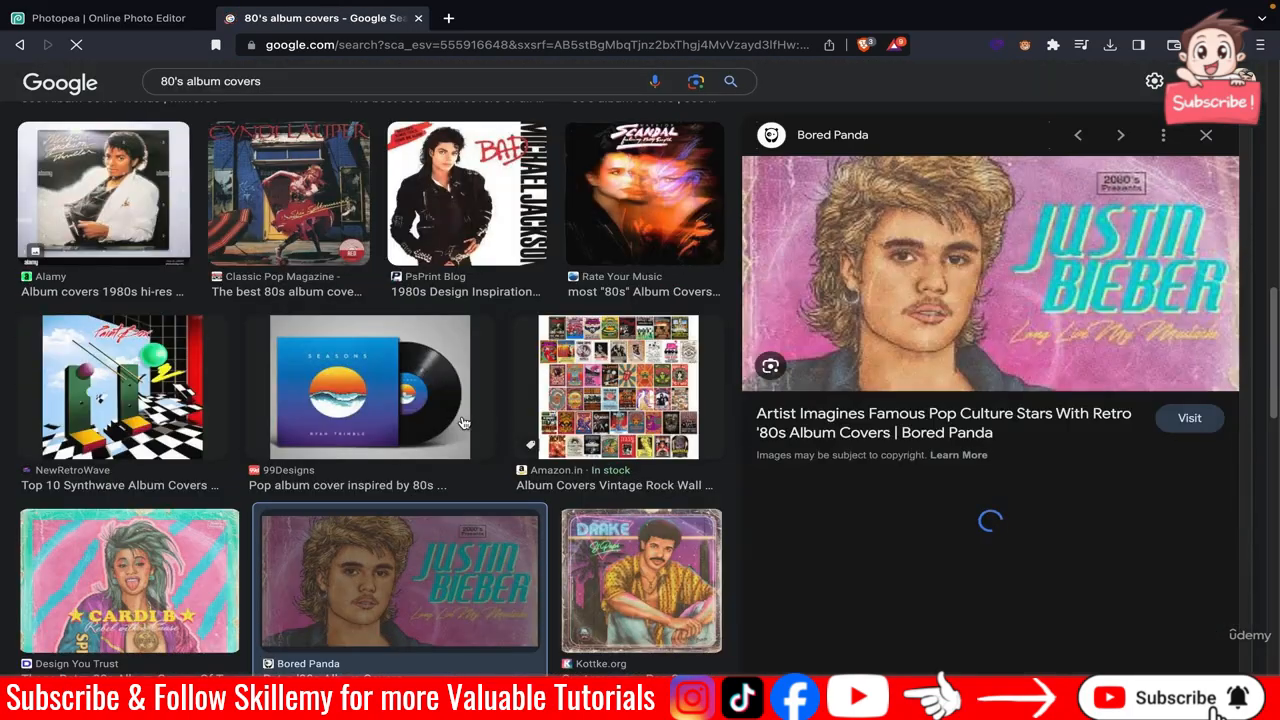
# Save the XTC Orange & Lemons album cover image from the search results.
pyautogui.scroll(-8, 463, 423)
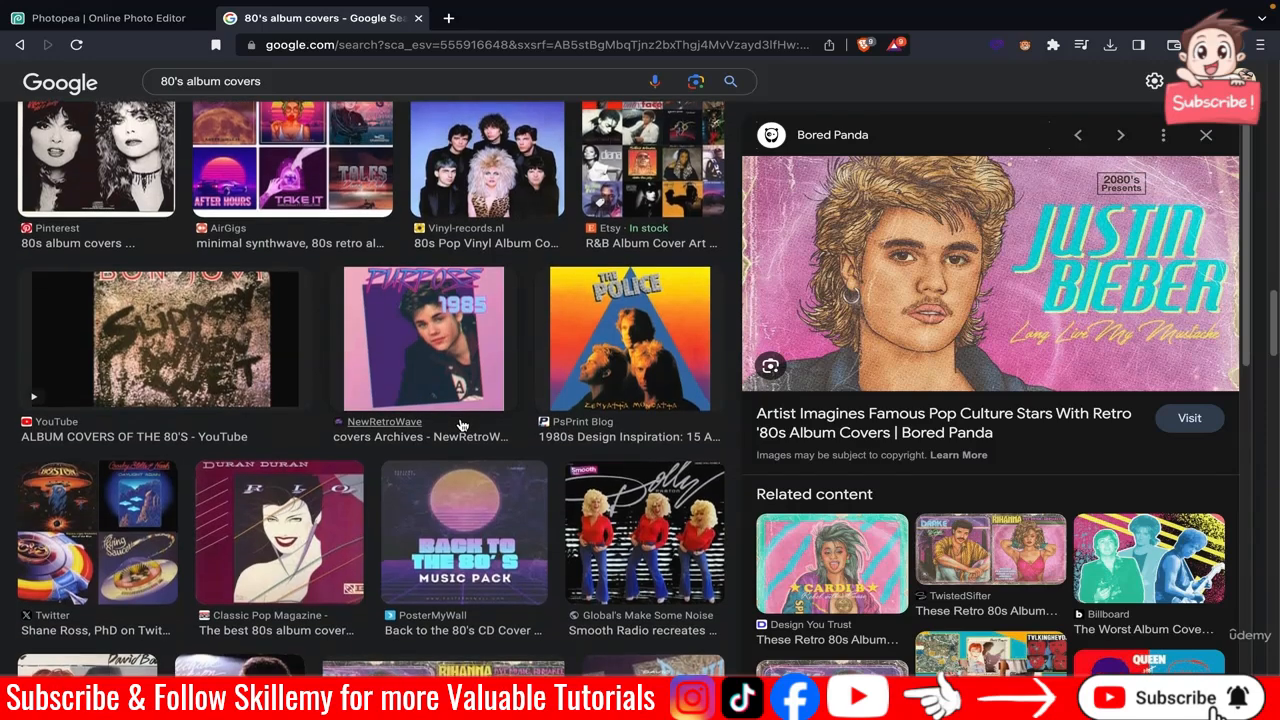
pyautogui.scroll(-8, 627, 332)
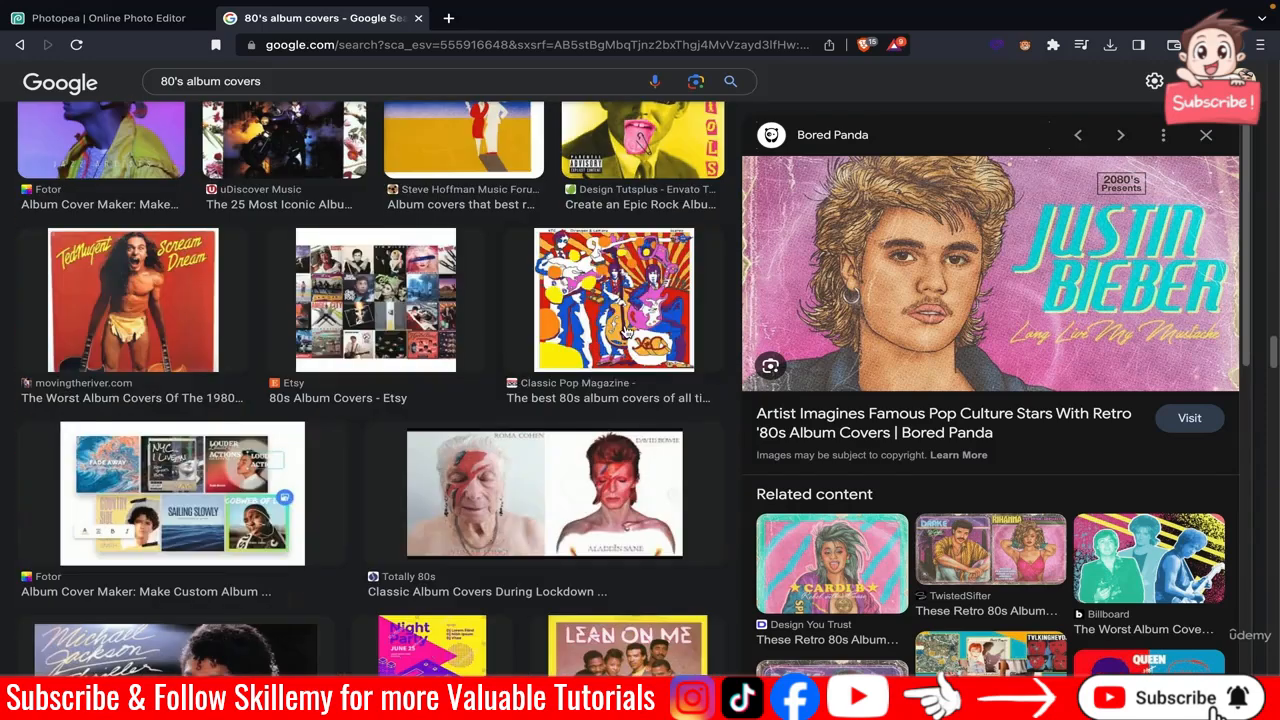
pyautogui.click(627, 332)
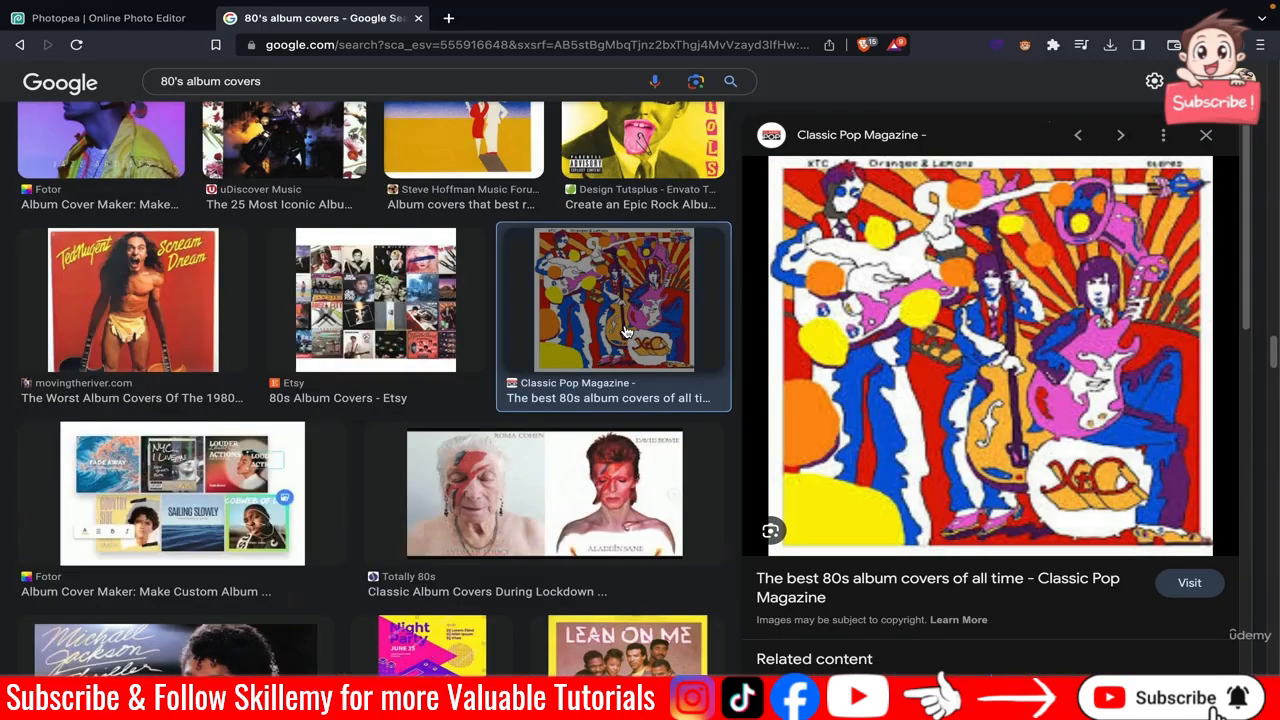
pyautogui.rightClick(928, 360)
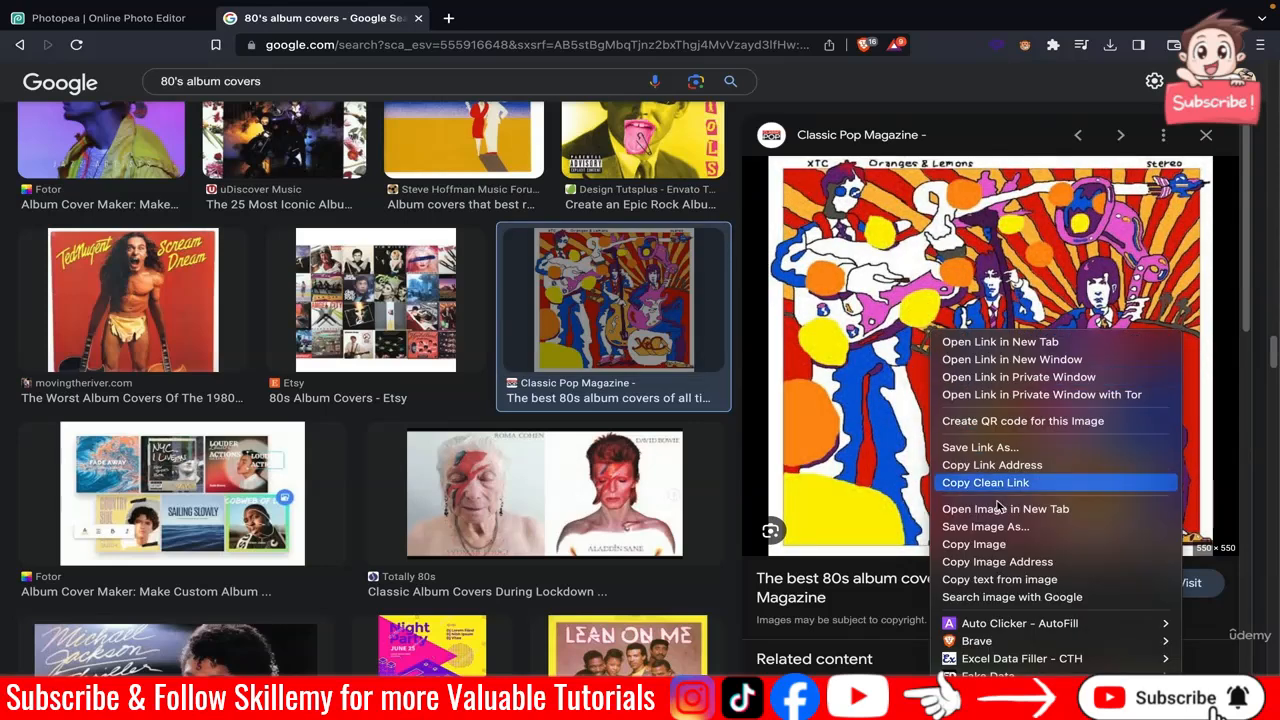
pyautogui.click(1003, 527)
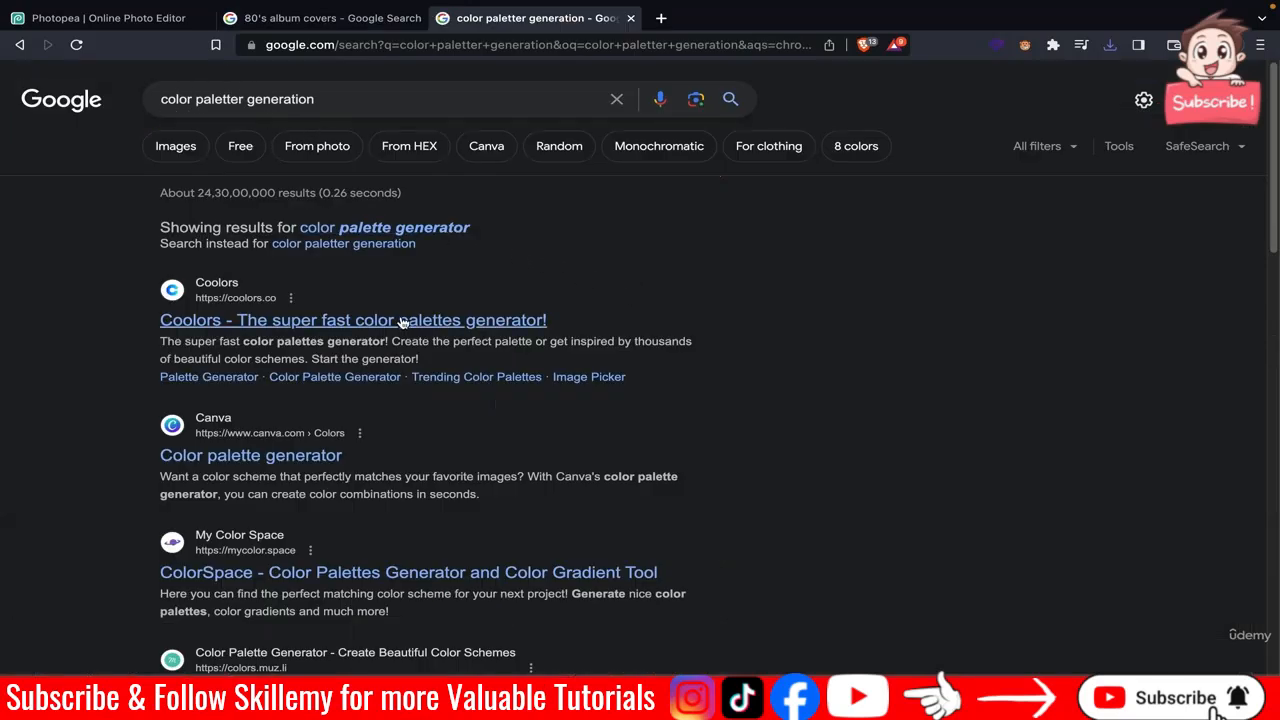
# Open the Coolors palette generator and upload the saved album cover to create a palette from the photo.
pyautogui.click(250, 322)
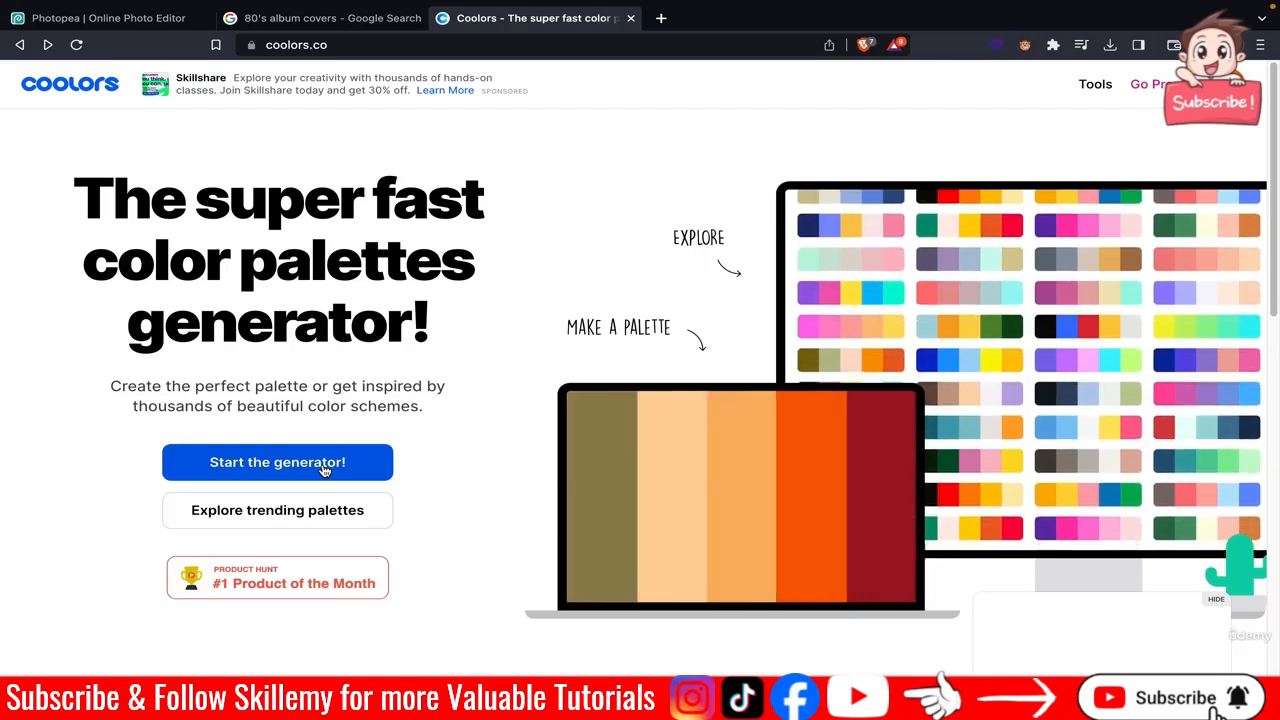
pyautogui.click(324, 466)
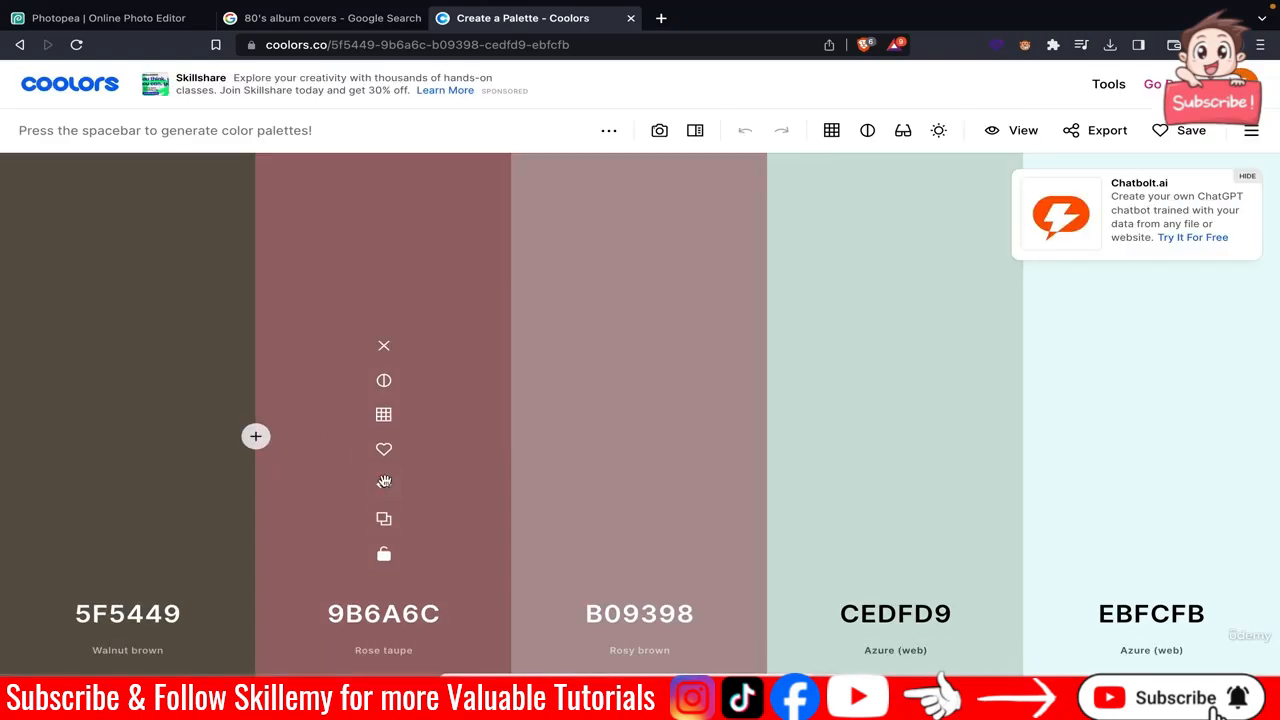
pyautogui.click(660, 134)
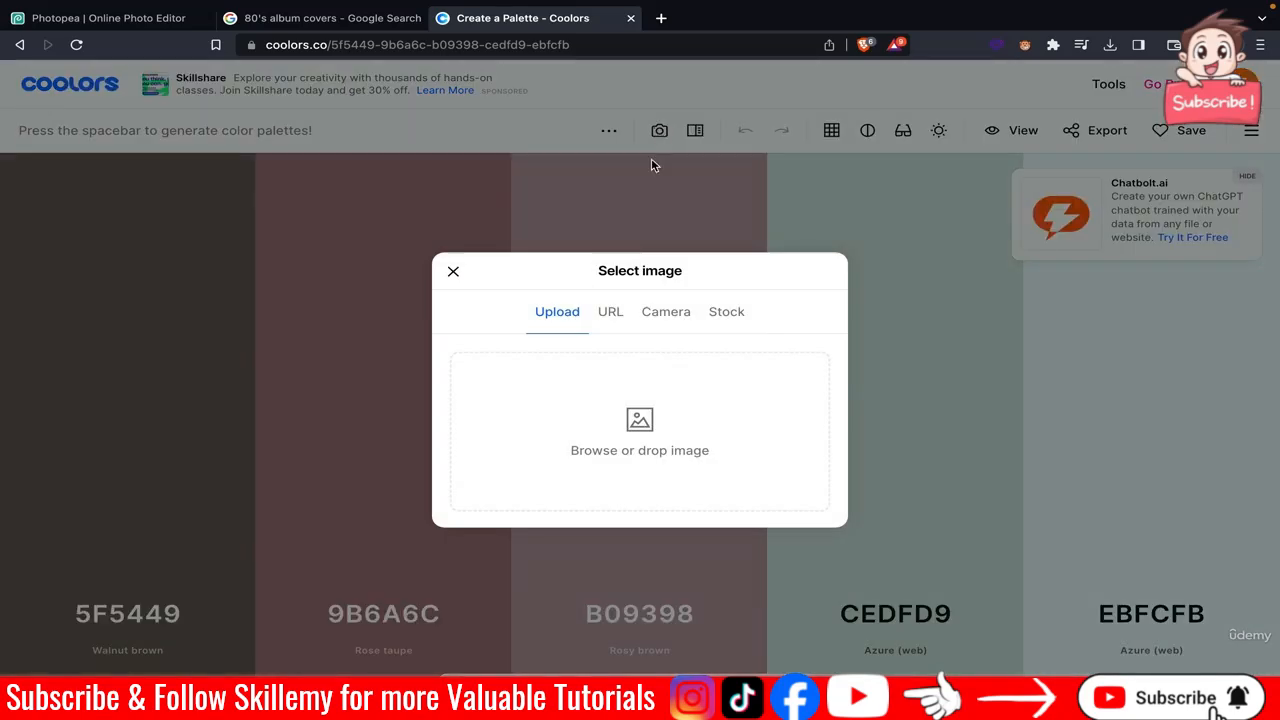
pyautogui.click(632, 477)
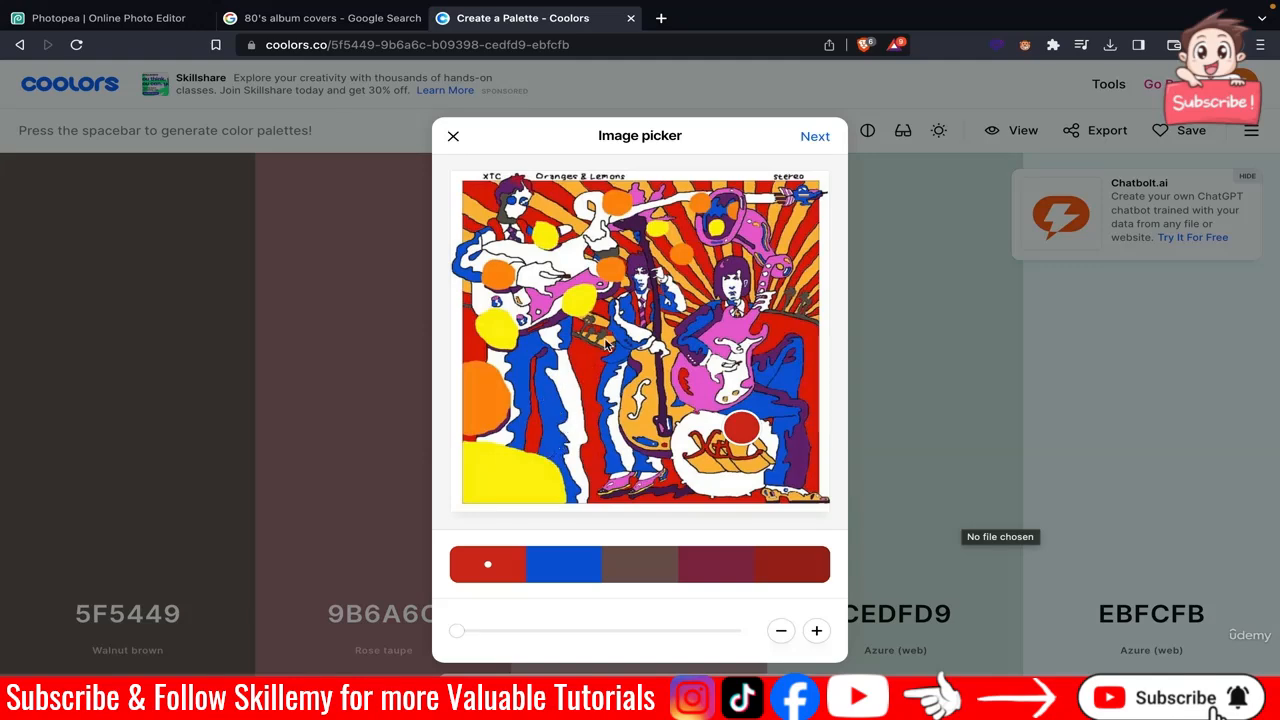
# Pick five palette colours from the album cover: red, blue, pink, yellow and orange.
pyautogui.click(698, 259)
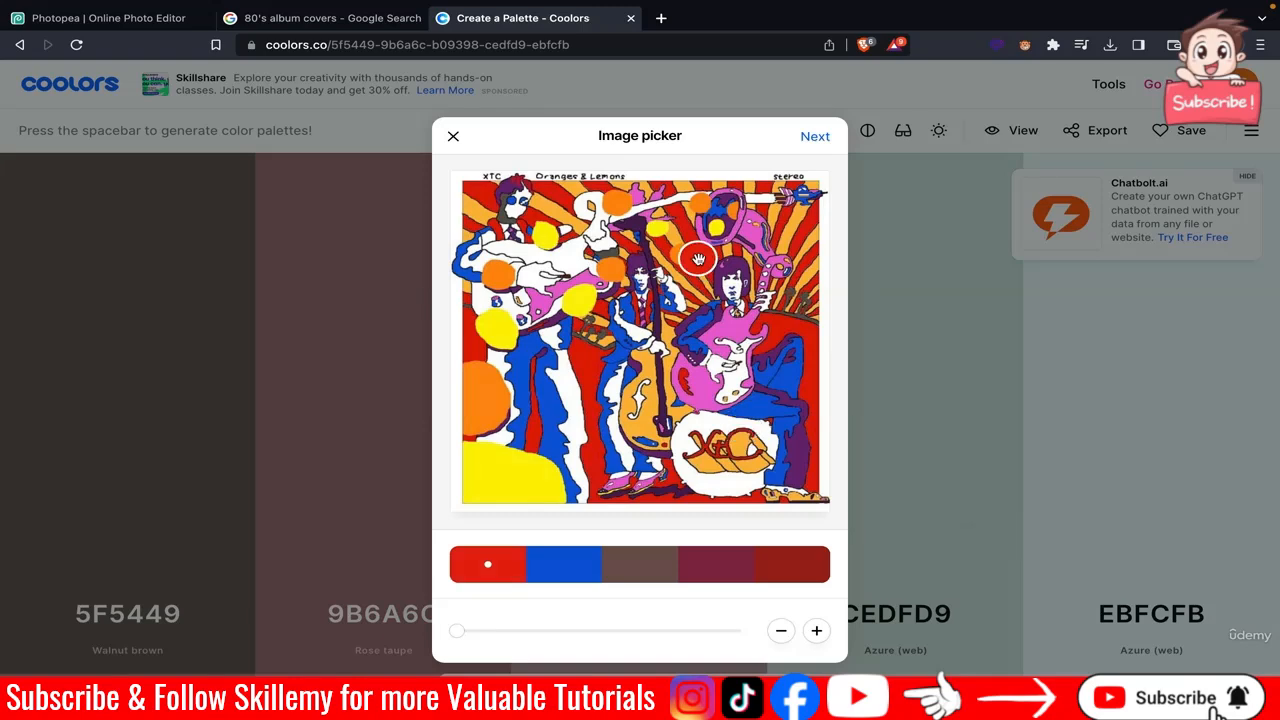
pyautogui.click(568, 574)
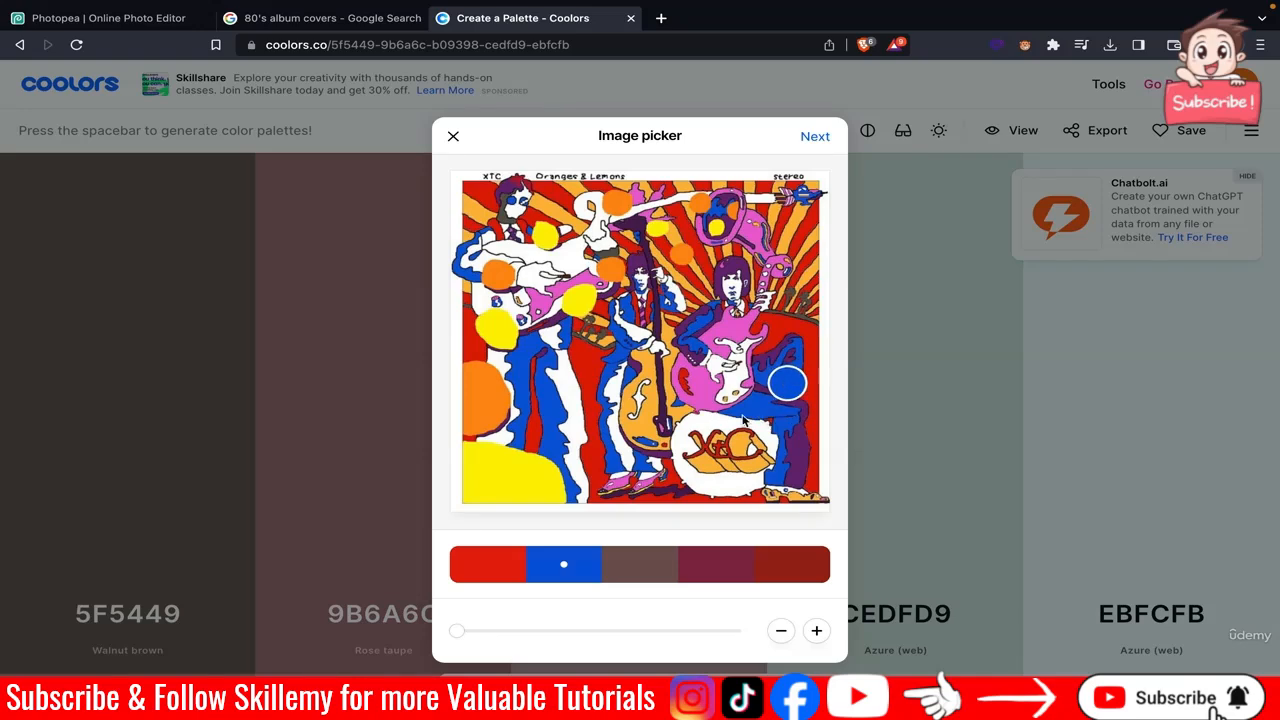
pyautogui.click(638, 562)
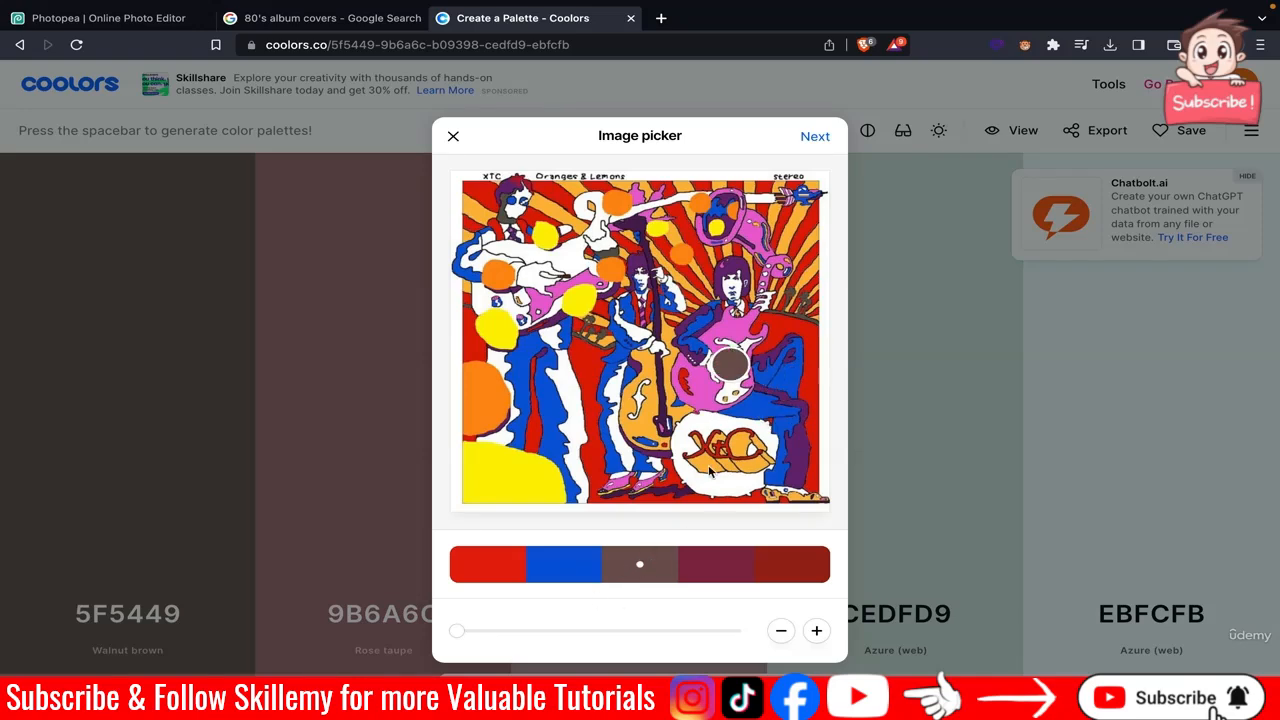
pyautogui.click(753, 236)
pyautogui.click(715, 562)
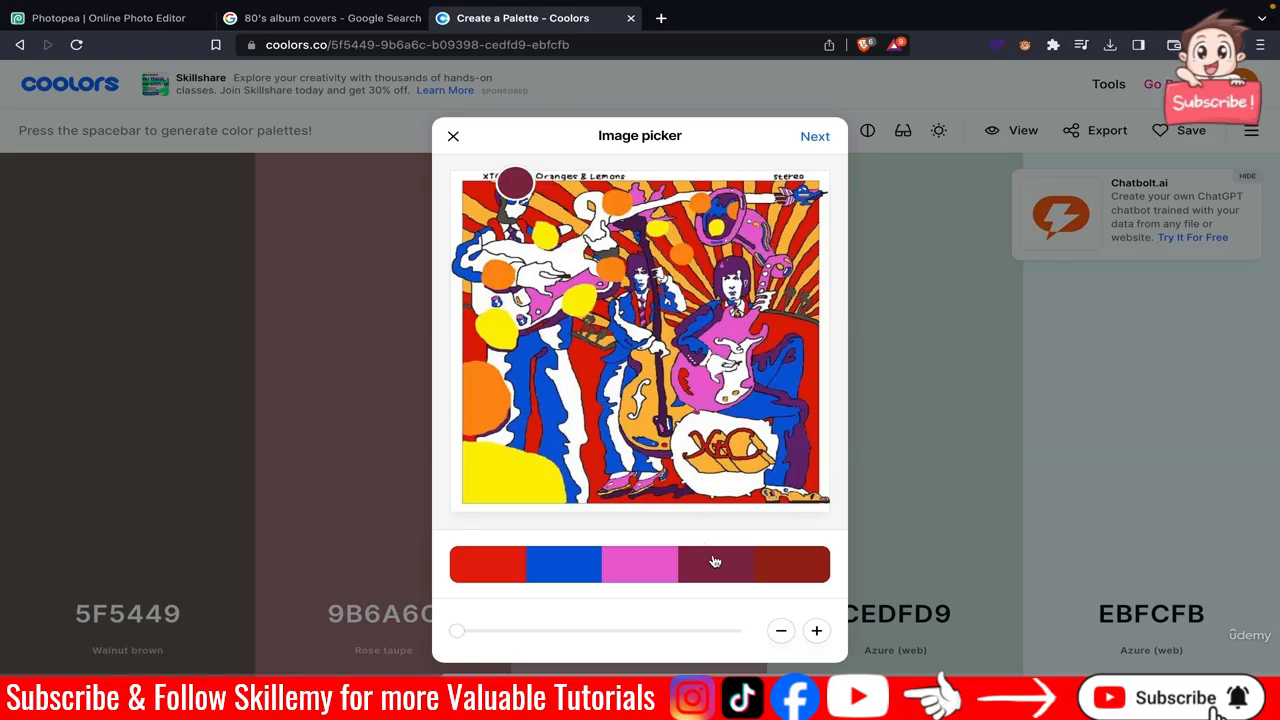
pyautogui.click(496, 466)
pyautogui.click(789, 578)
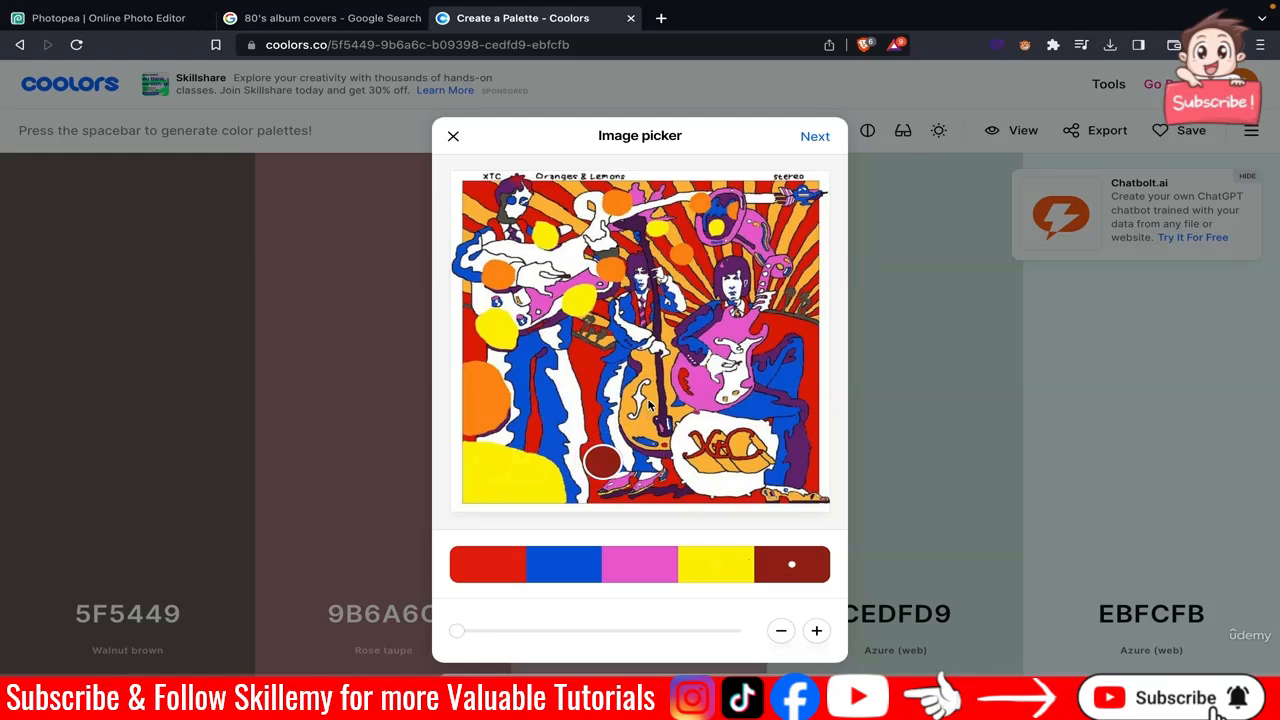
pyautogui.click(498, 281)
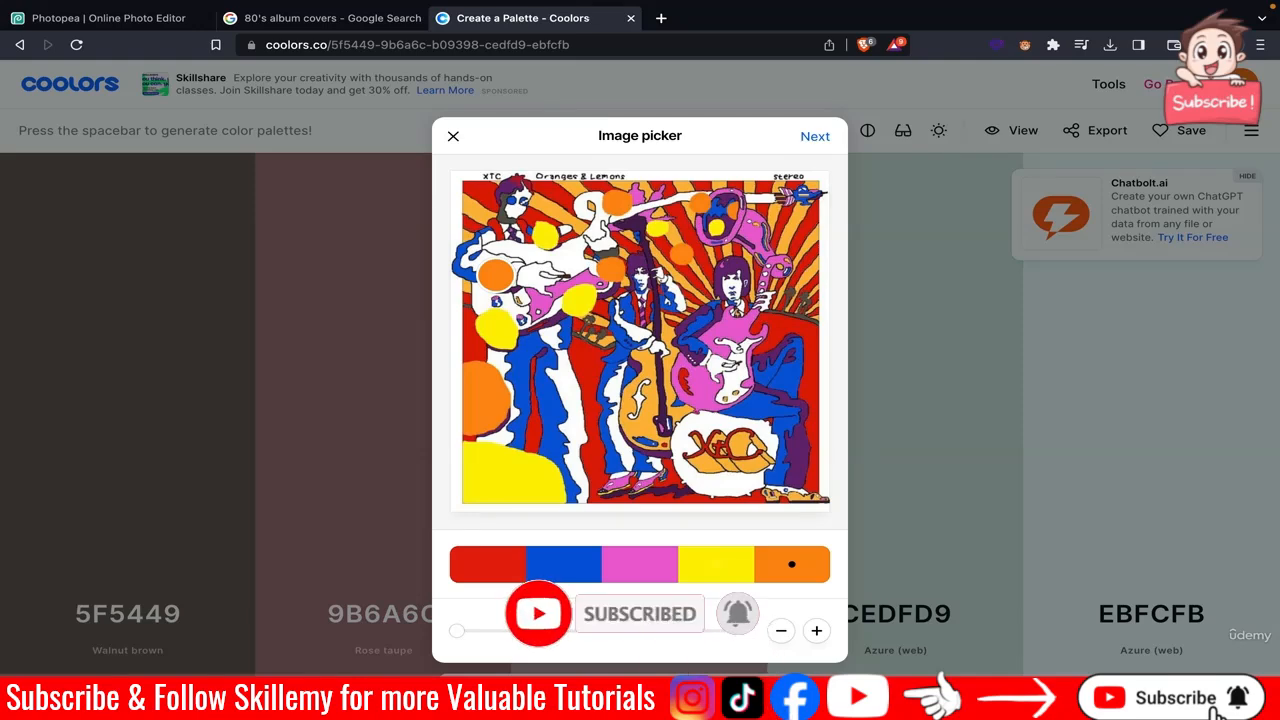
# Open the palette's quick view and inspect the HEX values of each colour.
pyautogui.click(815, 138)
pyautogui.click(840, 211)
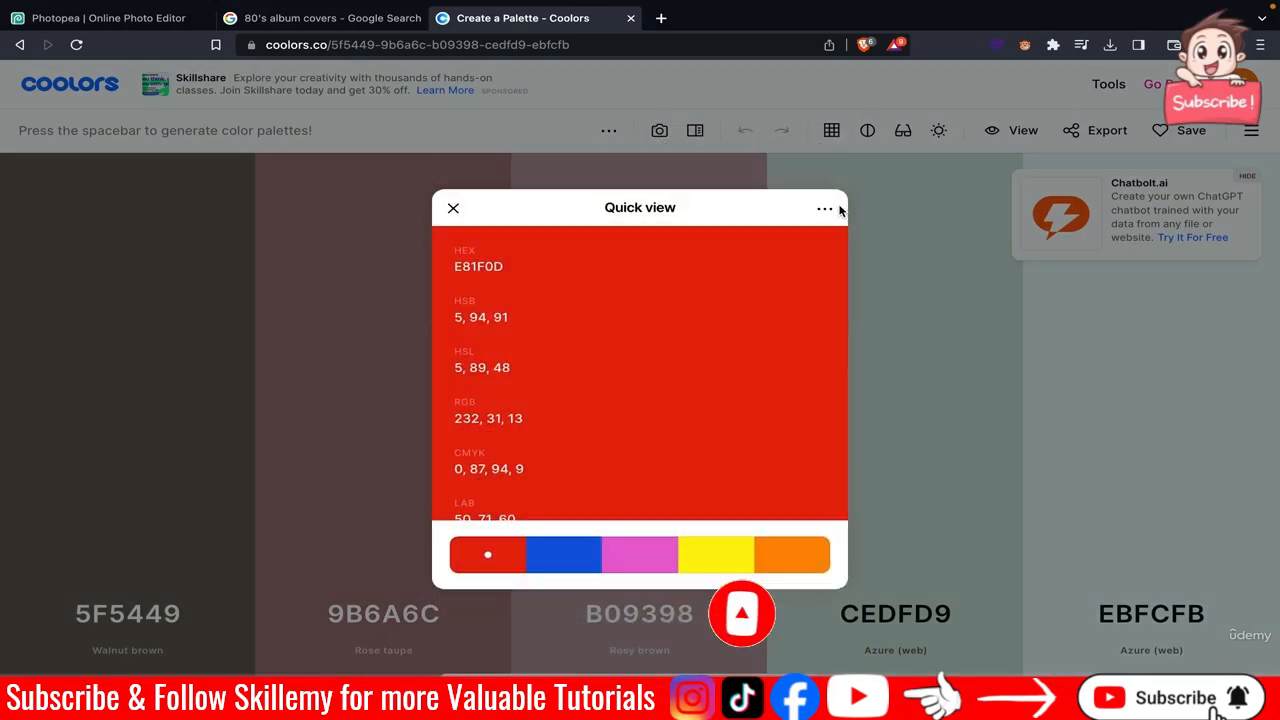
pyautogui.click(549, 568)
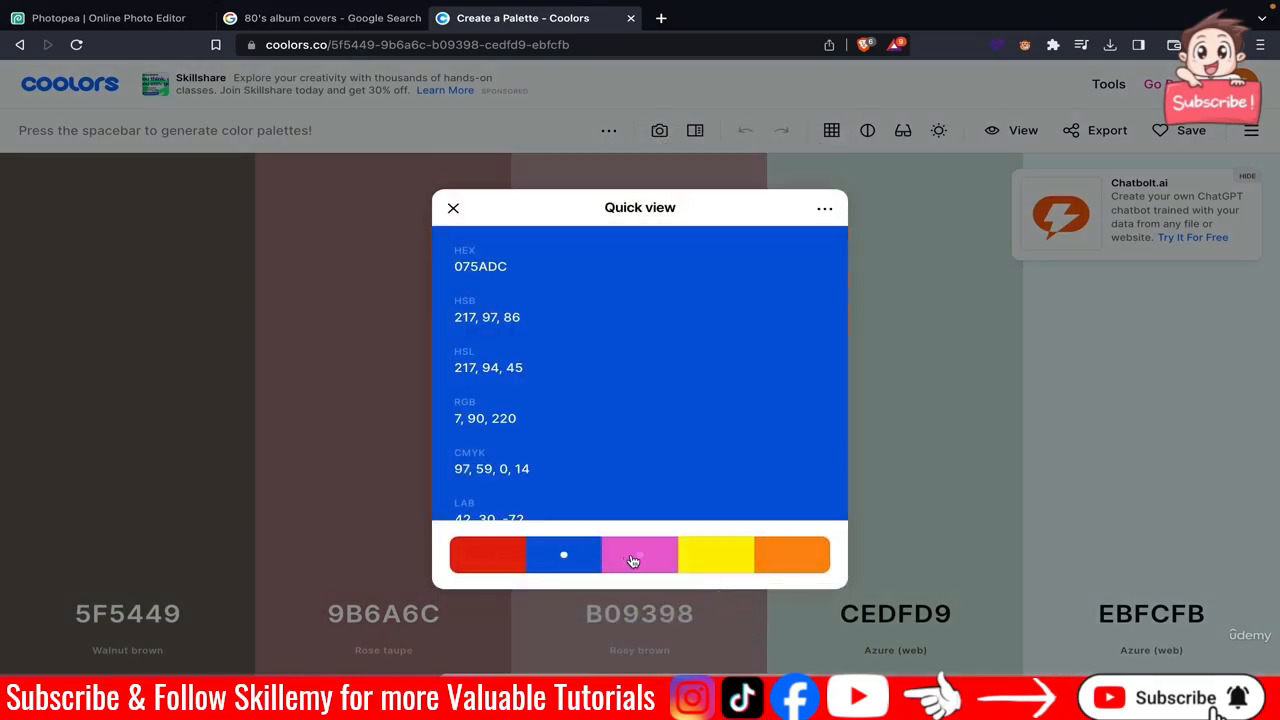
pyautogui.click(632, 562)
pyautogui.click(744, 564)
pyautogui.click(806, 565)
pyautogui.click(504, 563)
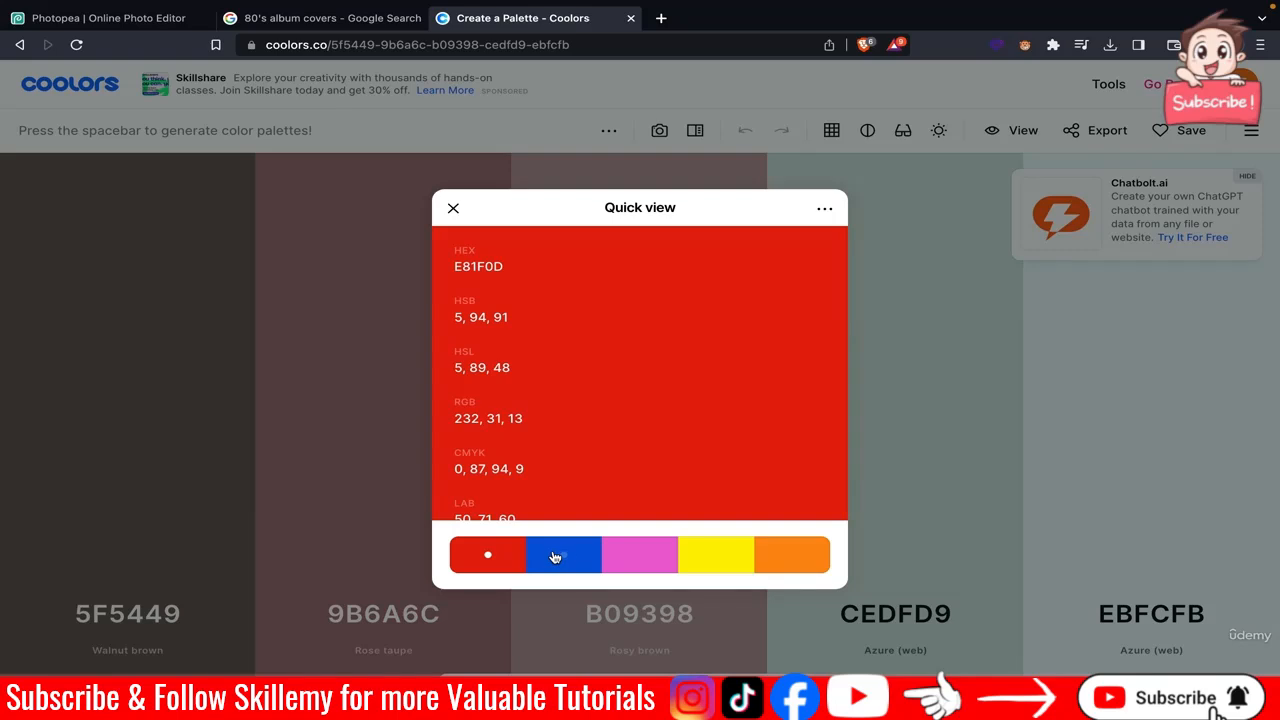
# Back in Photopea, move the POWER headline and the white brush stroke down to the bottom of the poster.
pyautogui.click(140, 20)
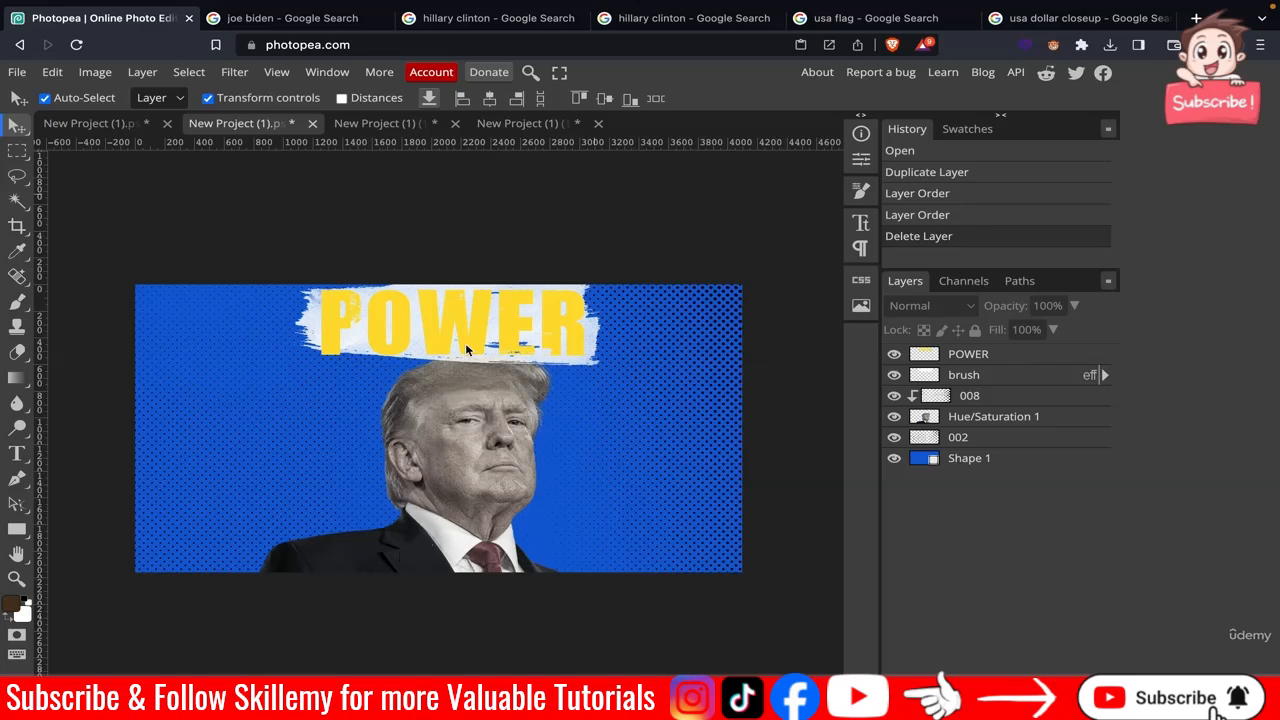
pyautogui.moveTo(451, 317); pyautogui.dragTo(458, 497)
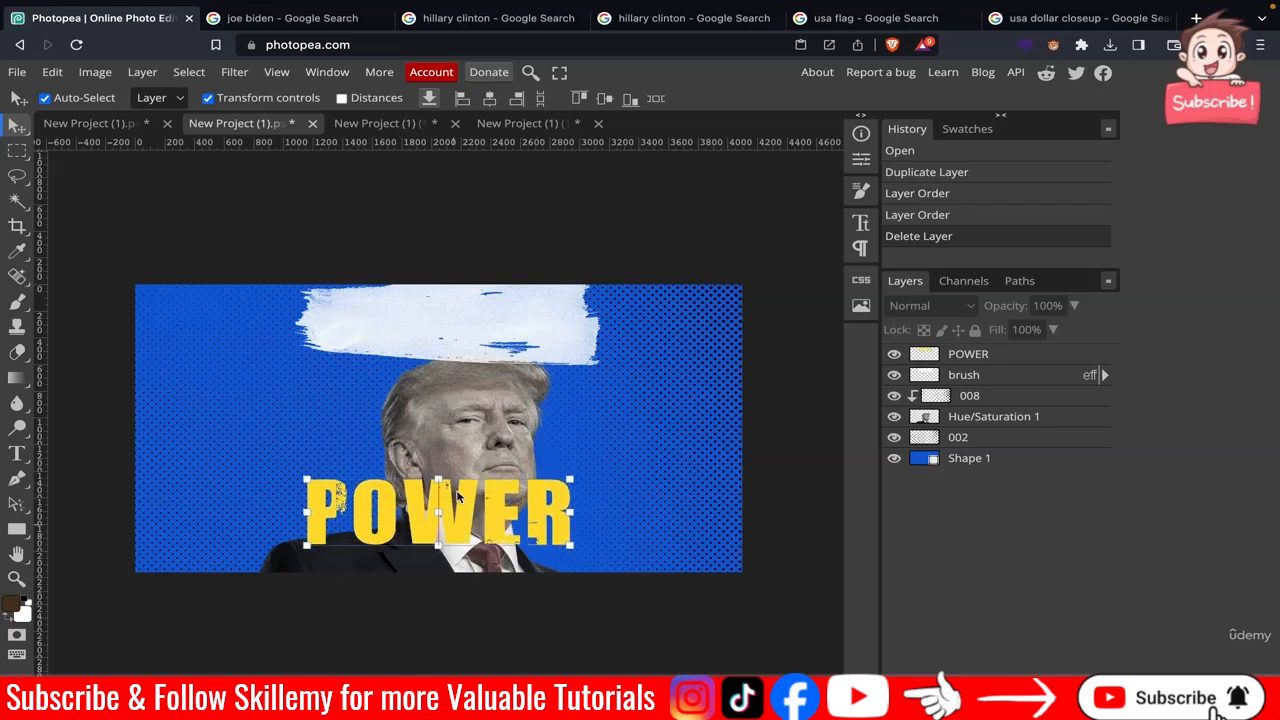
pyautogui.click(416, 324)
pyautogui.moveTo(412, 376); pyautogui.dragTo(390, 602)
# Nudge the Trump photo slightly upward on the canvas.
pyautogui.click(454, 402)
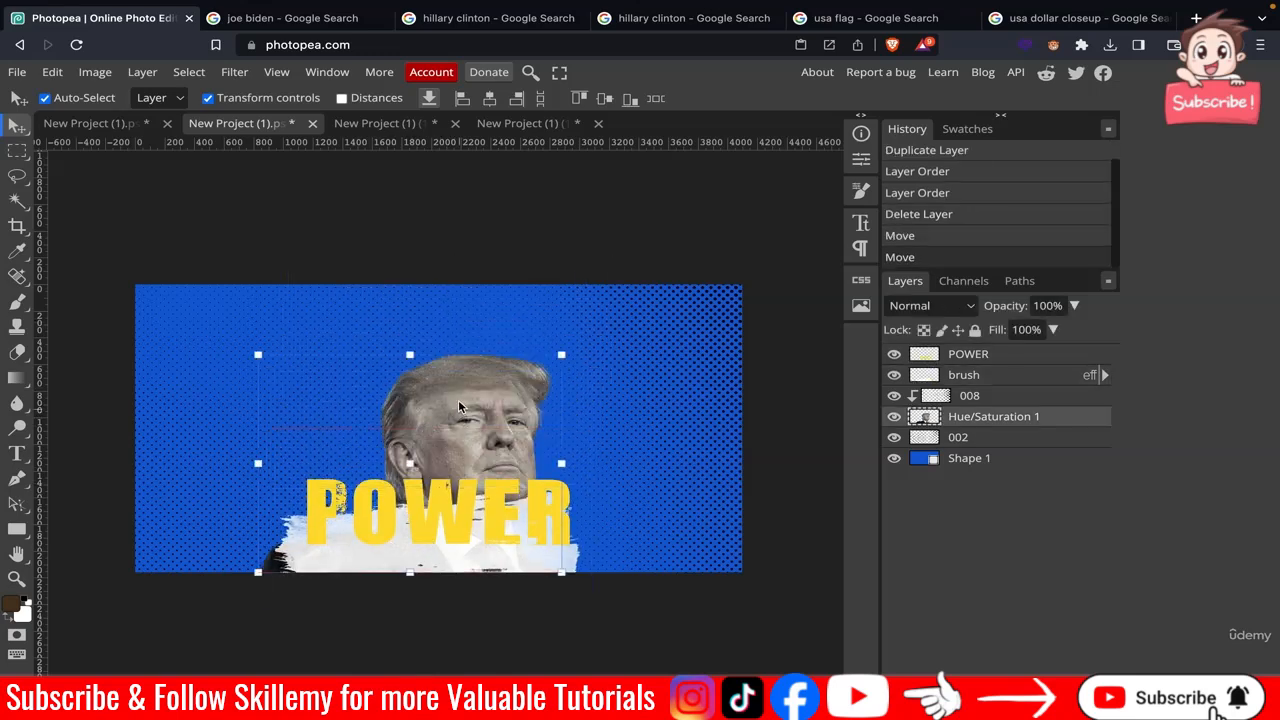
pyautogui.moveTo(459, 404); pyautogui.dragTo(457, 390)
pyautogui.moveTo(458, 390); pyautogui.dragTo(459, 383)
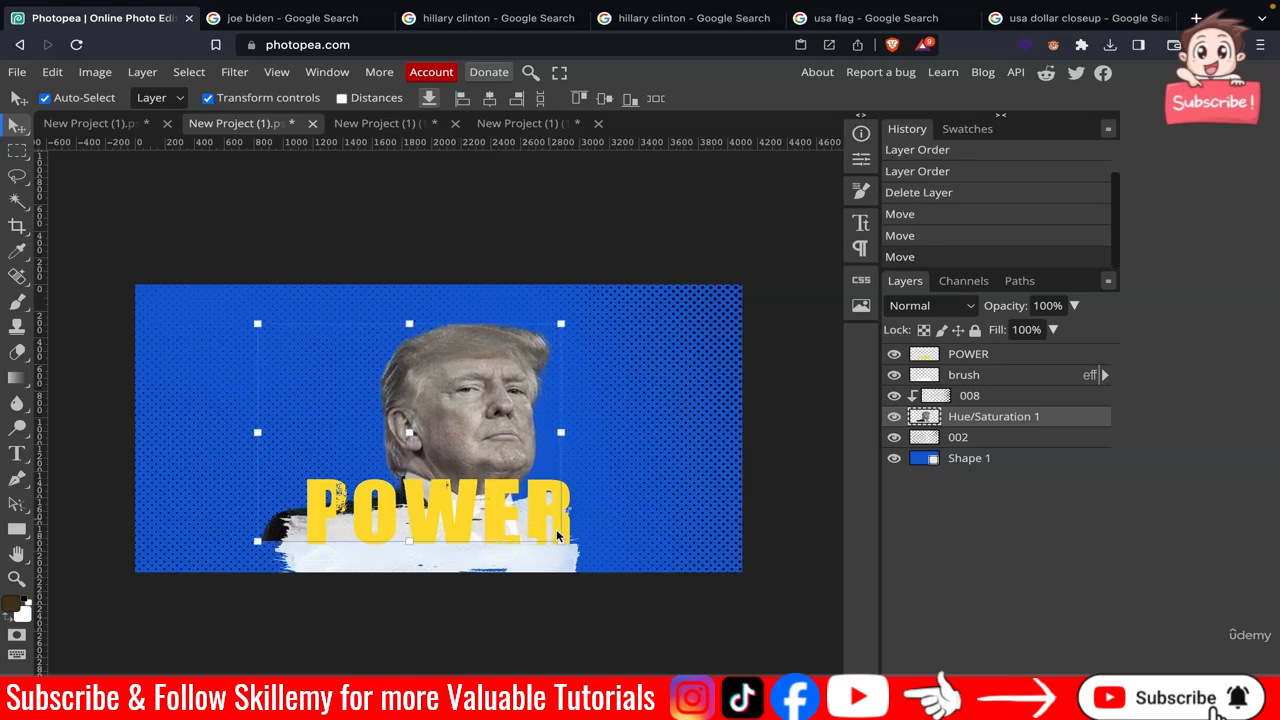
# Enlarge the white brush stroke and reposition it across the bottom of the poster behind the headline.
pyautogui.click(516, 572)
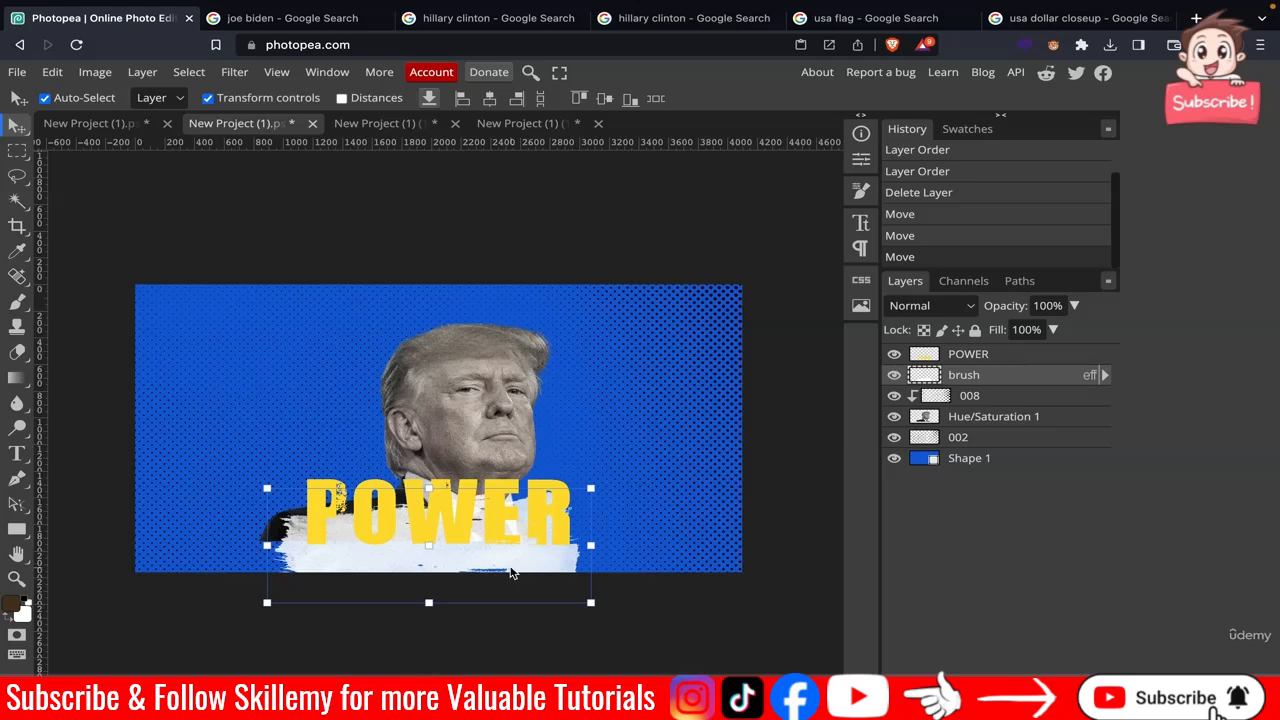
pyautogui.moveTo(591, 488); pyautogui.dragTo(768, 452)
pyautogui.moveTo(626, 500); pyautogui.dragTo(540, 530)
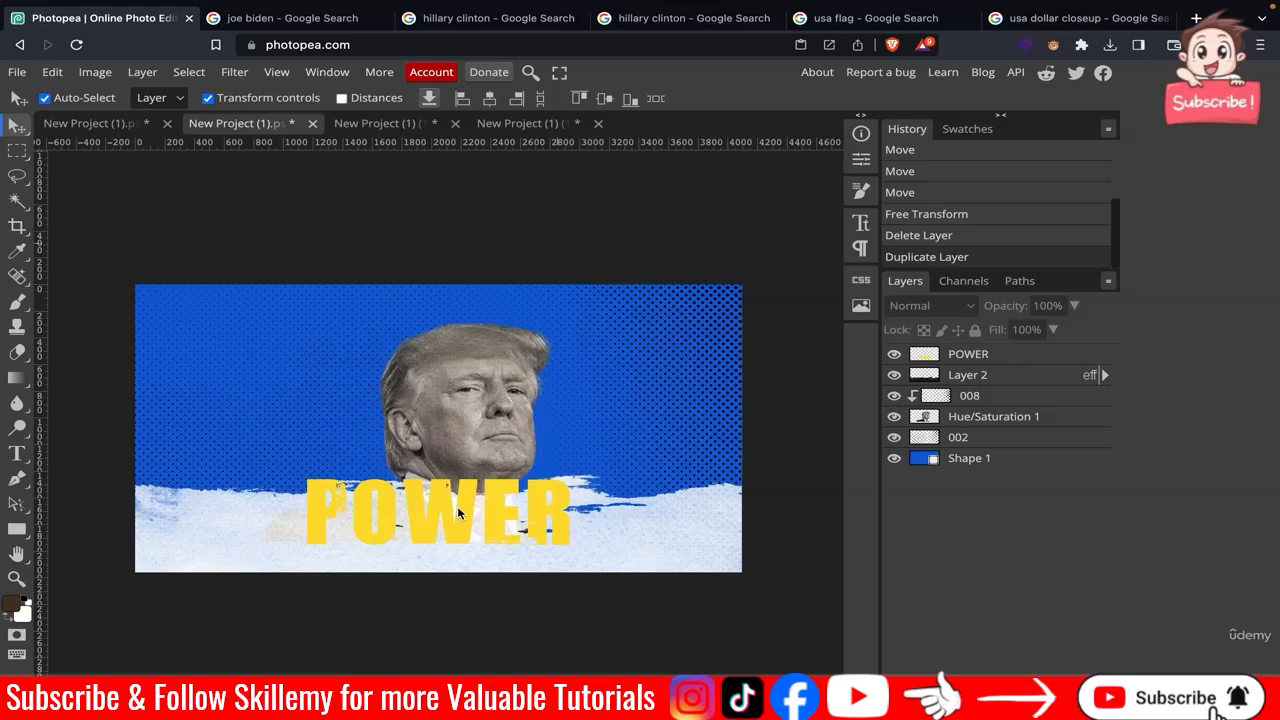
pyautogui.moveTo(457, 506); pyautogui.dragTo(455, 535)
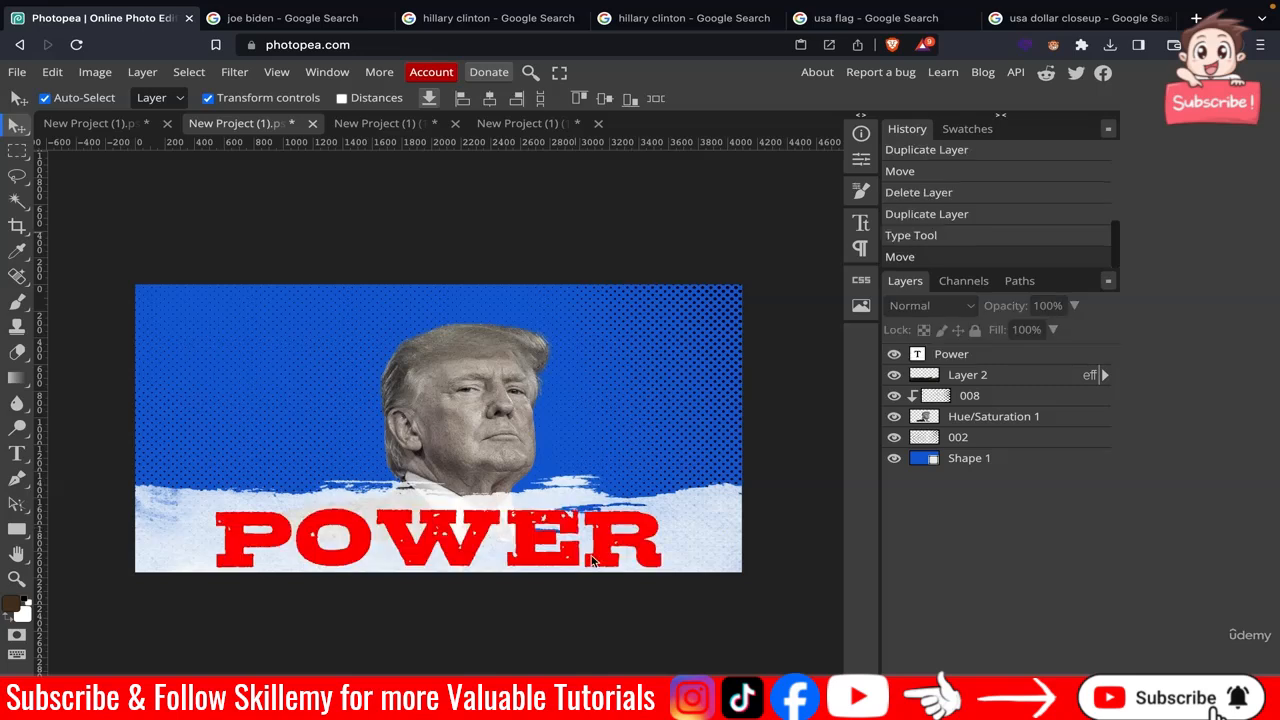
# Add a question mark to the end of the headline so it reads POWER?
pyautogui.doubleClick(651, 540)
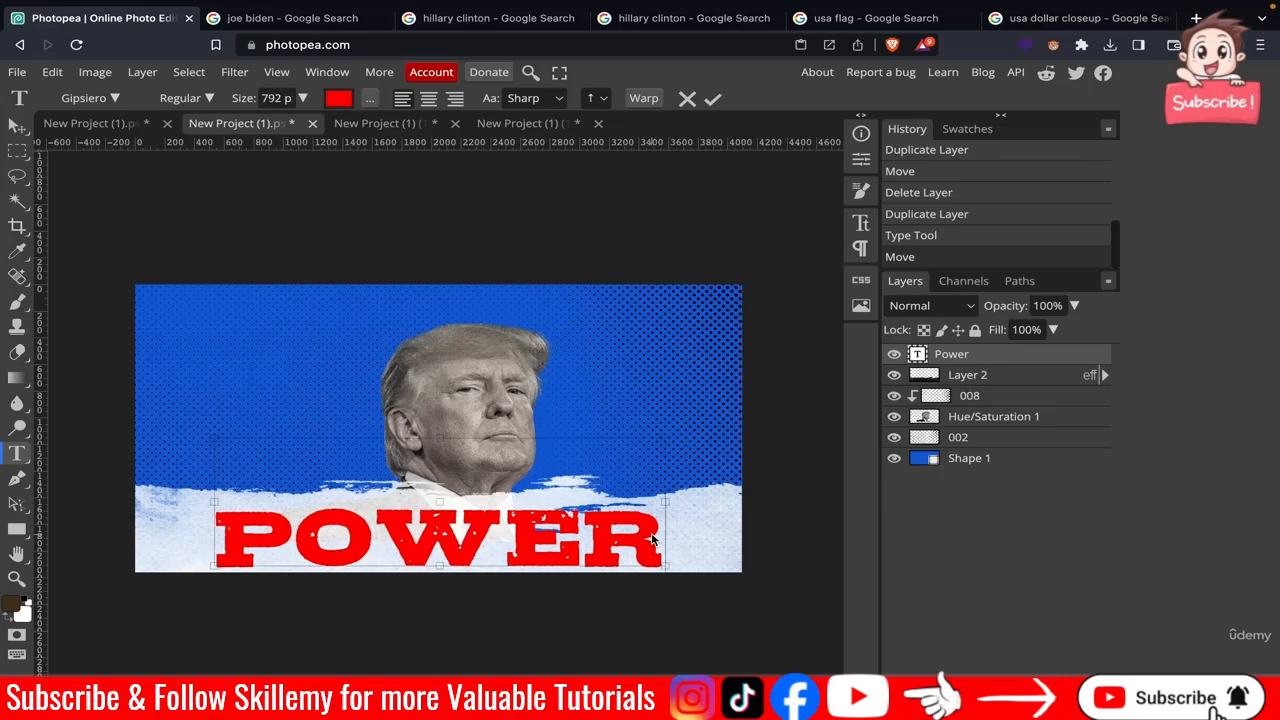
pyautogui.write('?')
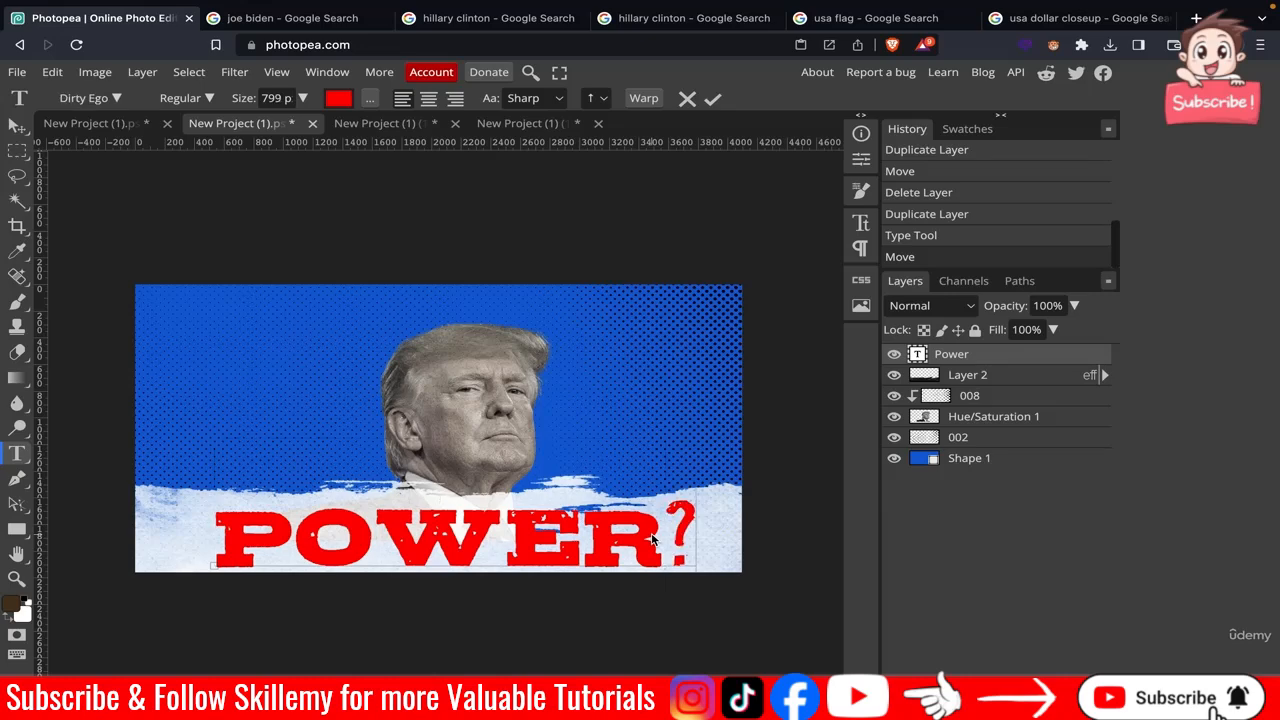
pyautogui.click(714, 99)
pyautogui.click(730, 220)
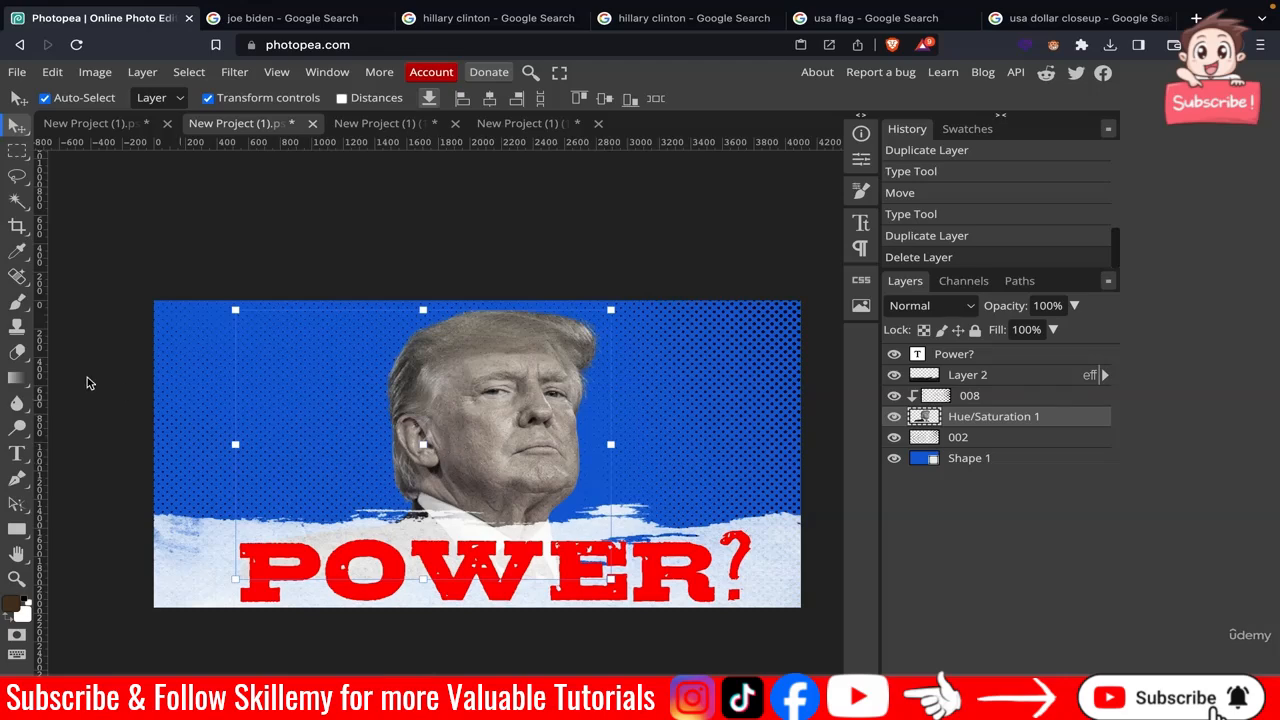
# Add a vertical guide at the canvas centre and centre the POWER? headline on it.
pyautogui.moveTo(42, 371); pyautogui.dragTo(478, 370)
pyautogui.click(600, 274)
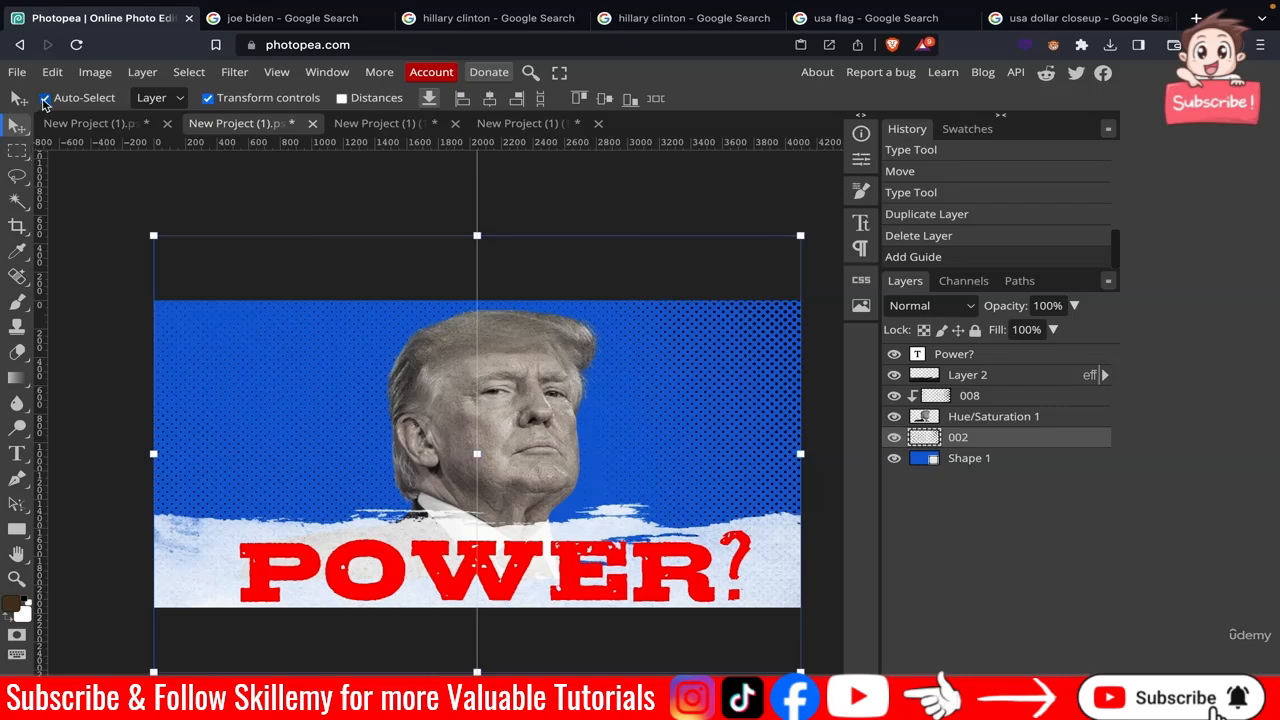
pyautogui.click(44, 98)
pyautogui.click(962, 356)
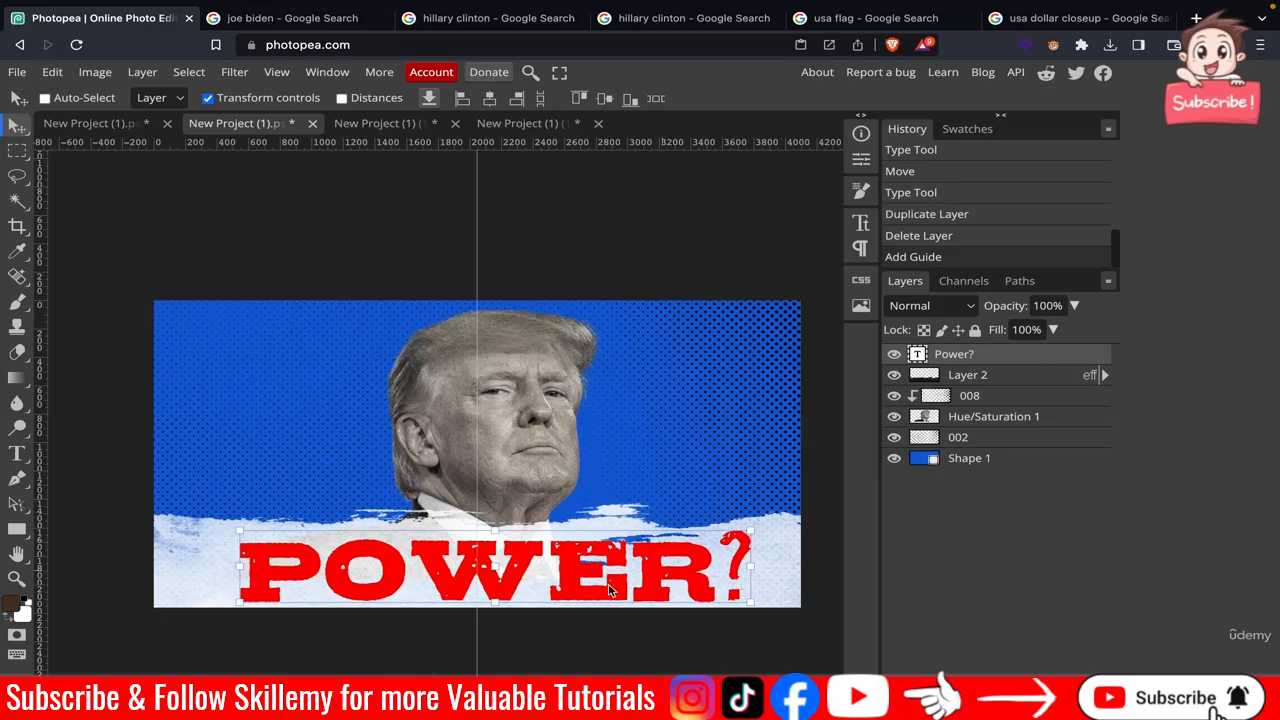
pyautogui.moveTo(564, 579); pyautogui.dragTo(546, 584)
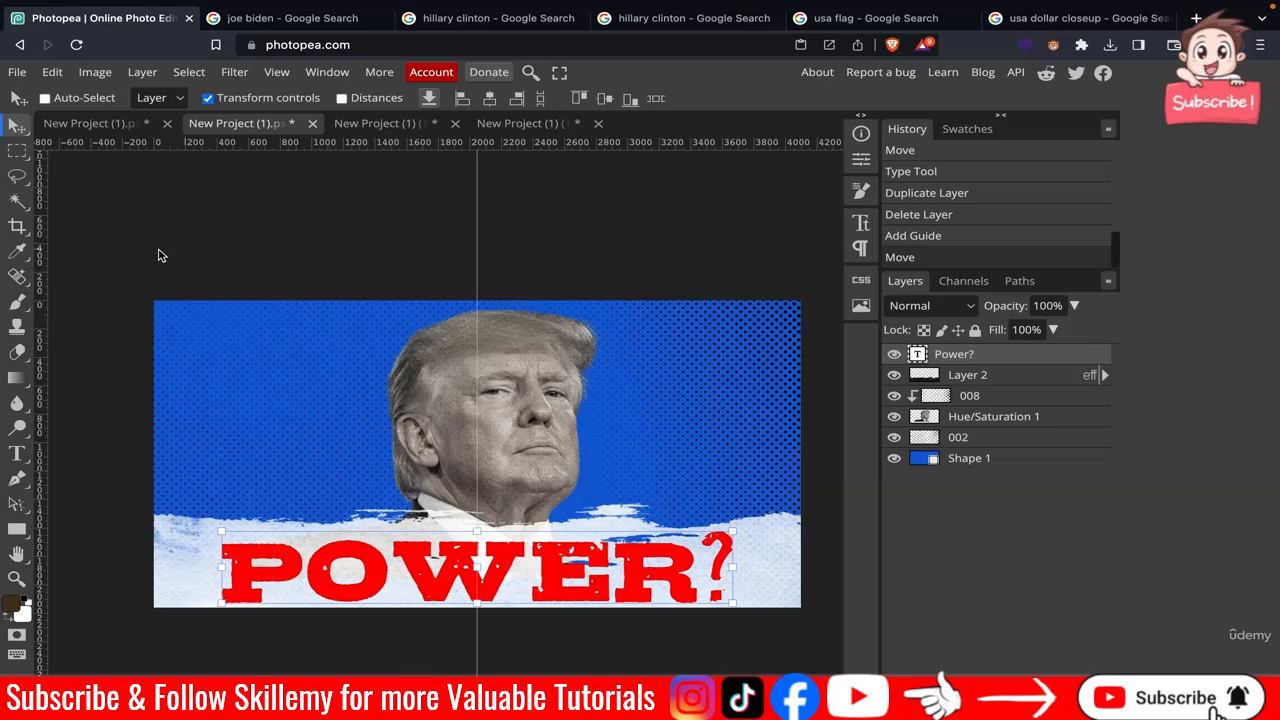
pyautogui.click(45, 98)
# Review the Joe Biden and Hillary Clinton image search results in the other browser tabs.
pyautogui.click(289, 26)
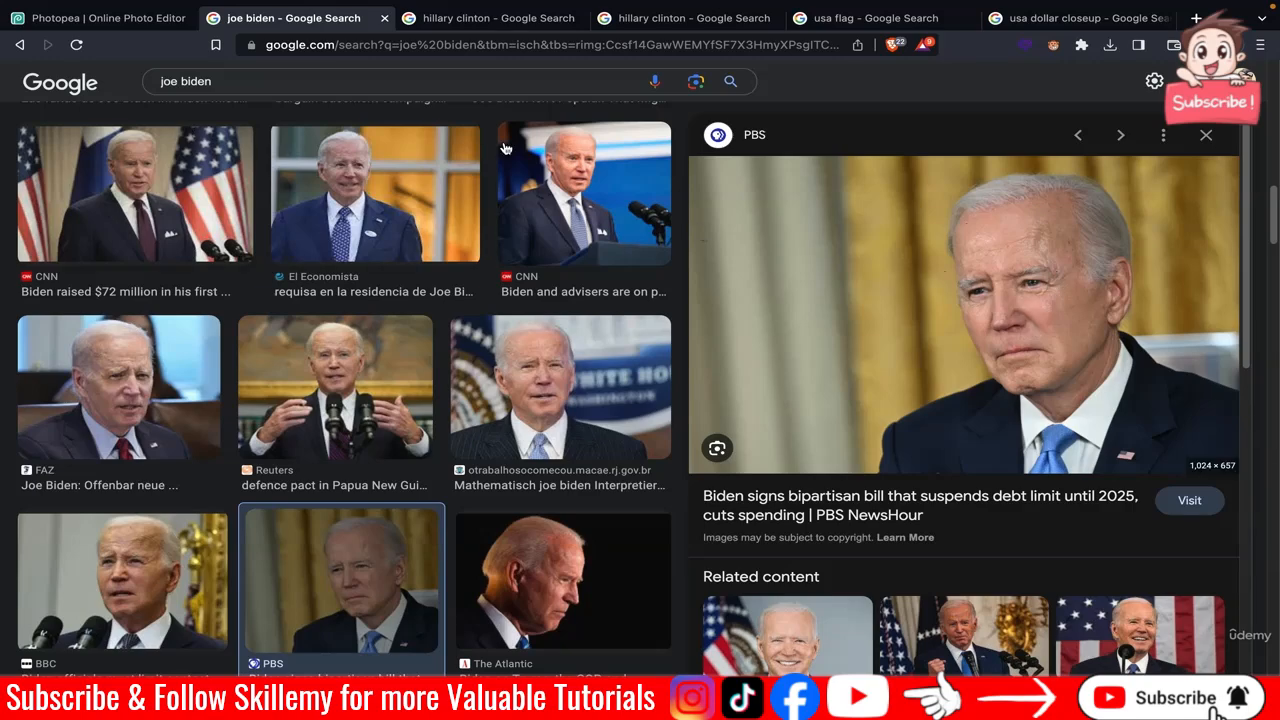
pyautogui.click(110, 19)
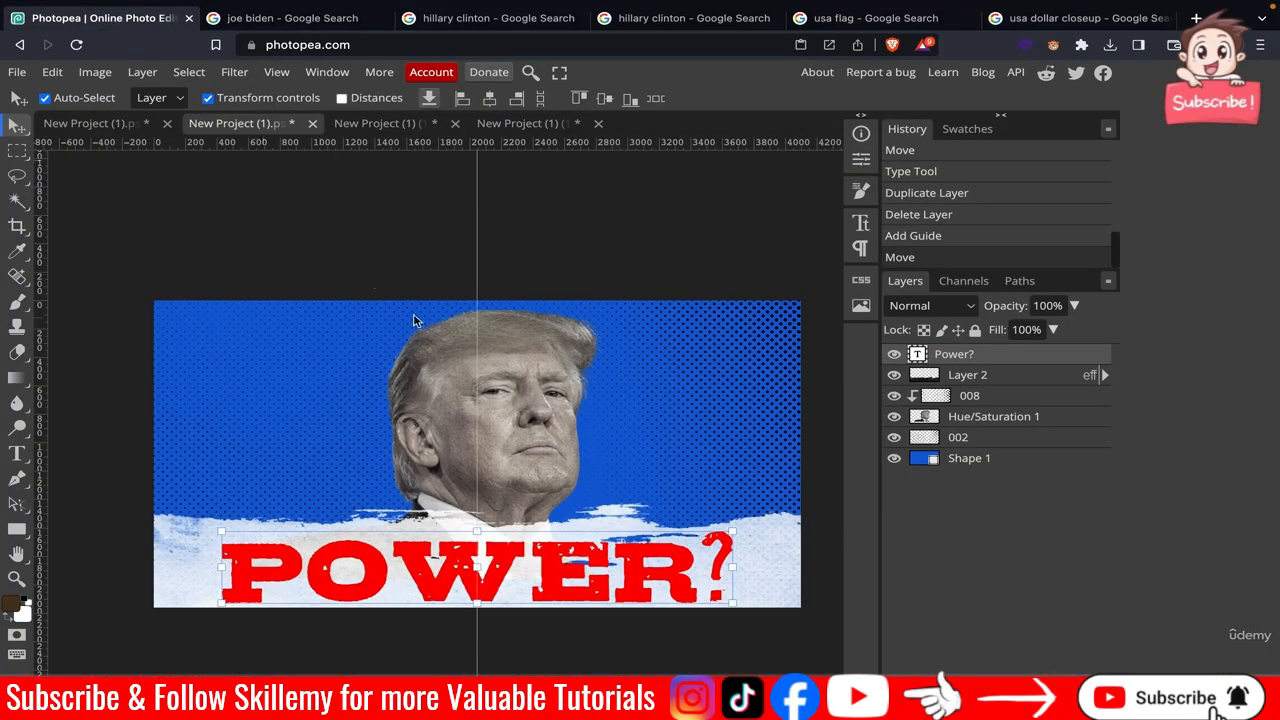
pyautogui.click(463, 20)
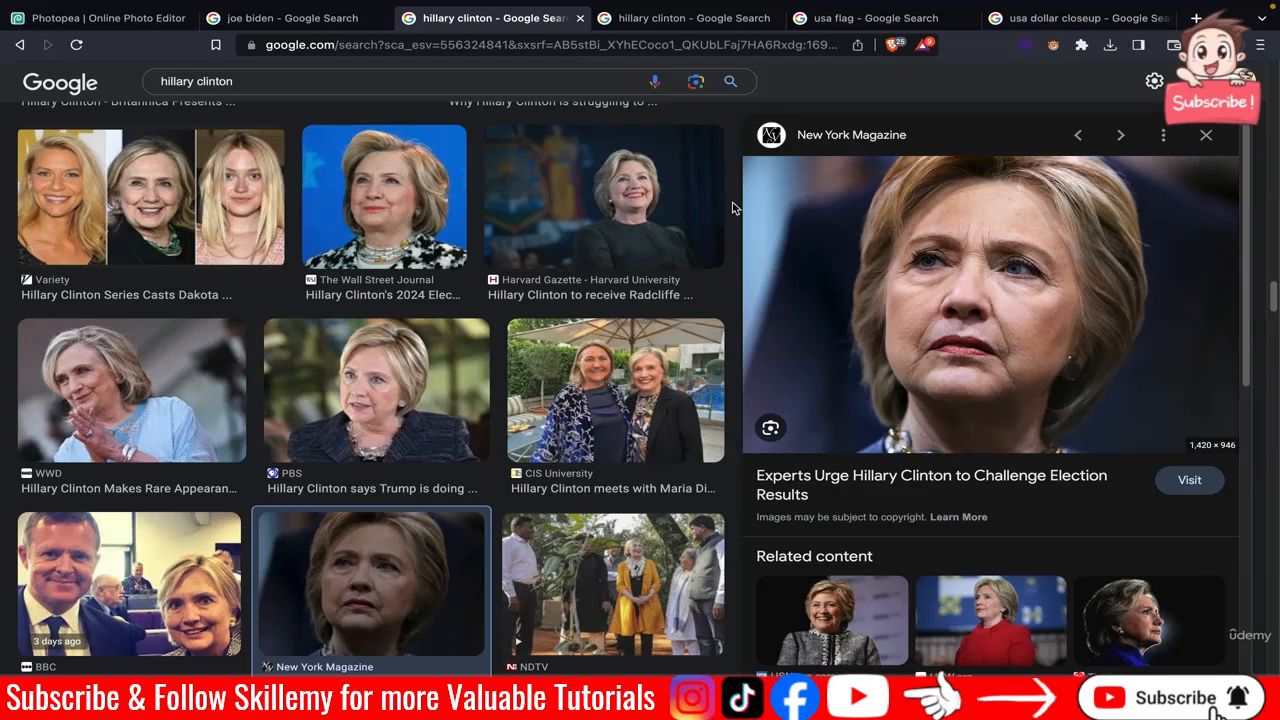
pyautogui.click(645, 30)
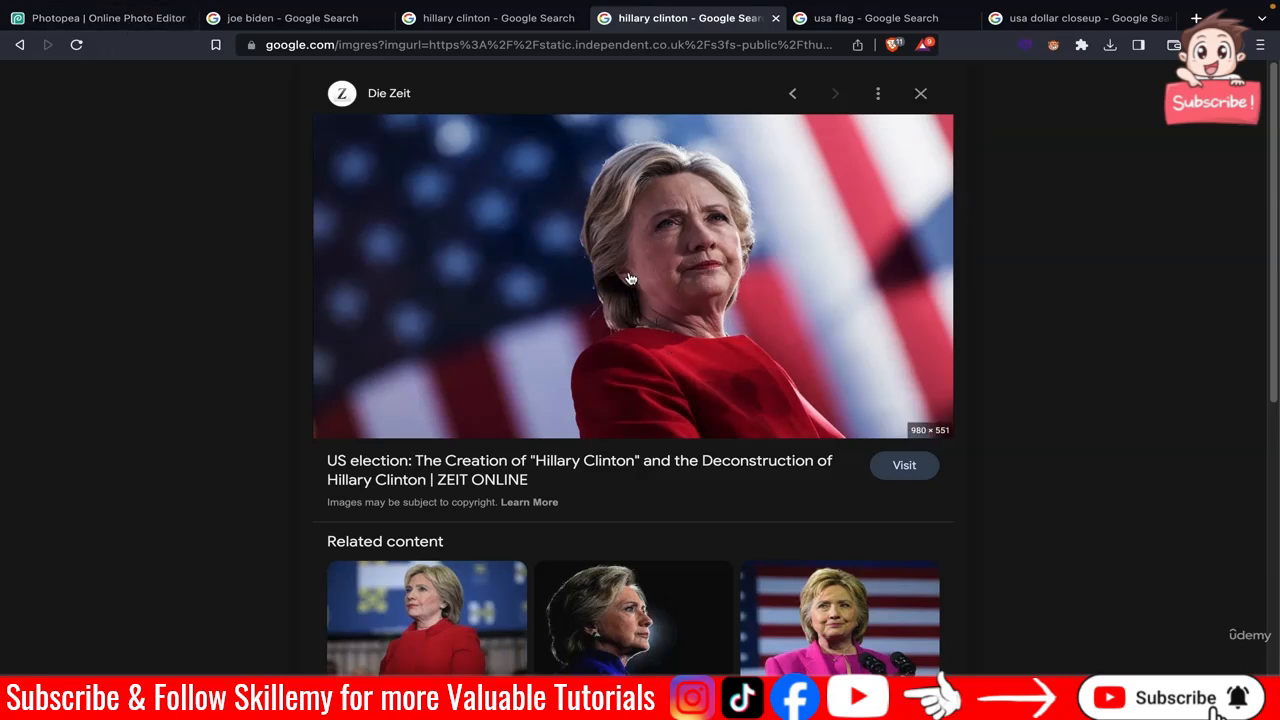
pyautogui.click(143, 22)
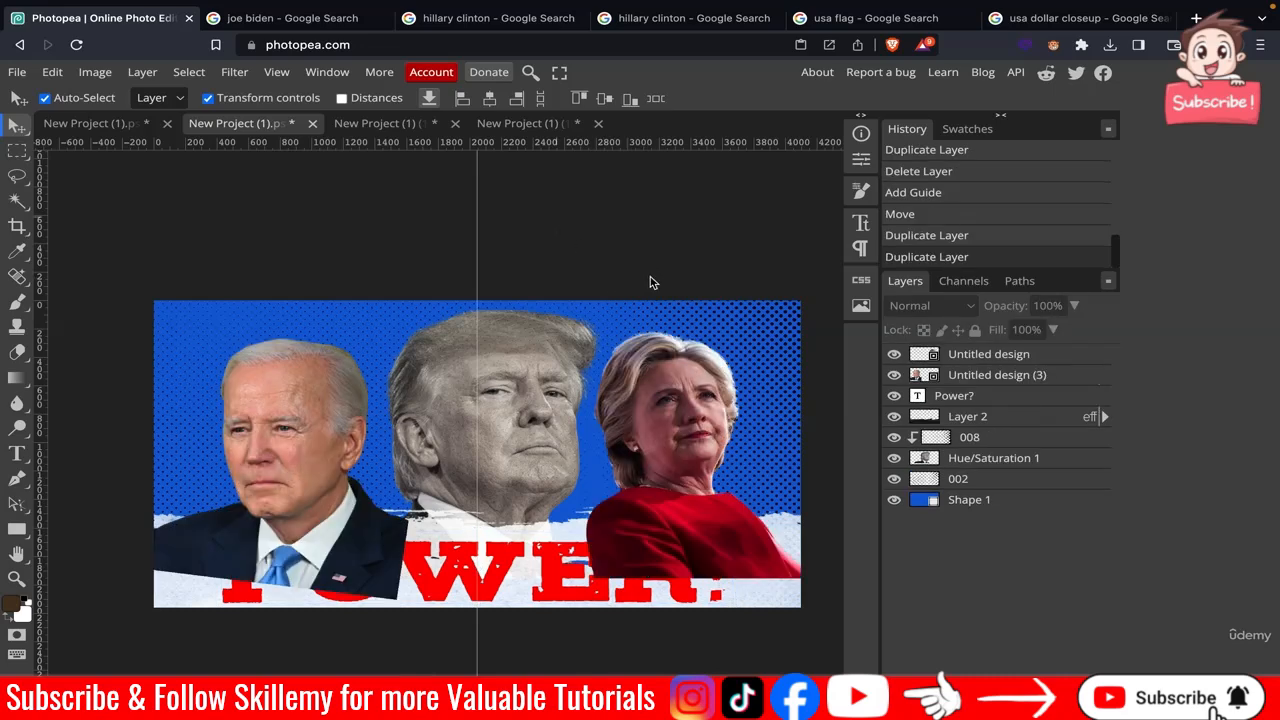
# Move the Biden and Clinton photo layers below the brush stroke and POWER? headline layers.
pyautogui.click(17, 72)
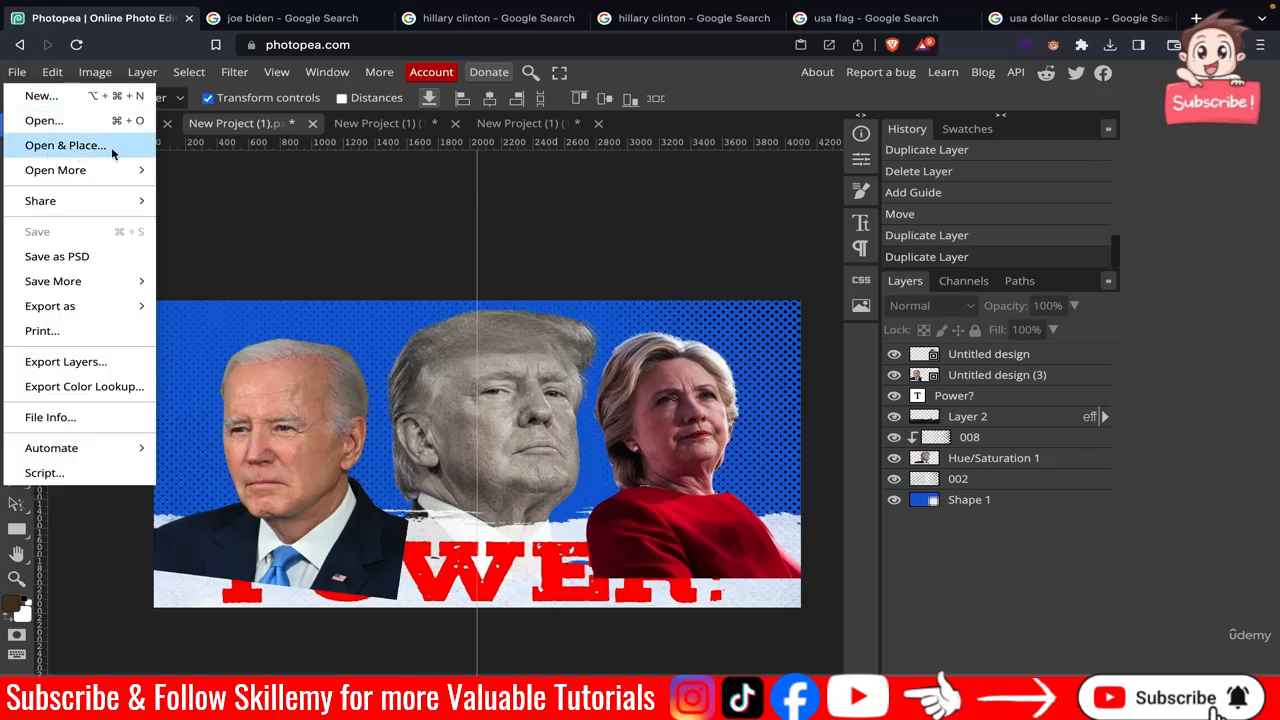
pyautogui.click(306, 228)
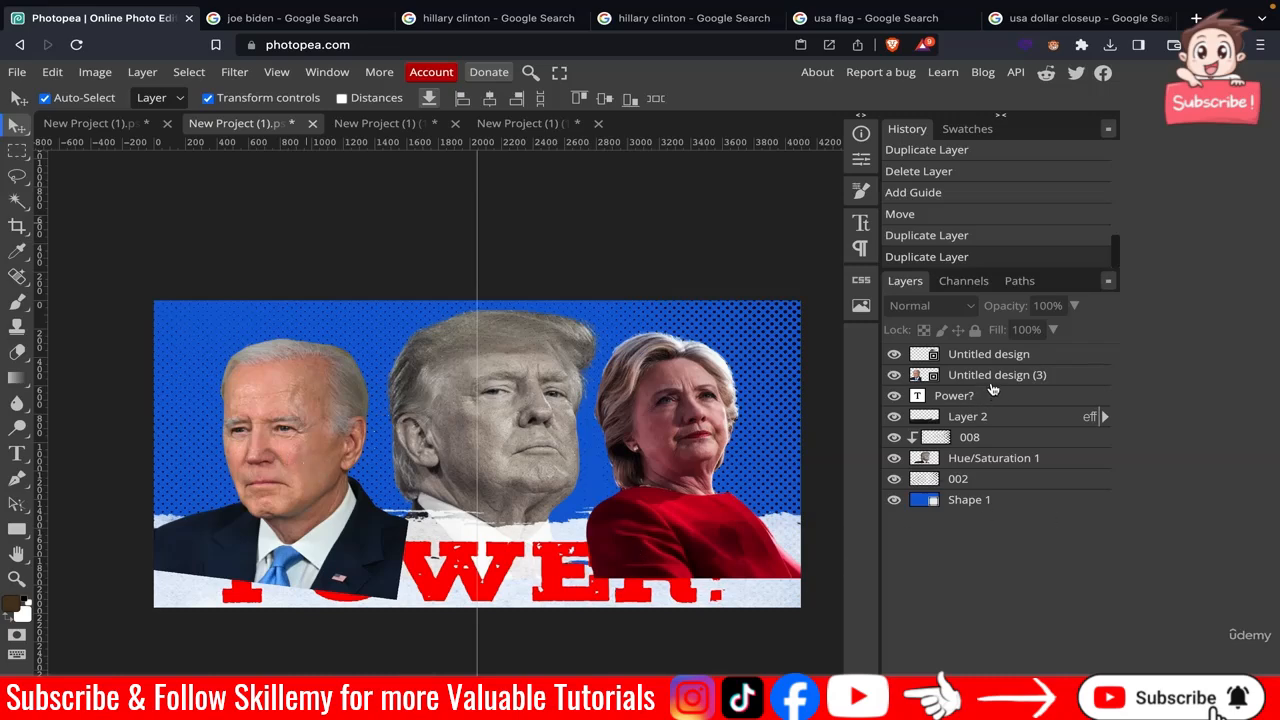
pyautogui.moveTo(993, 387); pyautogui.dragTo(980, 418)
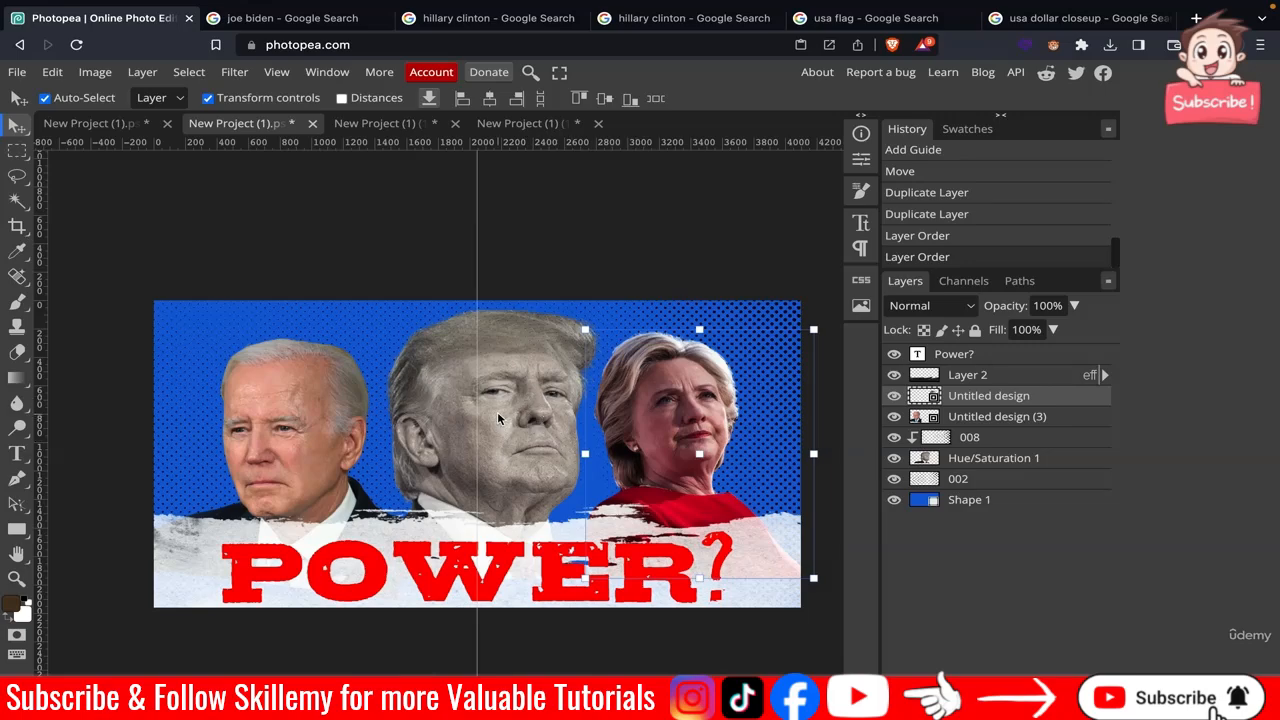
pyautogui.scroll(6, 497, 411)
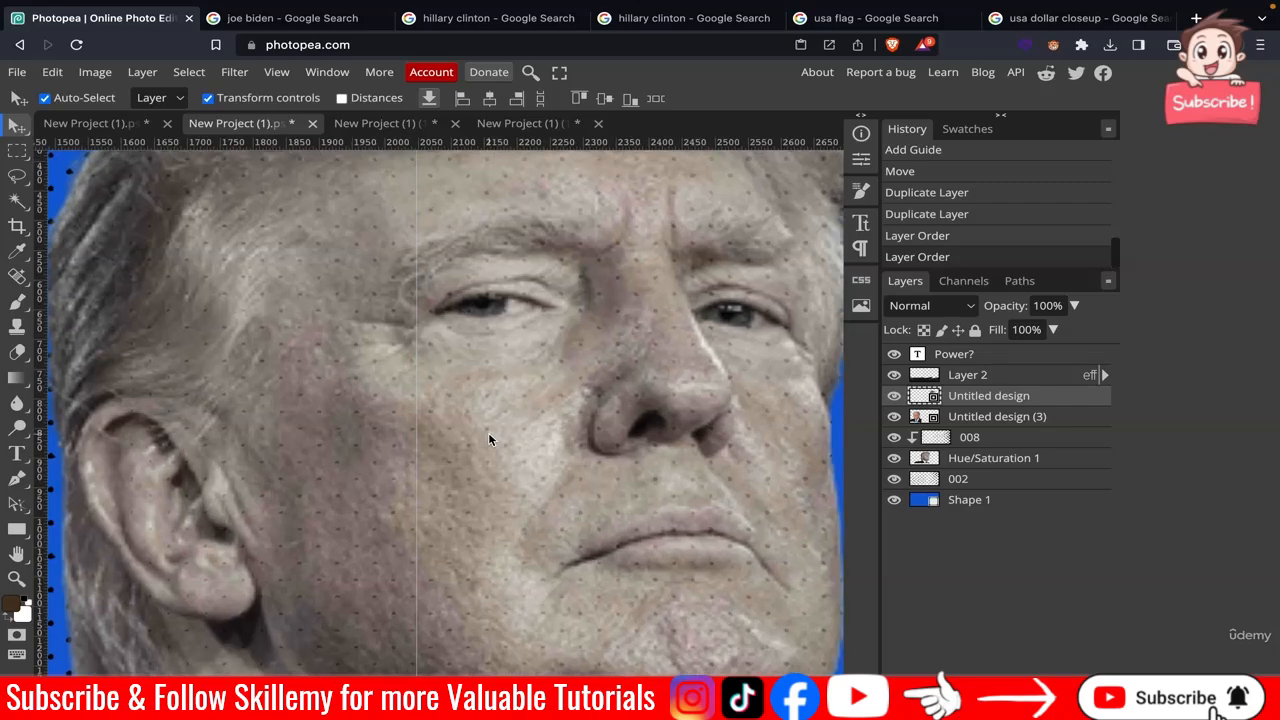
pyautogui.scroll(-5, 488, 438)
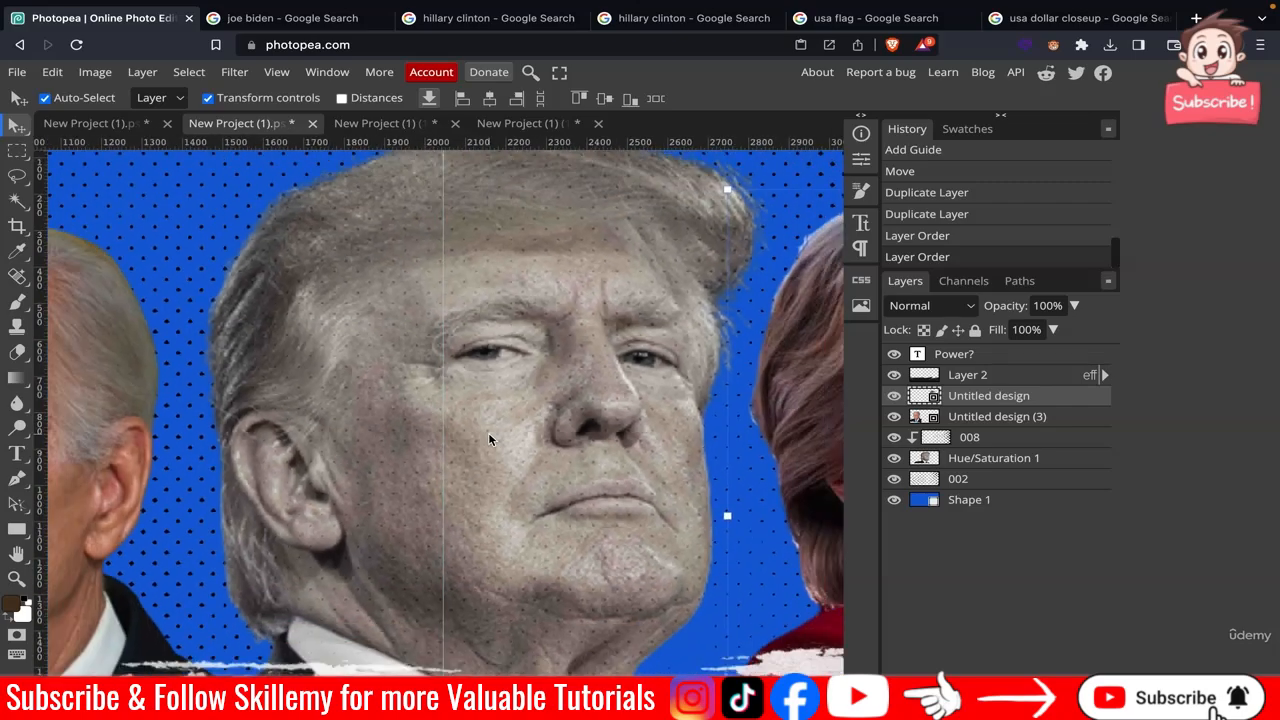
pyautogui.scroll(-5, 473, 466)
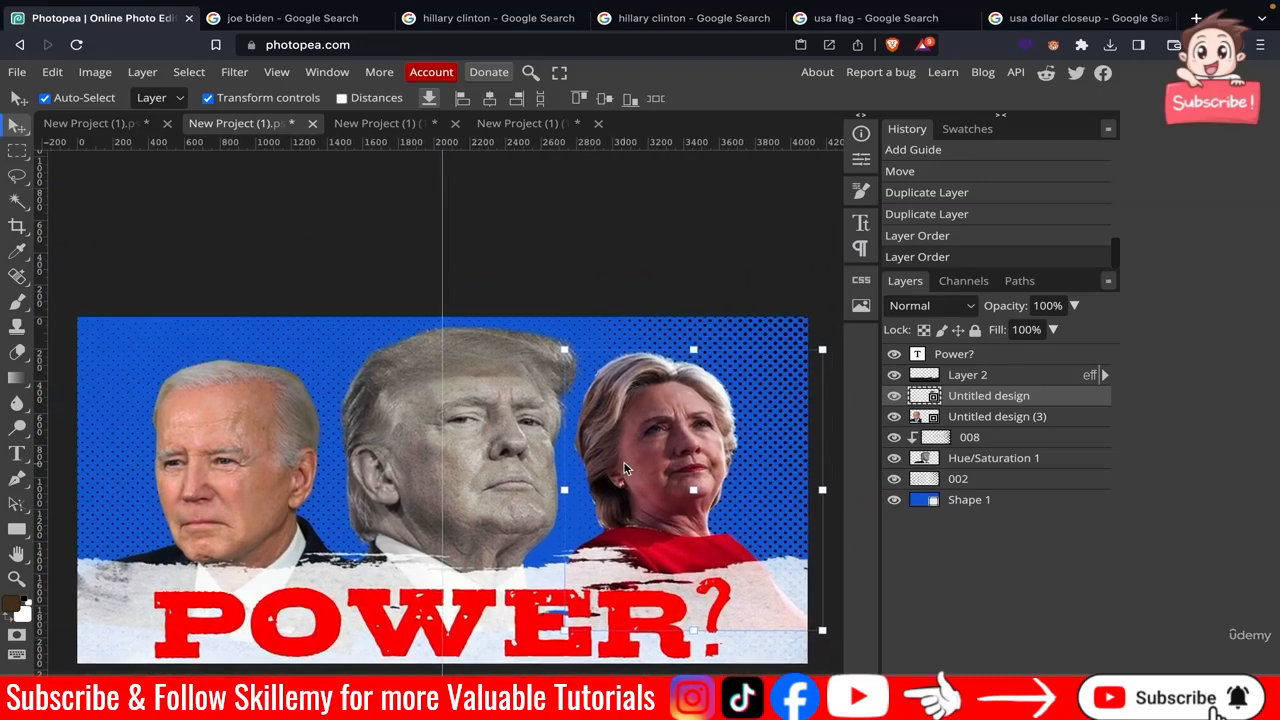
pyautogui.click(574, 280)
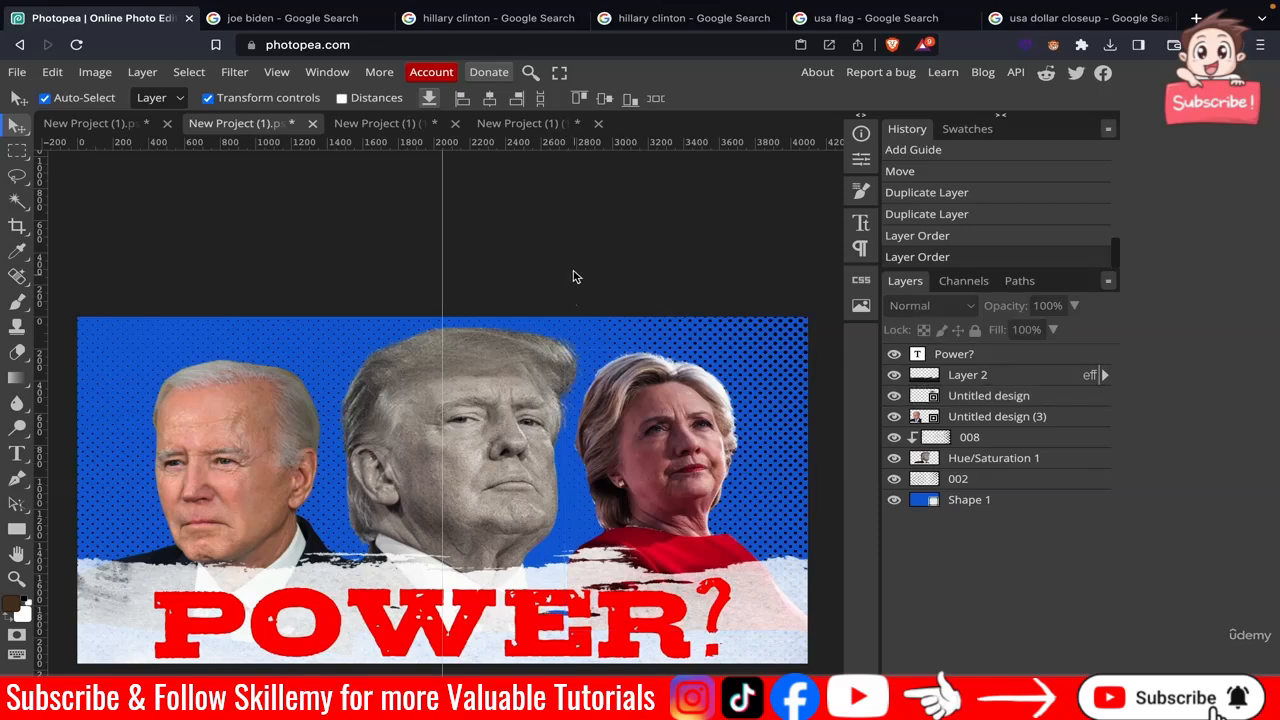
# Open the saved copy of the poster project, New Project (1) (3), as a separate document.
pyautogui.click(12, 76)
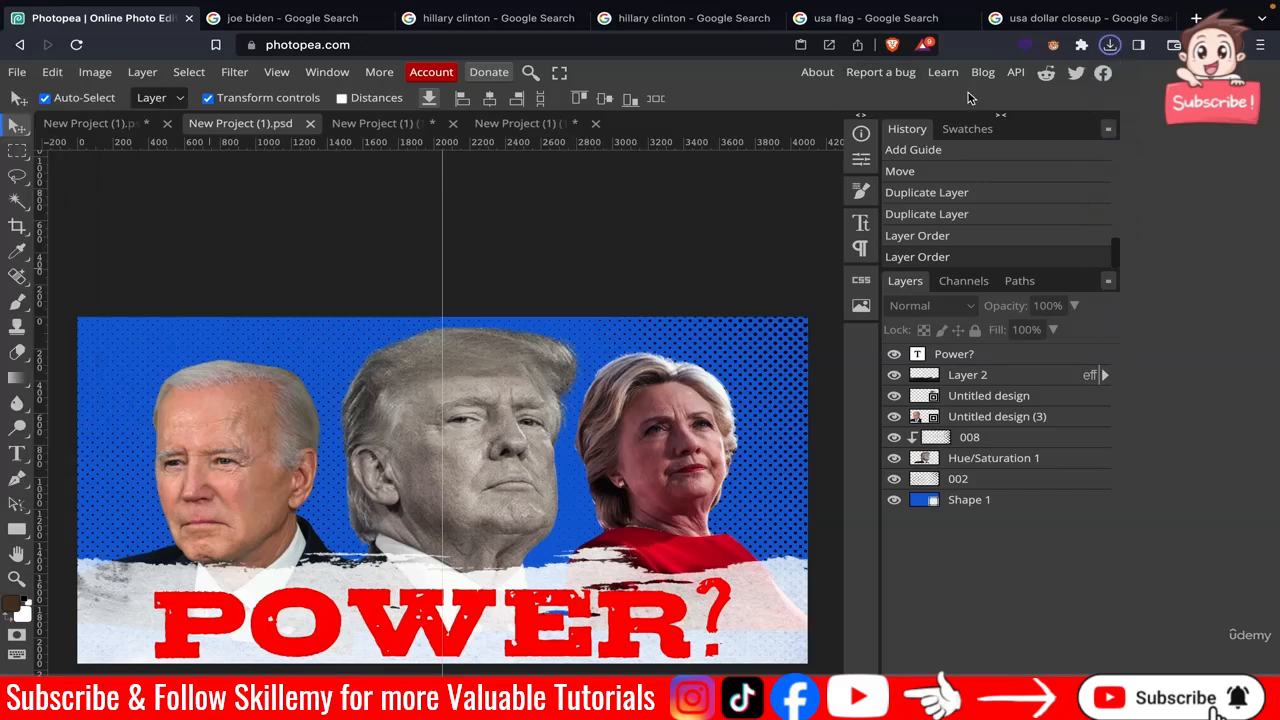
pyautogui.hotkey('ctrl', 'v')
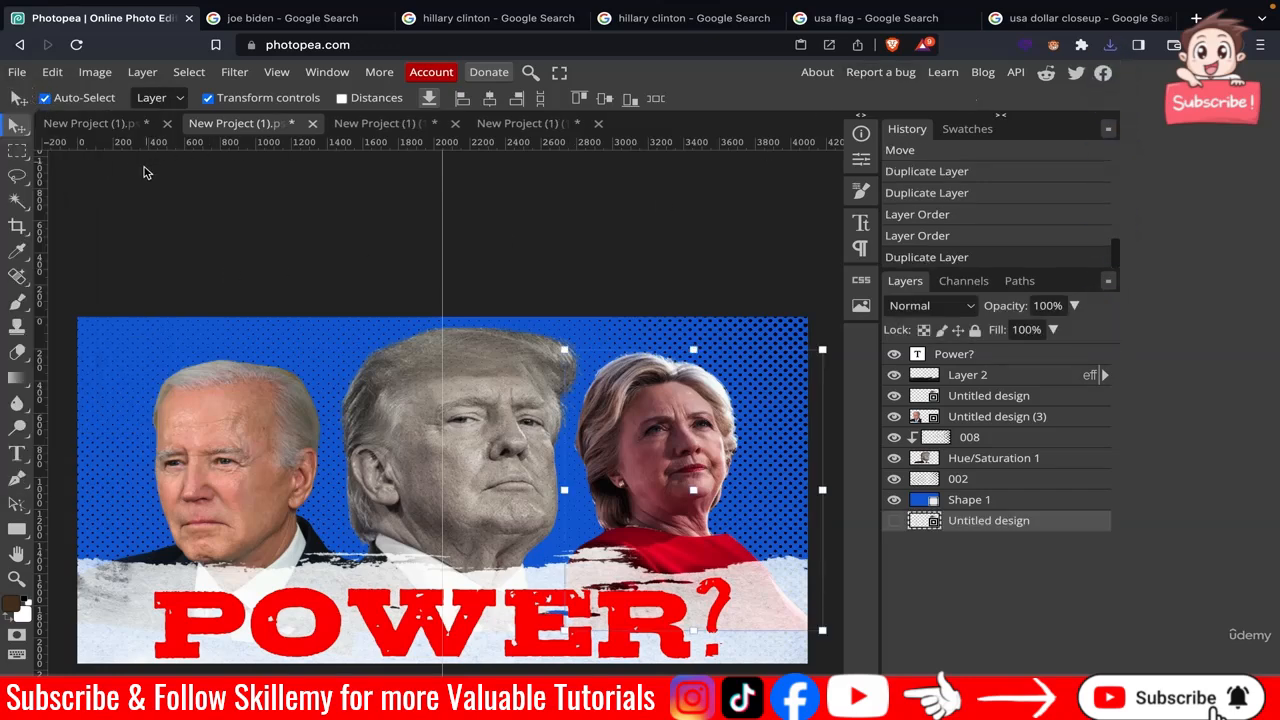
pyautogui.click(17, 72)
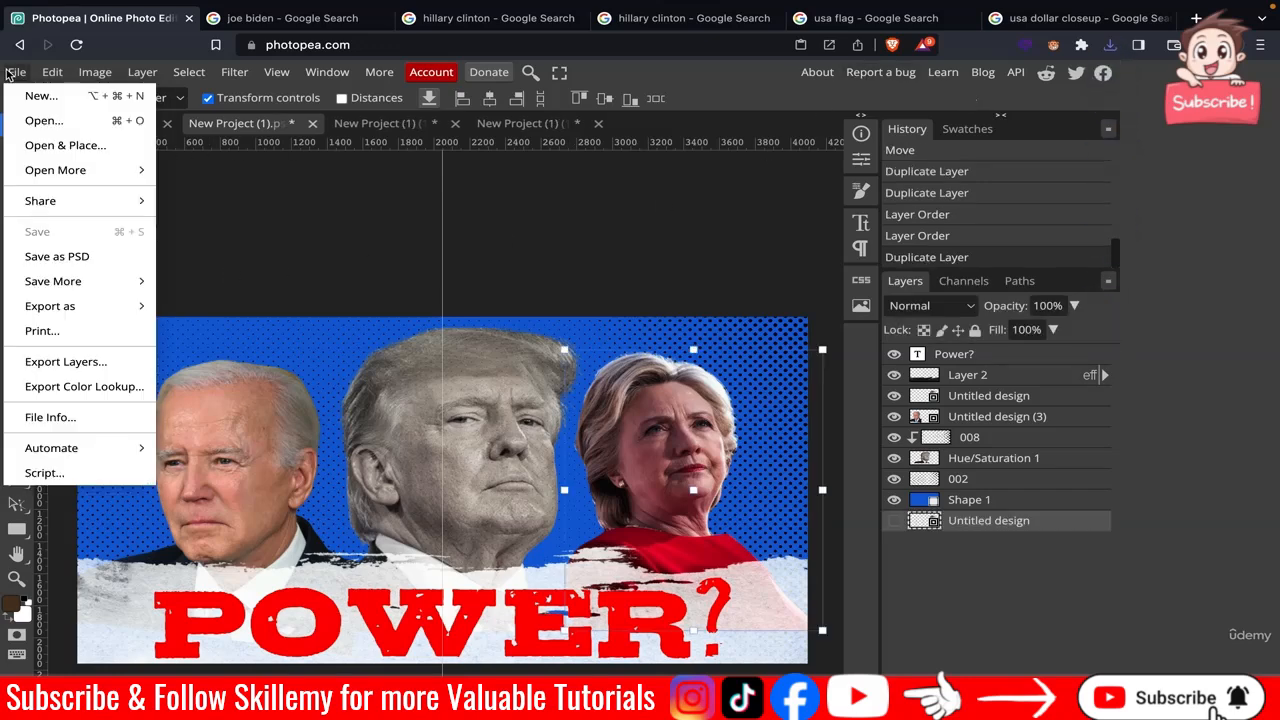
pyautogui.click(44, 120)
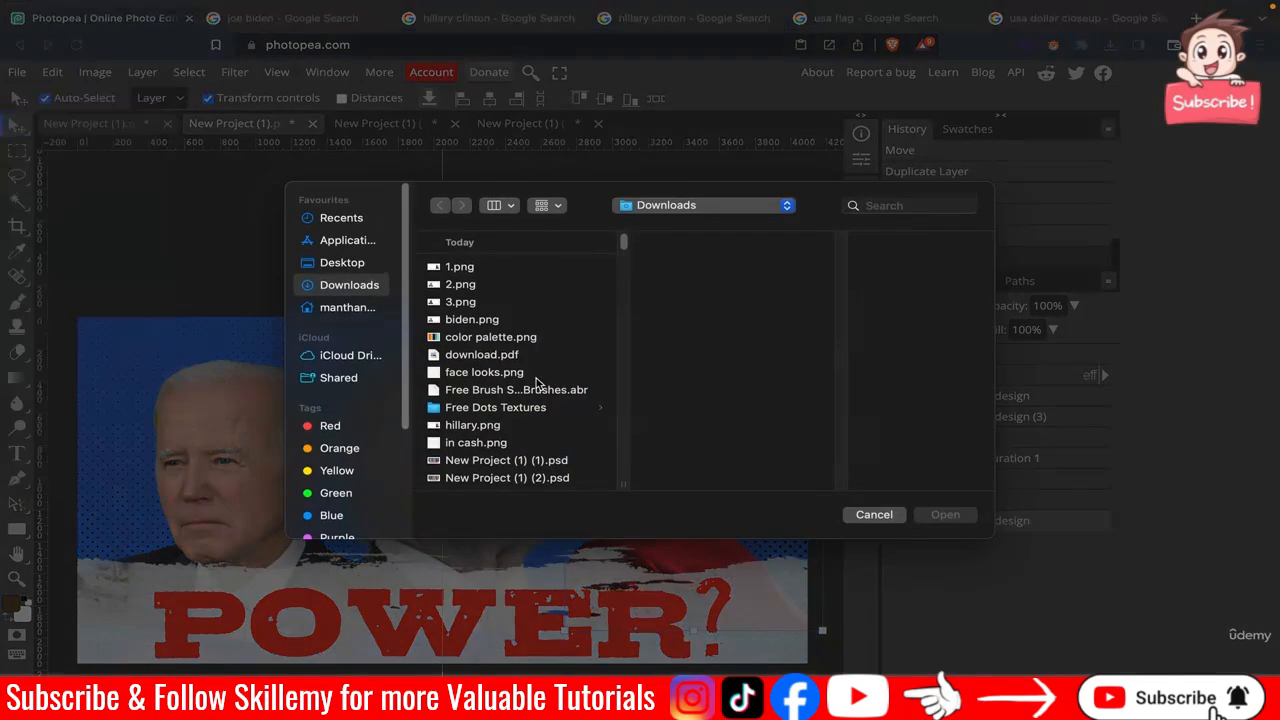
pyautogui.scroll(-3, 540, 388)
pyautogui.doubleClick(560, 400)
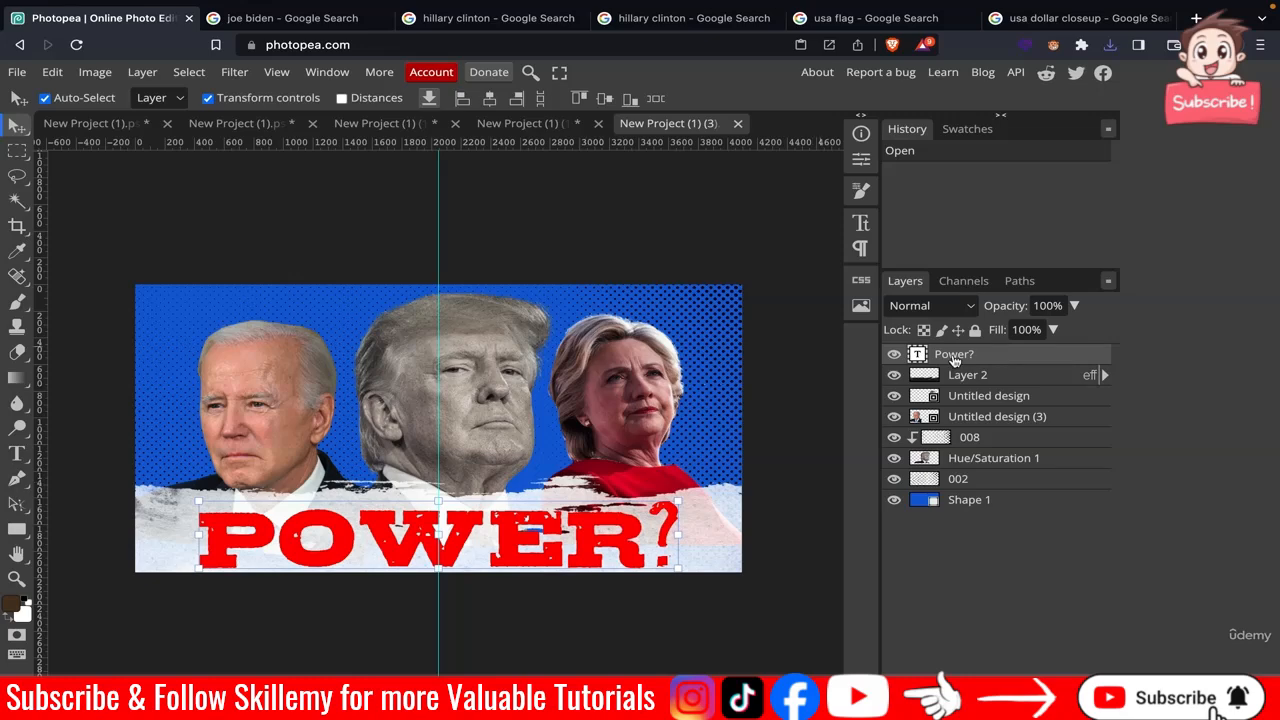
# Delete every layer in the copied document except the Hillary Clinton photo.
pyautogui.press('Delete')
pyautogui.press('Delete')
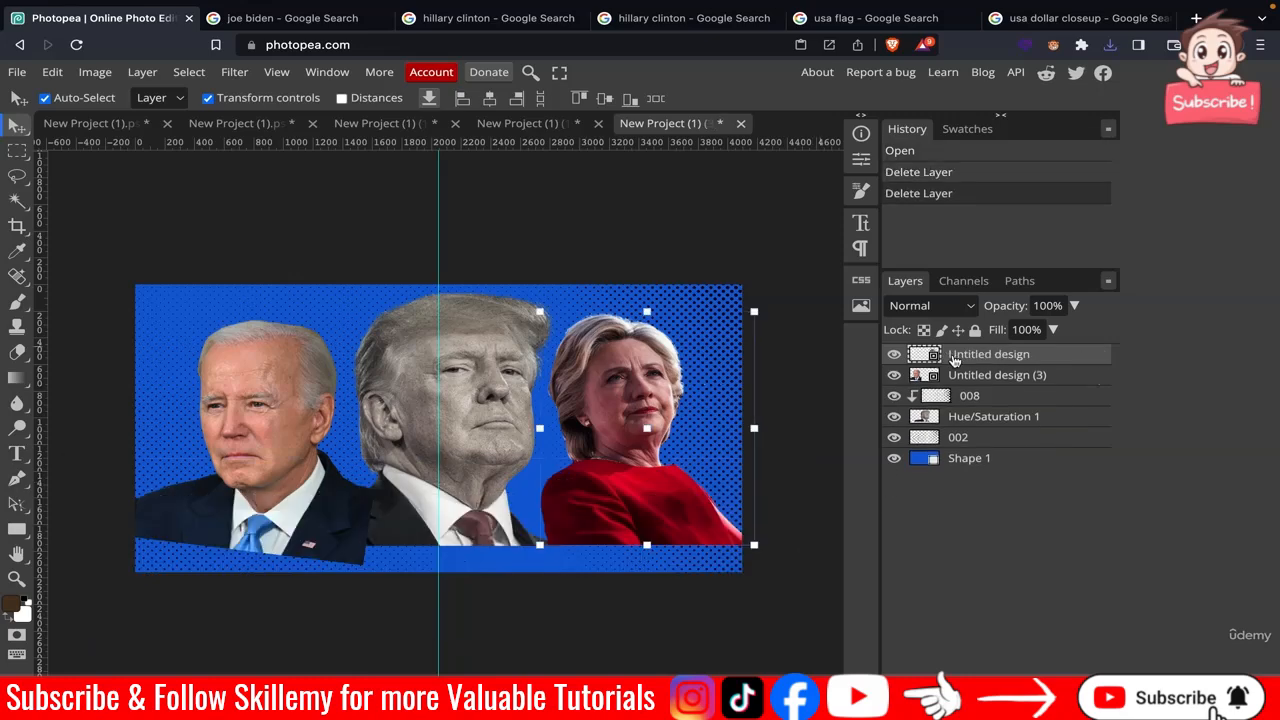
pyautogui.click(955, 359)
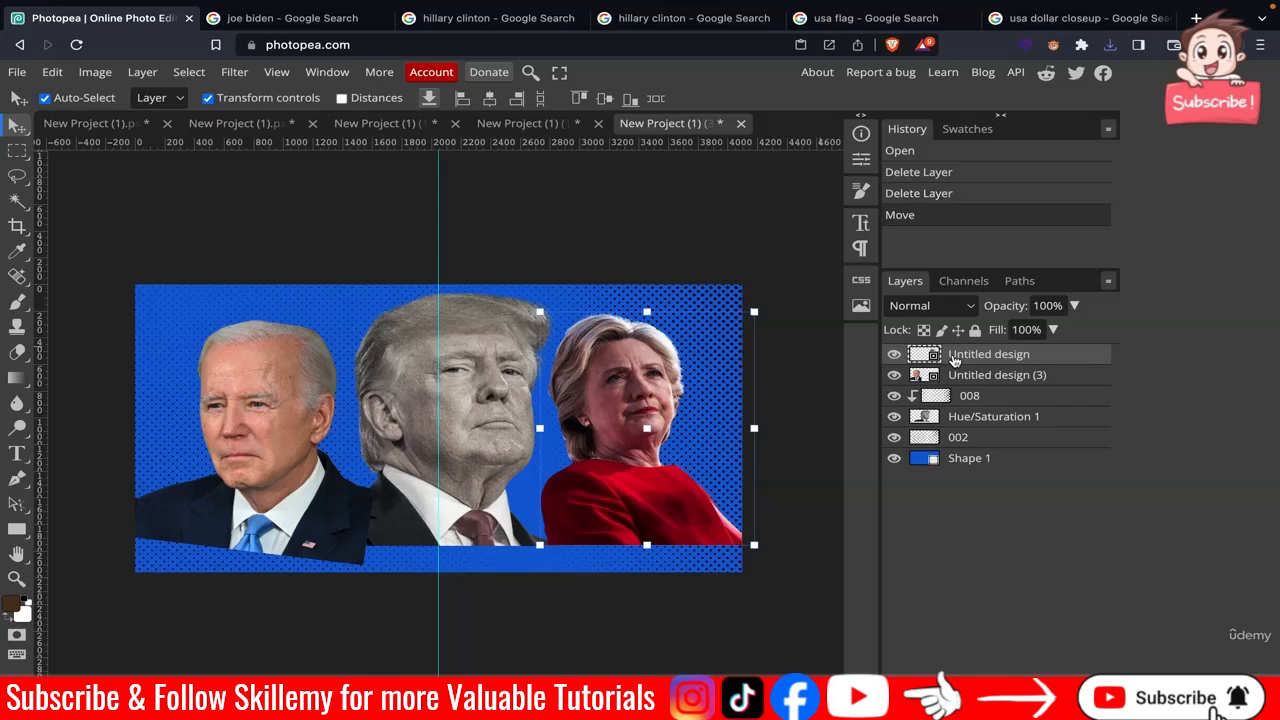
pyautogui.click(968, 375)
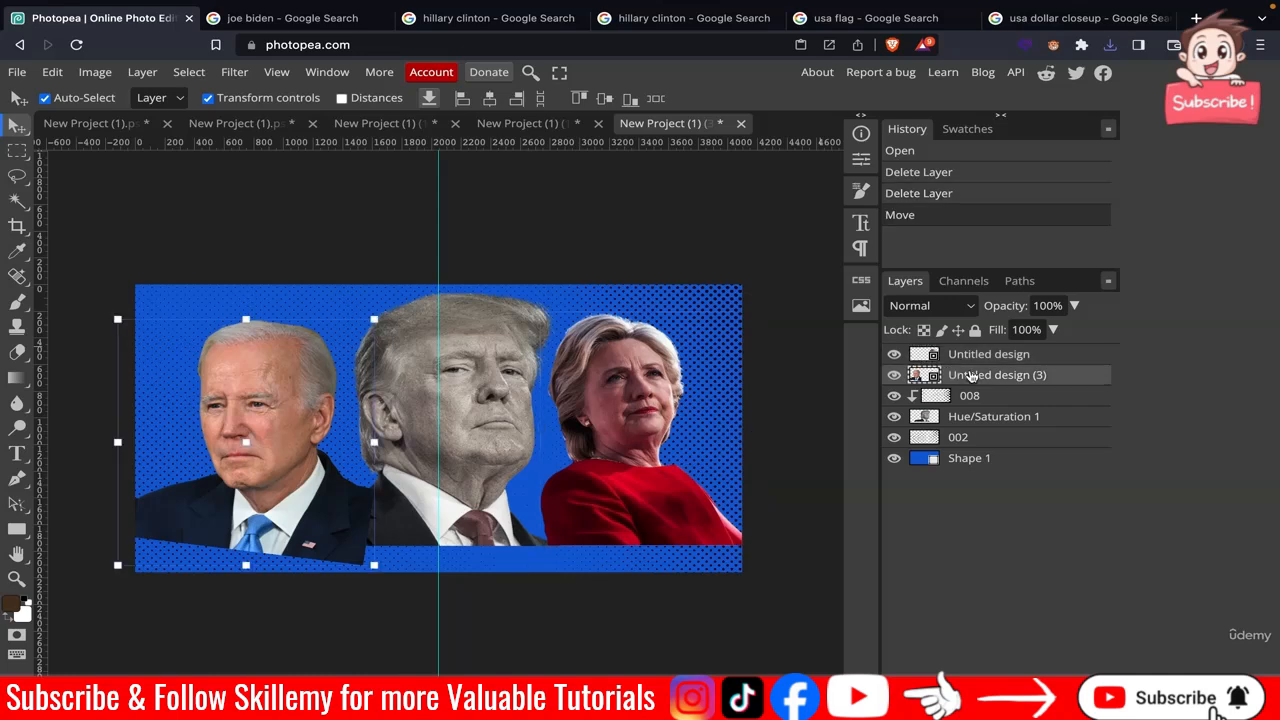
pyautogui.press('Delete')
pyautogui.press('Delete')
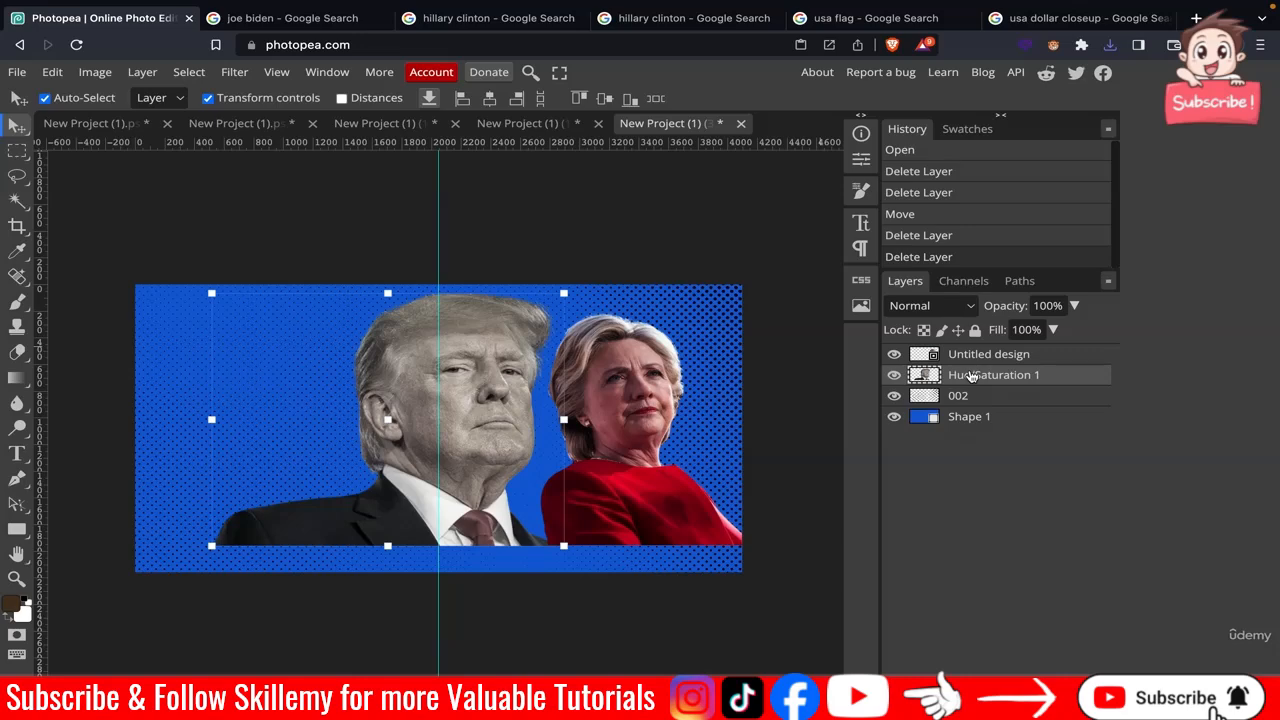
pyautogui.press('Delete')
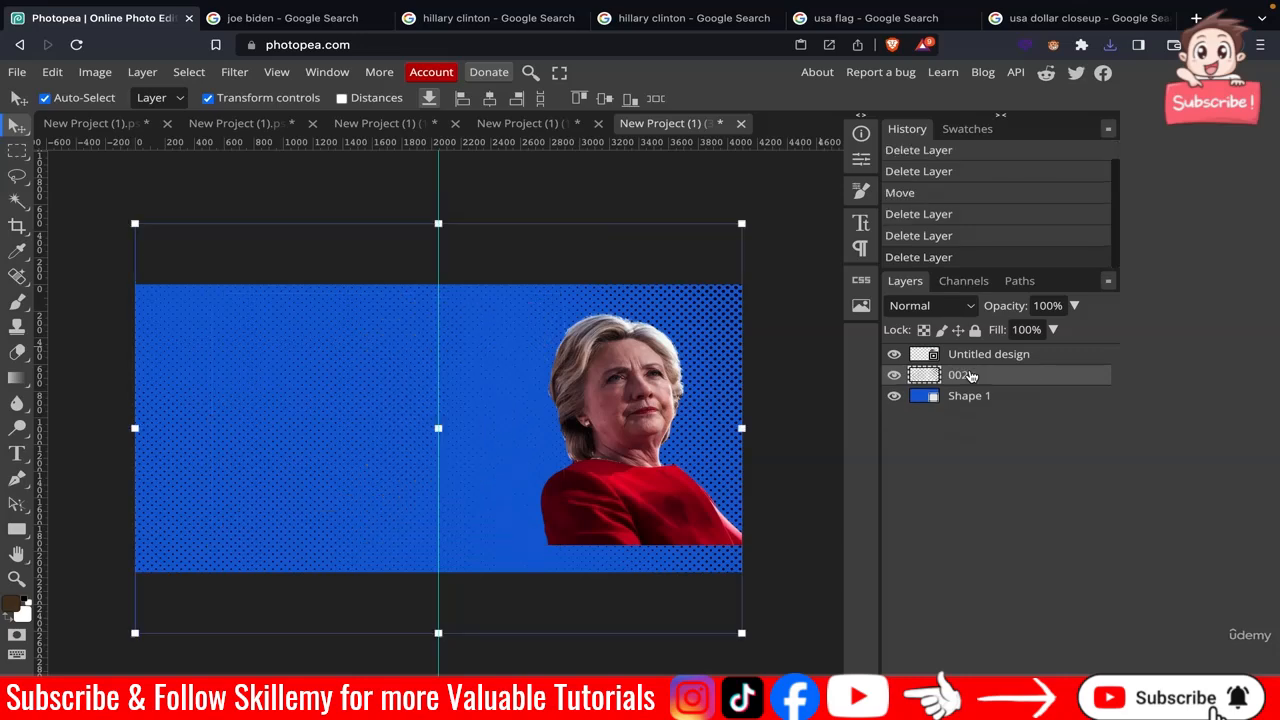
pyautogui.press('Delete')
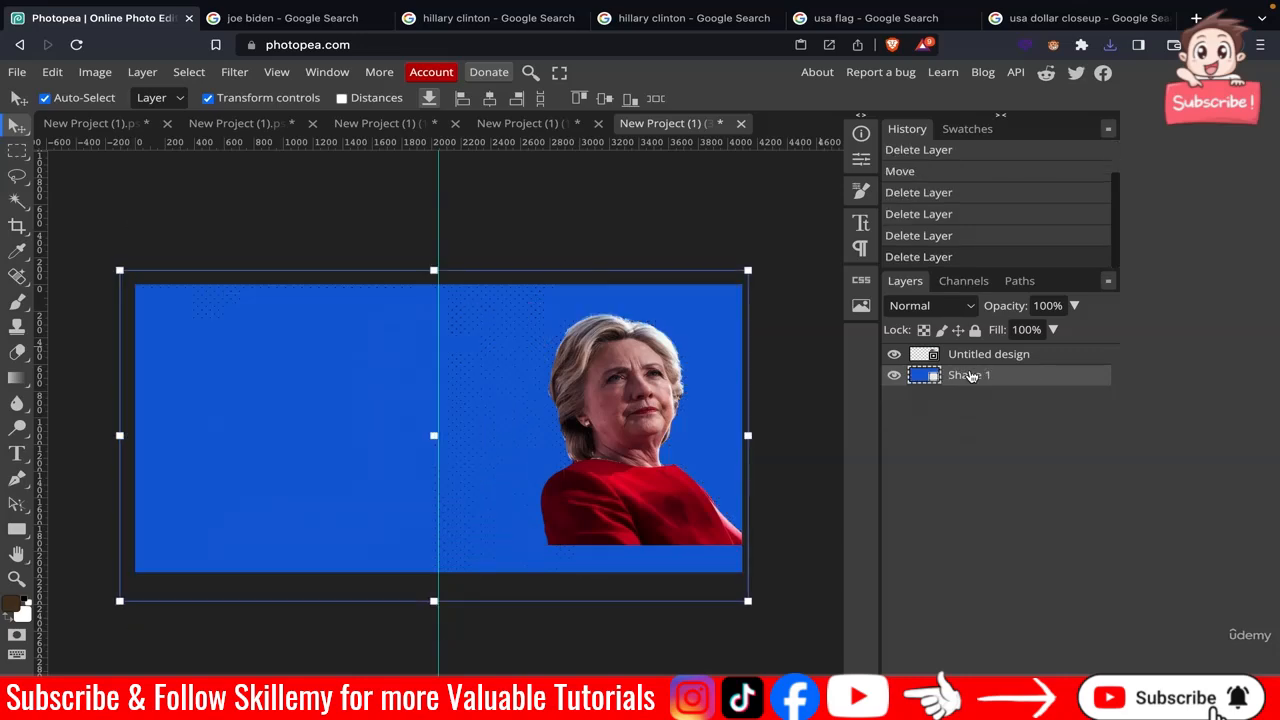
pyautogui.press('Delete')
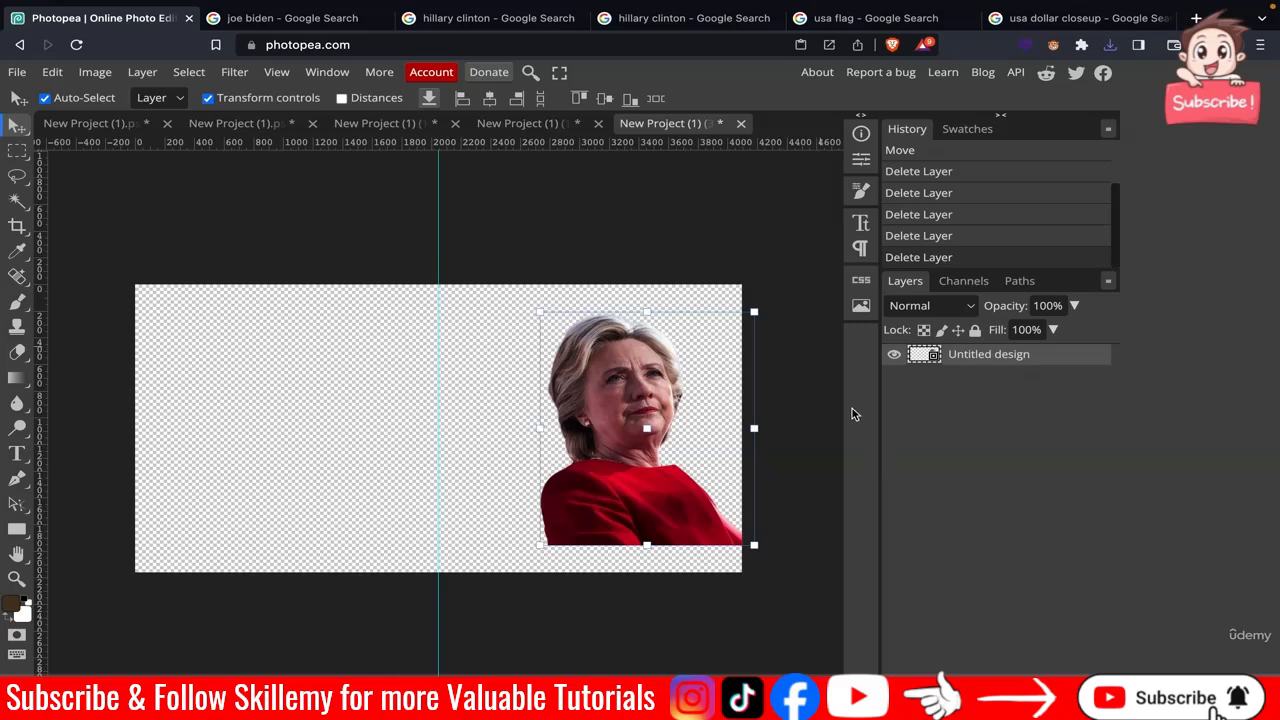
pyautogui.click(815, 402)
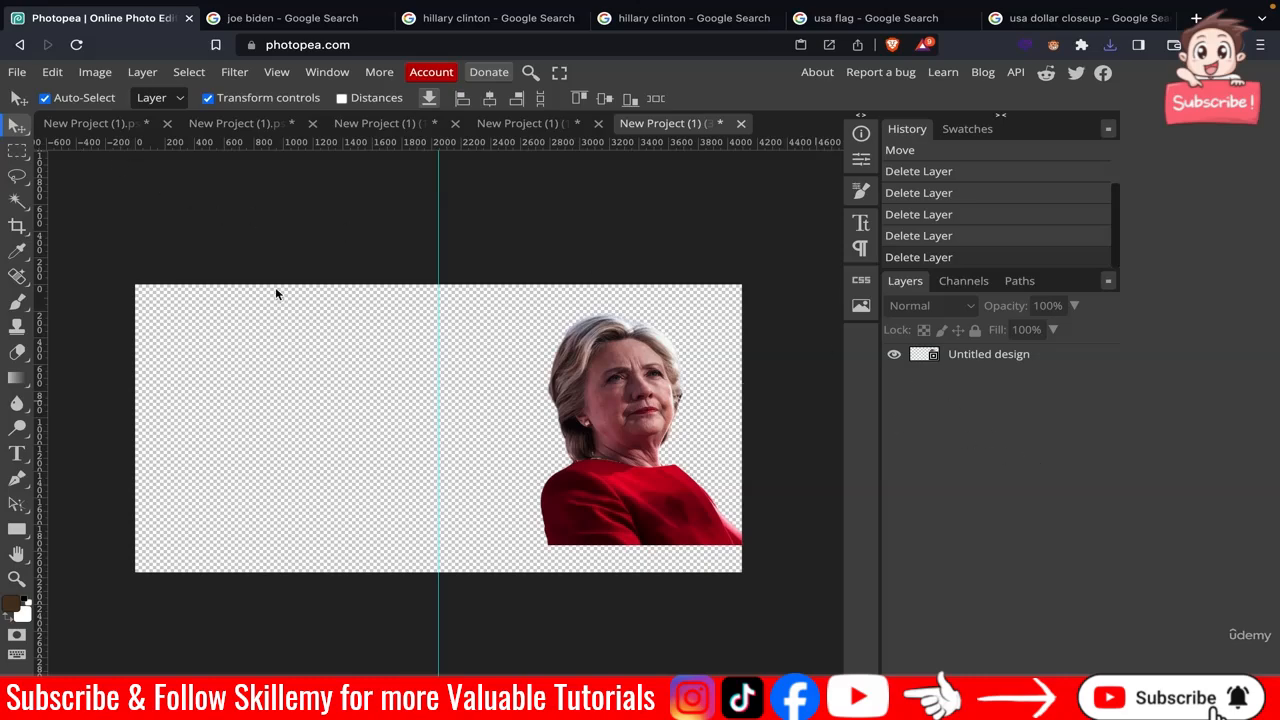
# Place the dots008.png halftone texture over Clinton's face and move its layer above the photo.
pyautogui.click(17, 80)
pyautogui.click(65, 145)
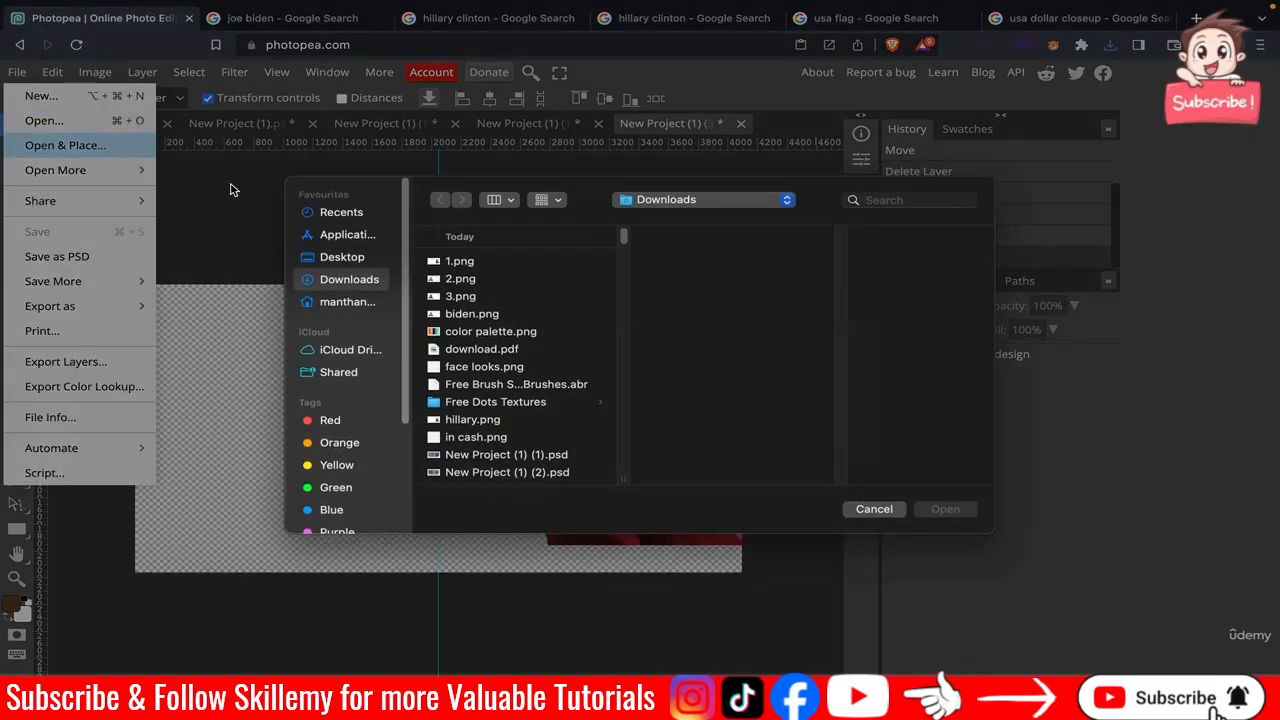
pyautogui.click(522, 408)
pyautogui.click(708, 322)
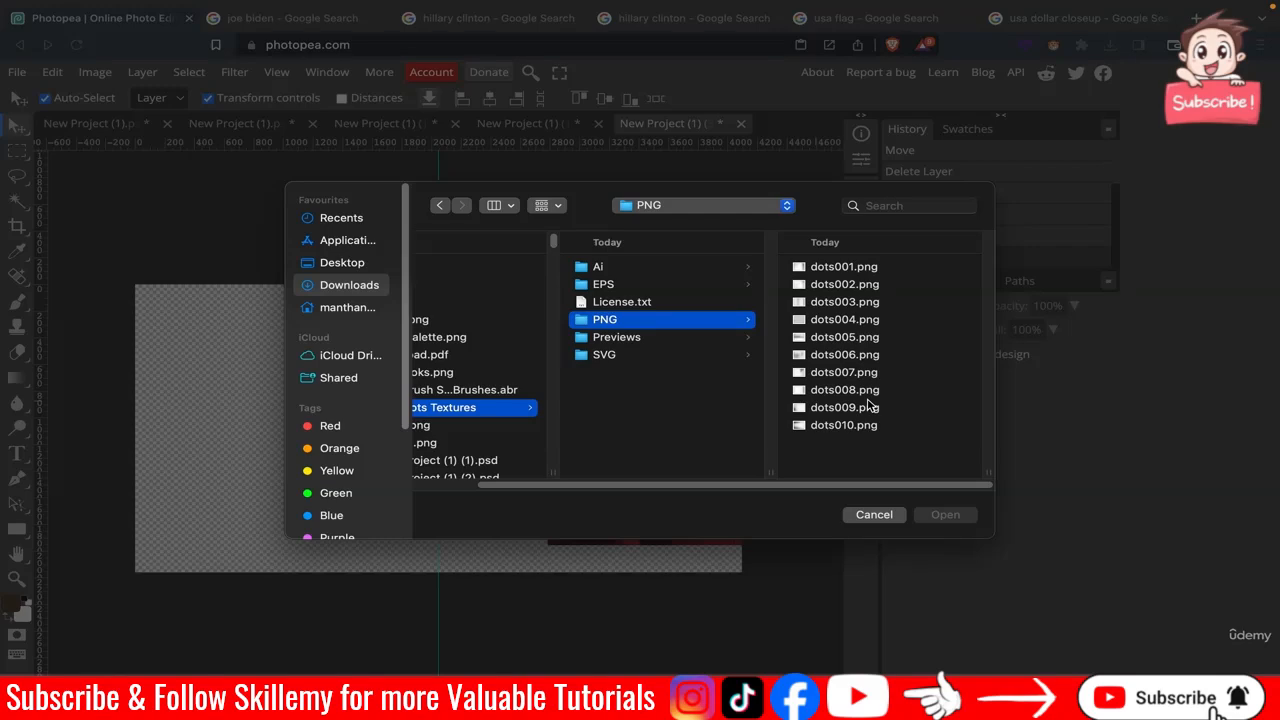
pyautogui.click(867, 390)
pyautogui.click(938, 514)
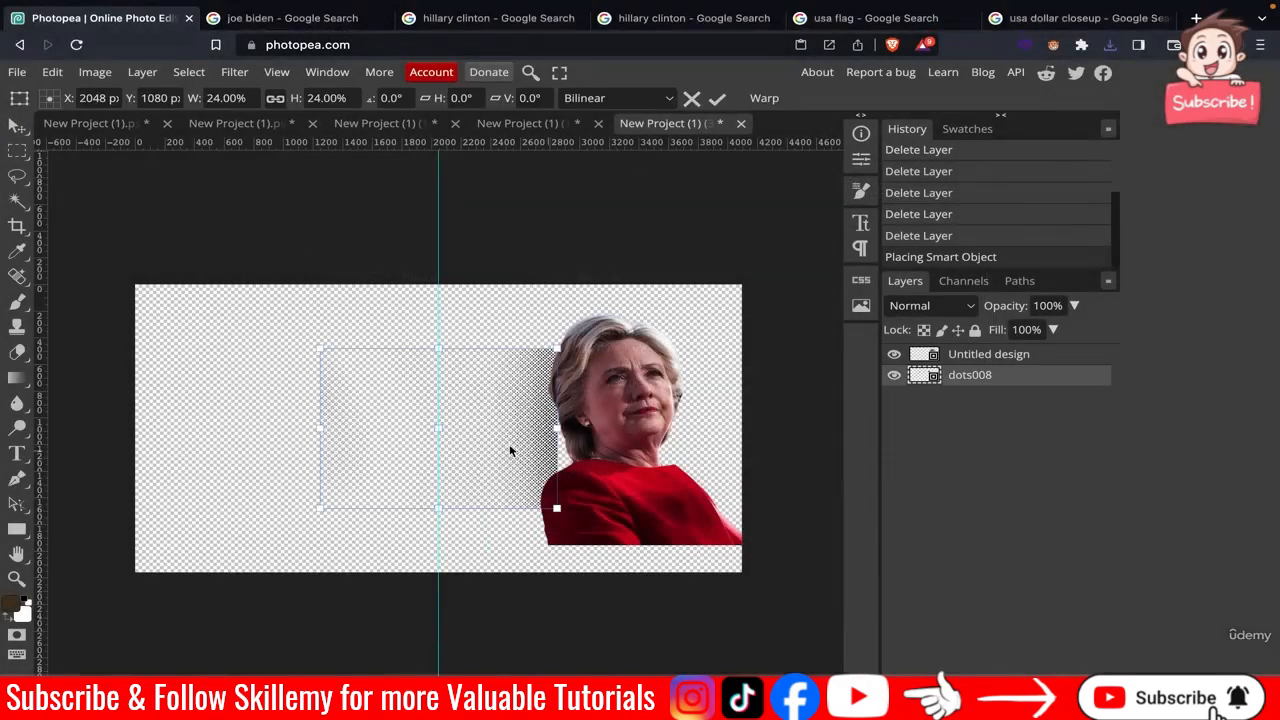
pyautogui.moveTo(490, 432); pyautogui.dragTo(682, 398)
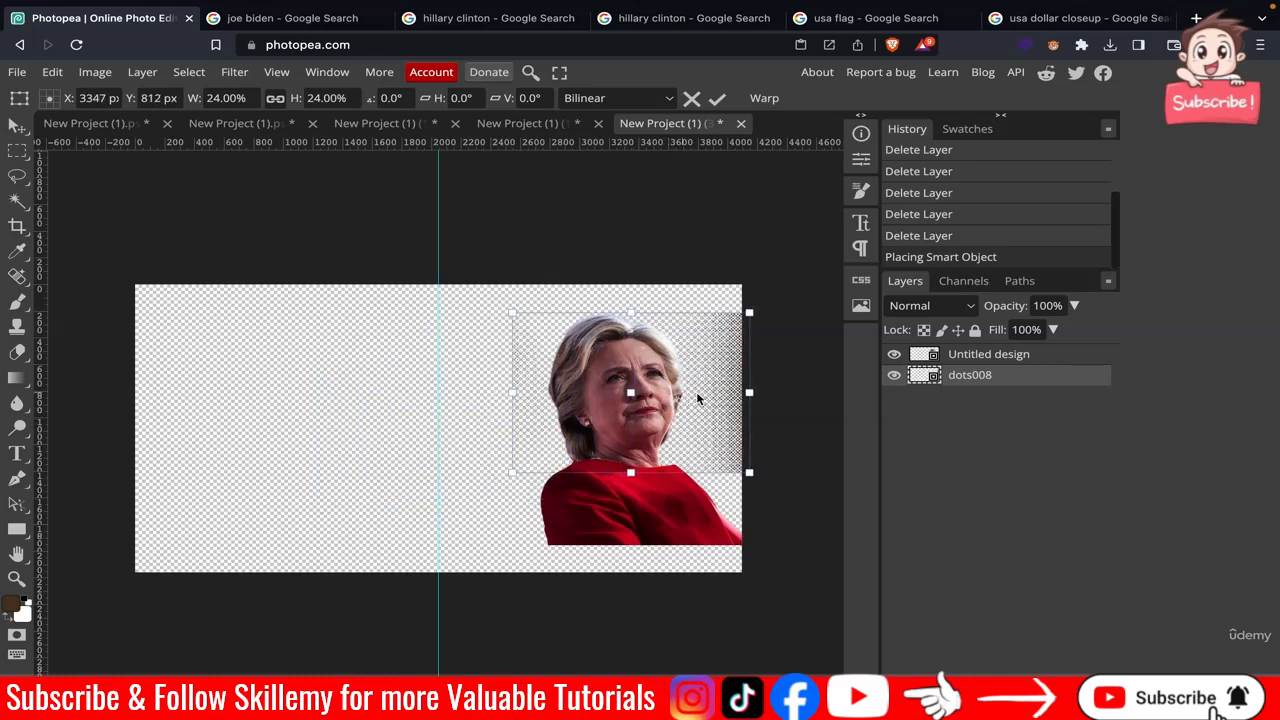
pyautogui.moveTo(972, 379); pyautogui.dragTo(966, 366)
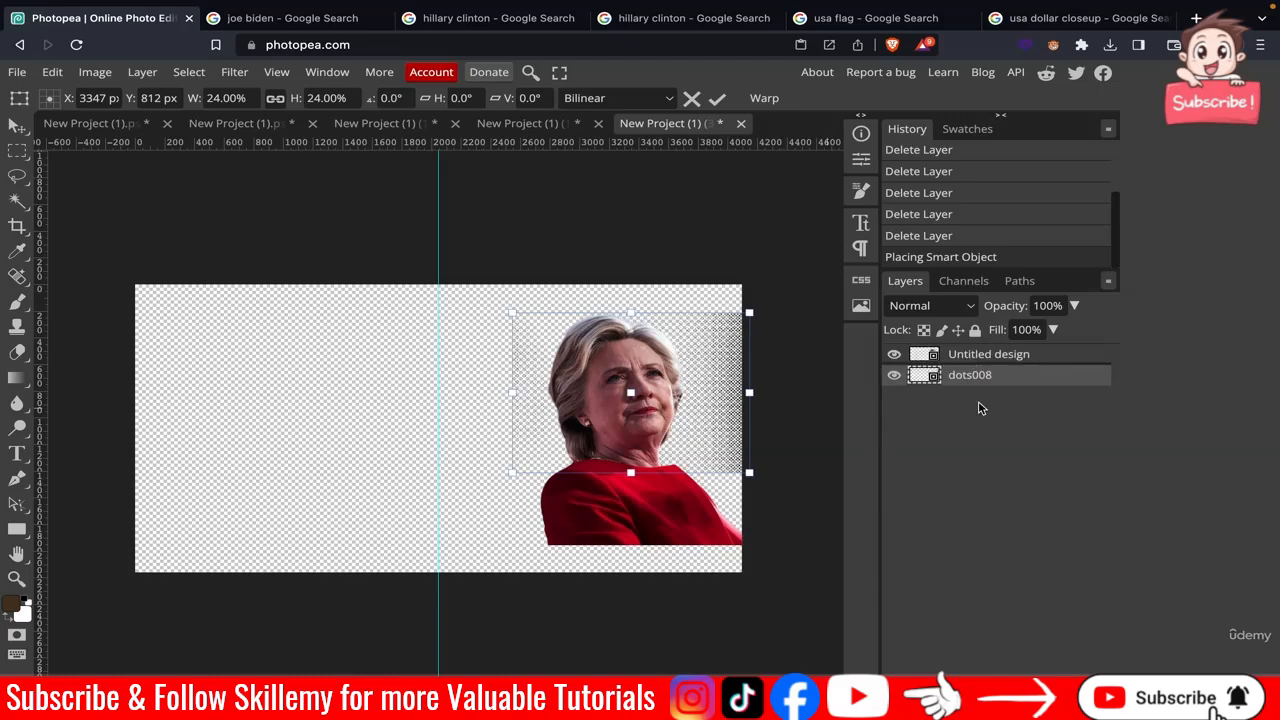
# Set the dots layer's blend mode to Soft Light and clip it to the Clinton photo.
pyautogui.click(951, 312)
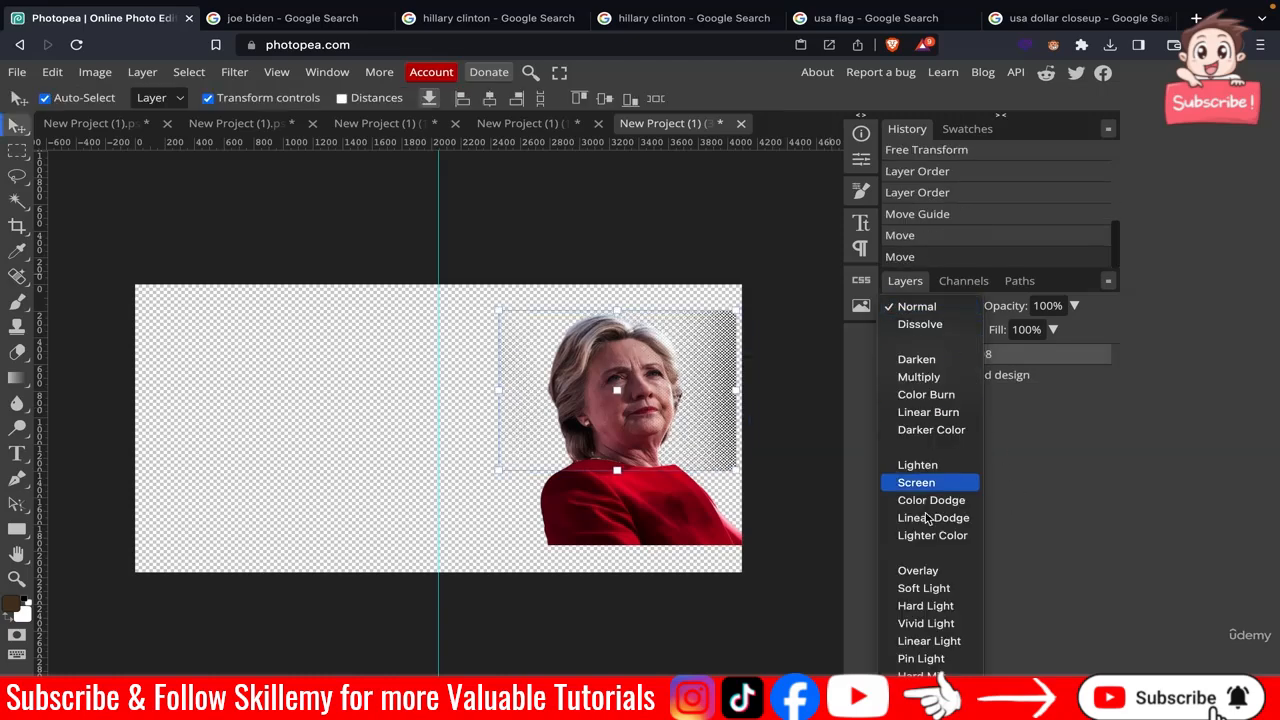
pyautogui.click(930, 595)
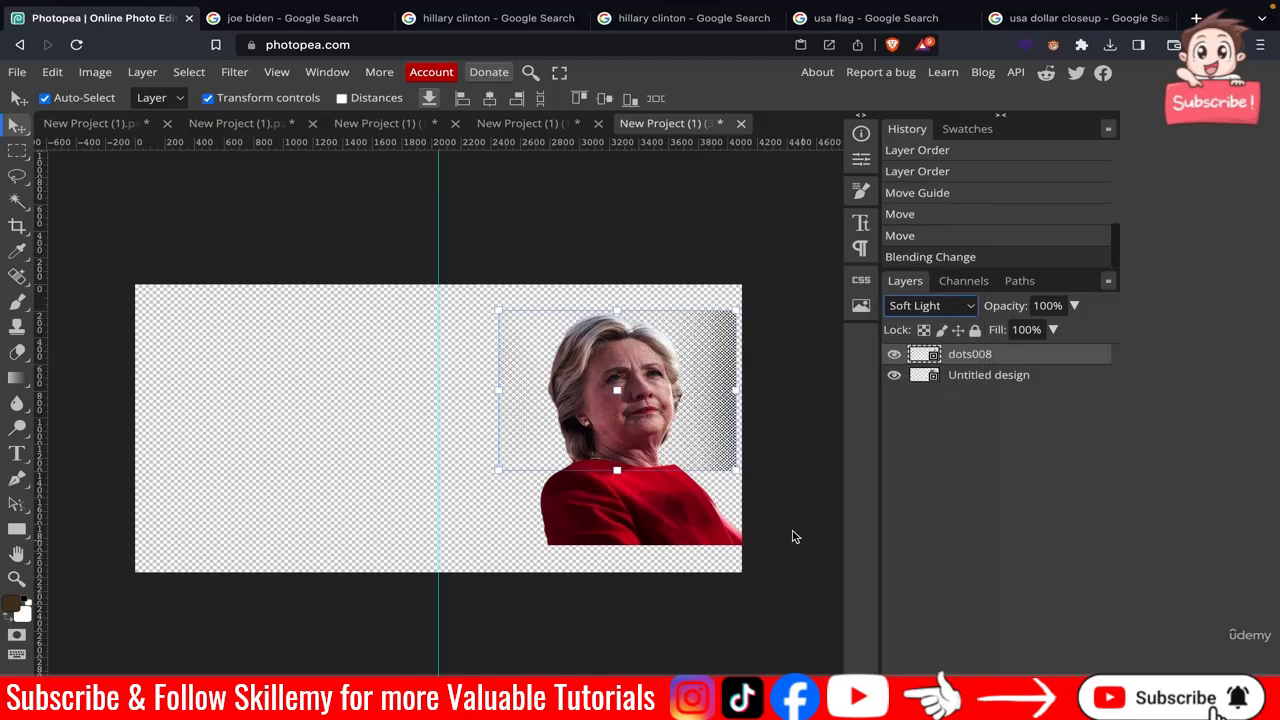
pyautogui.rightClick(969, 358)
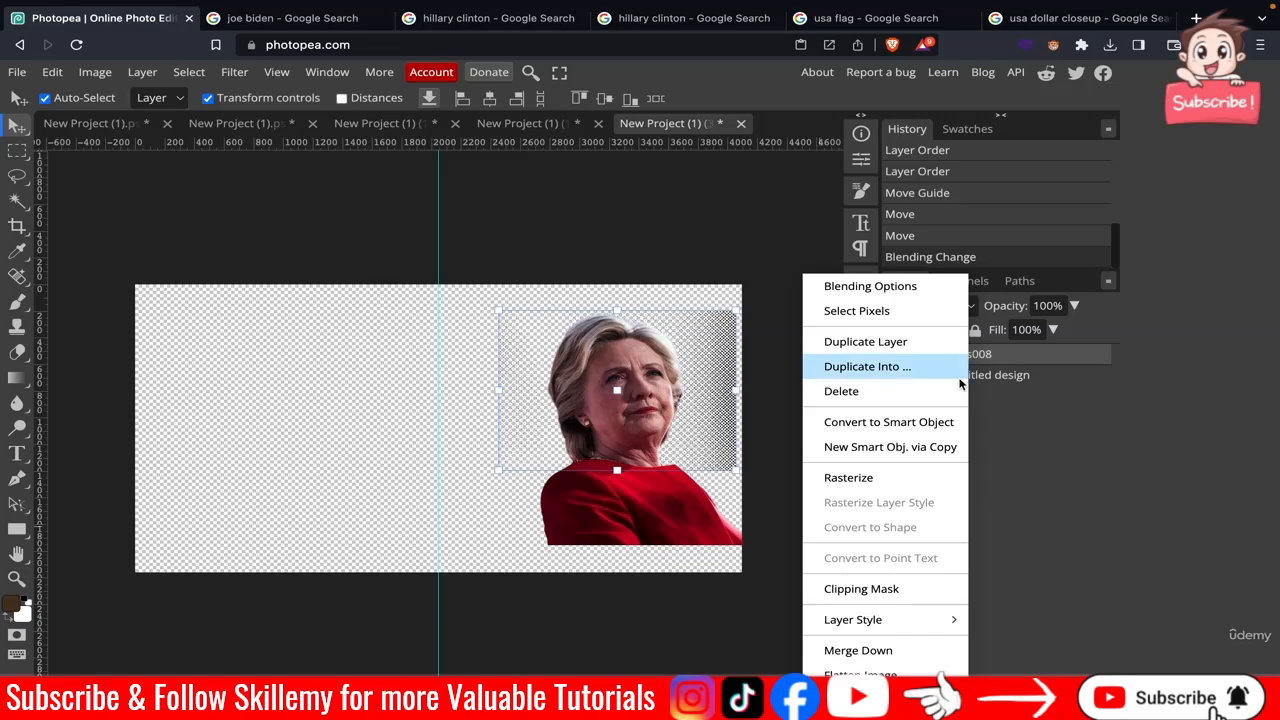
pyautogui.click(906, 582)
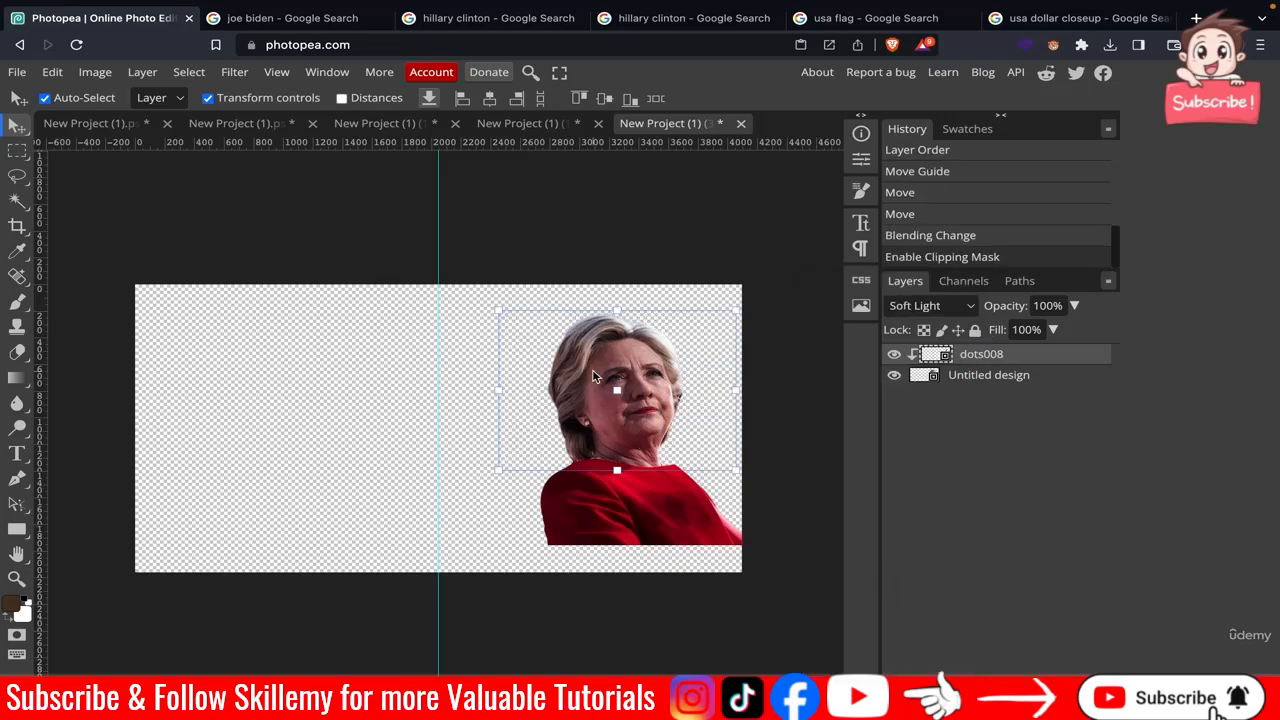
pyautogui.scroll(8, 592, 376)
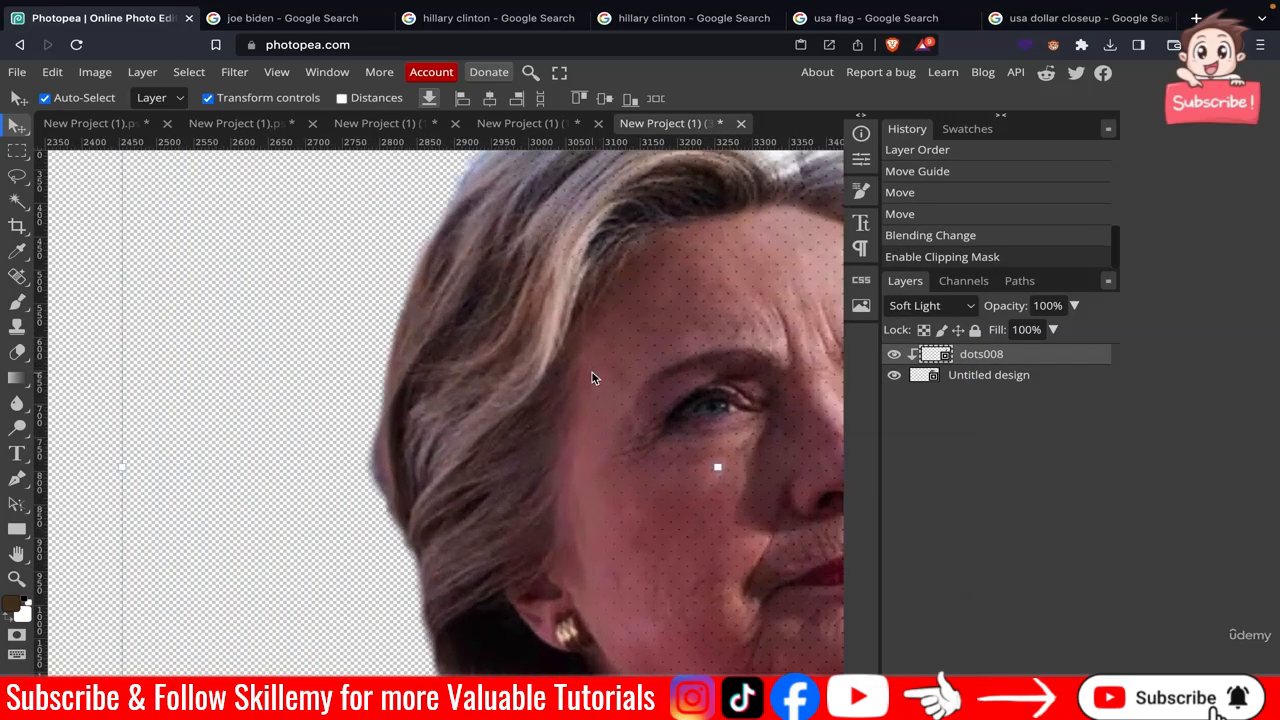
# Add a Hue/Saturation adjustment layer to the Clinton document and set its saturation to -81.
pyautogui.scroll(-6, 592, 376)
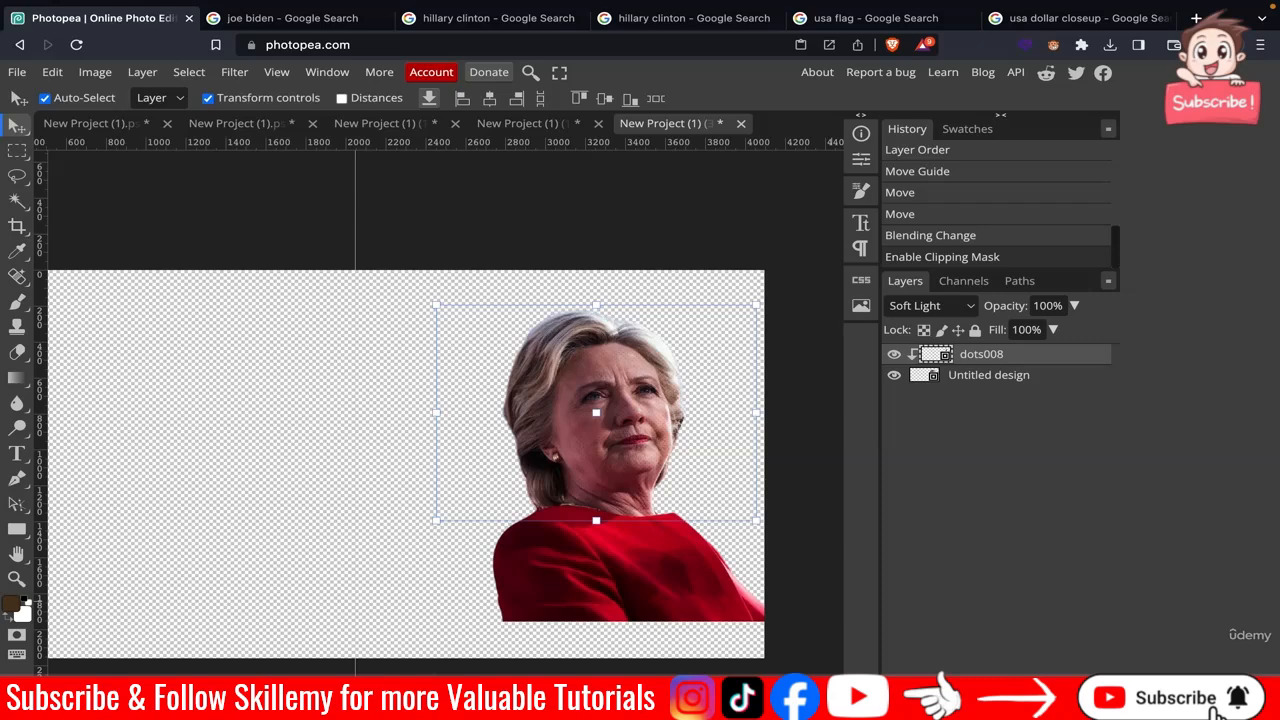
pyautogui.click(1004, 705)
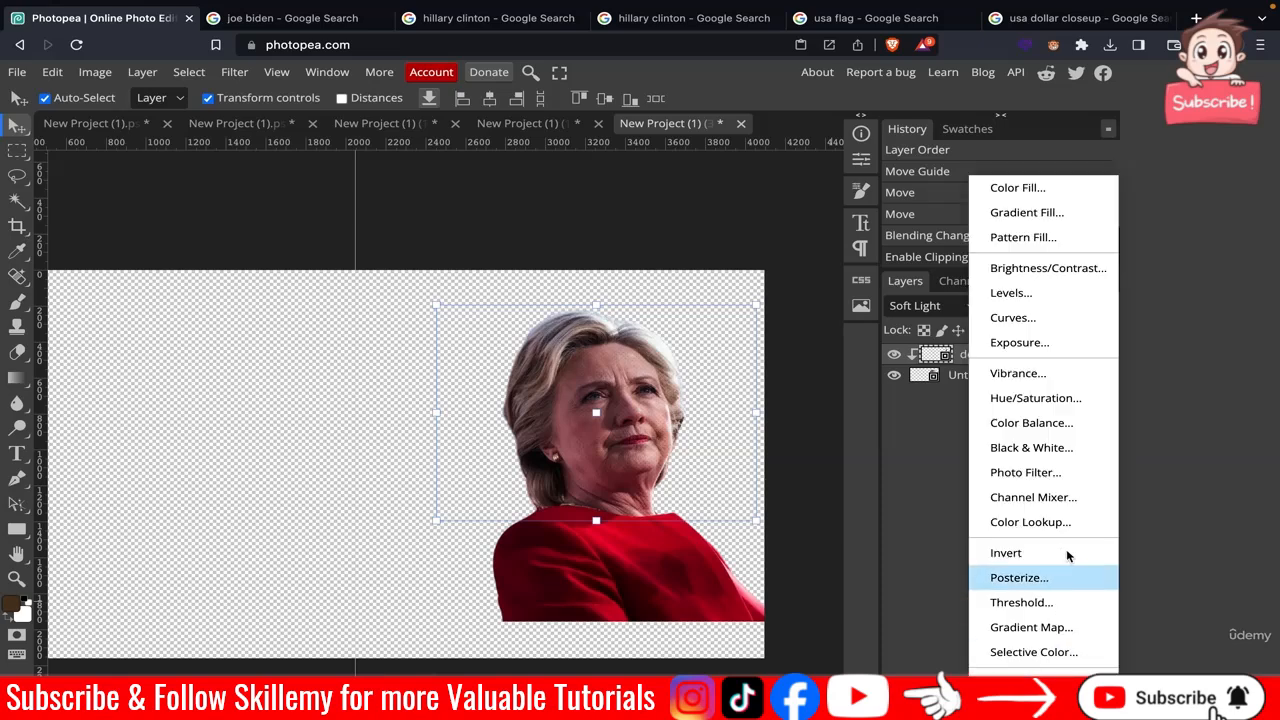
pyautogui.click(1050, 398)
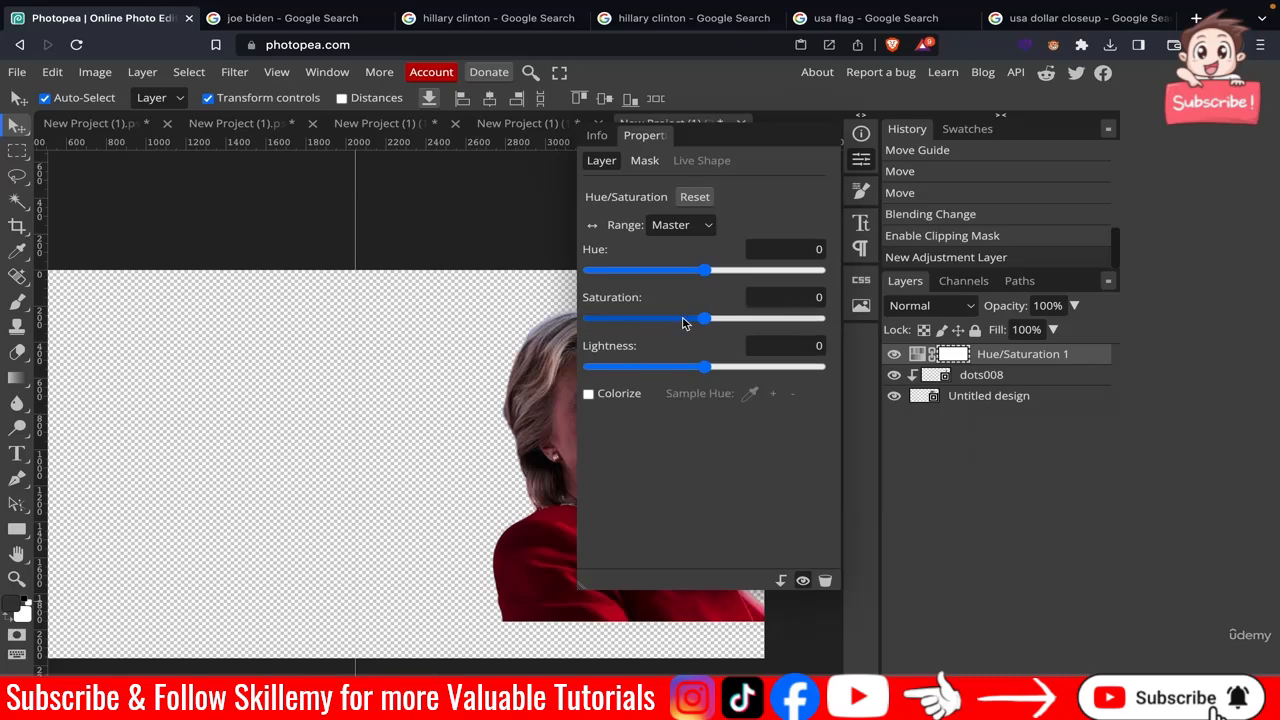
pyautogui.click(801, 298)
pyautogui.press('BackSpace')
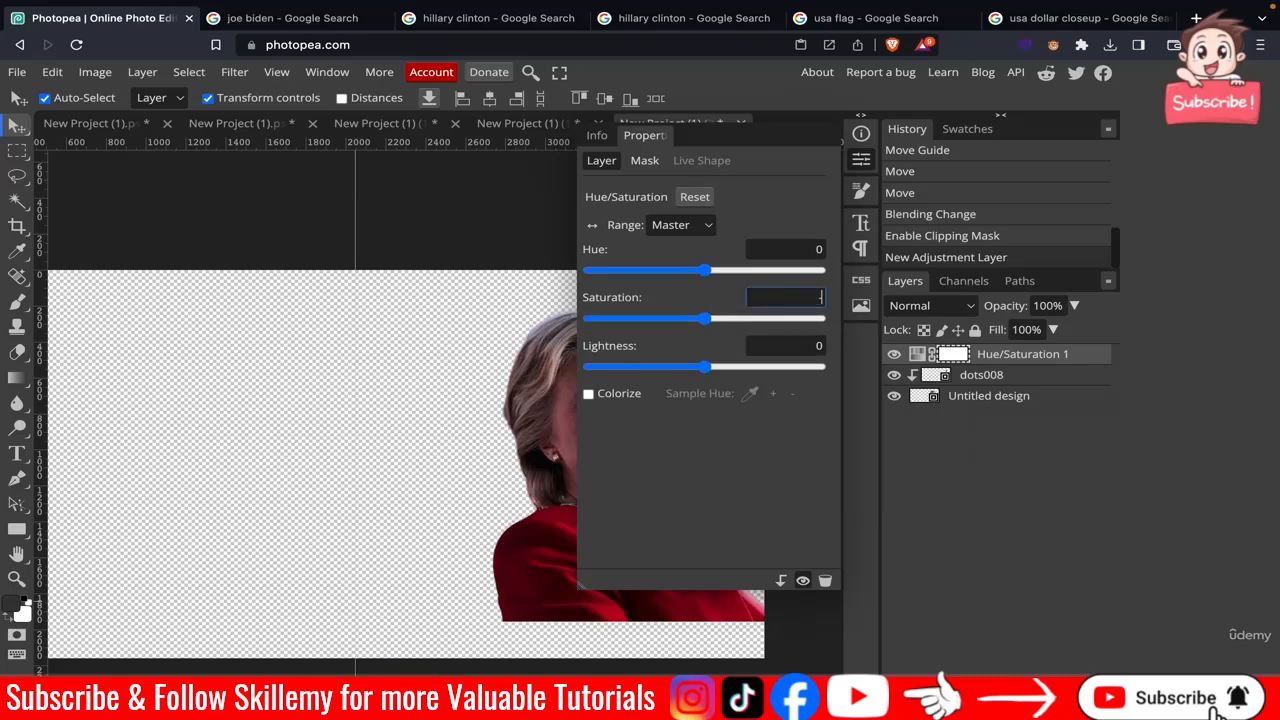
pyautogui.press('Return')
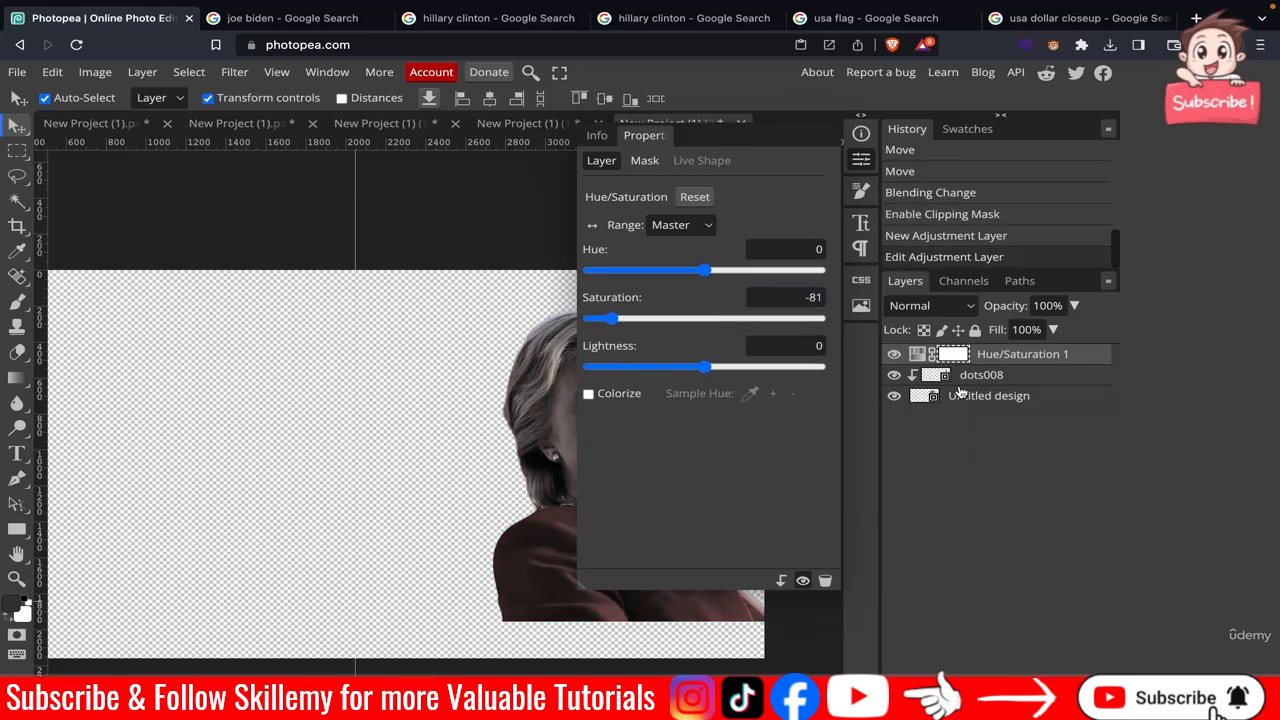
pyautogui.click(861, 160)
# Move the Hue/Saturation layer below the dots008 layer.
pyautogui.moveTo(1031, 361); pyautogui.dragTo(951, 404)
pyautogui.scroll(5, 615, 380)
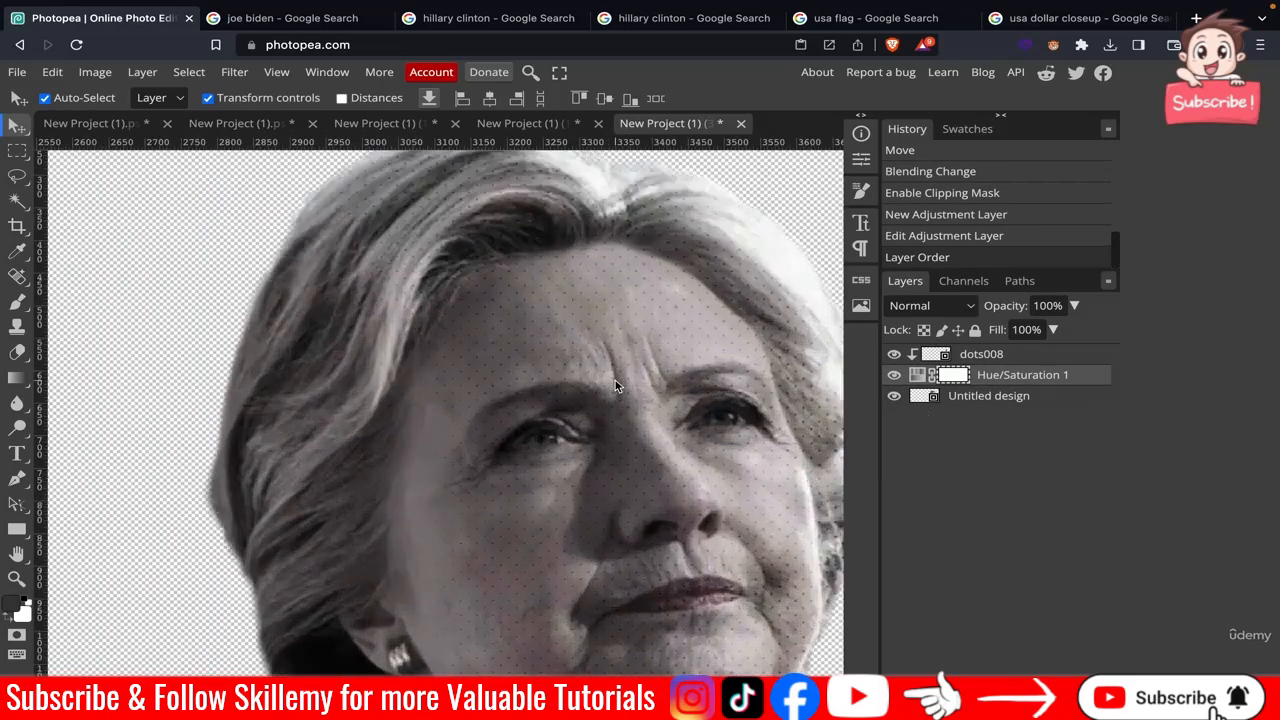
pyautogui.scroll(-2, 615, 380)
pyautogui.scroll(-5, 615, 383)
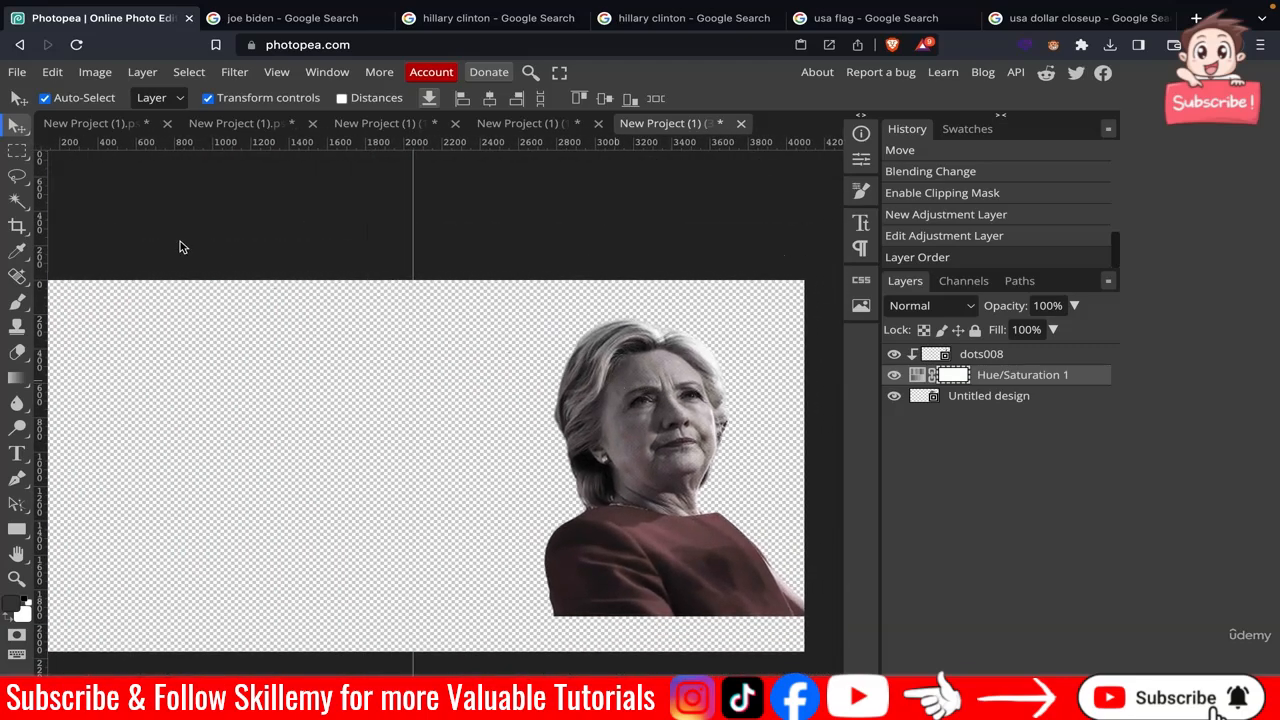
# Export the Clinton document as a PNG file named hillary.
pyautogui.click(17, 72)
pyautogui.moveTo(100, 306)
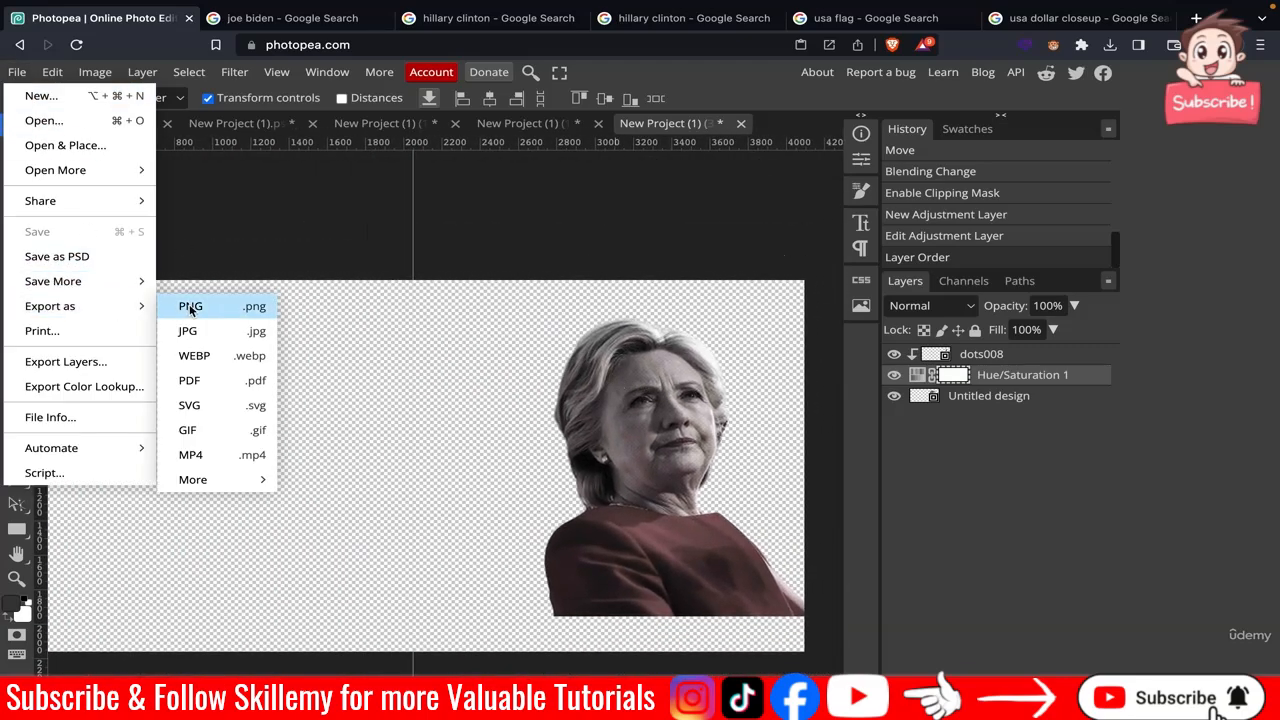
pyautogui.click(264, 295)
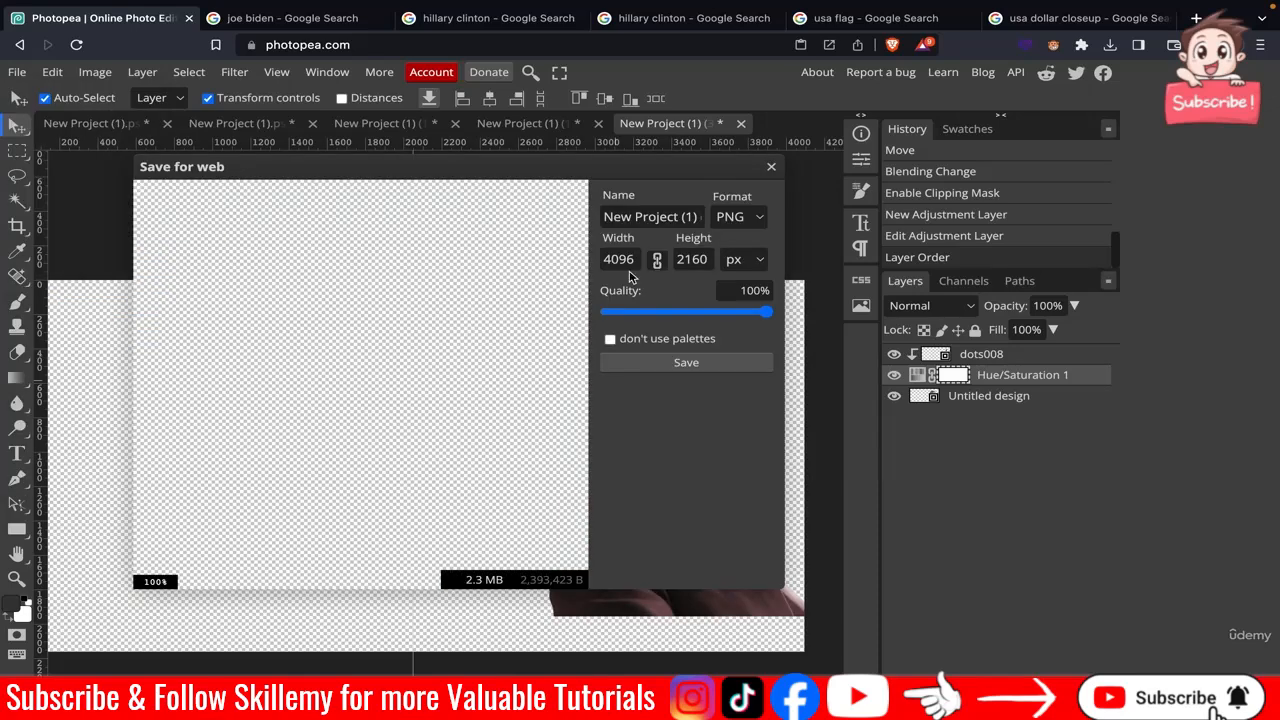
pyautogui.tripleClick(663, 218)
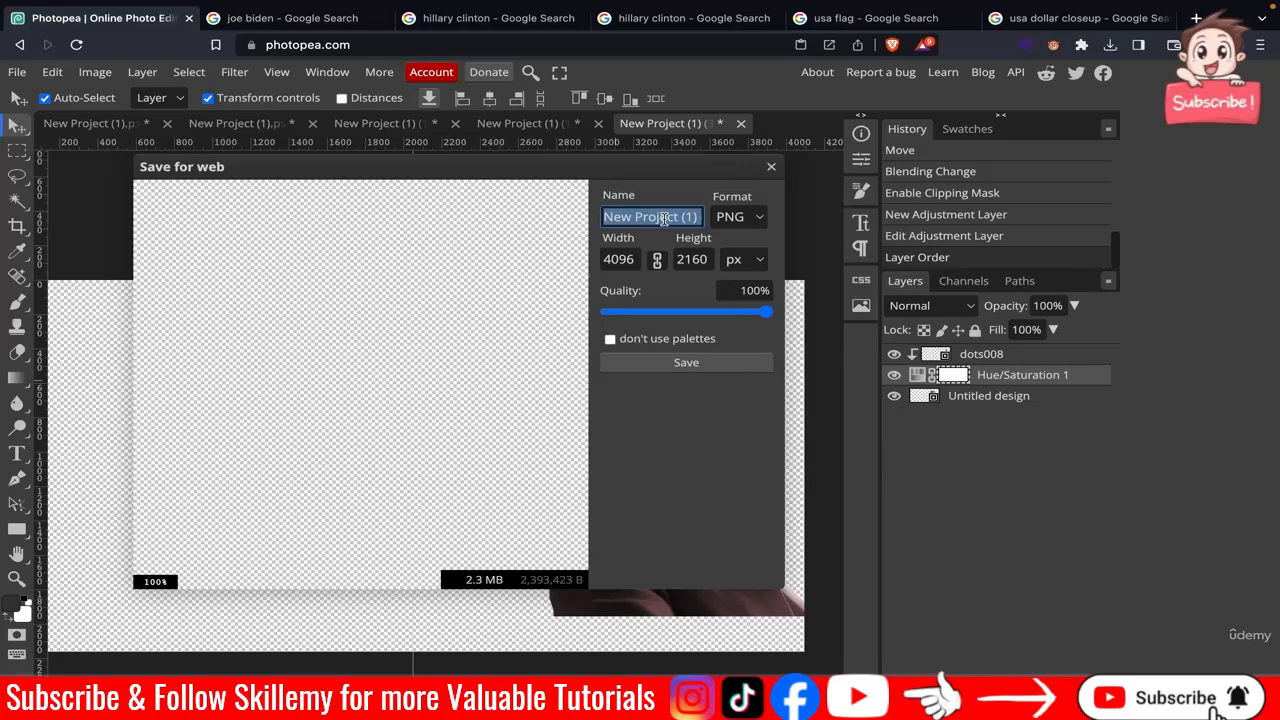
pyautogui.write('hillary 1')
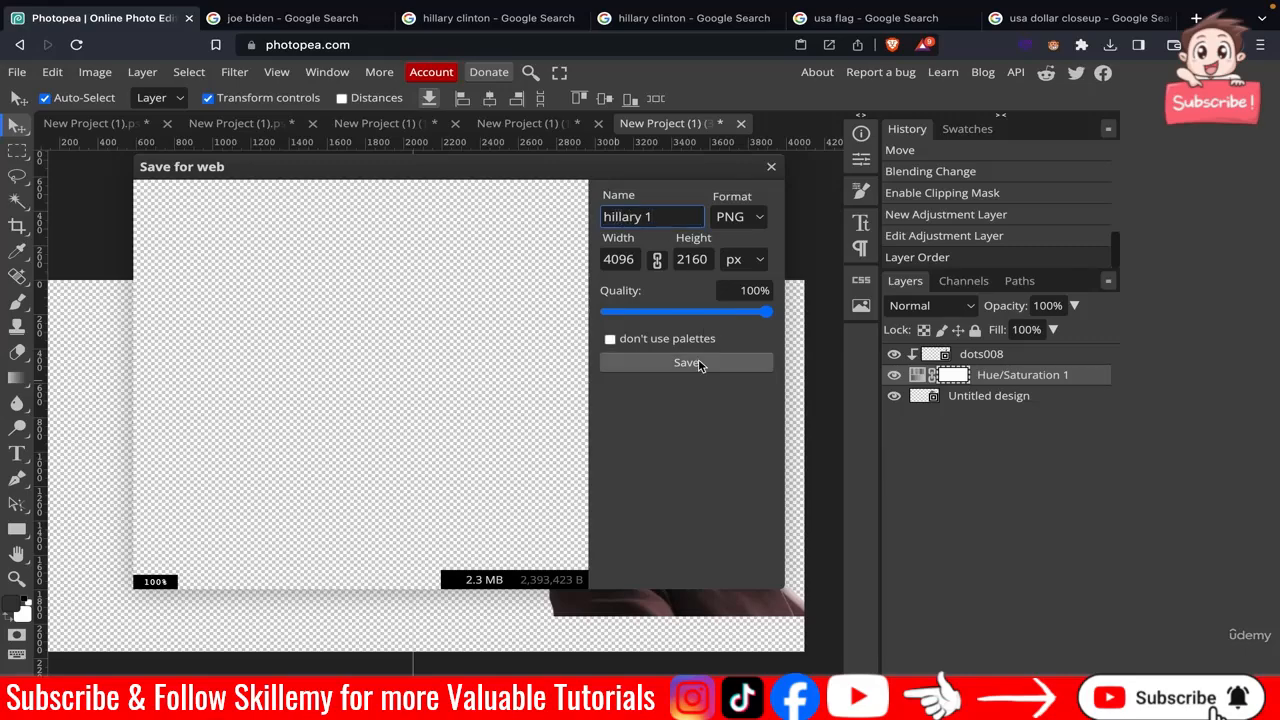
pyautogui.click(699, 364)
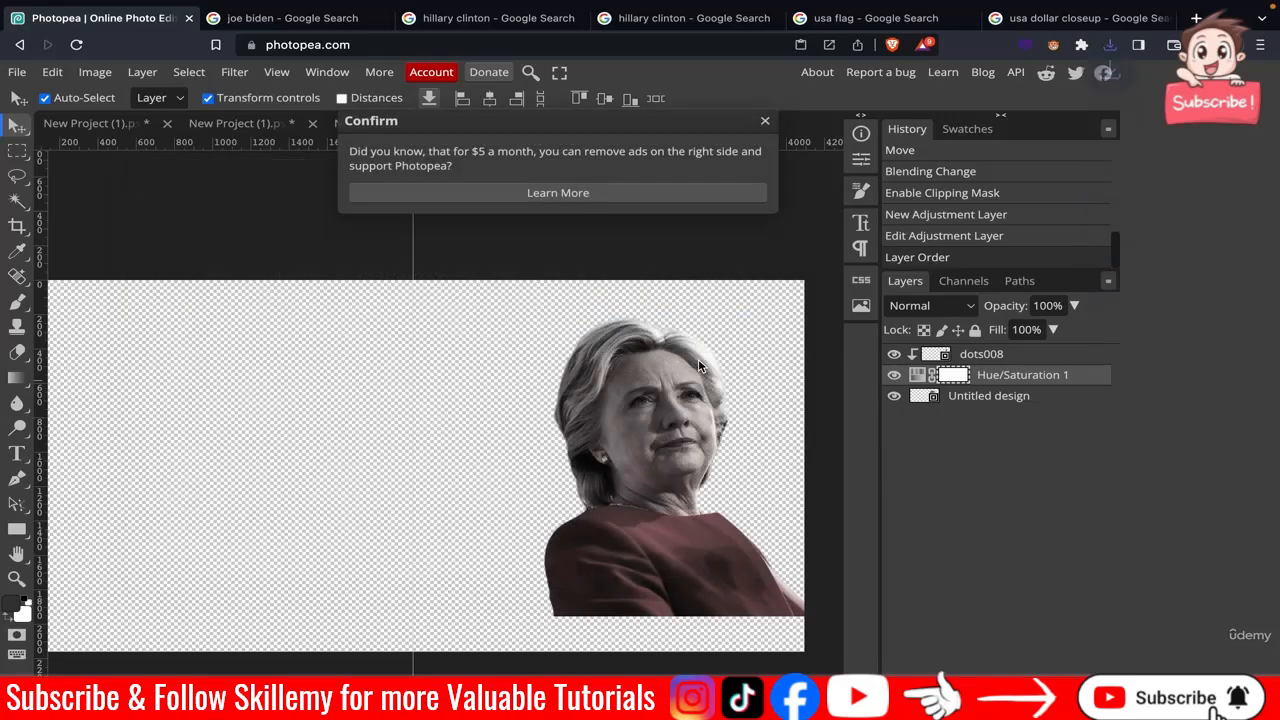
pyautogui.click(767, 122)
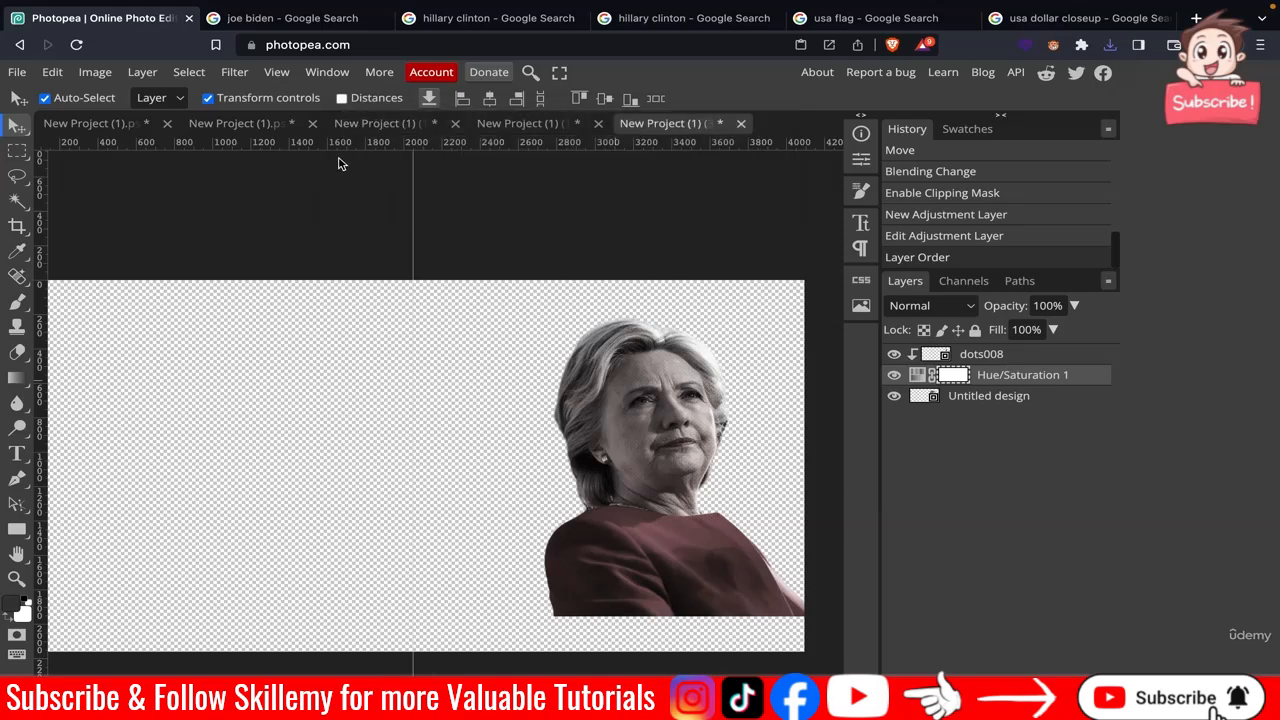
# Open the saved poster project copy, New Project (1) (3), again as a separate document.
pyautogui.click(12, 73)
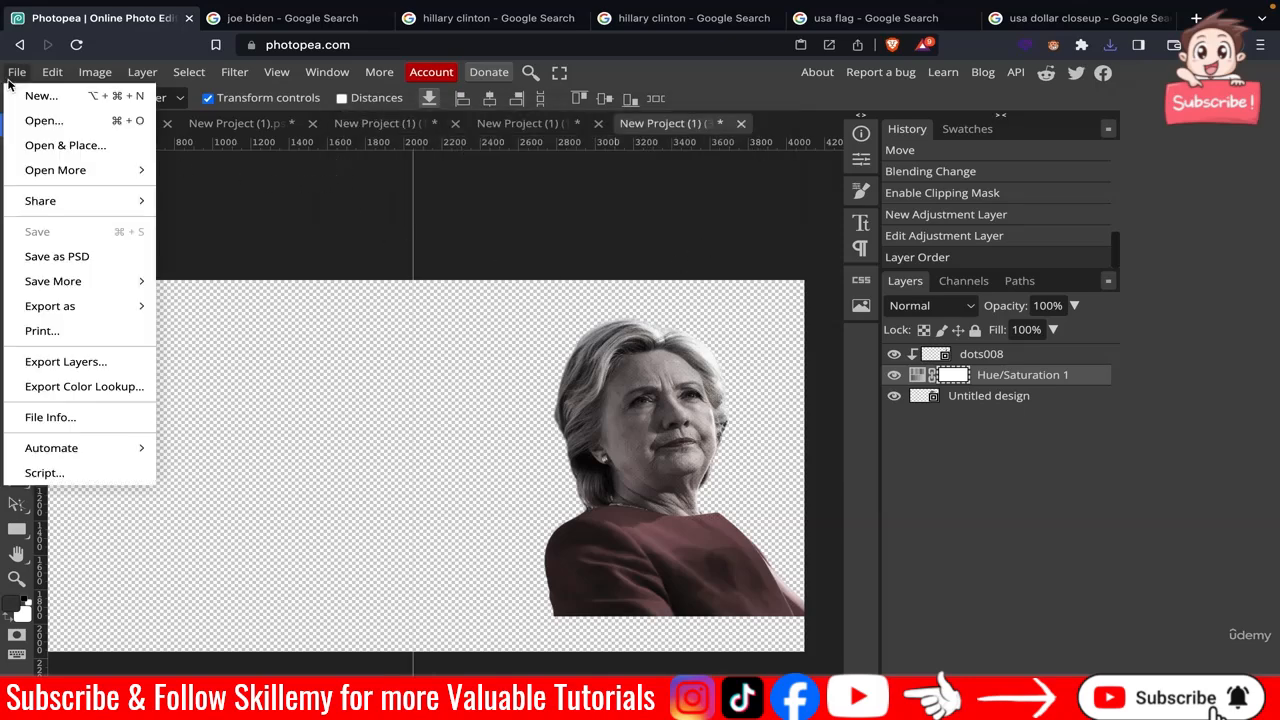
pyautogui.click(70, 128)
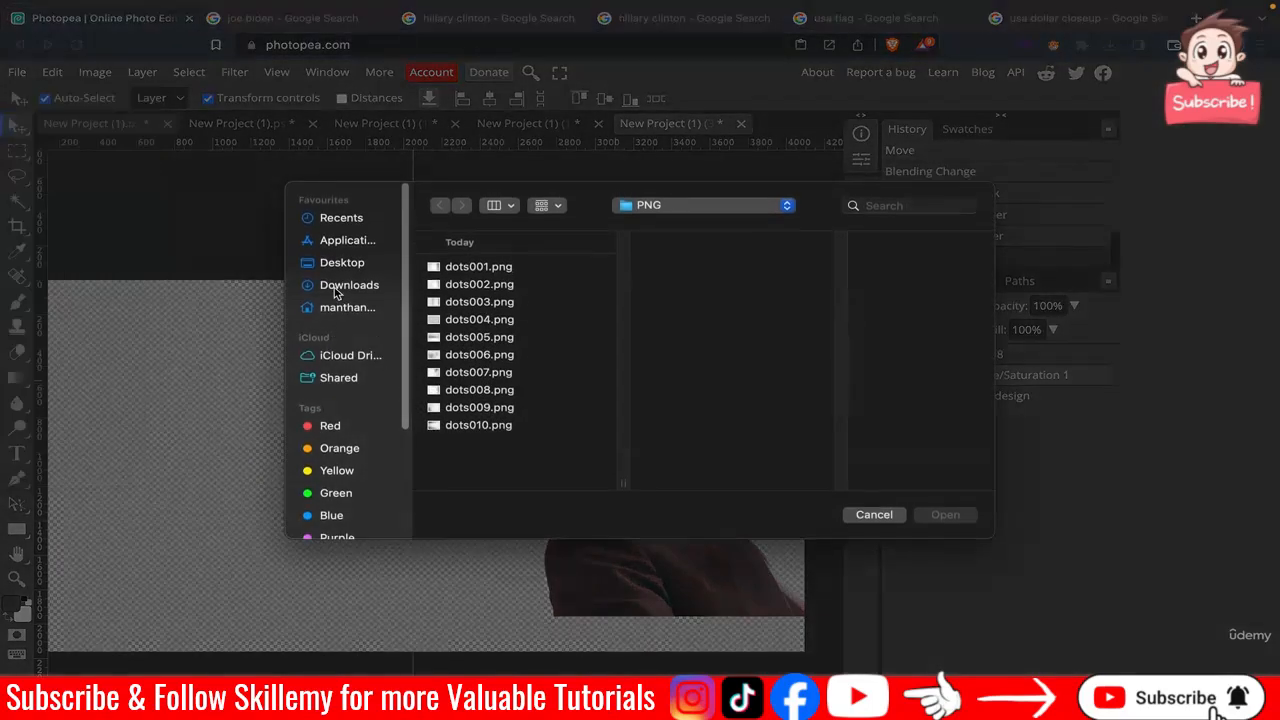
pyautogui.click(340, 287)
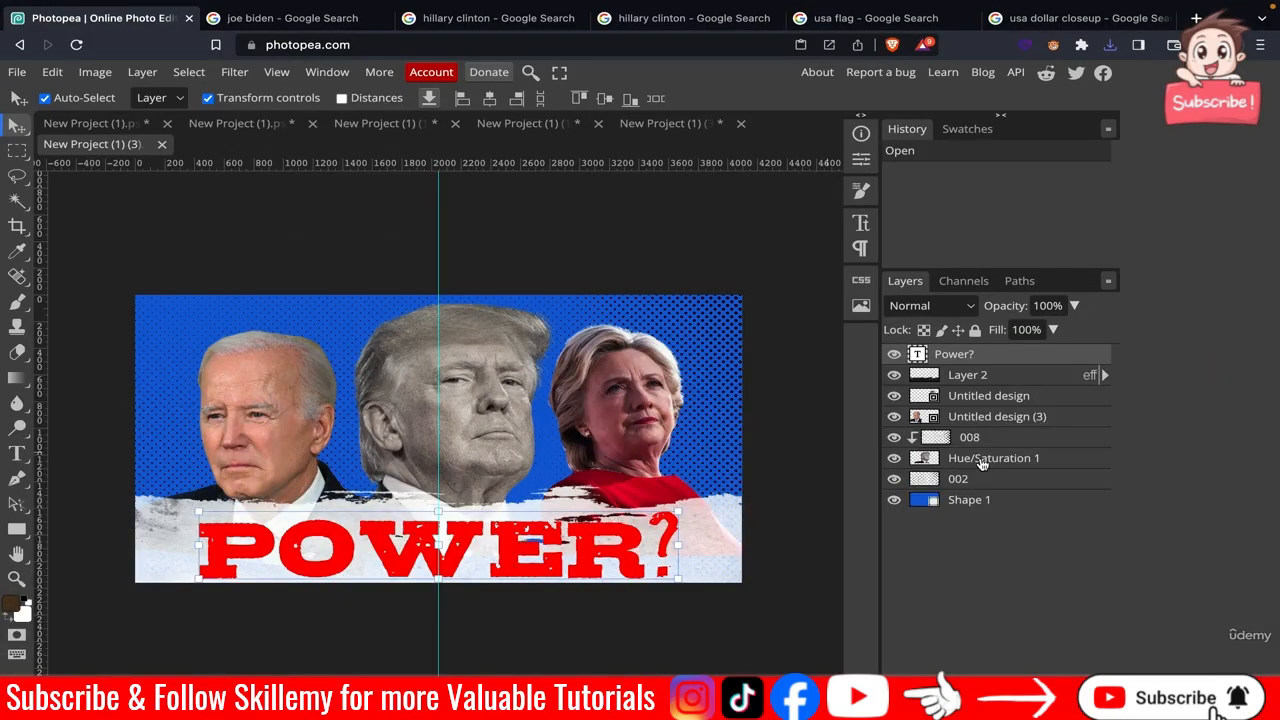
# Delete every layer in the copied document except the Joe Biden photo.
pyautogui.press('Delete')
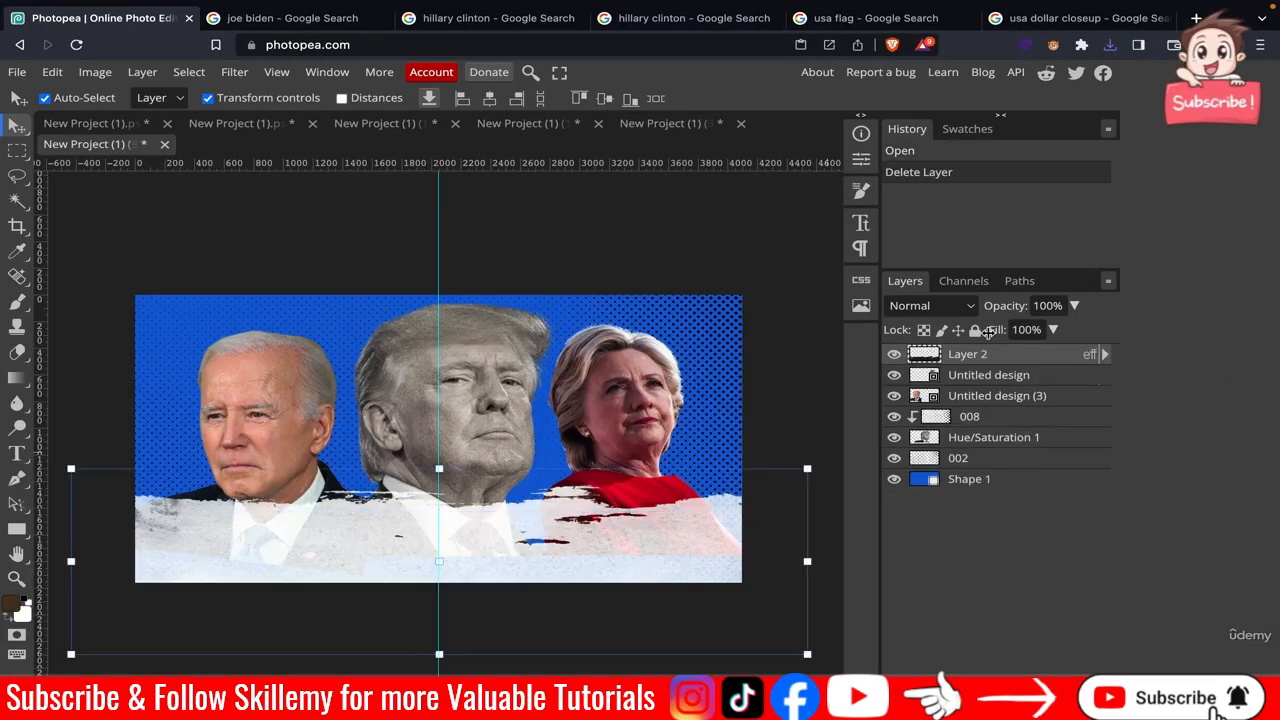
pyautogui.press('Delete')
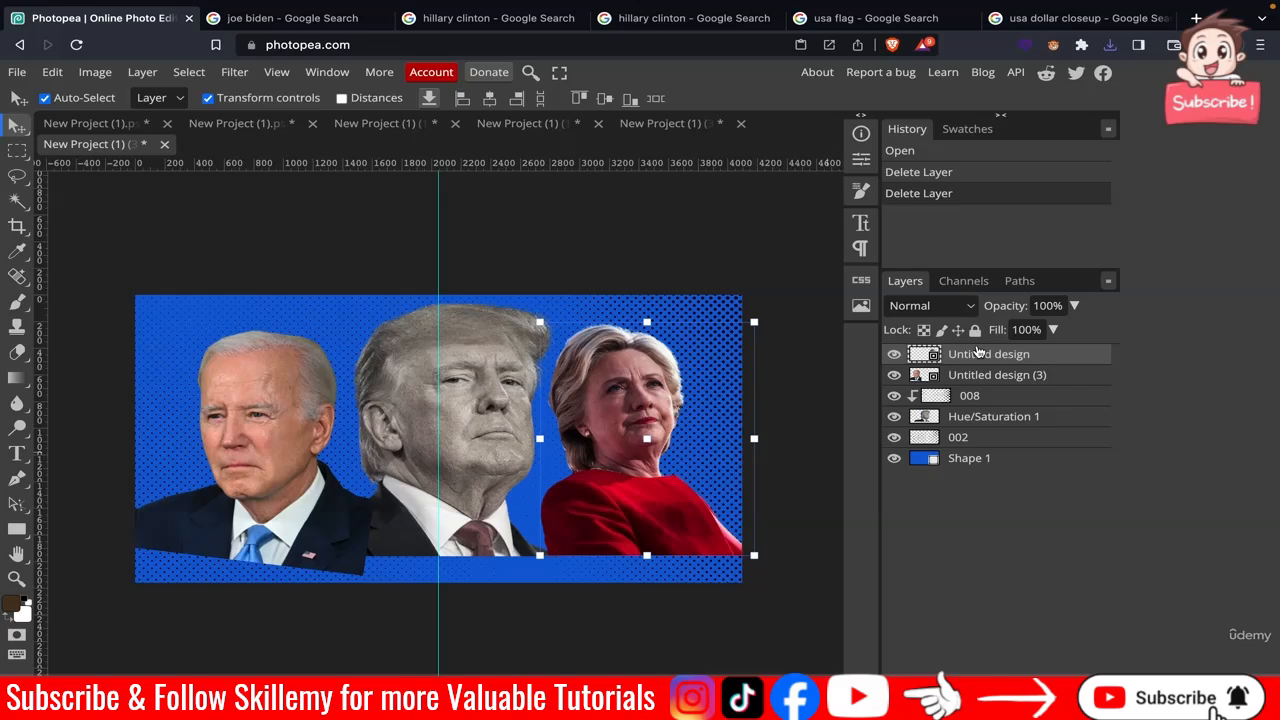
pyautogui.press('Delete')
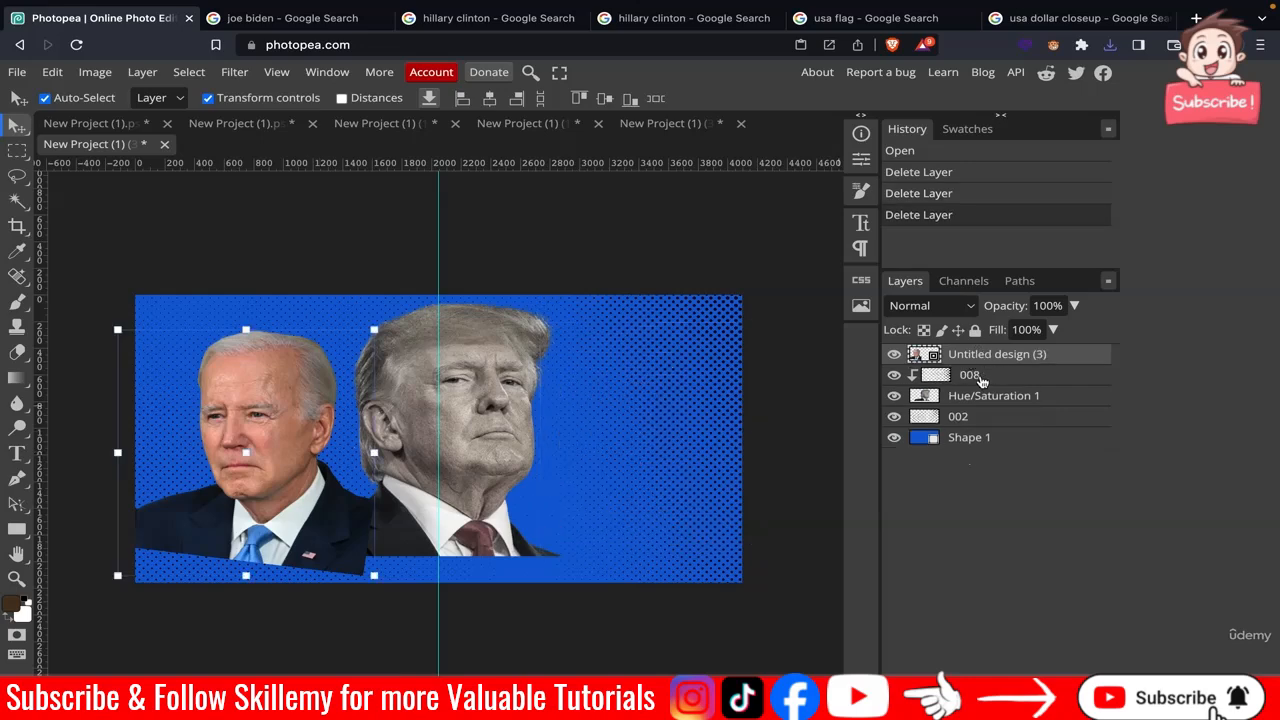
pyautogui.click(970, 375)
pyautogui.press('Delete')
pyautogui.press('Delete')
pyautogui.press('Delete')
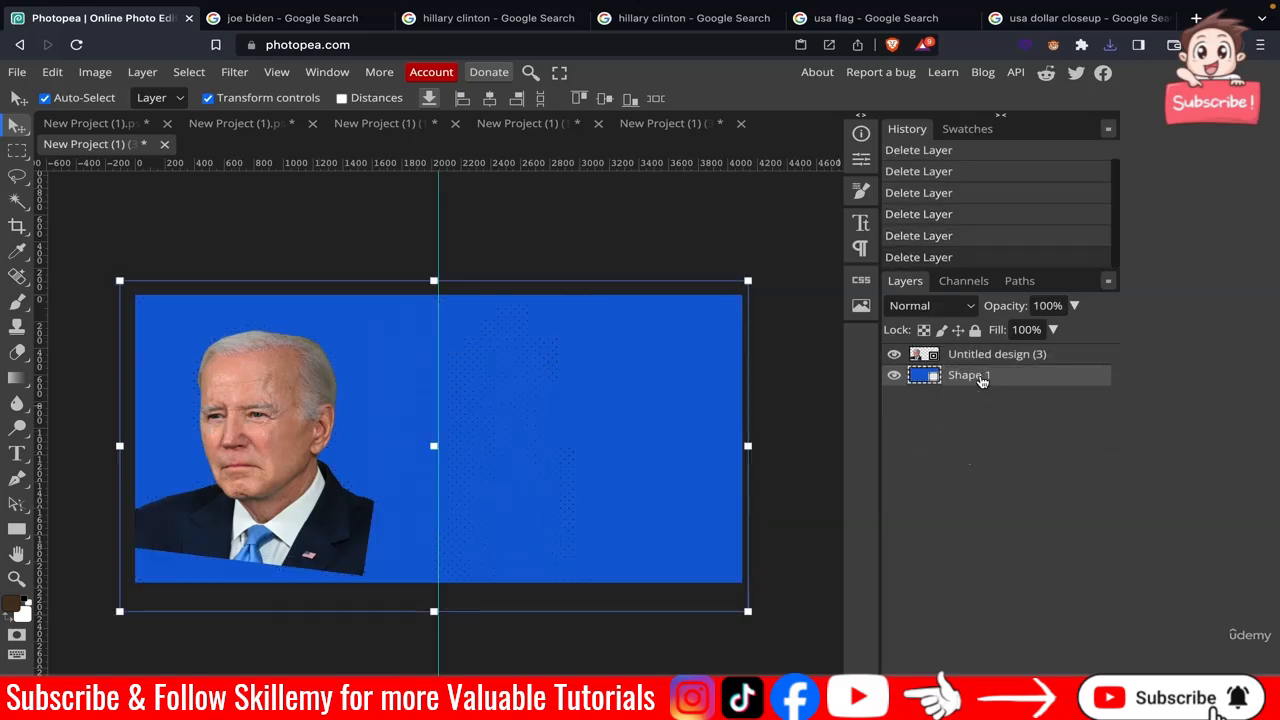
pyautogui.press('Delete')
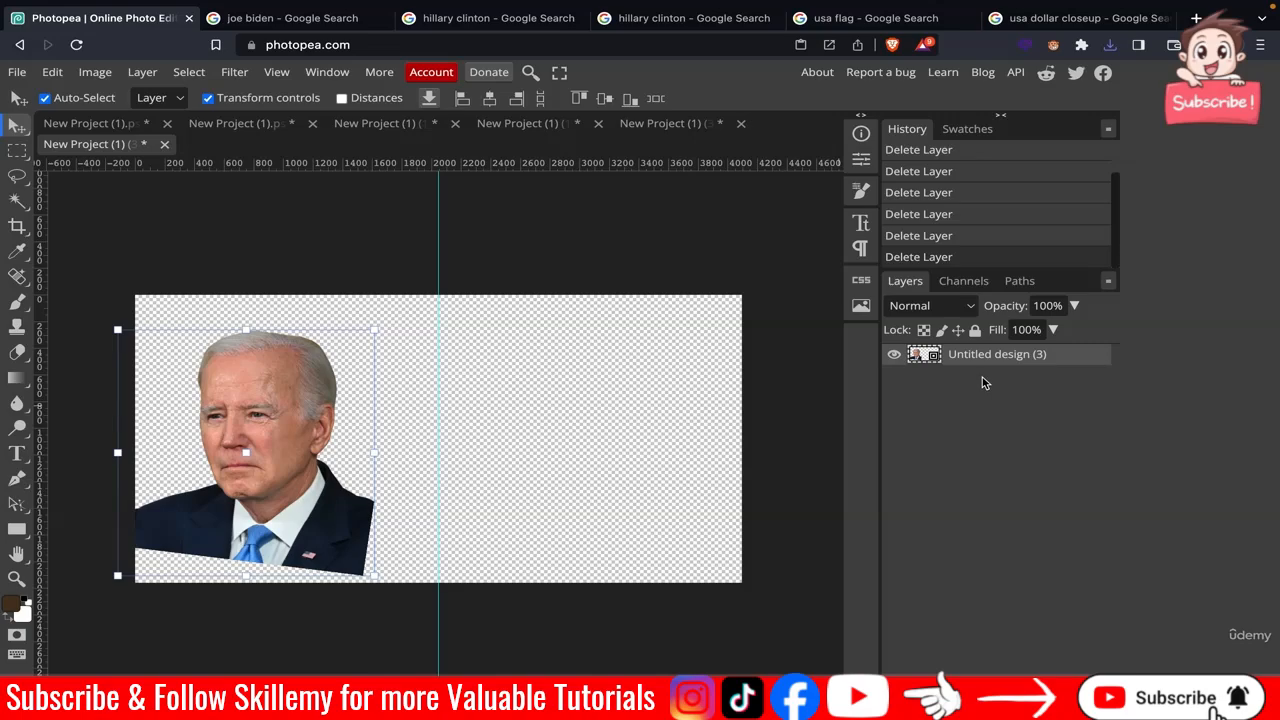
# Place the dots008.png halftone texture over Biden's face, scaled to about 27%, and set its blend mode to Soft Light.
pyautogui.click(17, 72)
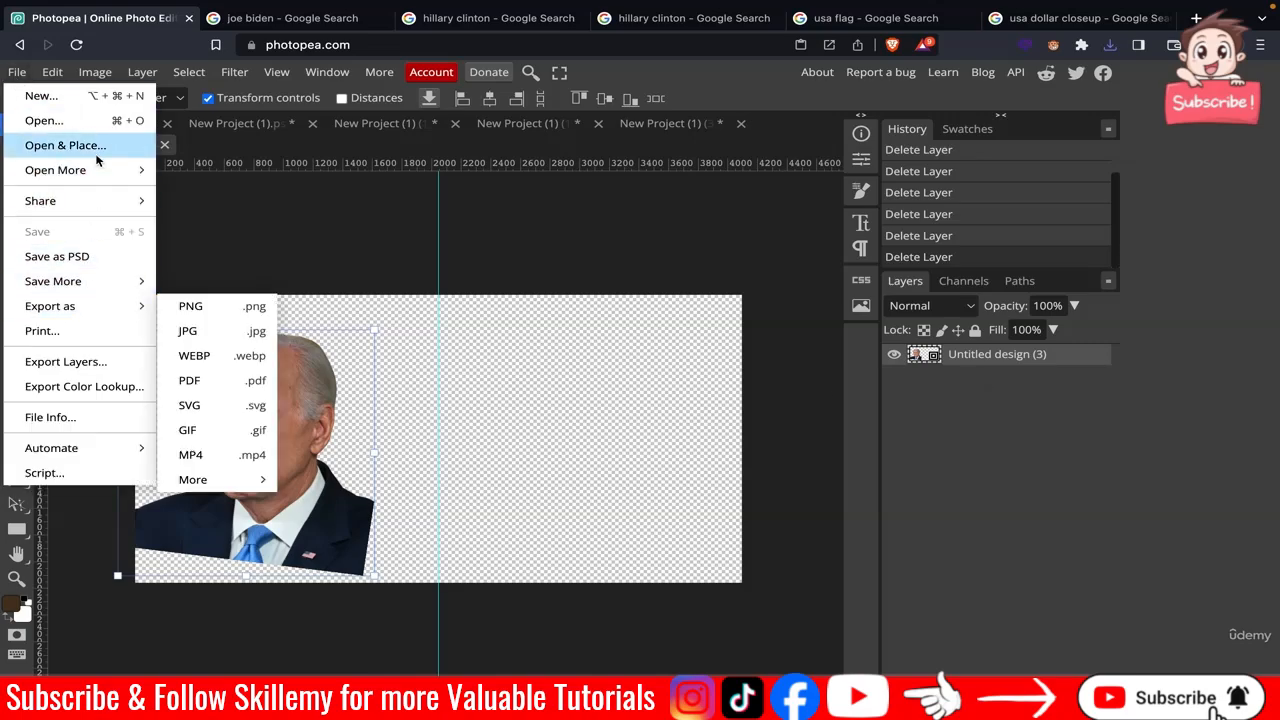
pyautogui.click(90, 145)
pyautogui.click(495, 407)
pyautogui.click(680, 319)
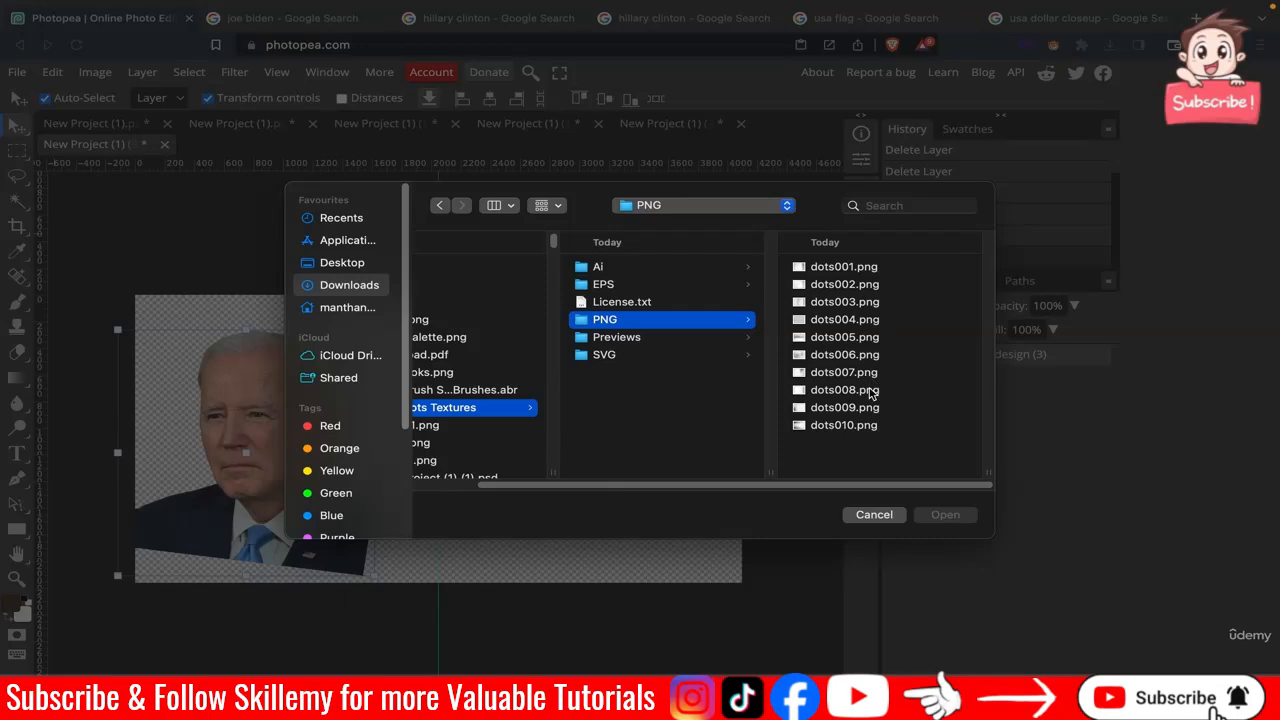
pyautogui.click(860, 391)
pyautogui.click(945, 514)
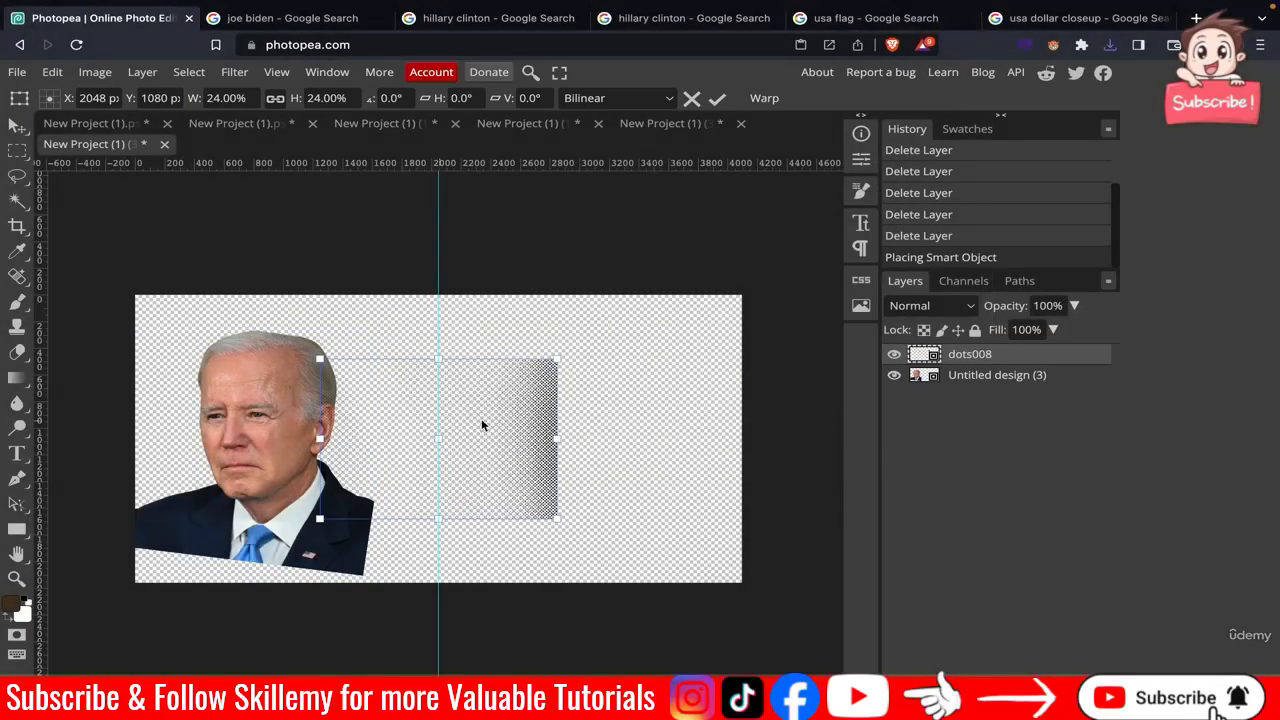
pyautogui.moveTo(504, 420); pyautogui.dragTo(337, 395)
pyautogui.moveTo(394, 489); pyautogui.dragTo(409, 510)
pyautogui.moveTo(333, 465); pyautogui.dragTo(332, 462)
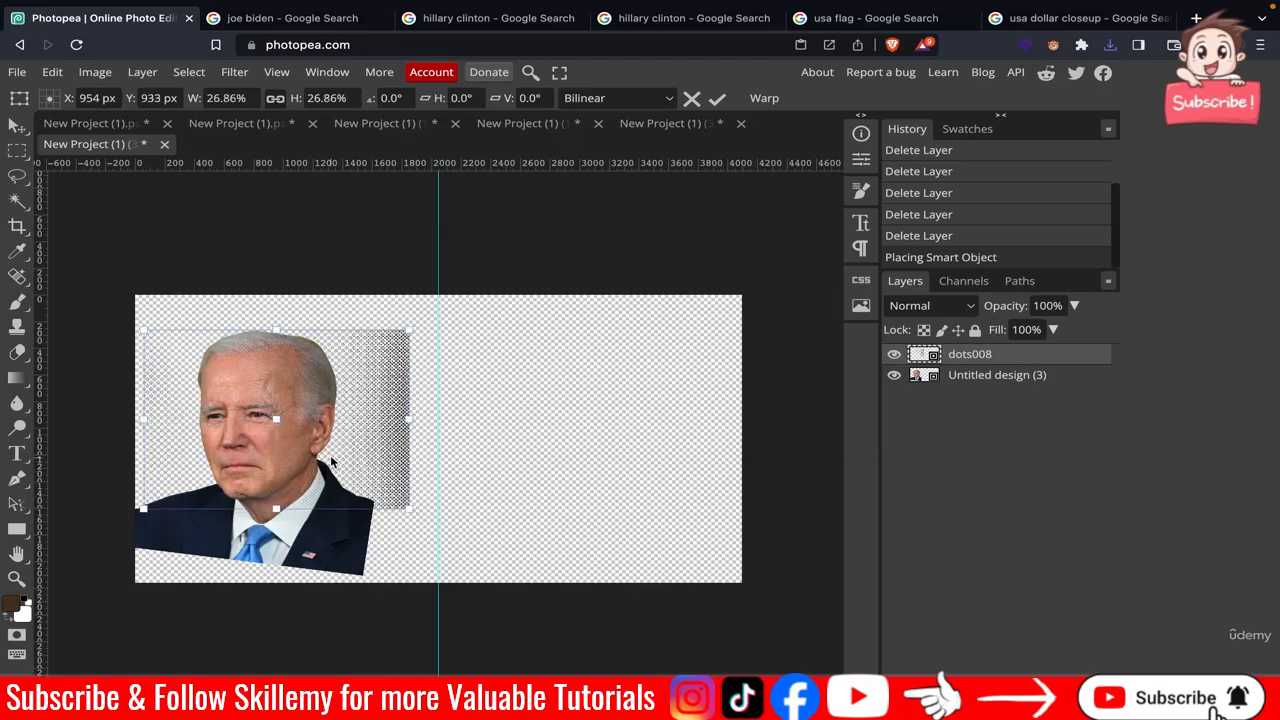
pyautogui.click(930, 306)
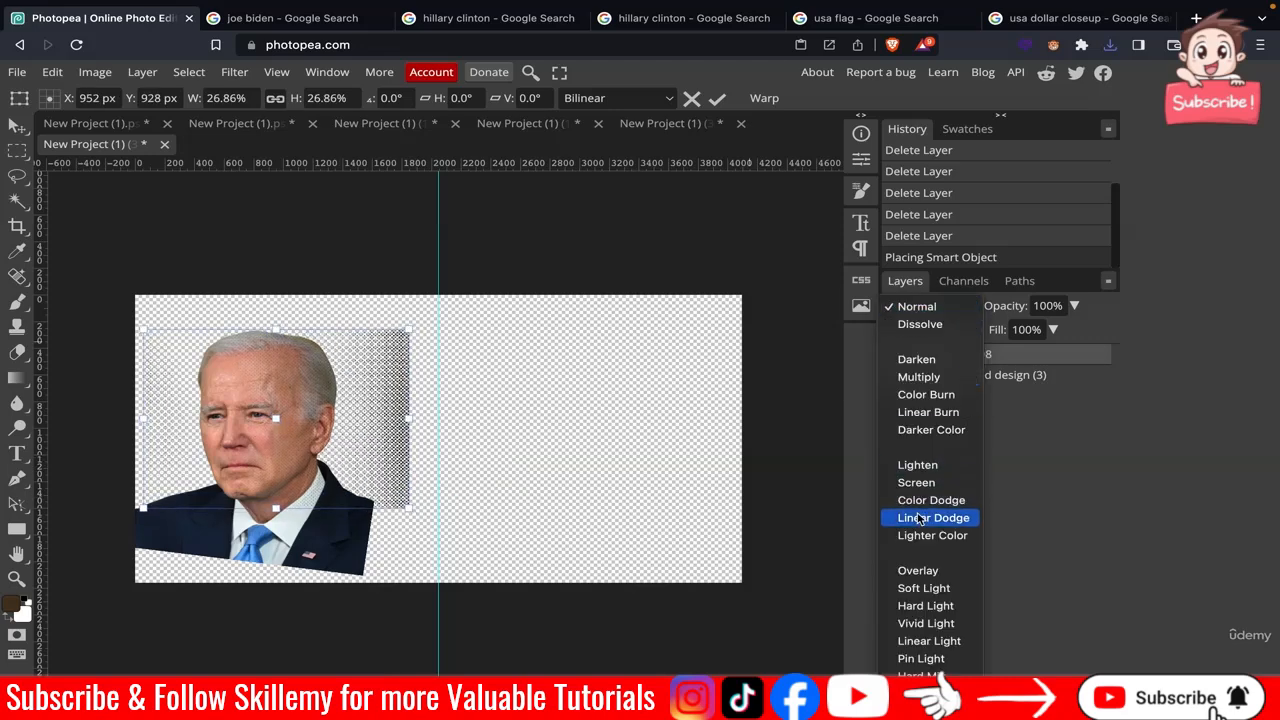
pyautogui.click(929, 593)
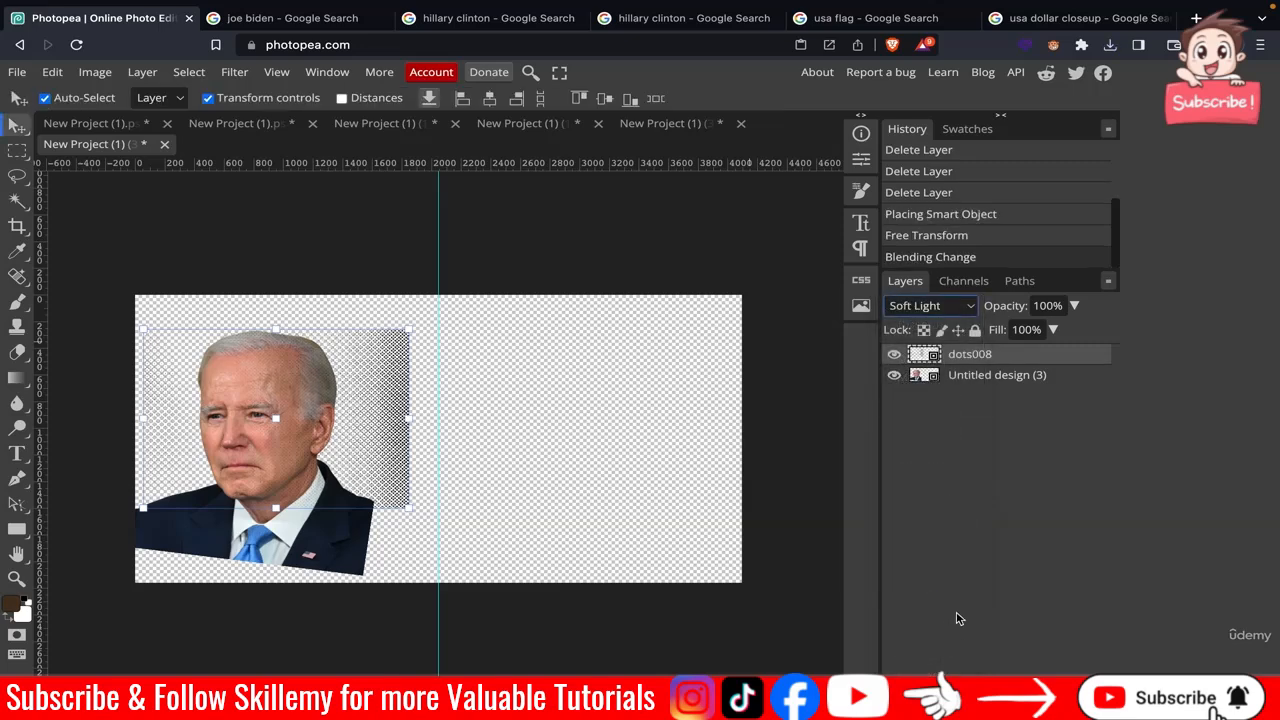
# Add a Hue/Saturation adjustment layer above the Biden photo and set its saturation to -81.
pyautogui.click(987, 376)
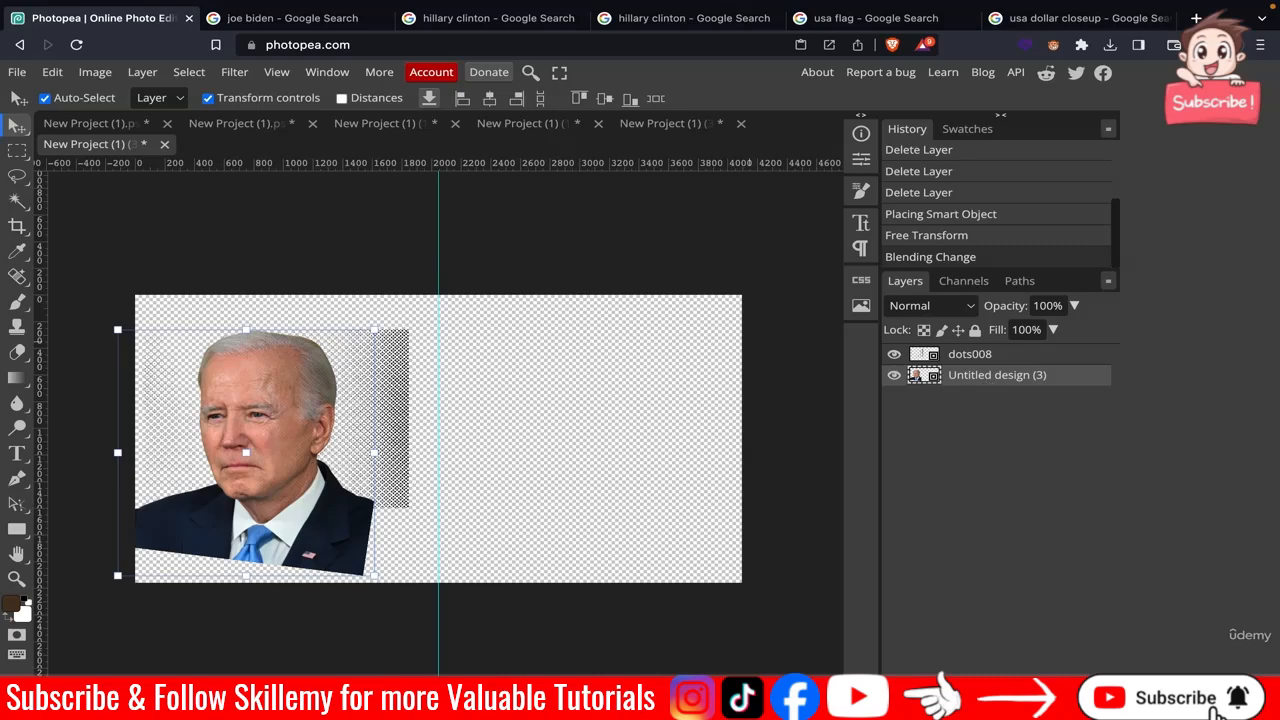
pyautogui.click(1000, 706)
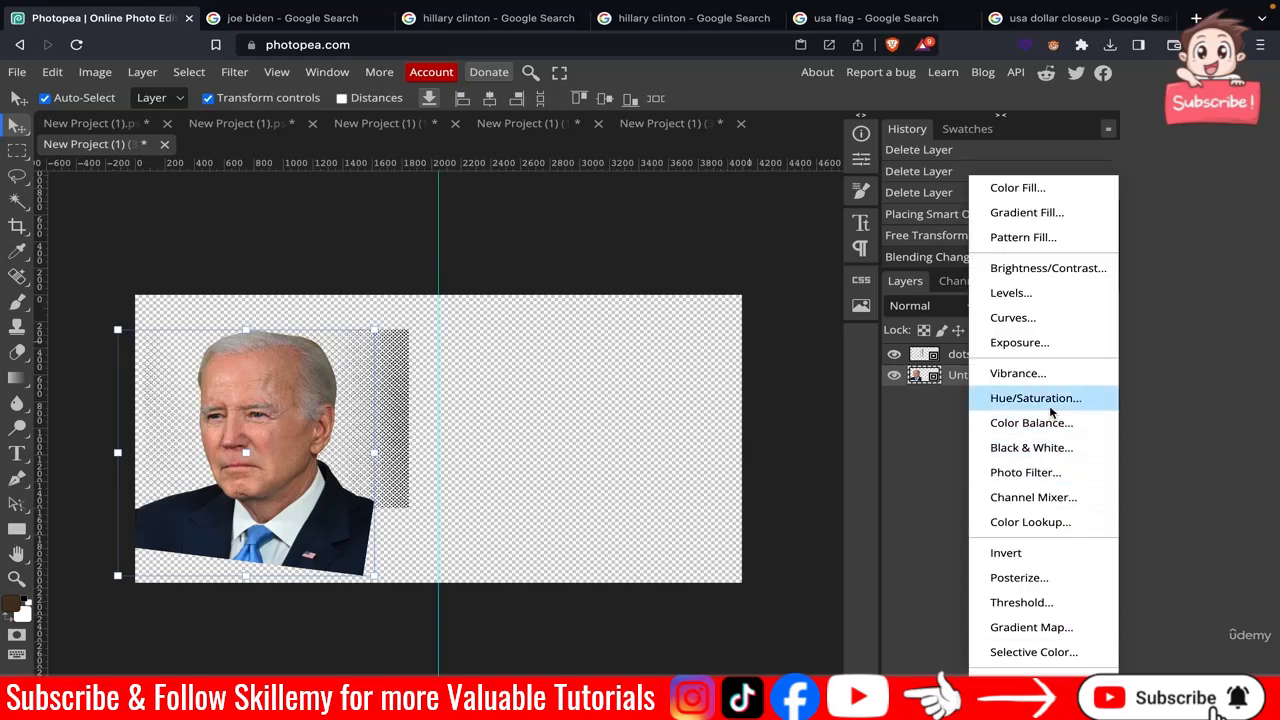
pyautogui.click(795, 300)
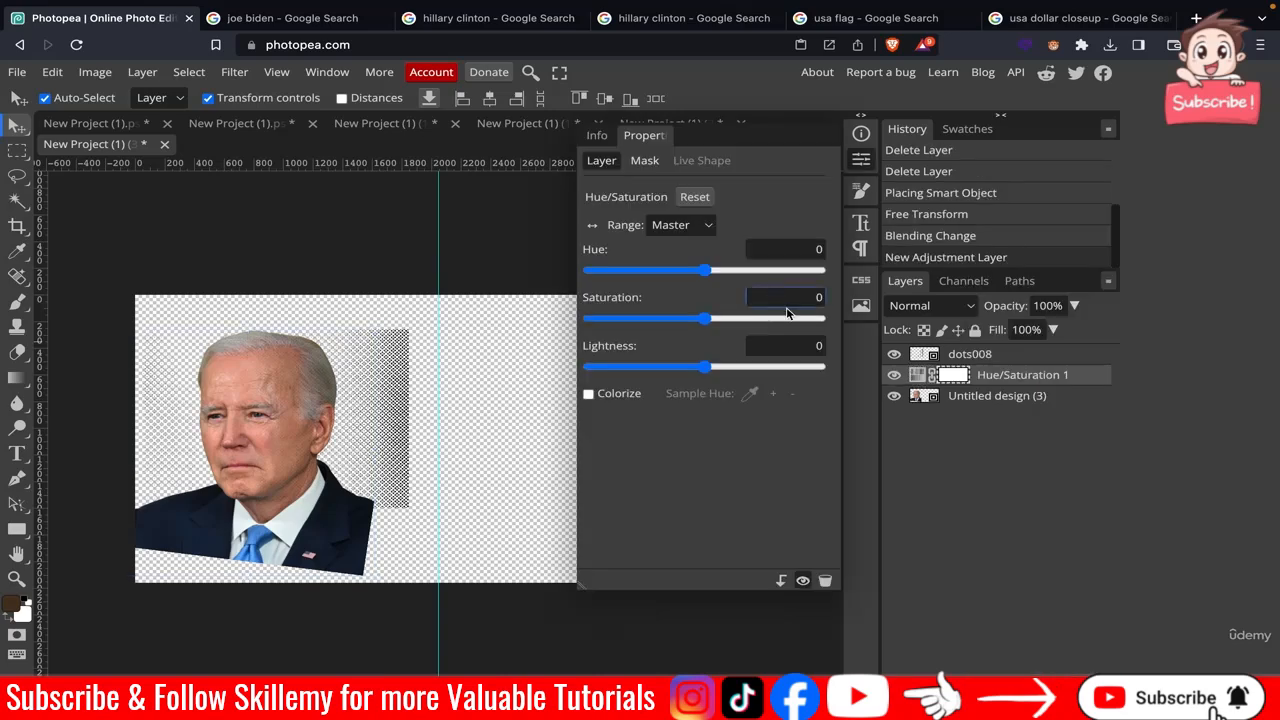
pyautogui.press('BackSpace')
pyautogui.write('-81')
pyautogui.press('Return')
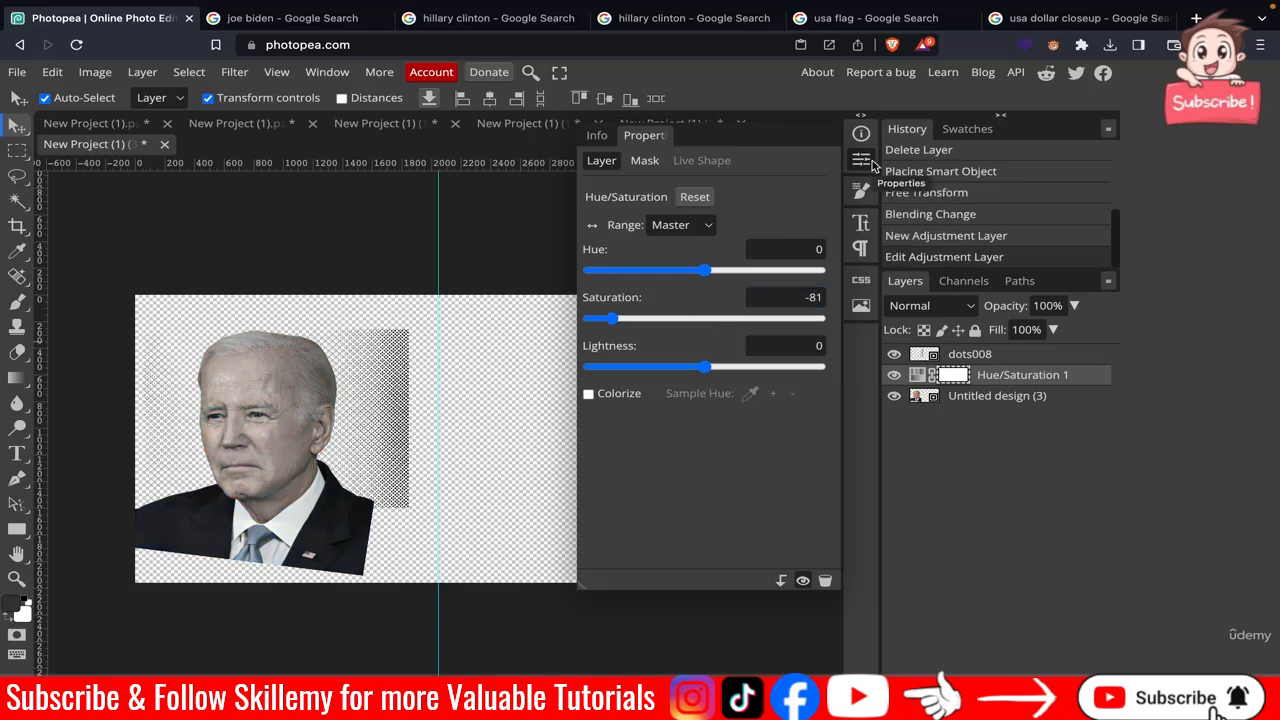
pyautogui.click(862, 160)
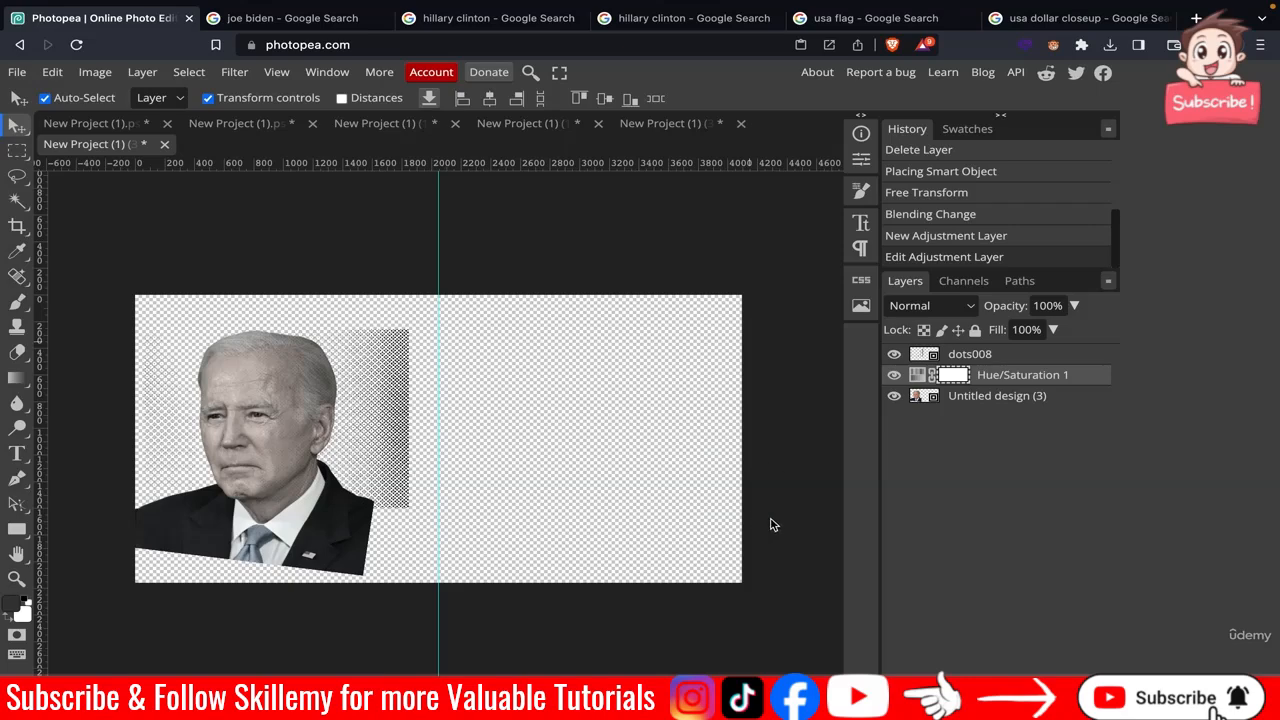
# Clip the dots008 layer as a clipping mask to the layers below it.
pyautogui.click(992, 363)
pyautogui.rightClick(992, 363)
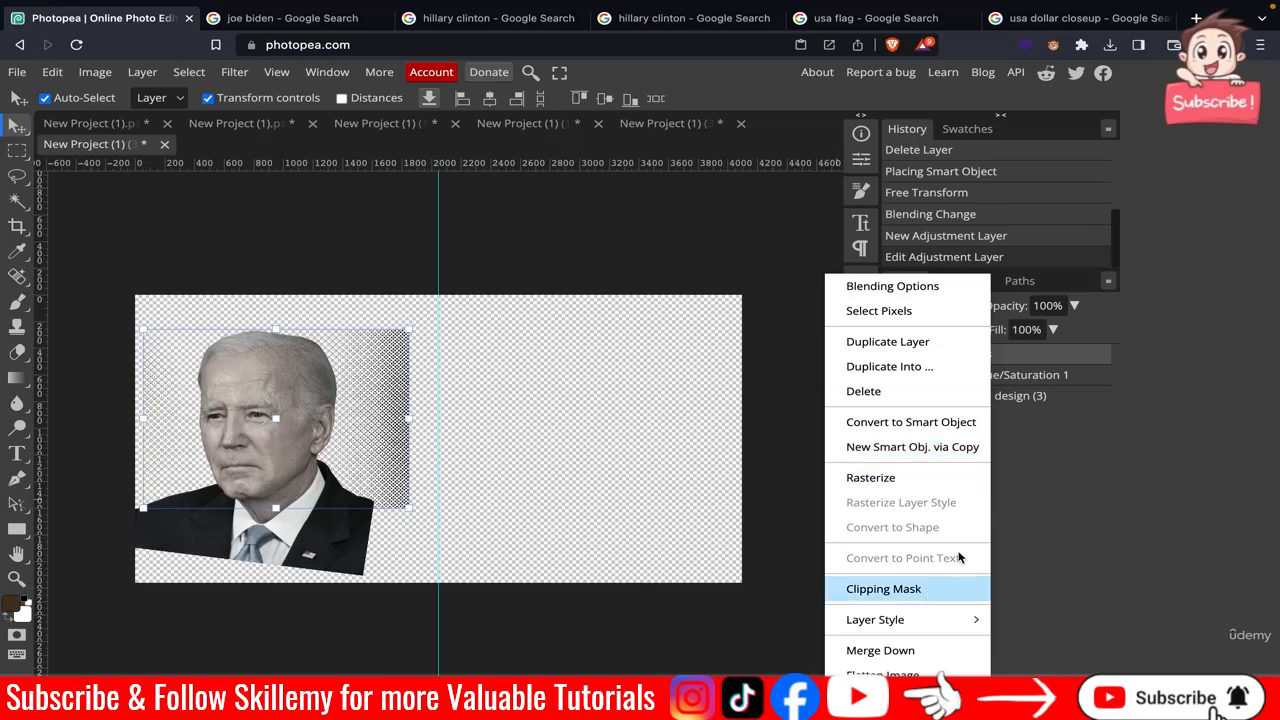
pyautogui.click(954, 582)
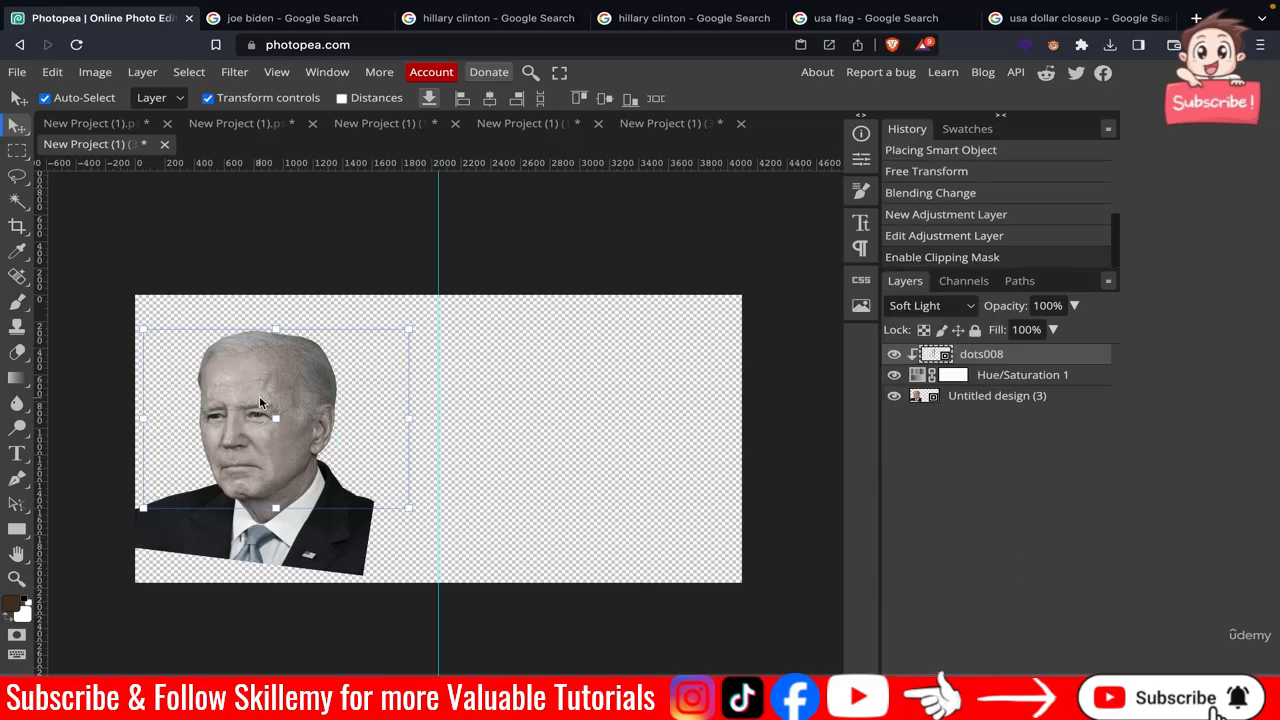
pyautogui.scroll(6, 259, 395)
pyautogui.scroll(-7, 256, 419)
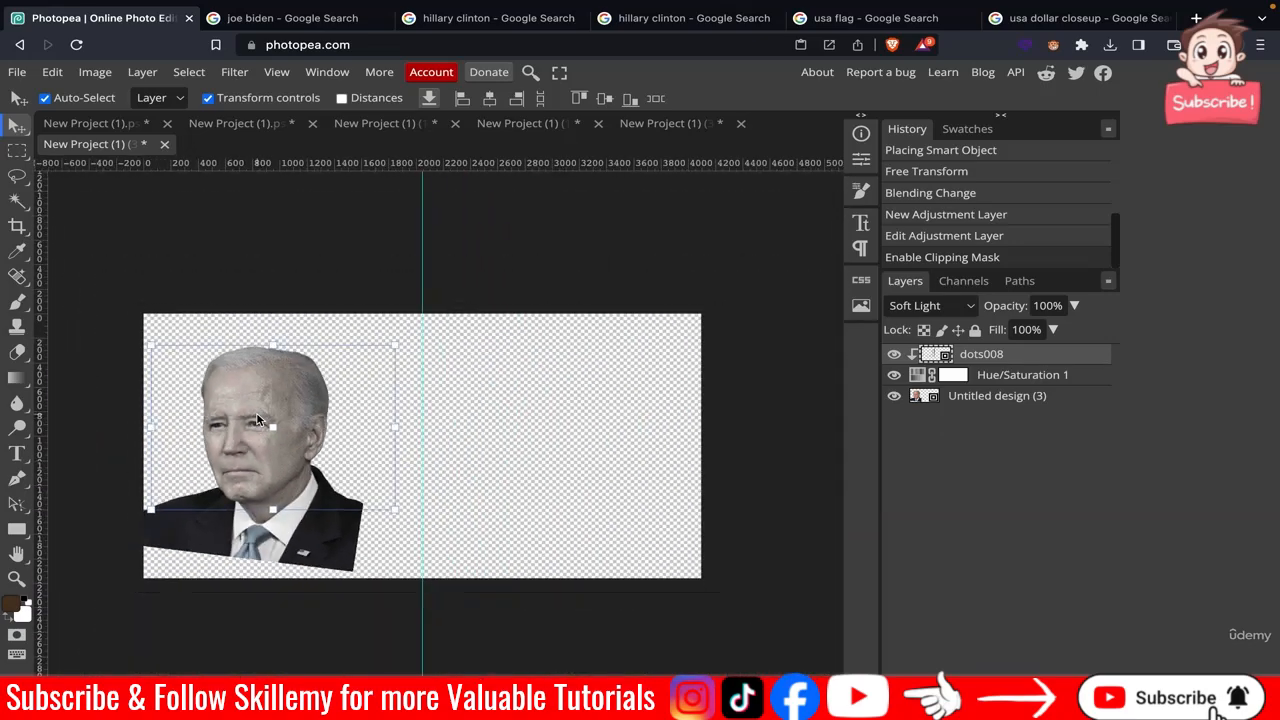
# Export the Biden document as a PNG named "biden 1".
pyautogui.click(294, 273)
pyautogui.click(15, 74)
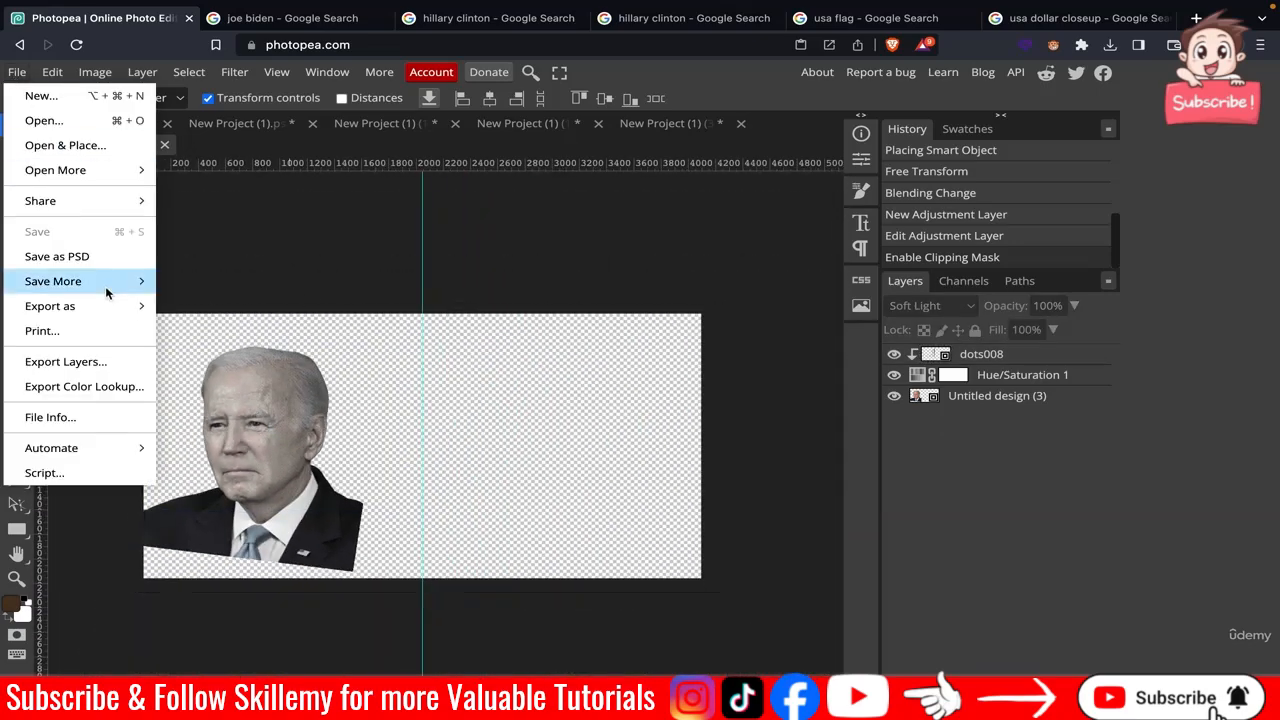
pyautogui.moveTo(100, 306)
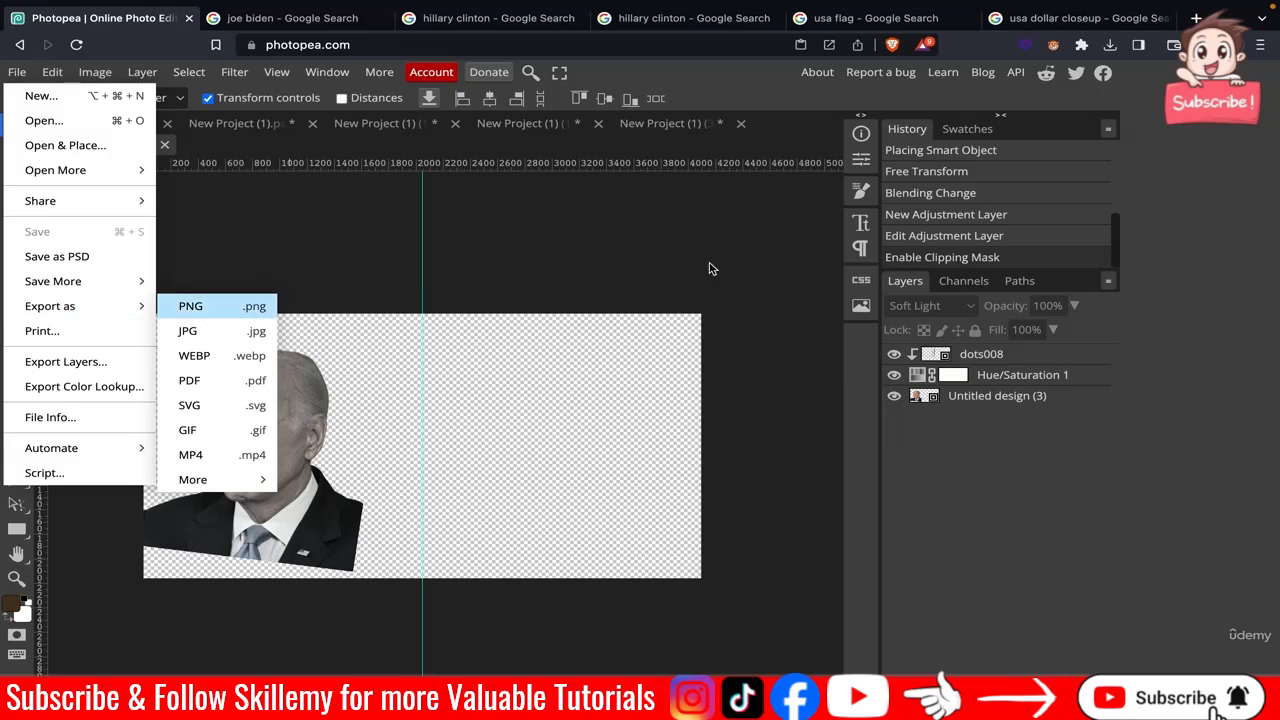
pyautogui.tripleClick(643, 215)
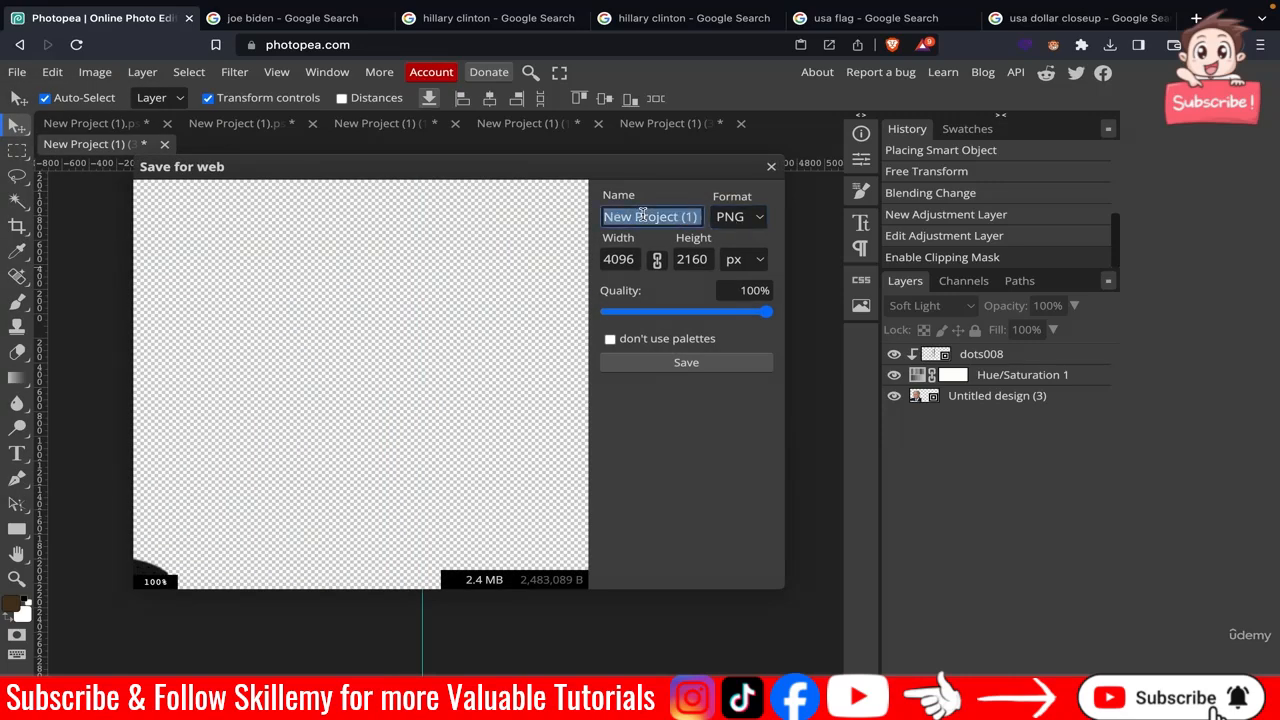
pyautogui.write('biden 1')
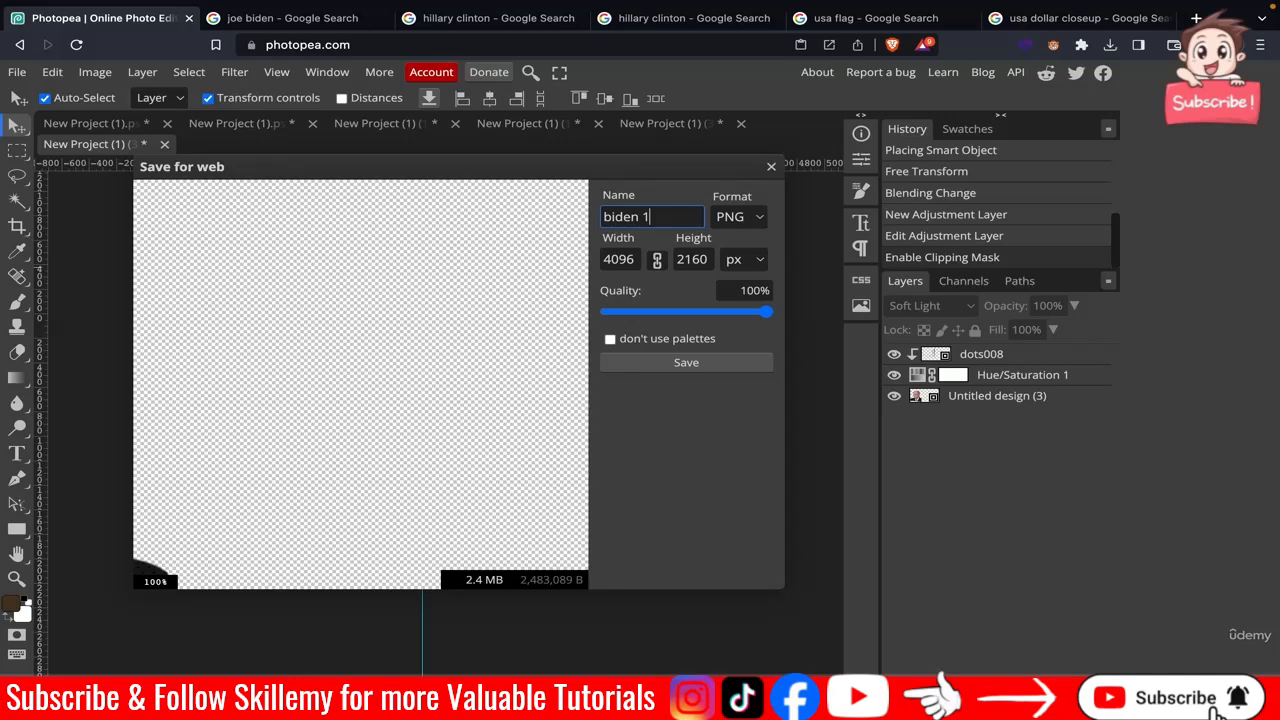
pyautogui.click(686, 362)
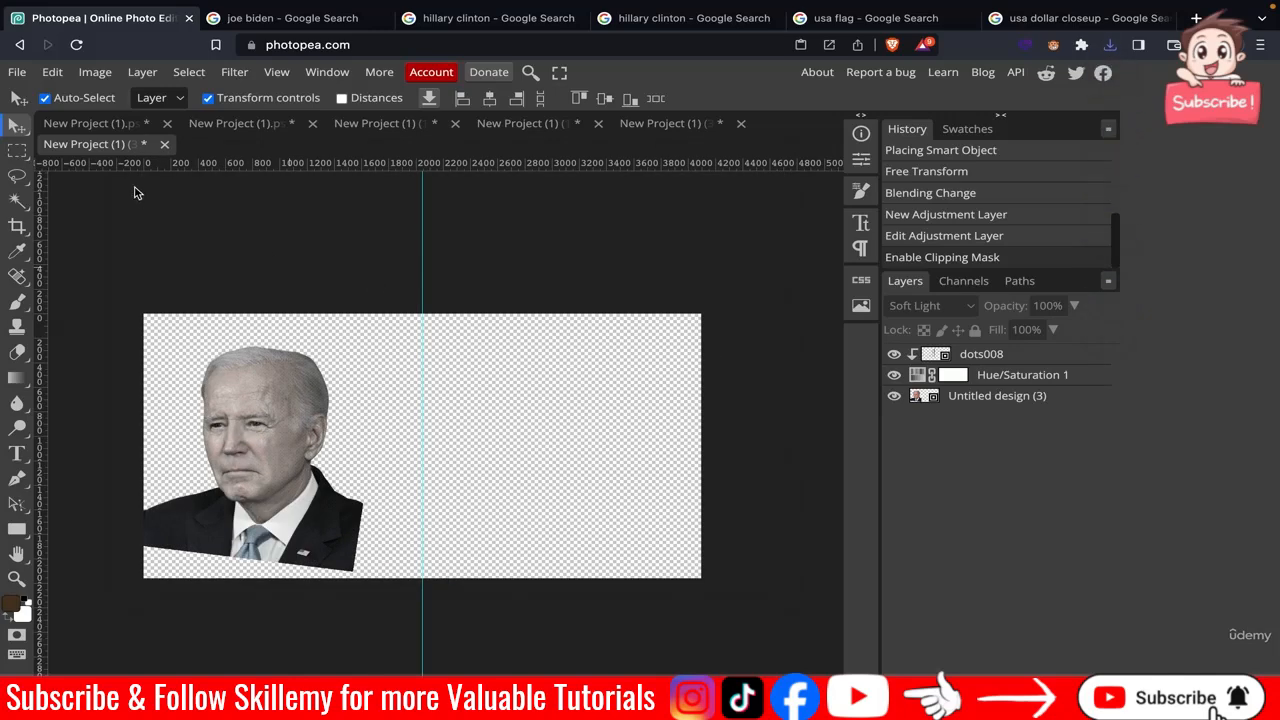
# In the main poster, place biden 1.png and move its layer above the original Biden photo layer.
pyautogui.click(213, 126)
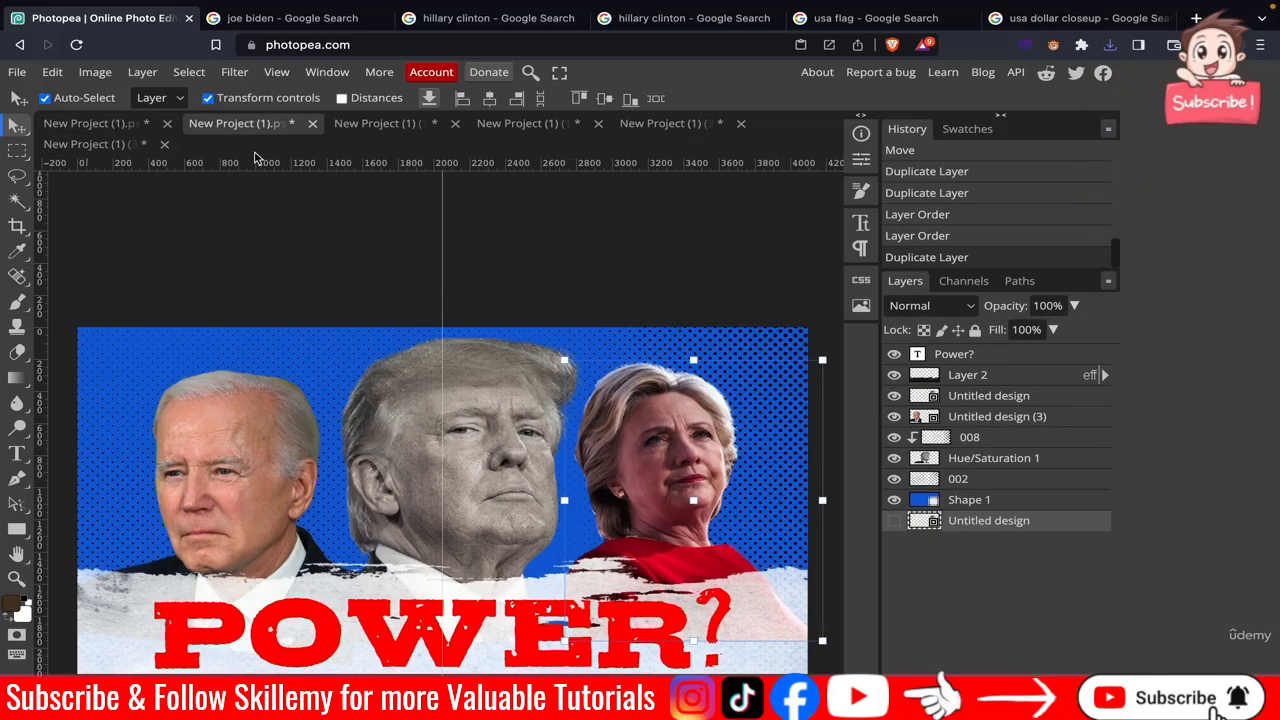
pyautogui.click(580, 271)
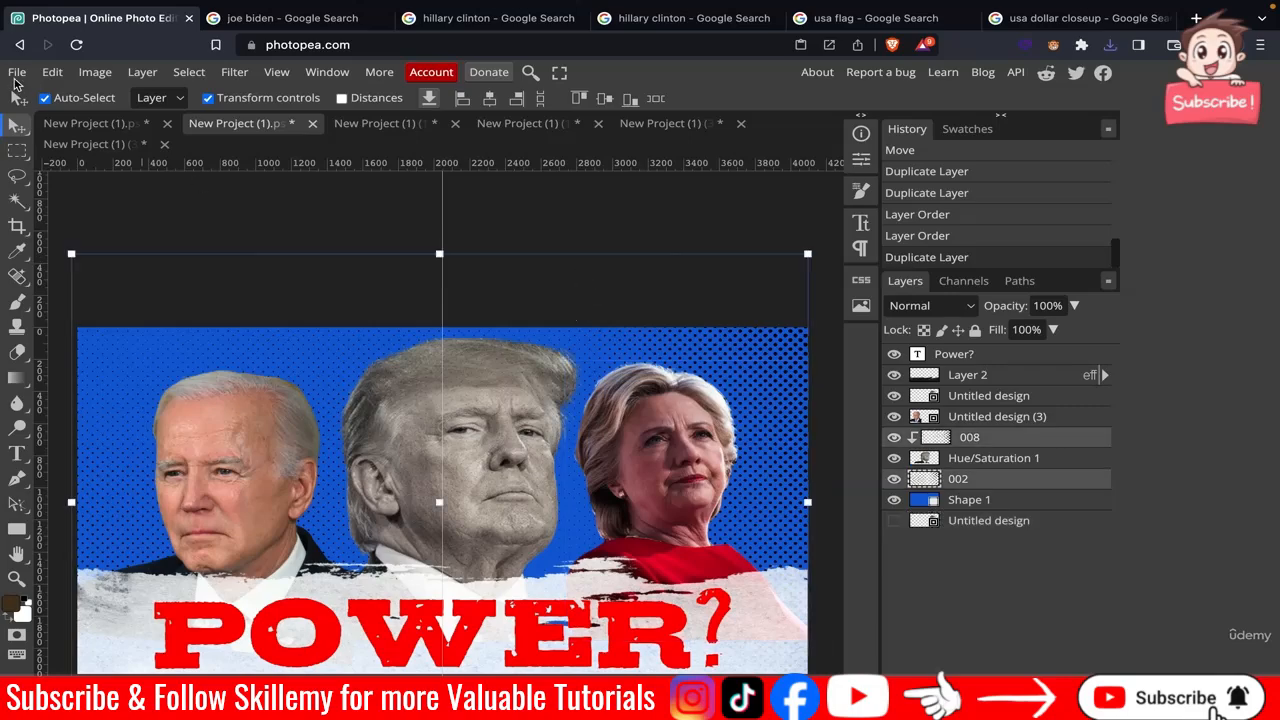
pyautogui.click(17, 72)
pyautogui.click(88, 155)
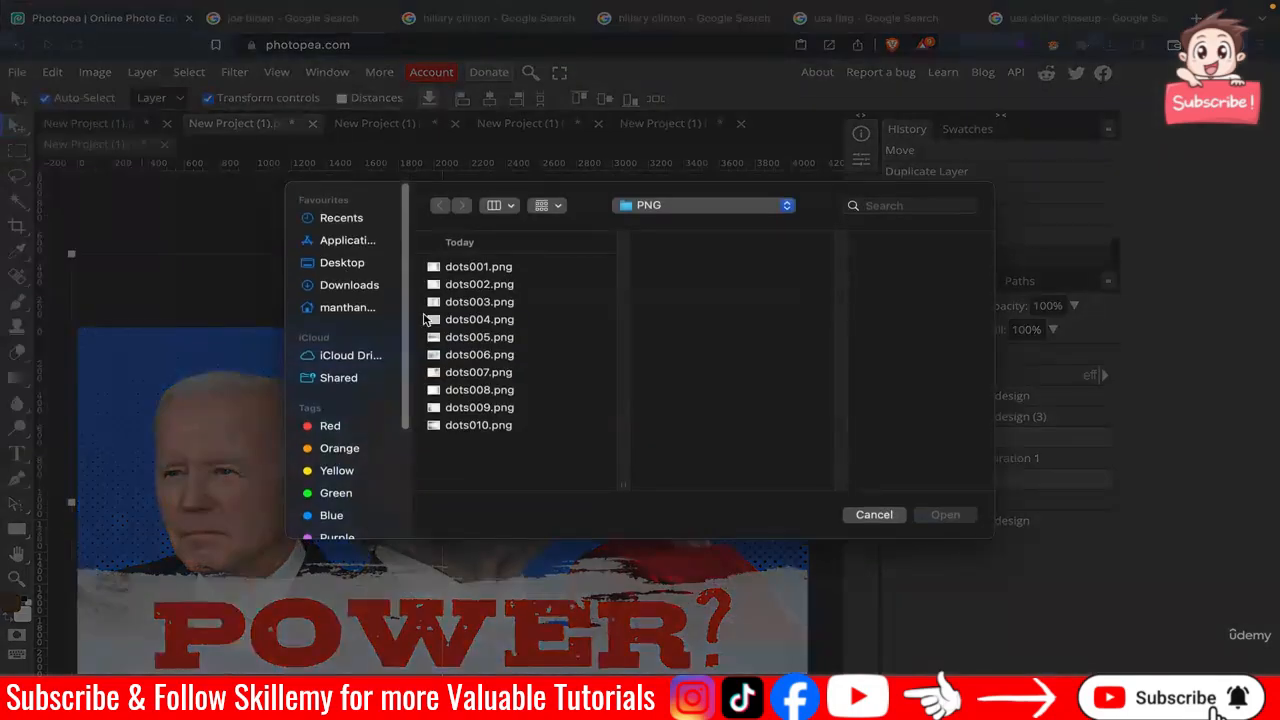
pyautogui.click(330, 286)
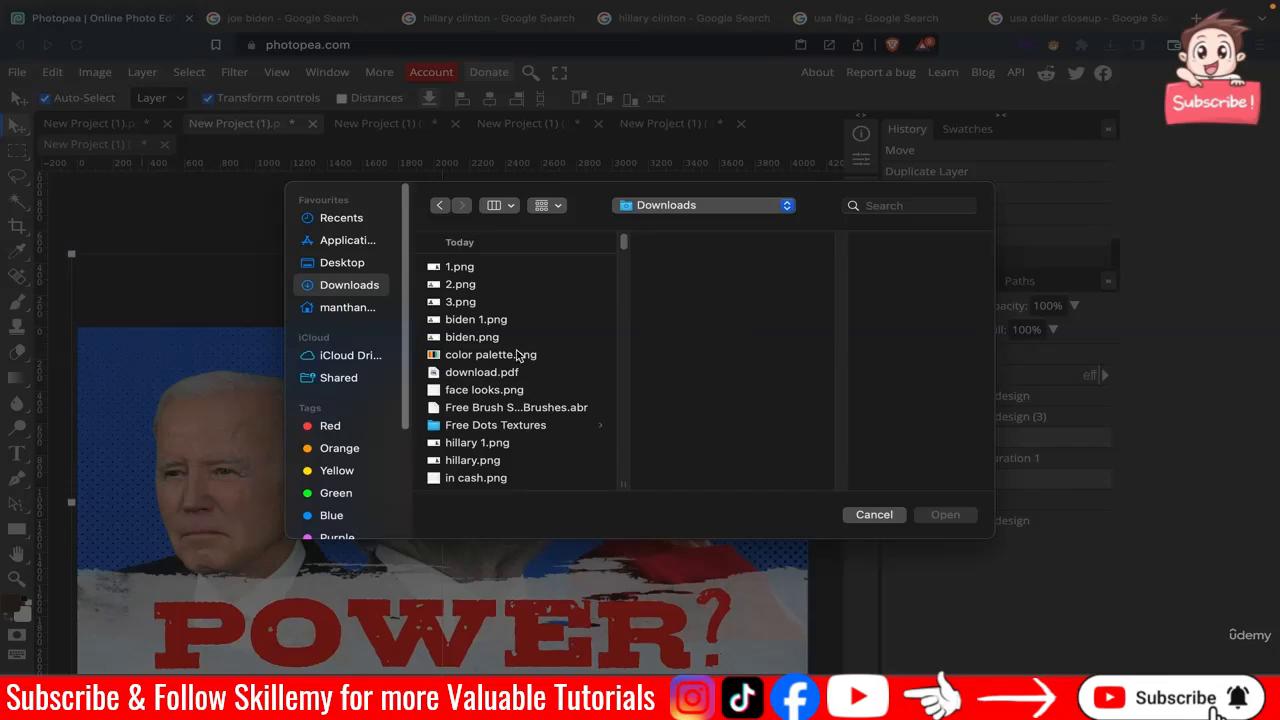
pyautogui.click(513, 321)
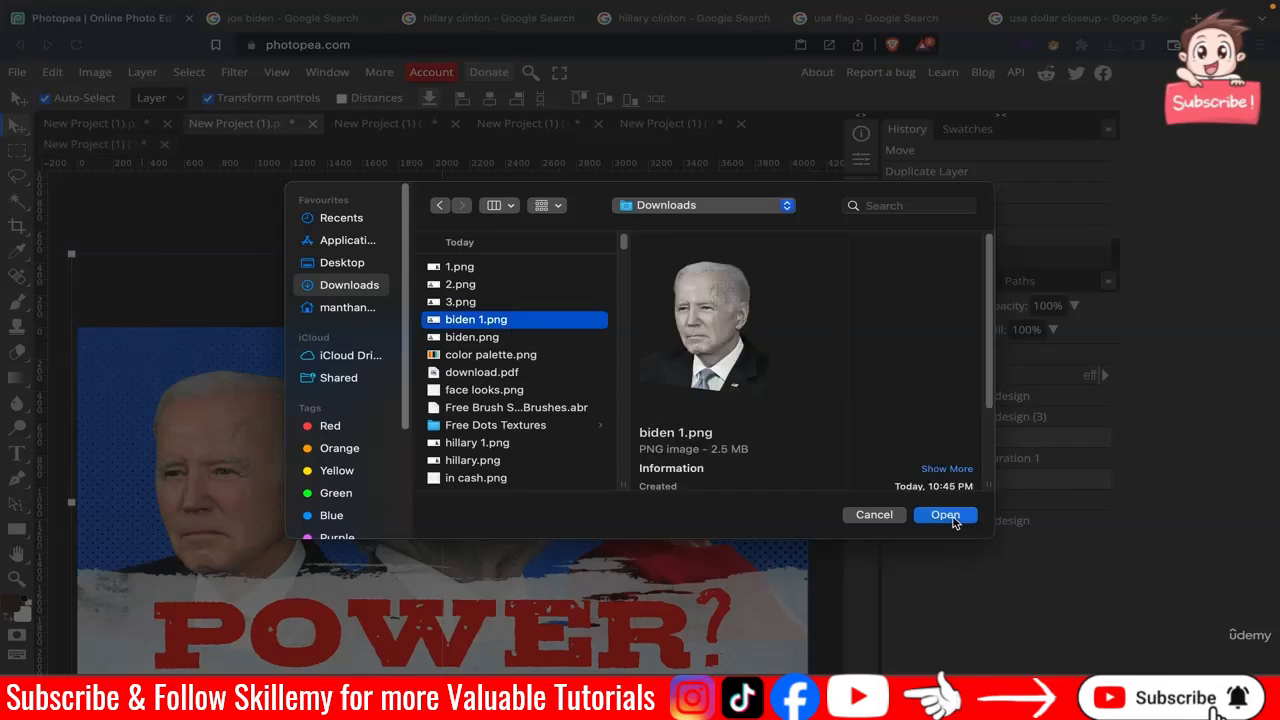
pyautogui.click(952, 518)
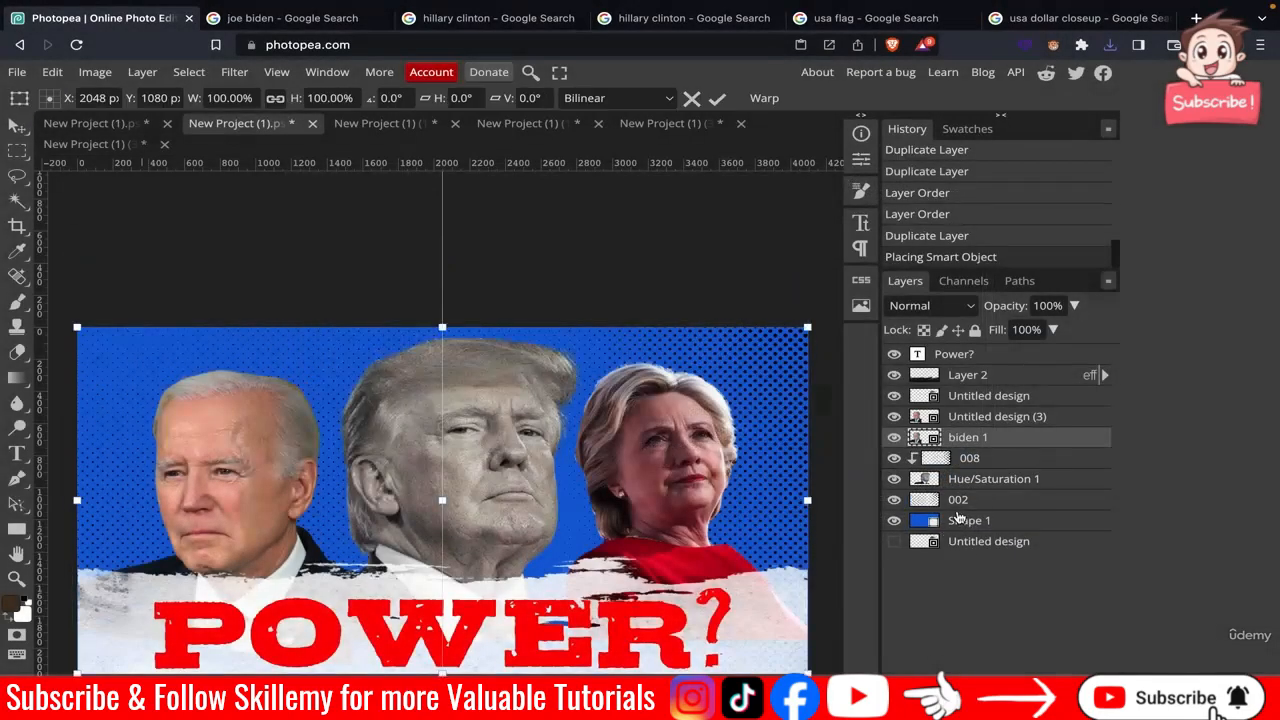
pyautogui.moveTo(975, 445); pyautogui.dragTo(976, 424)
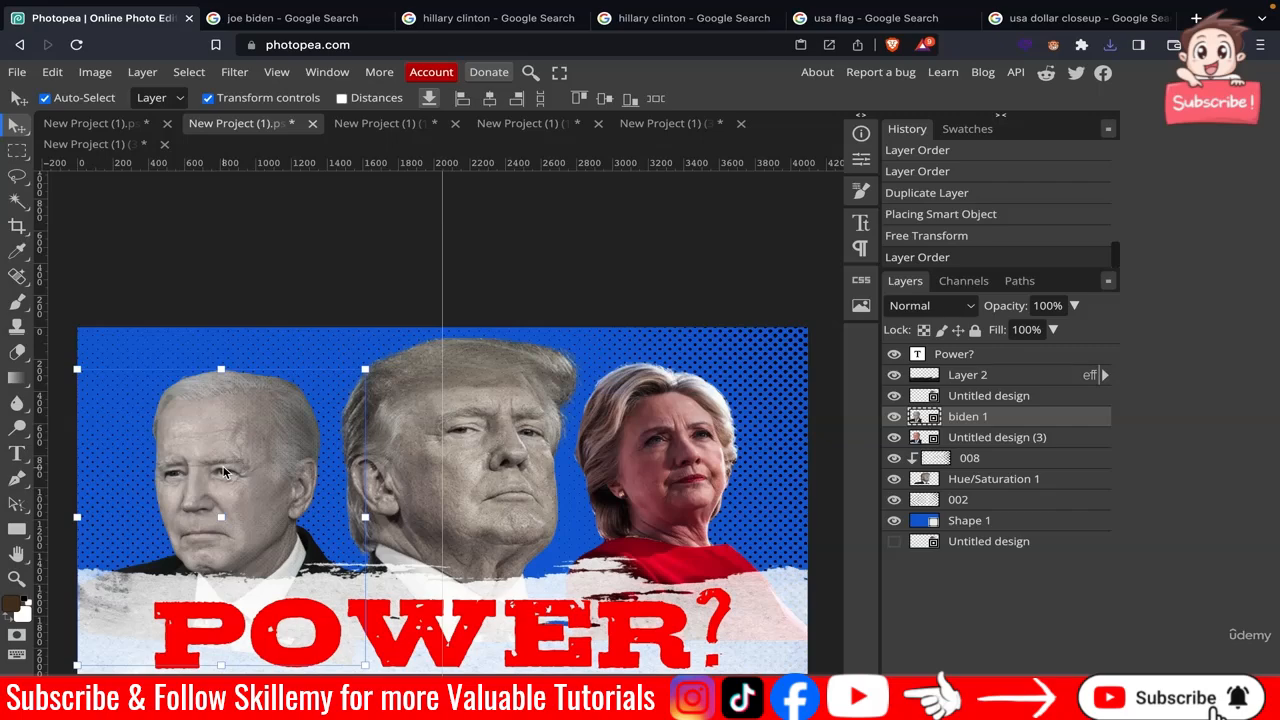
# Delete the original Biden photo layer, Untitled design (3), from the poster.
pyautogui.scroll(5, 224, 473)
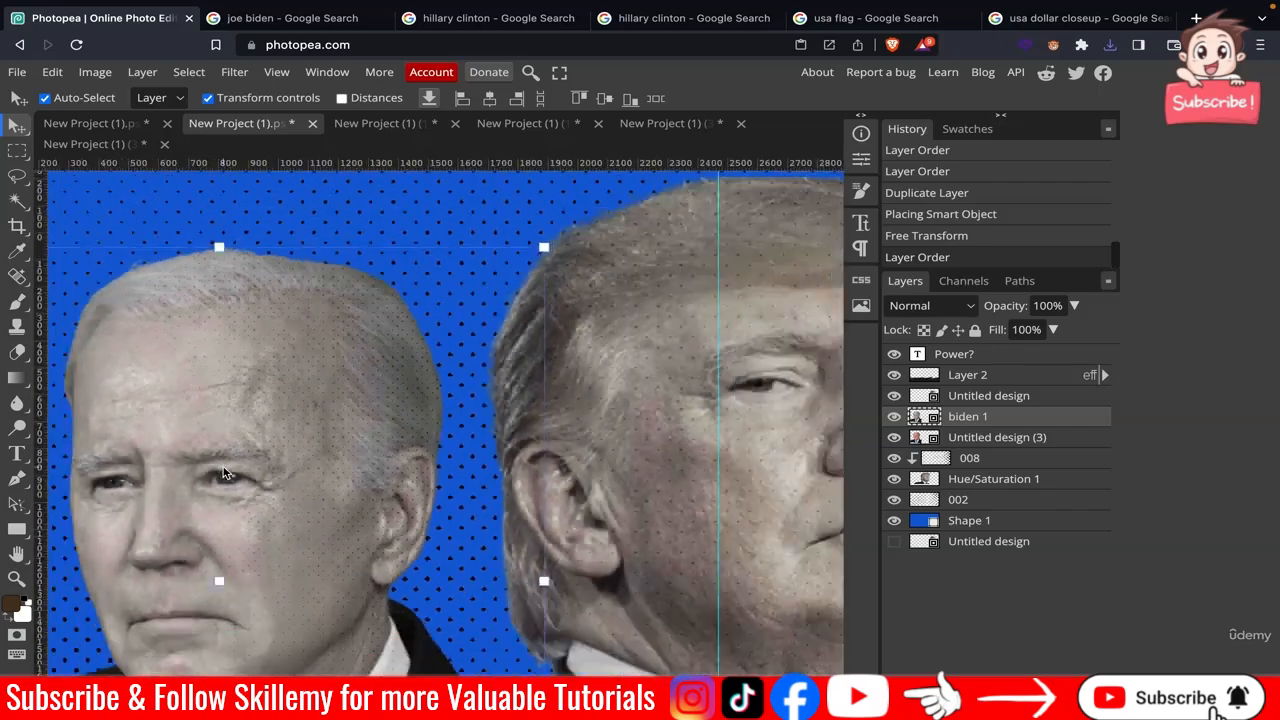
pyautogui.scroll(-4, 224, 473)
pyautogui.click(233, 313)
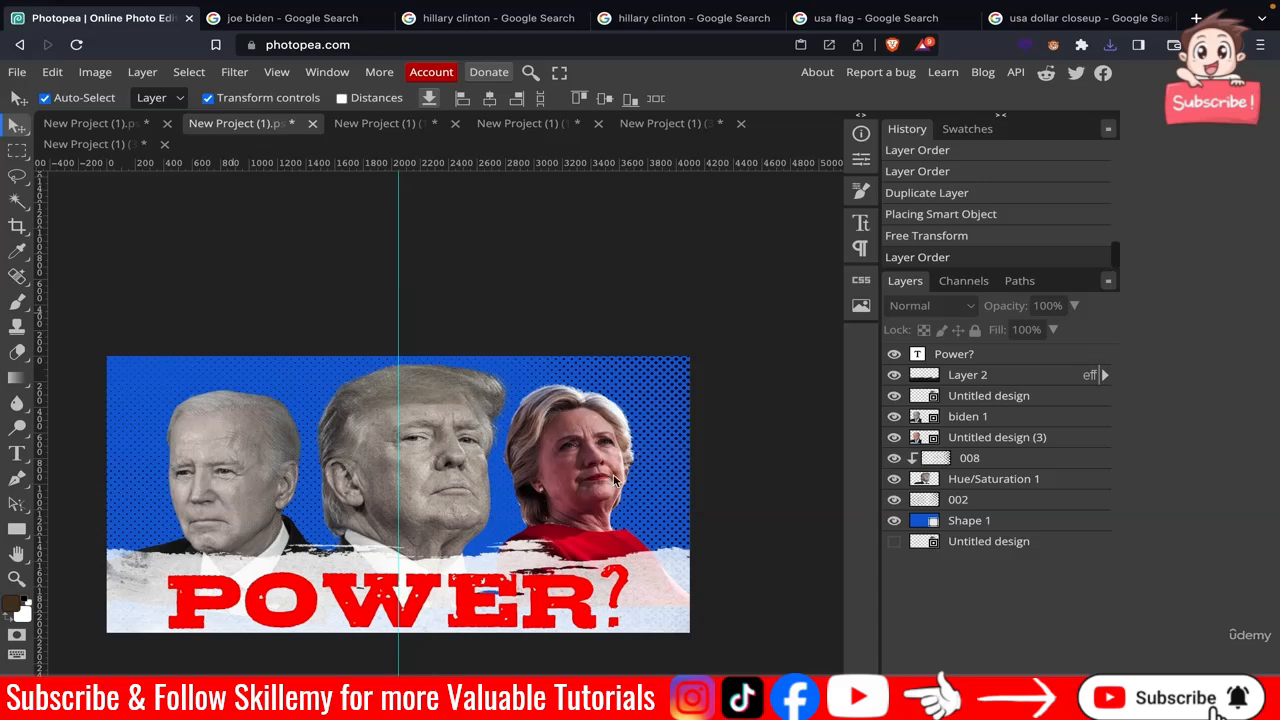
pyautogui.click(1006, 437)
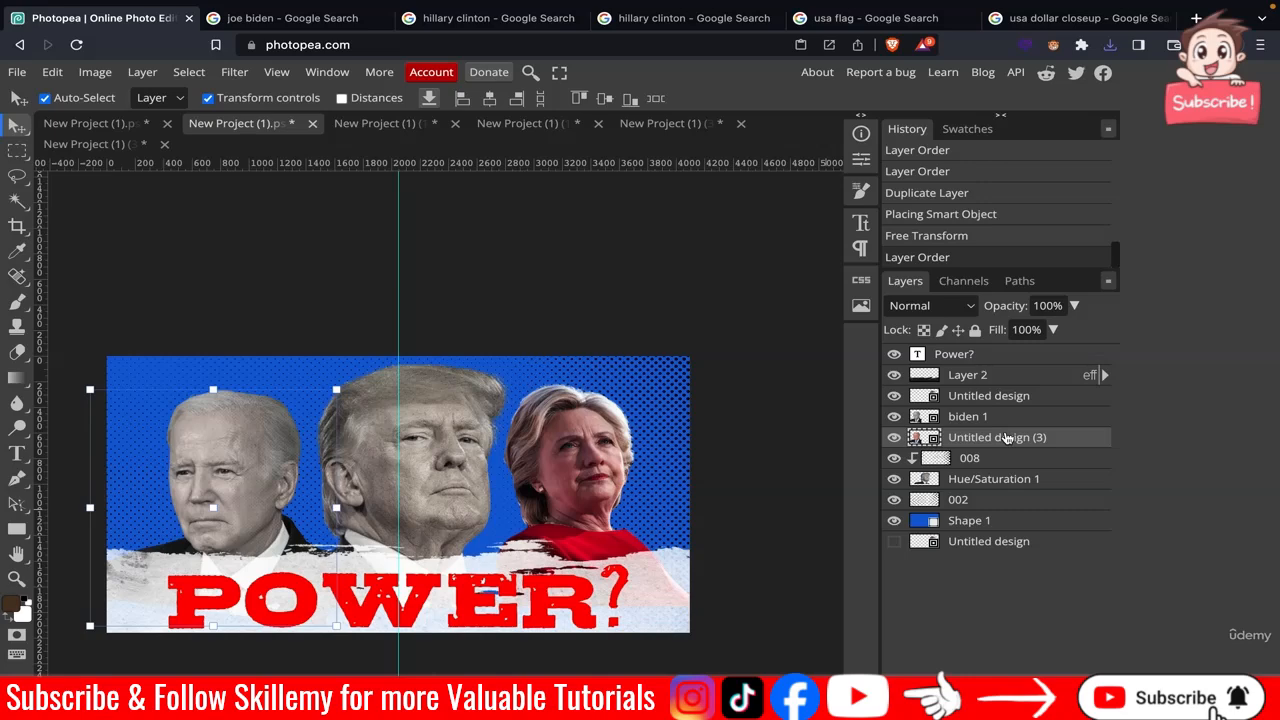
pyautogui.press('Delete')
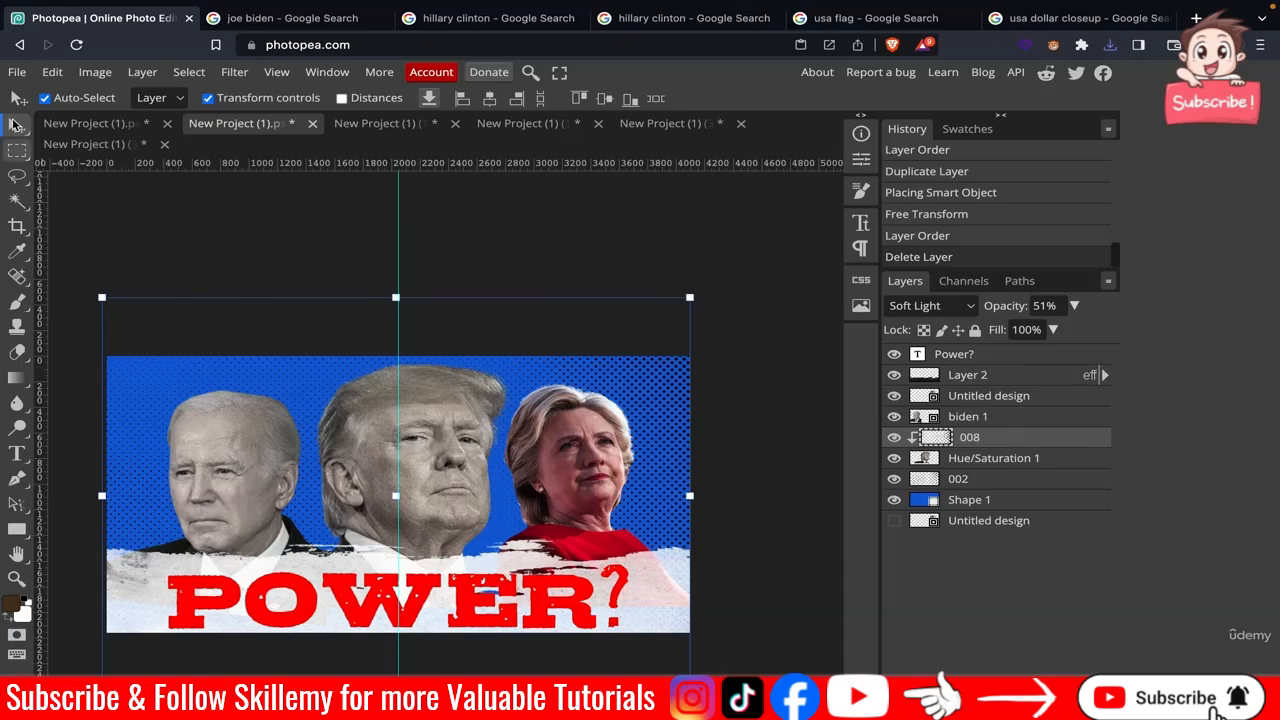
# Place hillary 1.png into the poster and move its layer above the original Clinton photo layer.
pyautogui.click(16, 72)
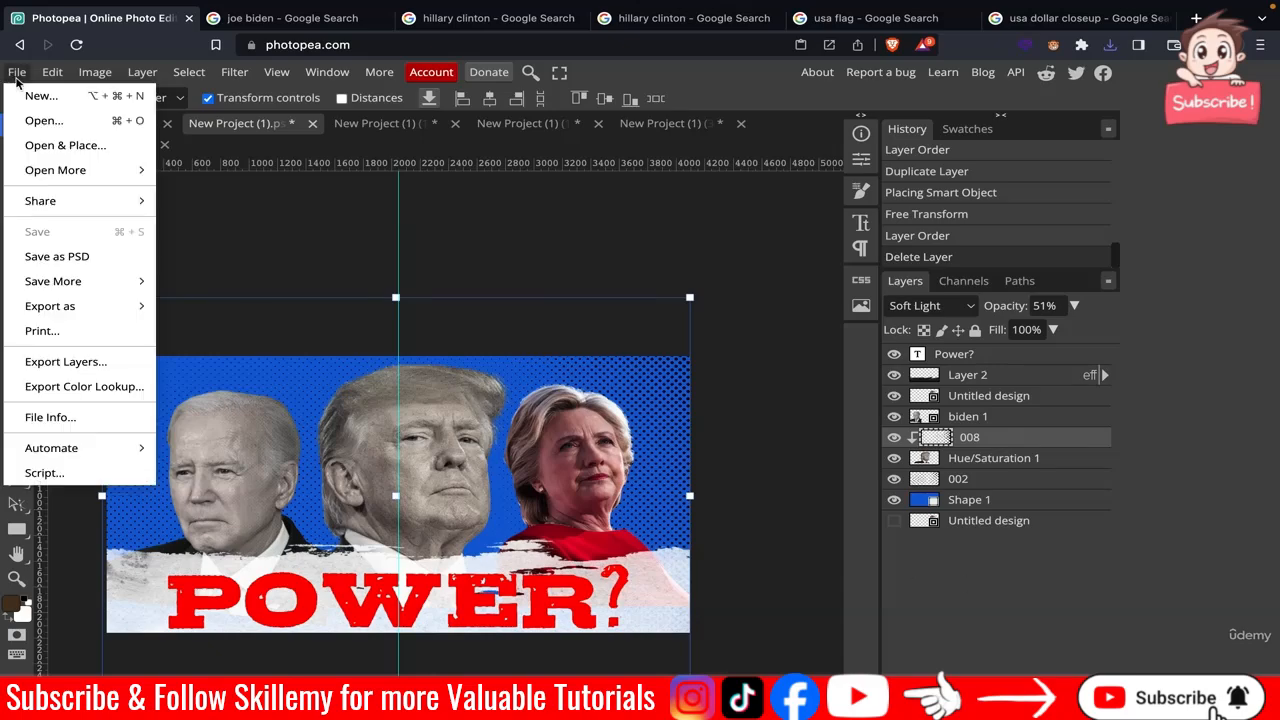
pyautogui.click(90, 155)
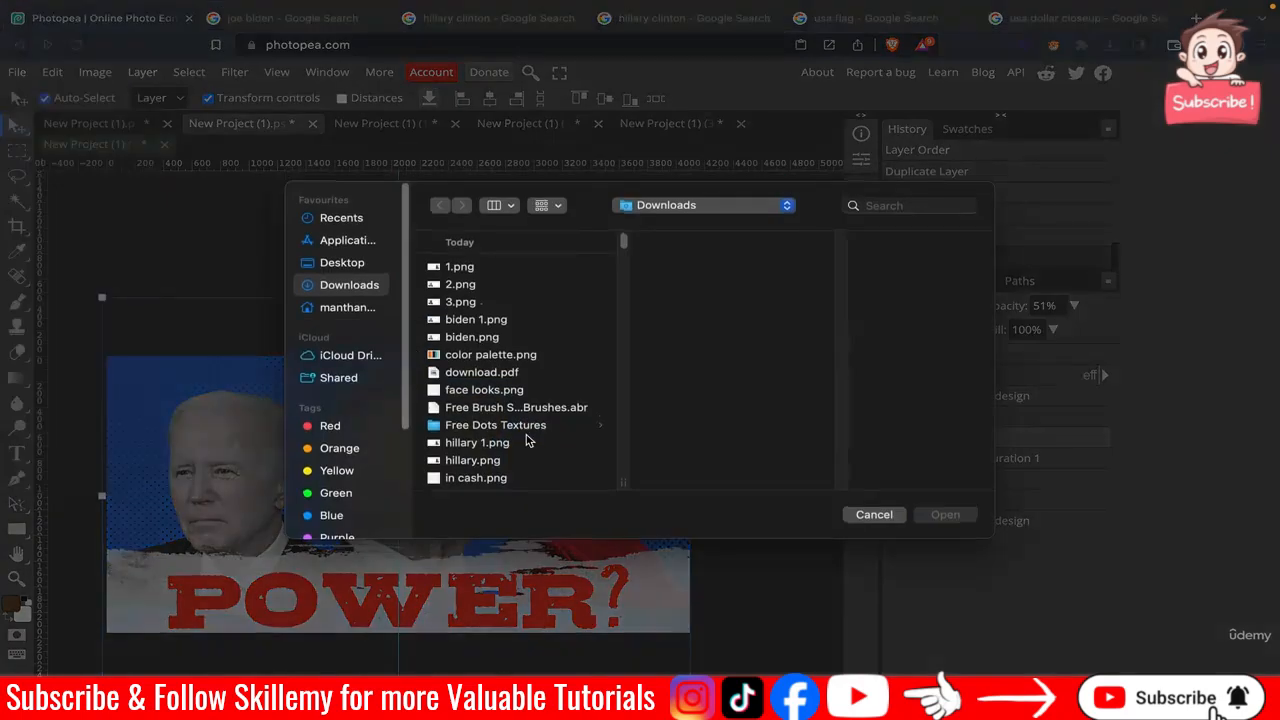
pyautogui.click(477, 442)
pyautogui.doubleClick(477, 442)
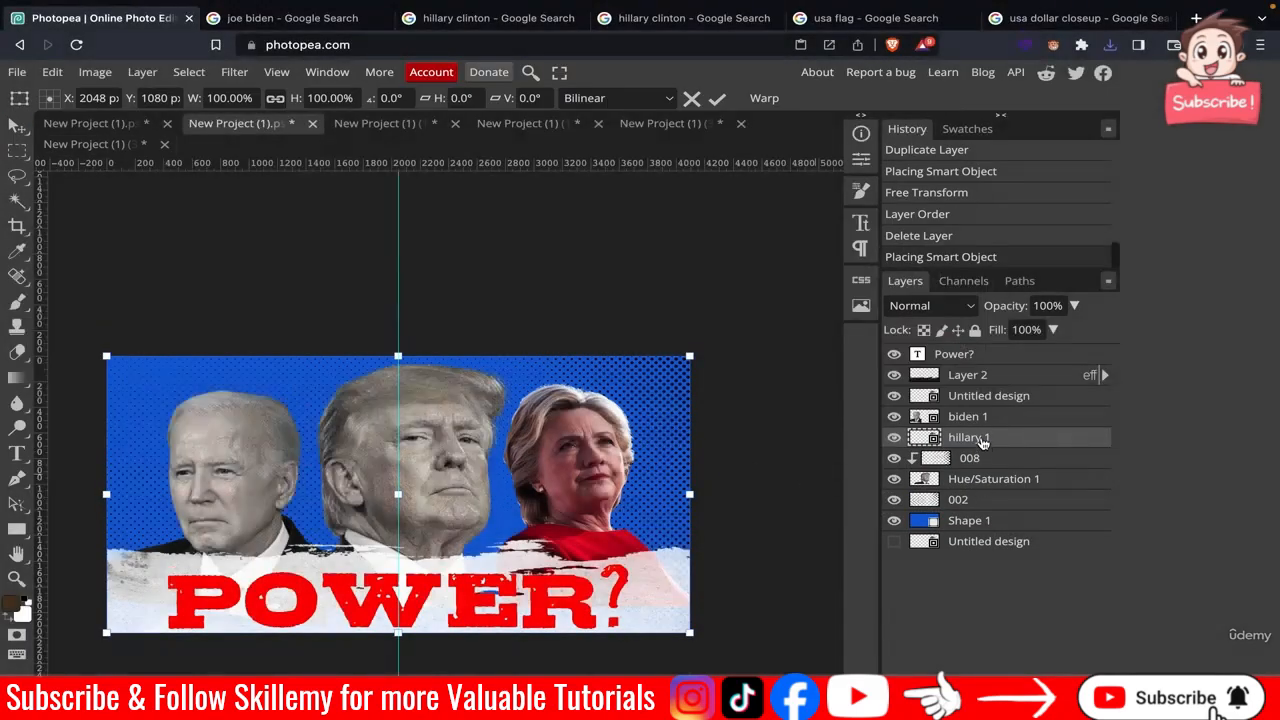
pyautogui.moveTo(983, 443); pyautogui.dragTo(974, 398)
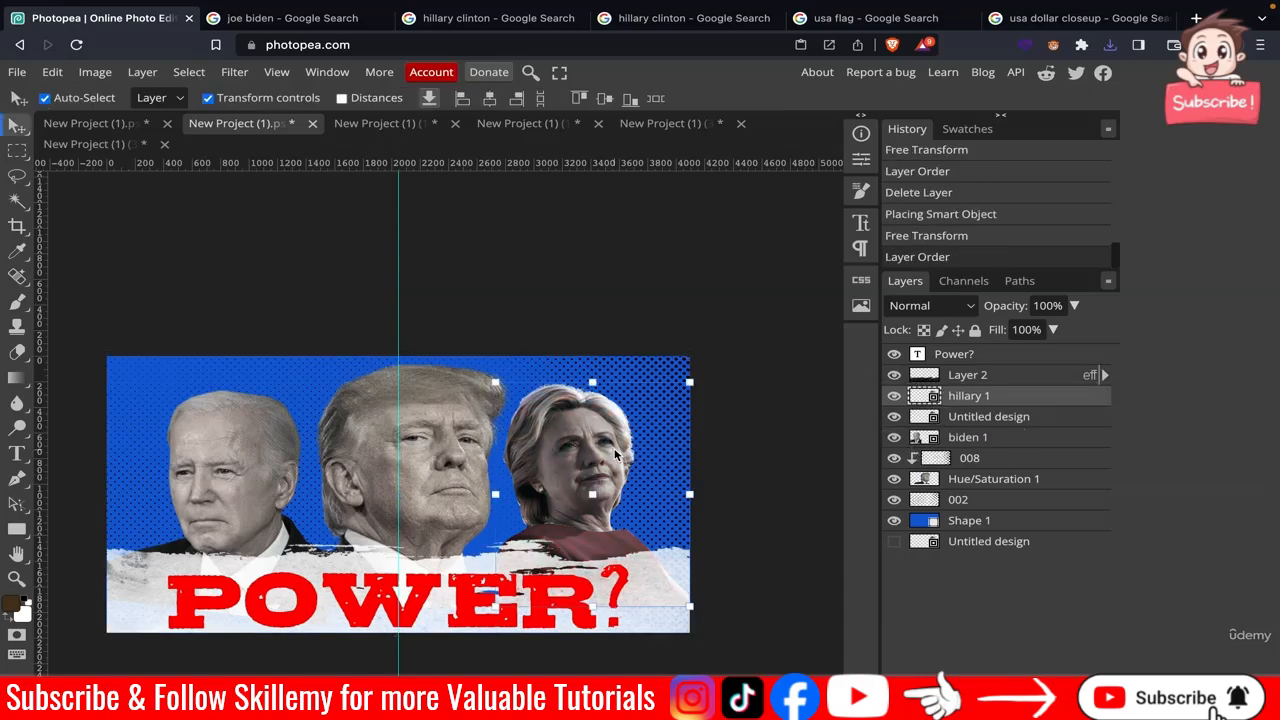
pyautogui.scroll(8, 614, 454)
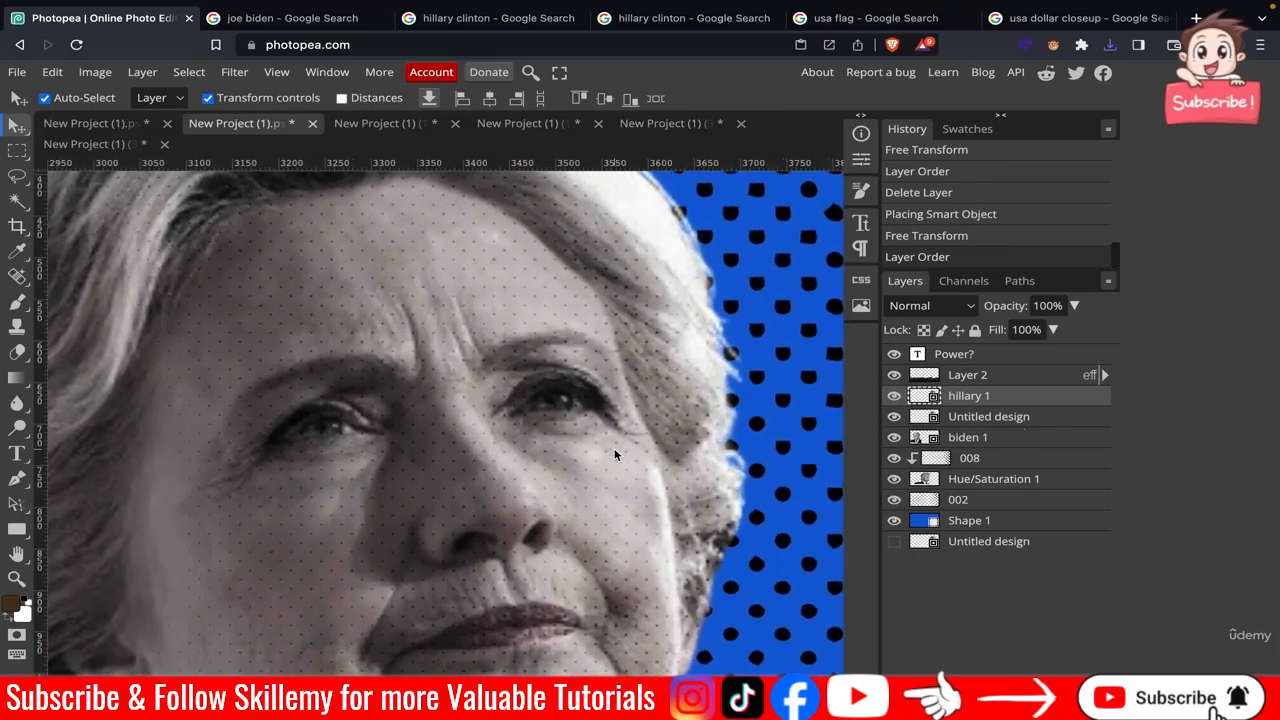
pyautogui.scroll(-5, 615, 452)
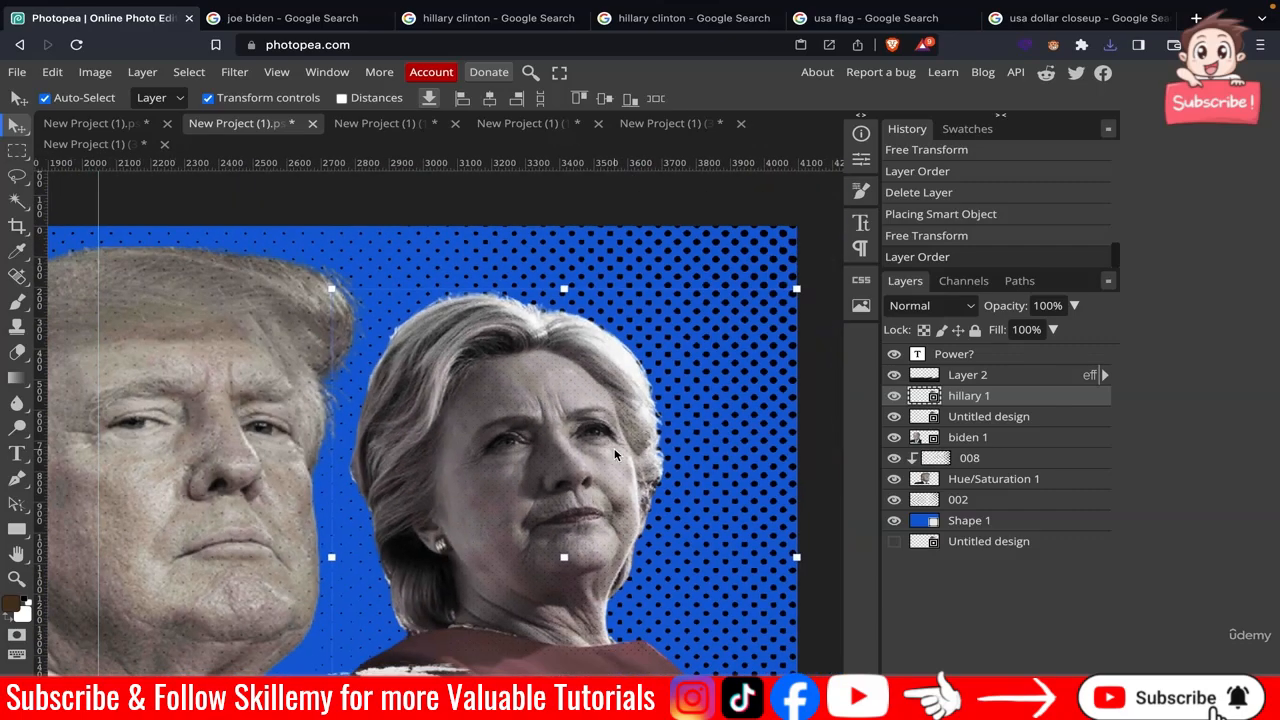
pyautogui.scroll(-3, 614, 448)
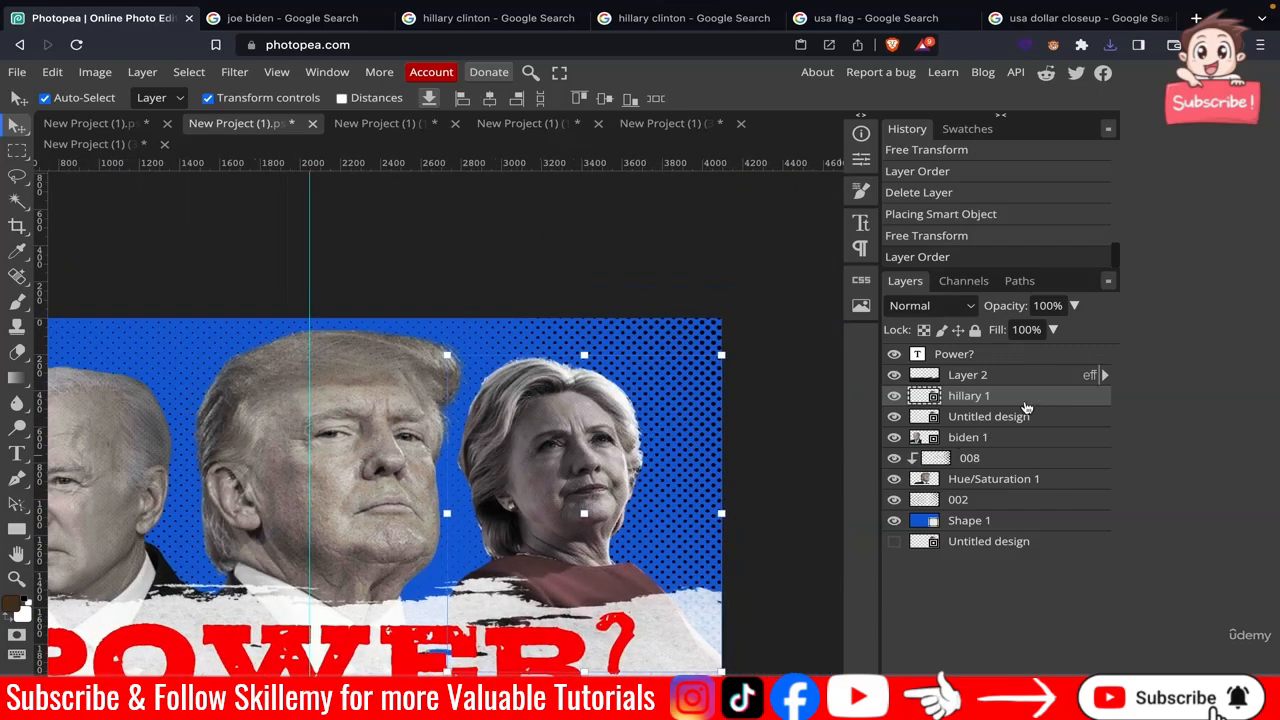
# Delete the original Clinton photo layer, Untitled design, from the poster.
pyautogui.click(1005, 420)
pyautogui.press('Delete')
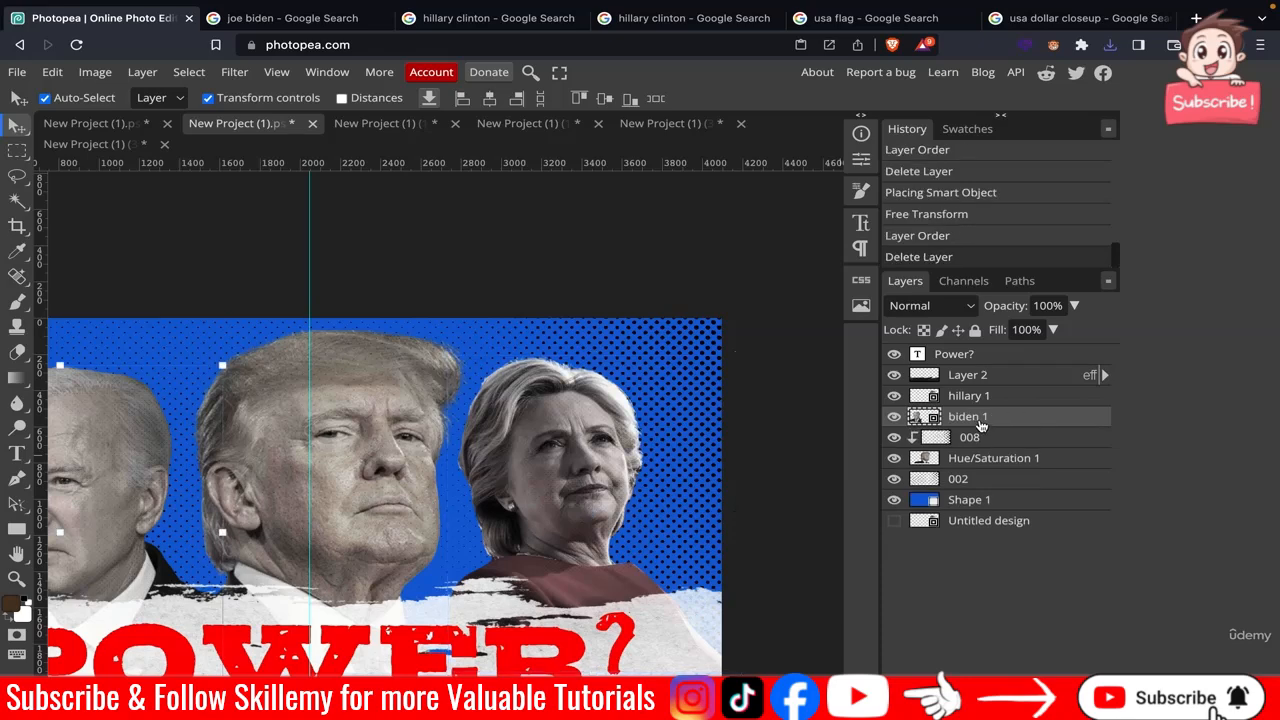
pyautogui.scroll(-2, 772, 356)
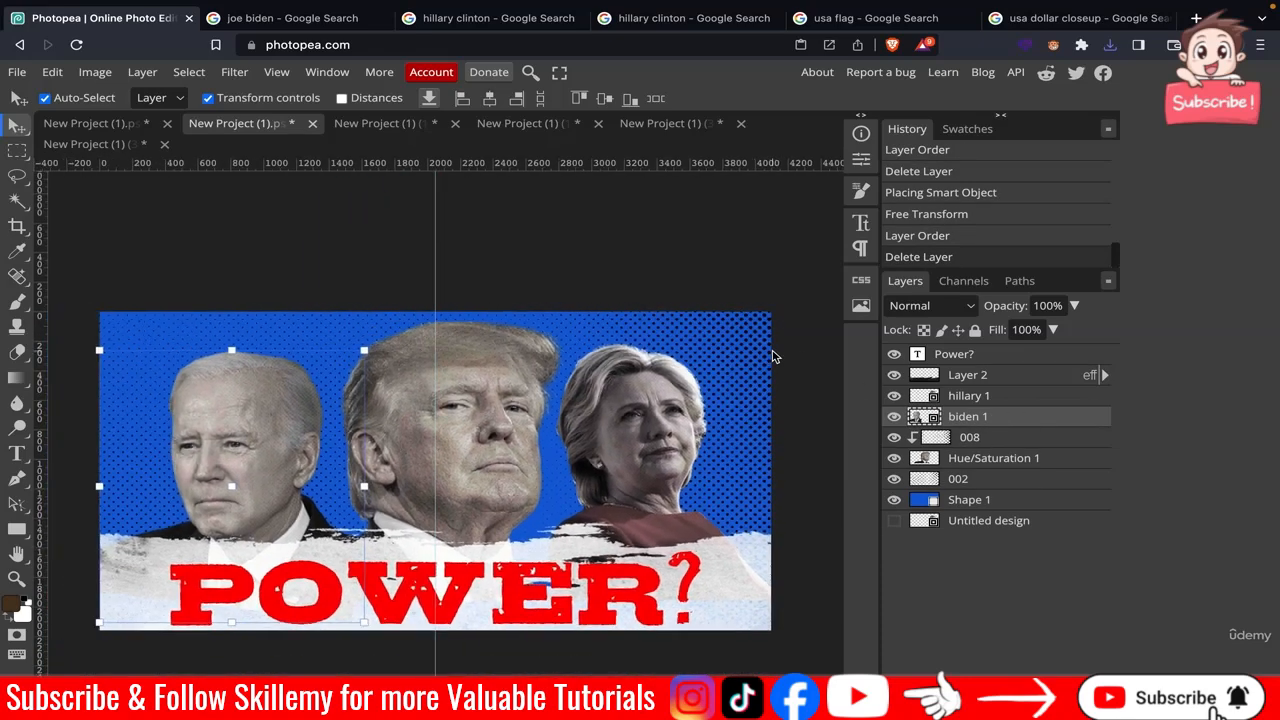
pyautogui.click(660, 215)
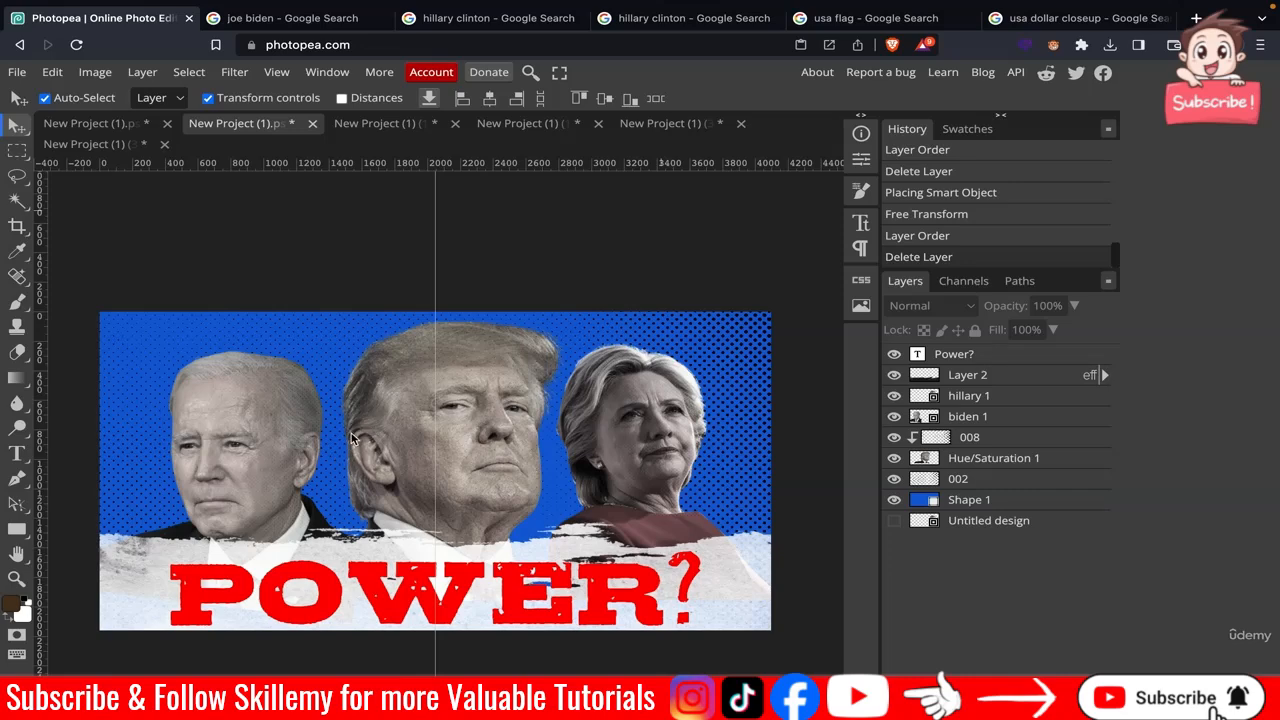
# In the Clinton document, paste the color palette image, make it visible, move it to the top and reposition it beside Clinton.
pyautogui.click(643, 131)
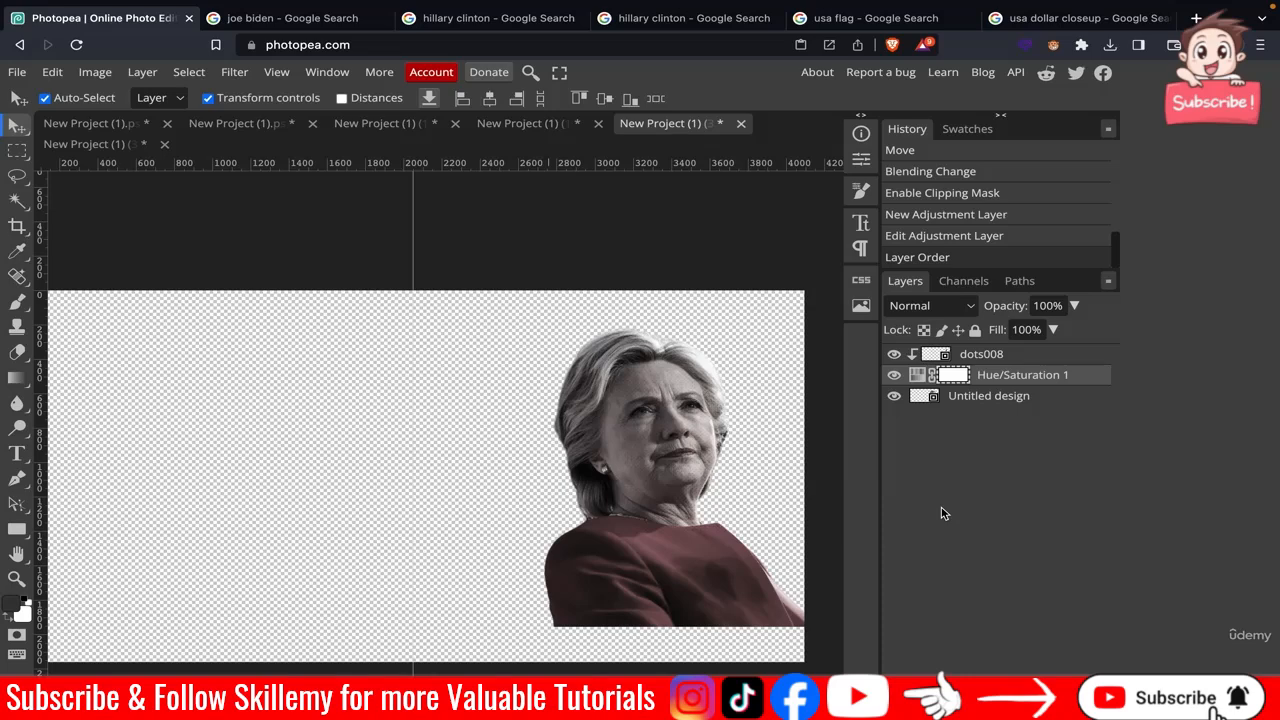
pyautogui.press('super+v')
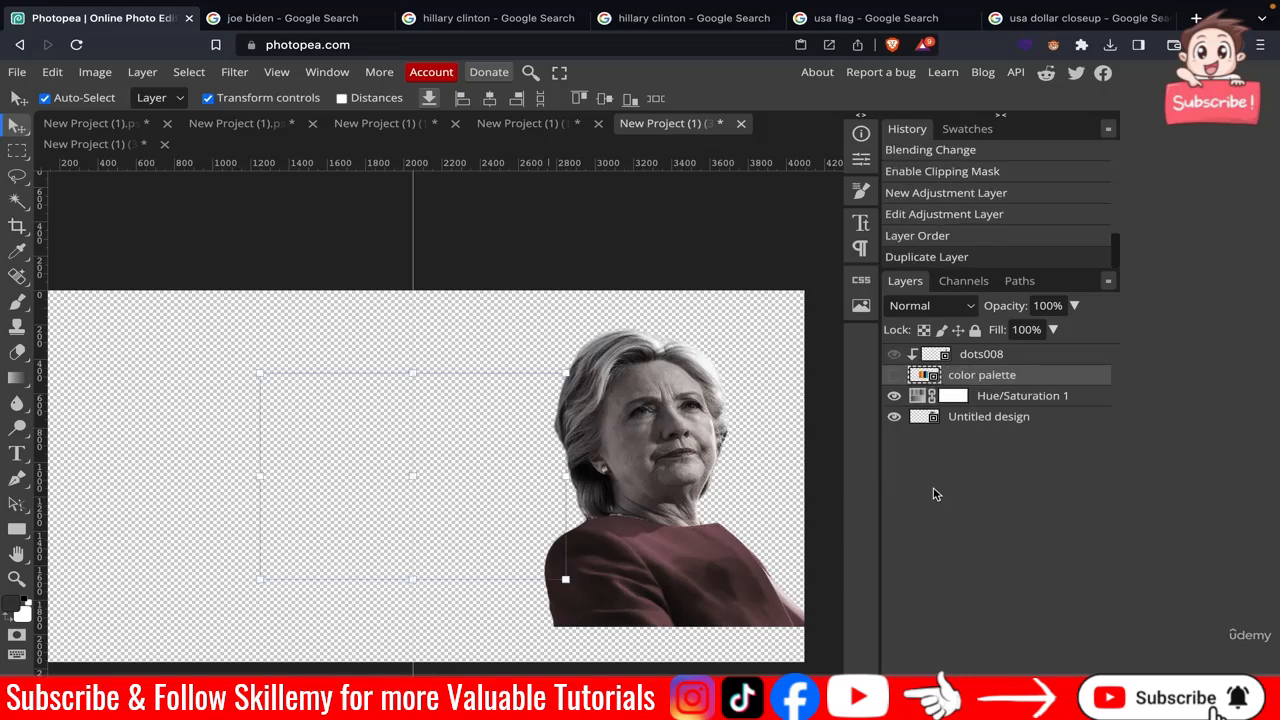
pyautogui.click(896, 375)
pyautogui.moveTo(990, 368); pyautogui.dragTo(988, 350)
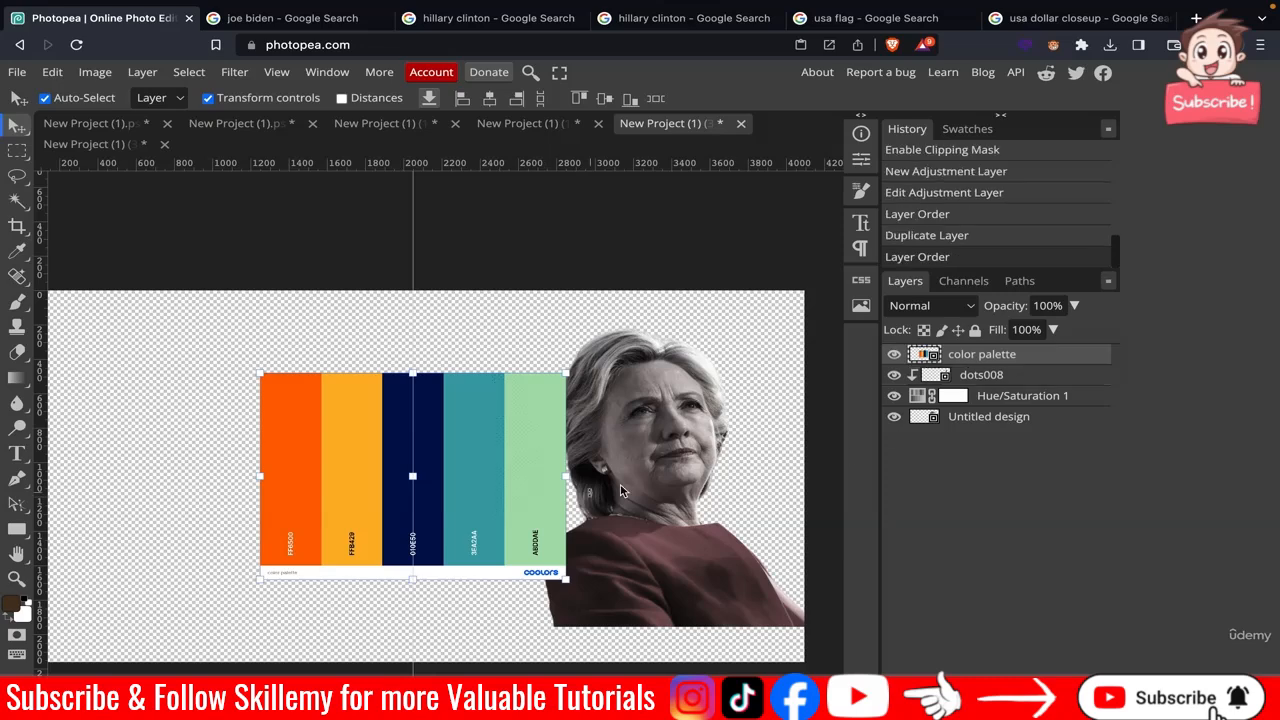
pyautogui.moveTo(475, 459); pyautogui.dragTo(445, 432)
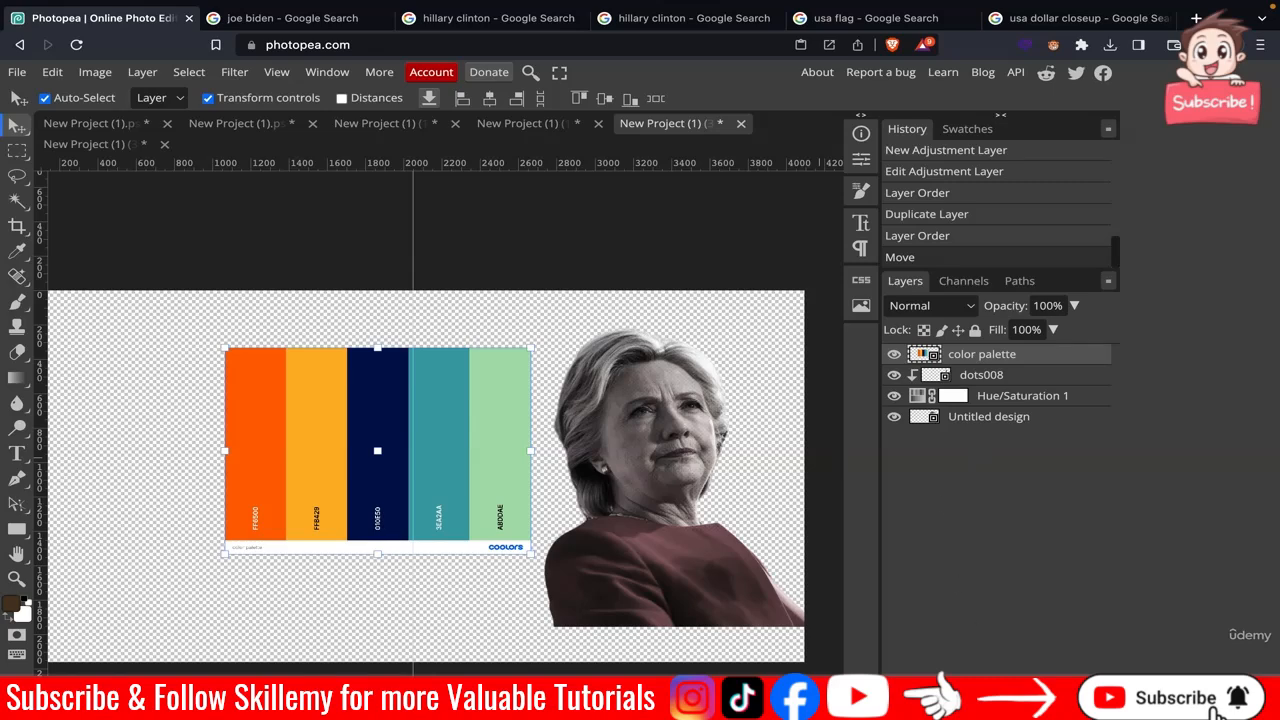
# Add a Photo Filter adjustment layer and move it below the Hue/Saturation layer.
pyautogui.click(1001, 706)
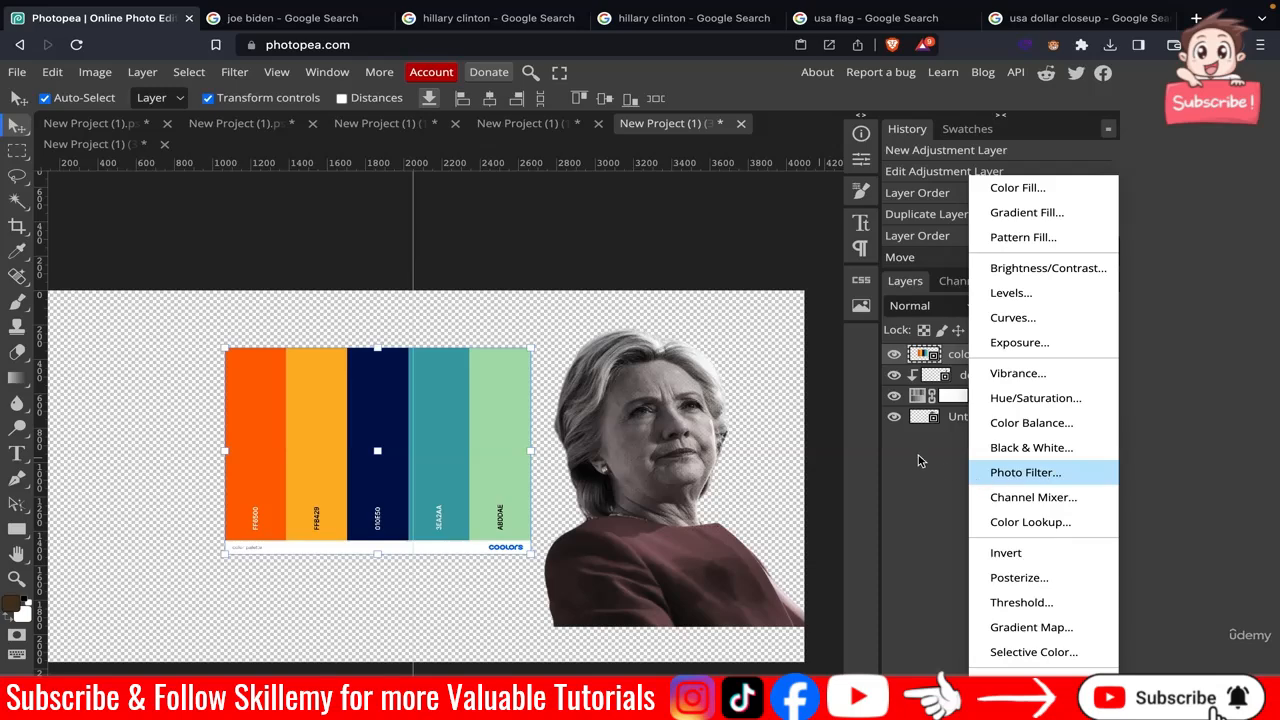
pyautogui.click(1025, 472)
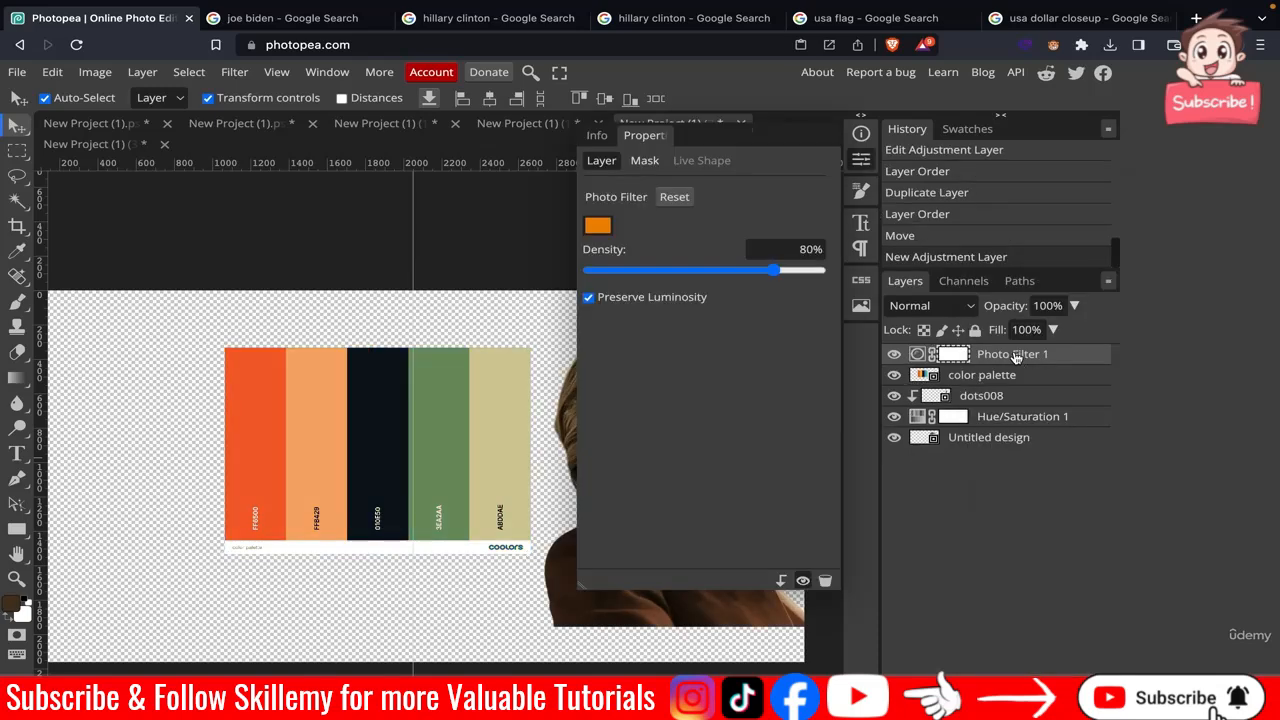
pyautogui.moveTo(1015, 359); pyautogui.dragTo(972, 450)
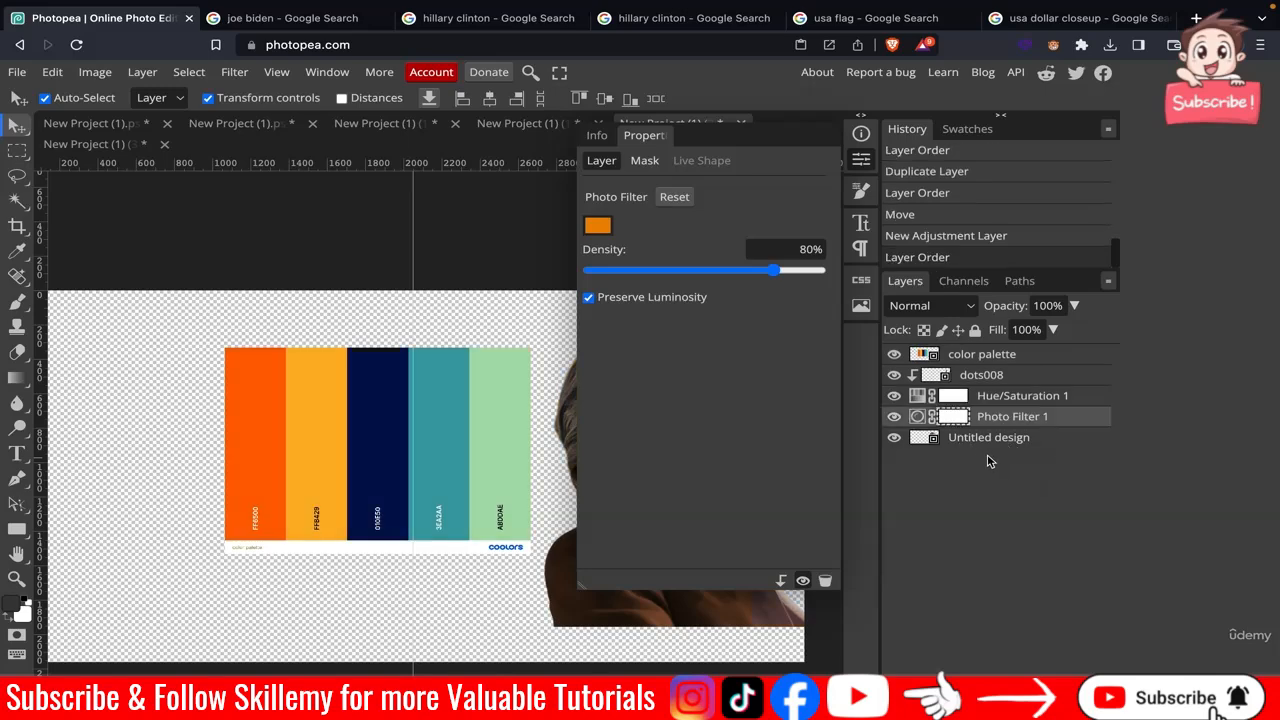
# Set the Clinton Photo Filter colour to the palette's yellow, ffb429.
pyautogui.click(601, 233)
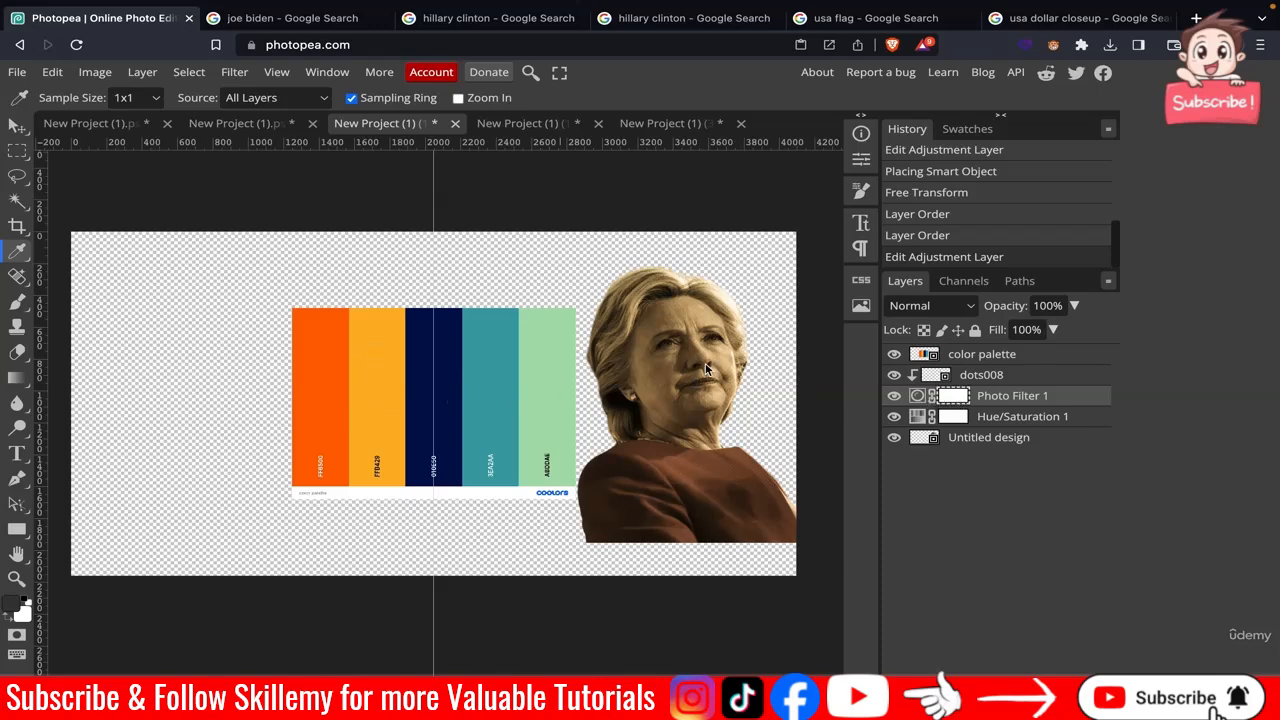
pyautogui.doubleClick(952, 397)
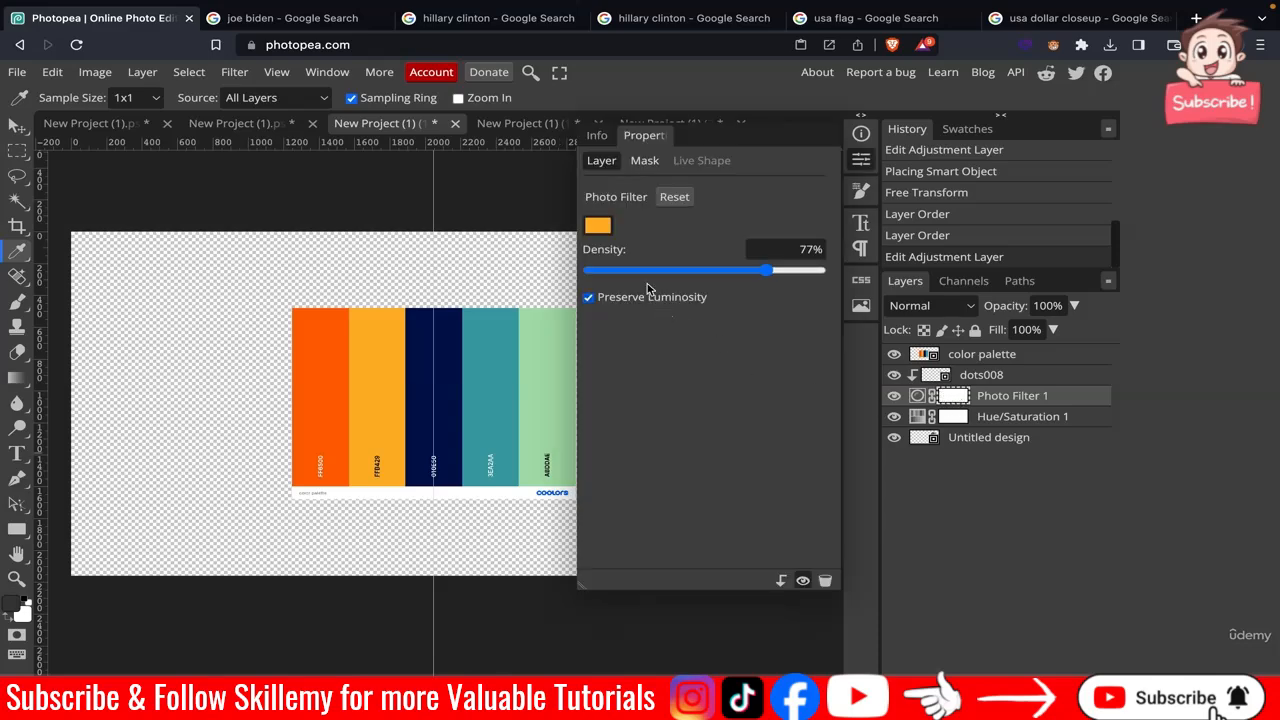
pyautogui.click(598, 226)
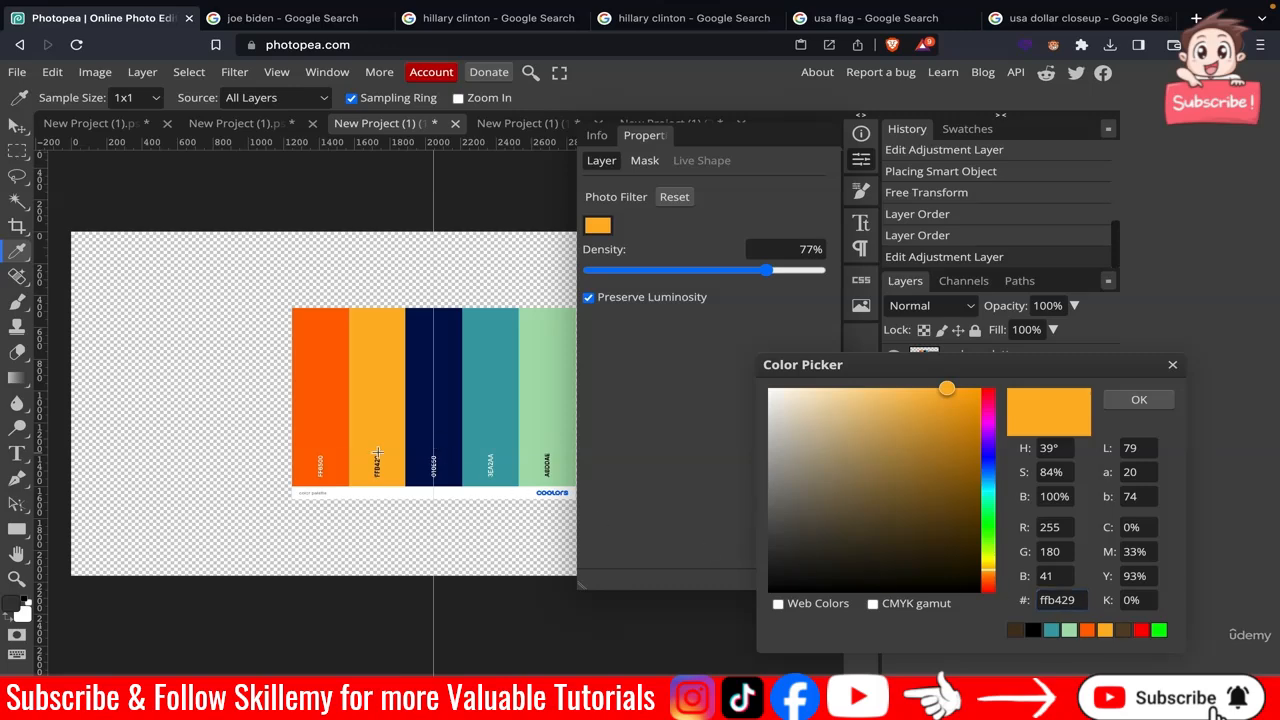
pyautogui.scroll(5, 377, 455)
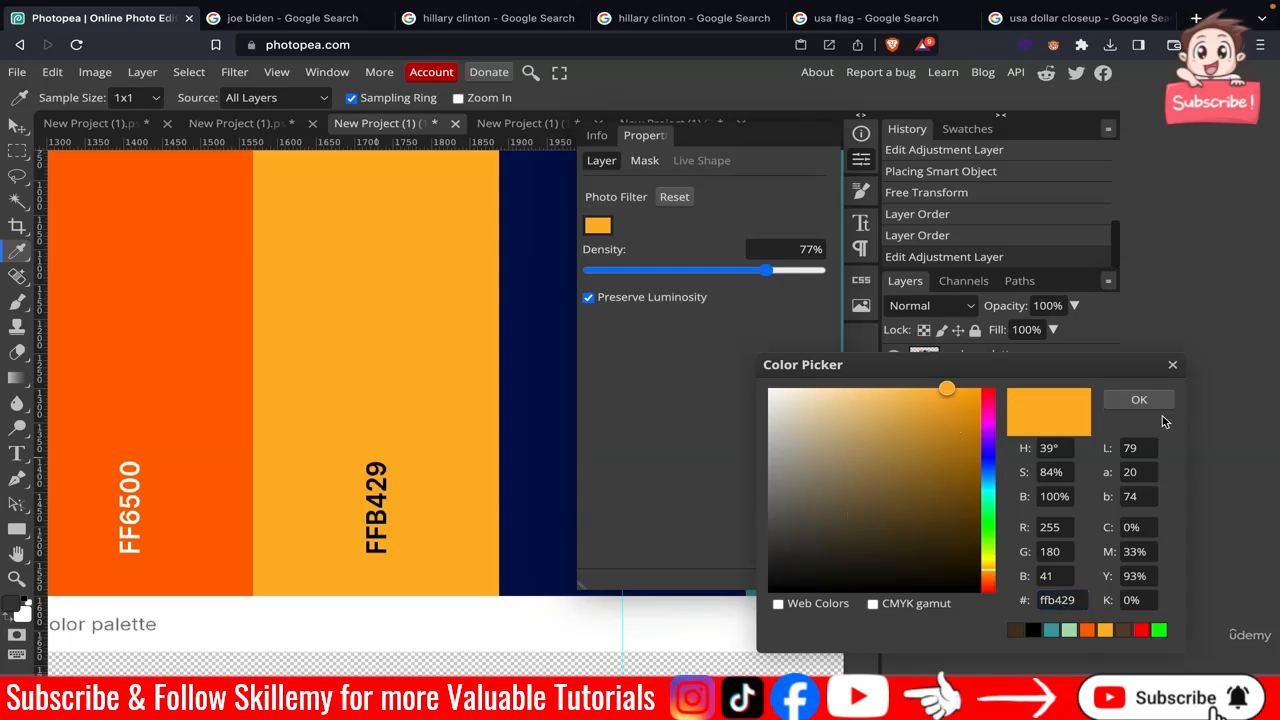
pyautogui.click(1138, 401)
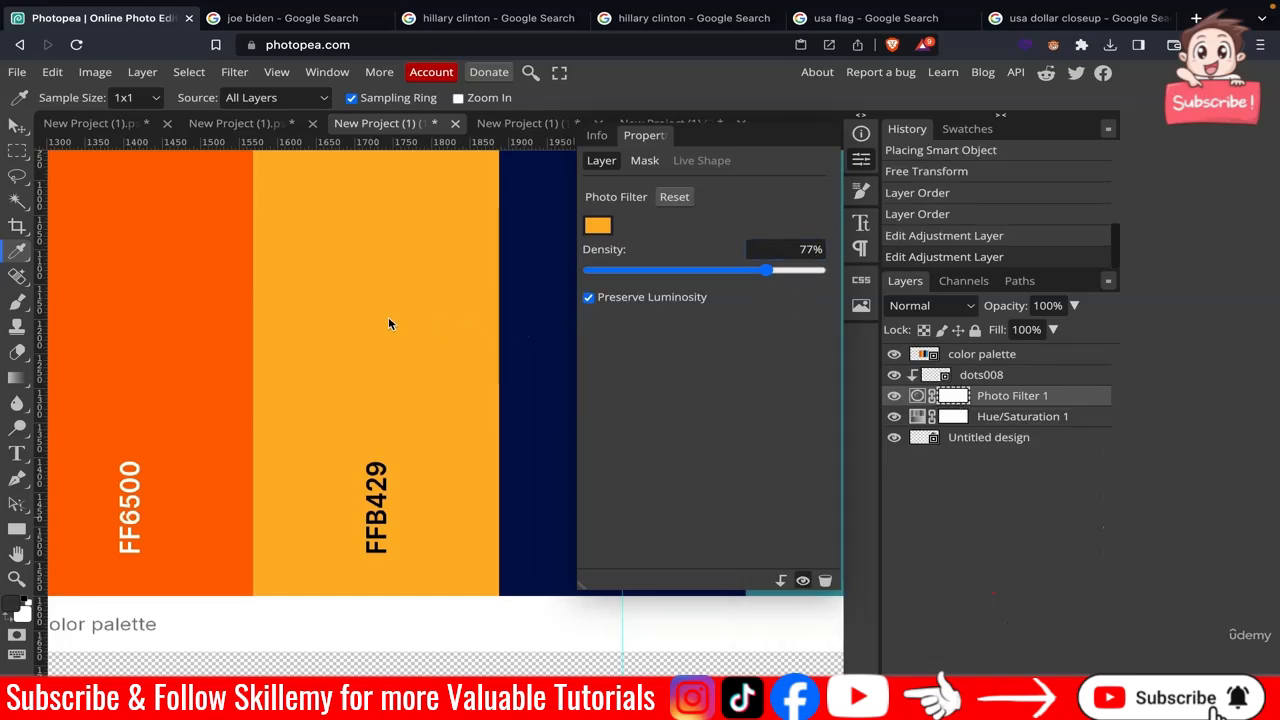
# Hide the color palette layer and review the colour-graded Clinton portrait.
pyautogui.scroll(-3, 385, 321)
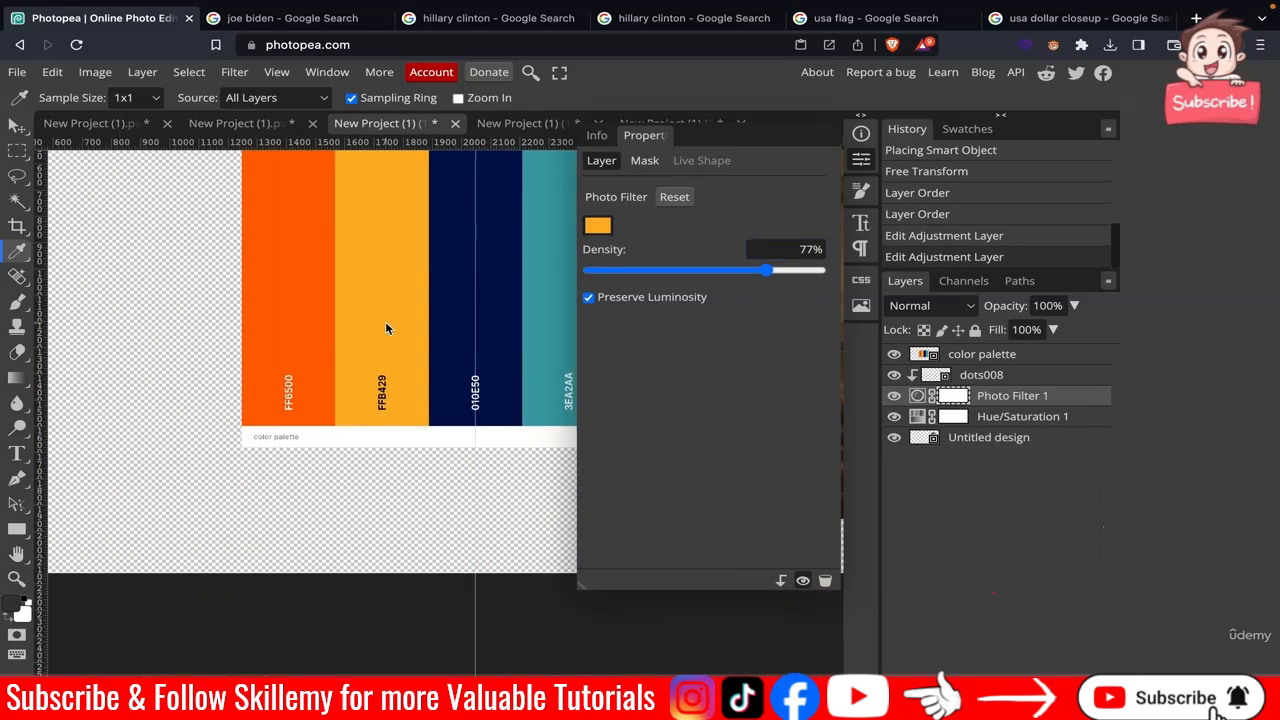
pyautogui.hscroll(1, 385, 321)
pyautogui.scroll(1, 385, 321)
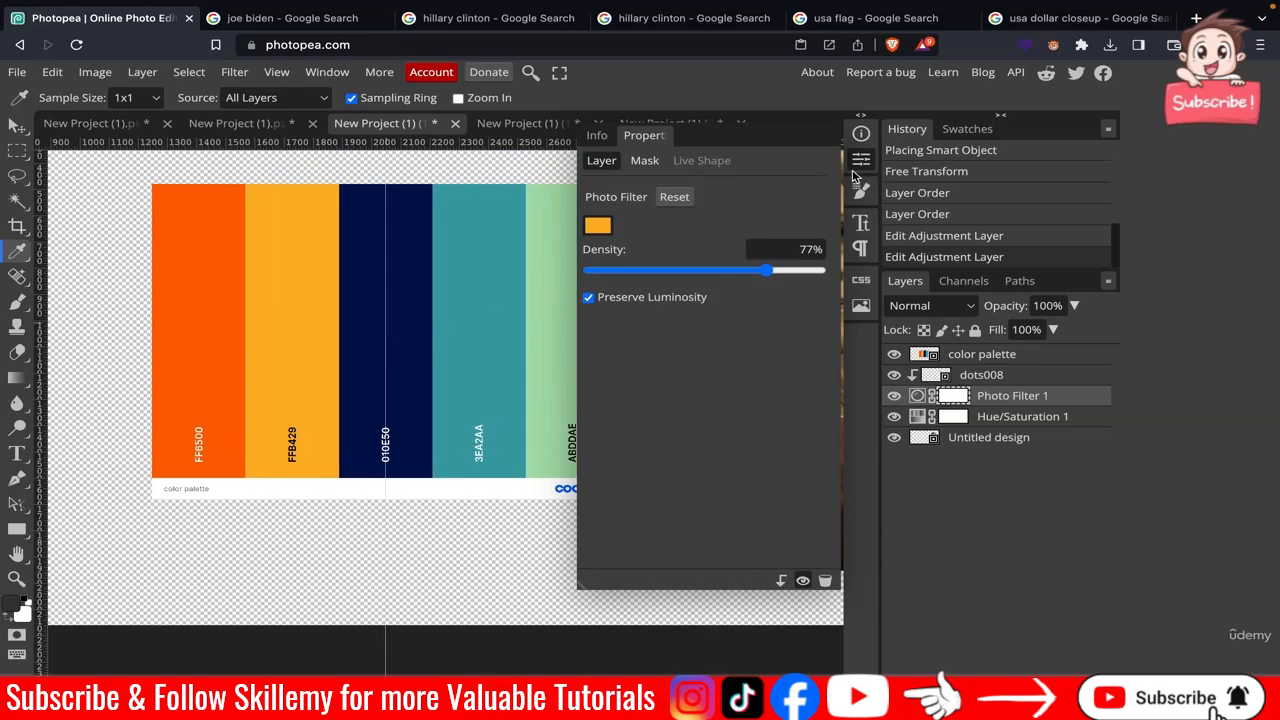
pyautogui.hscroll(5, 421, 250)
pyautogui.scroll(1, 421, 250)
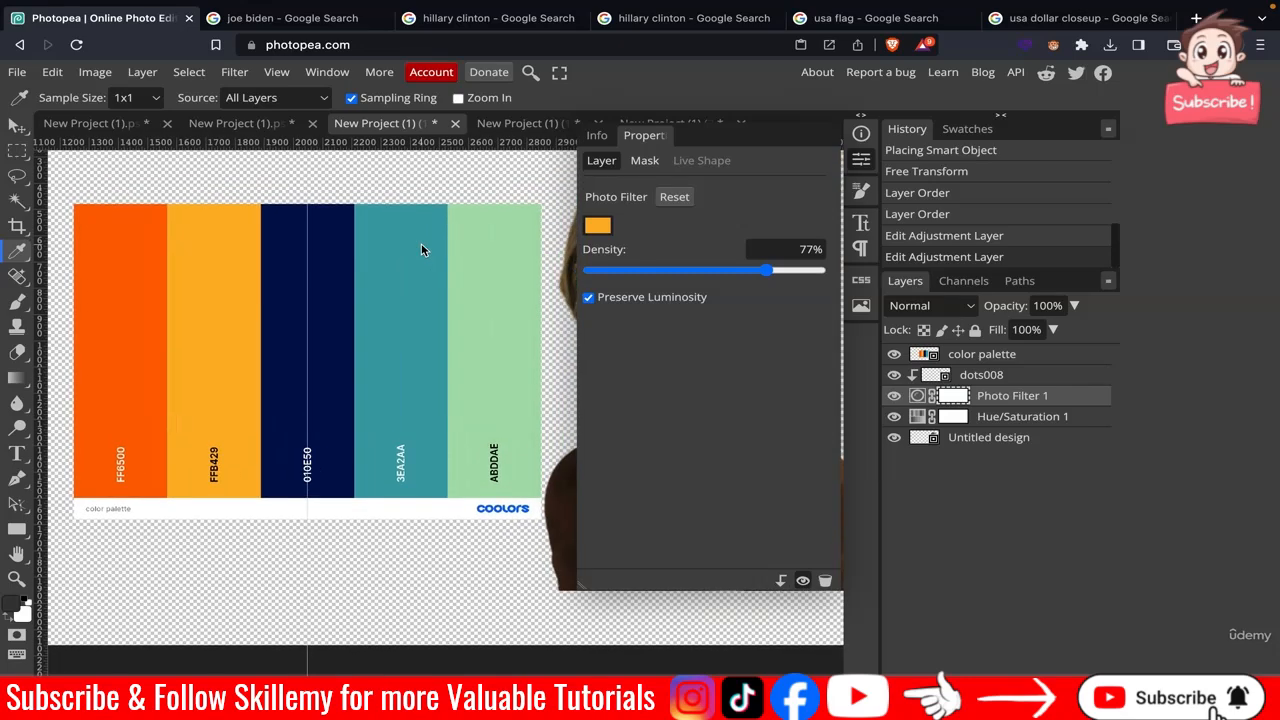
pyautogui.hscroll(1, 421, 250)
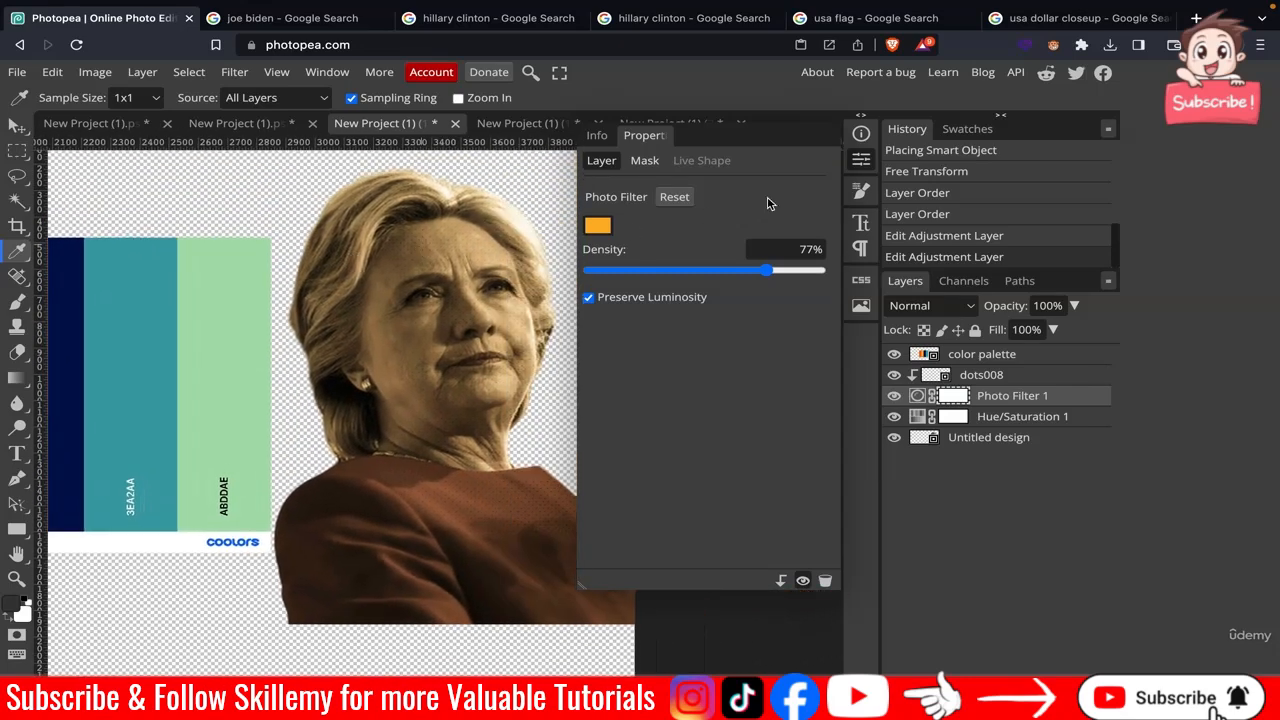
pyautogui.click(862, 160)
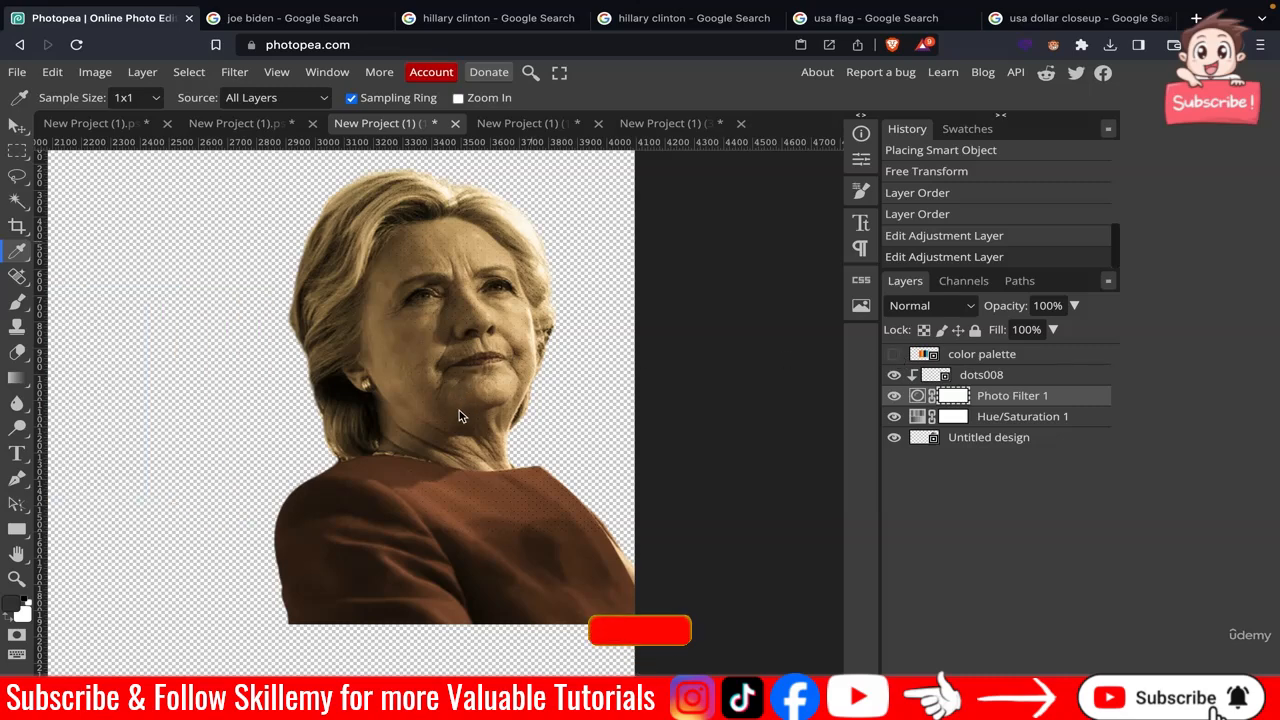
pyautogui.scroll(-5, 459, 418)
pyautogui.hscroll(-5, 457, 418)
pyautogui.scroll(1, 457, 418)
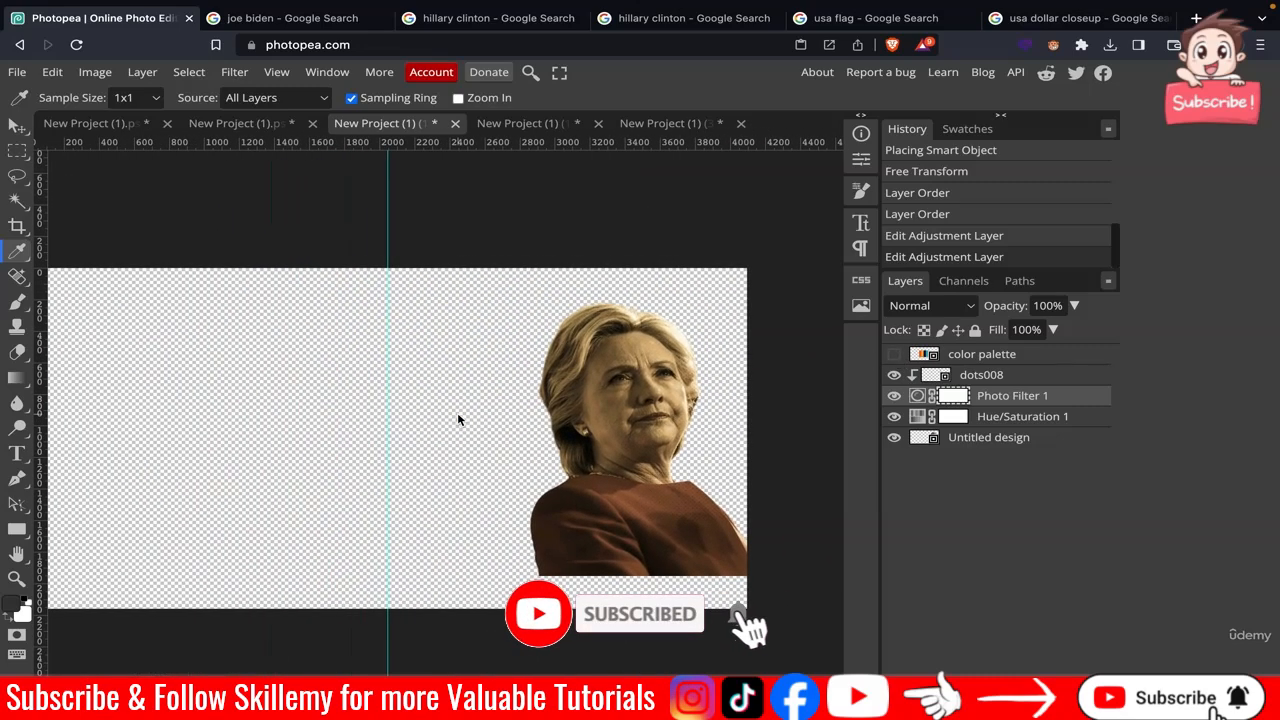
# Export the Clinton document as a PNG named hillary 2.
pyautogui.click(17, 72)
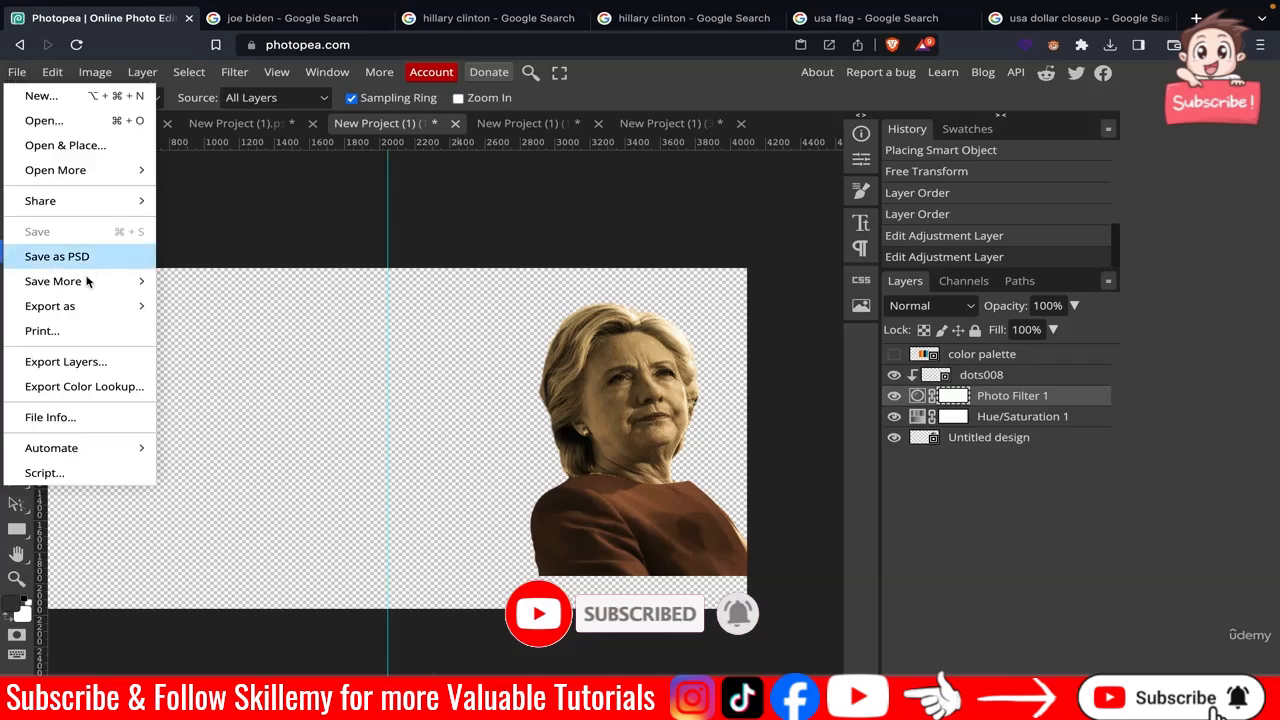
pyautogui.moveTo(90, 306)
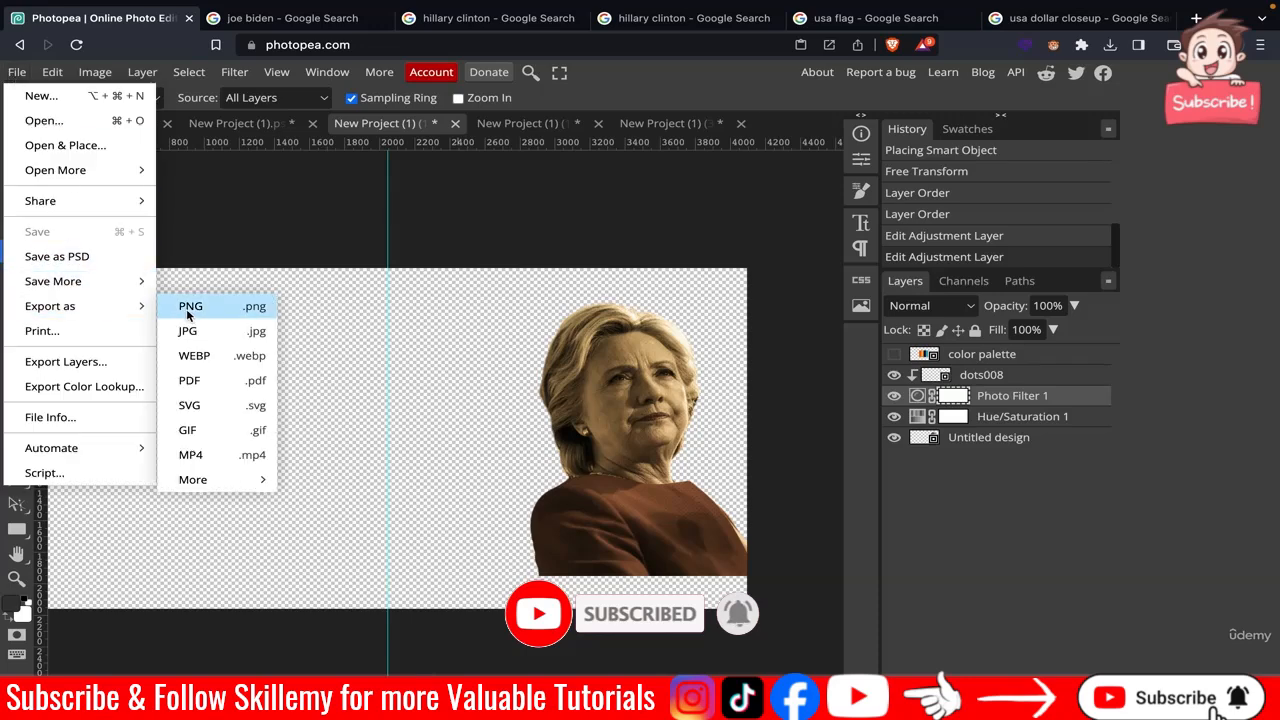
pyautogui.click(276, 314)
pyautogui.tripleClick(637, 216)
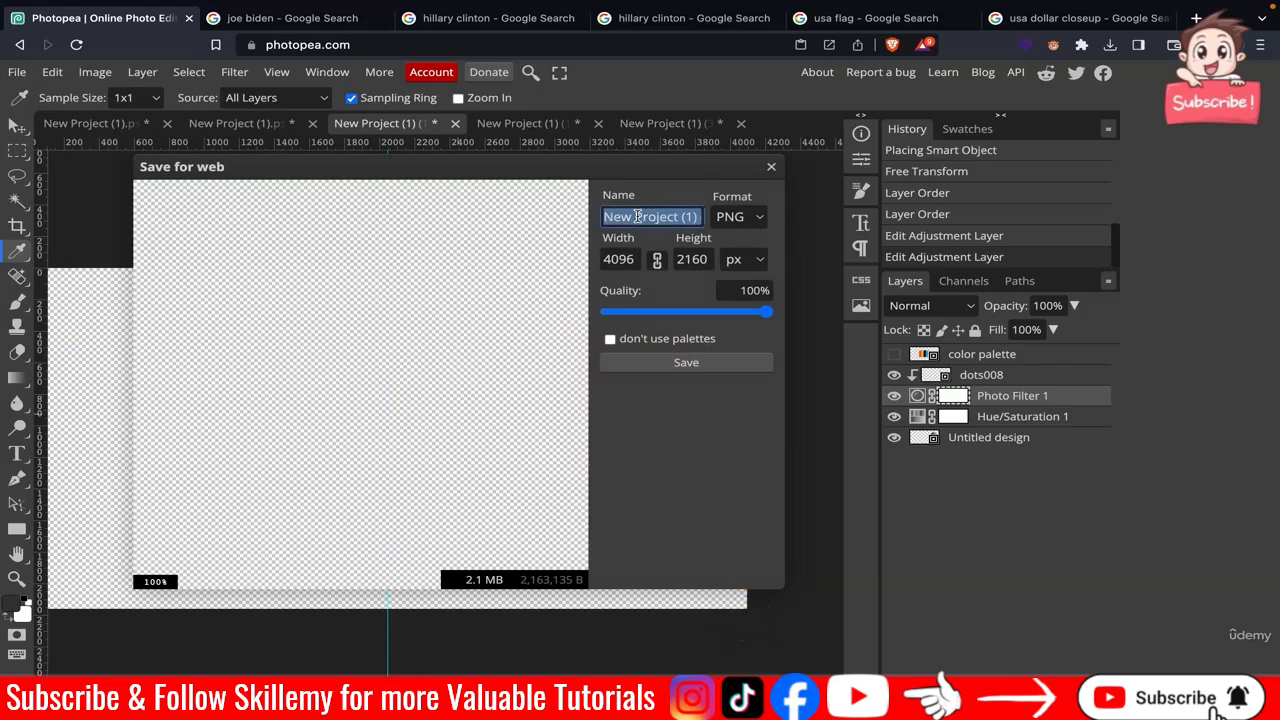
pyautogui.write('hilla')
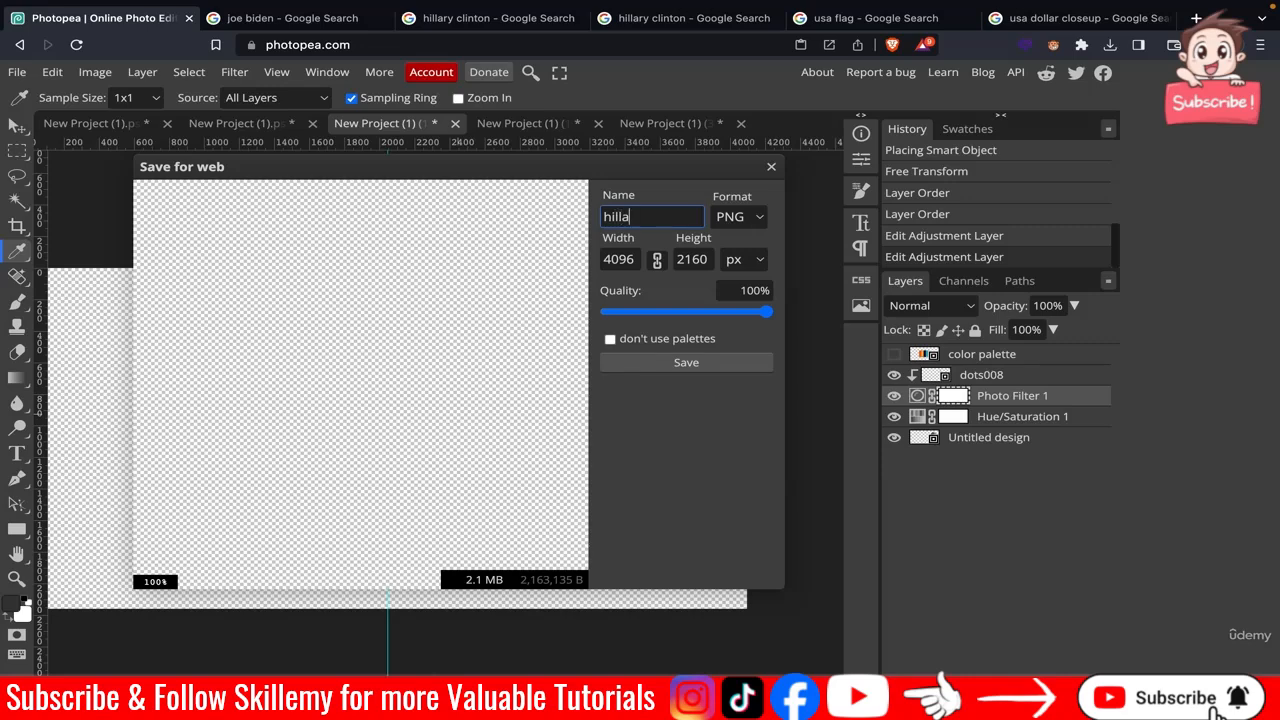
pyautogui.write('ry 2')
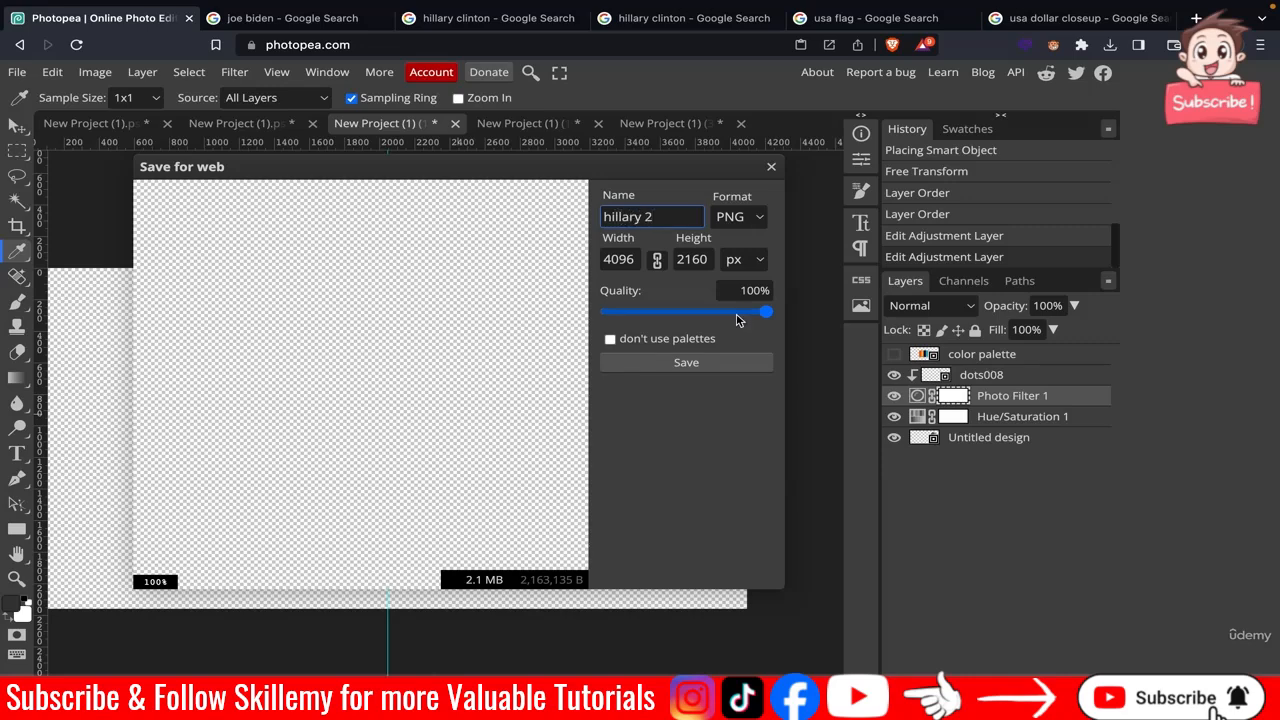
pyautogui.click(703, 365)
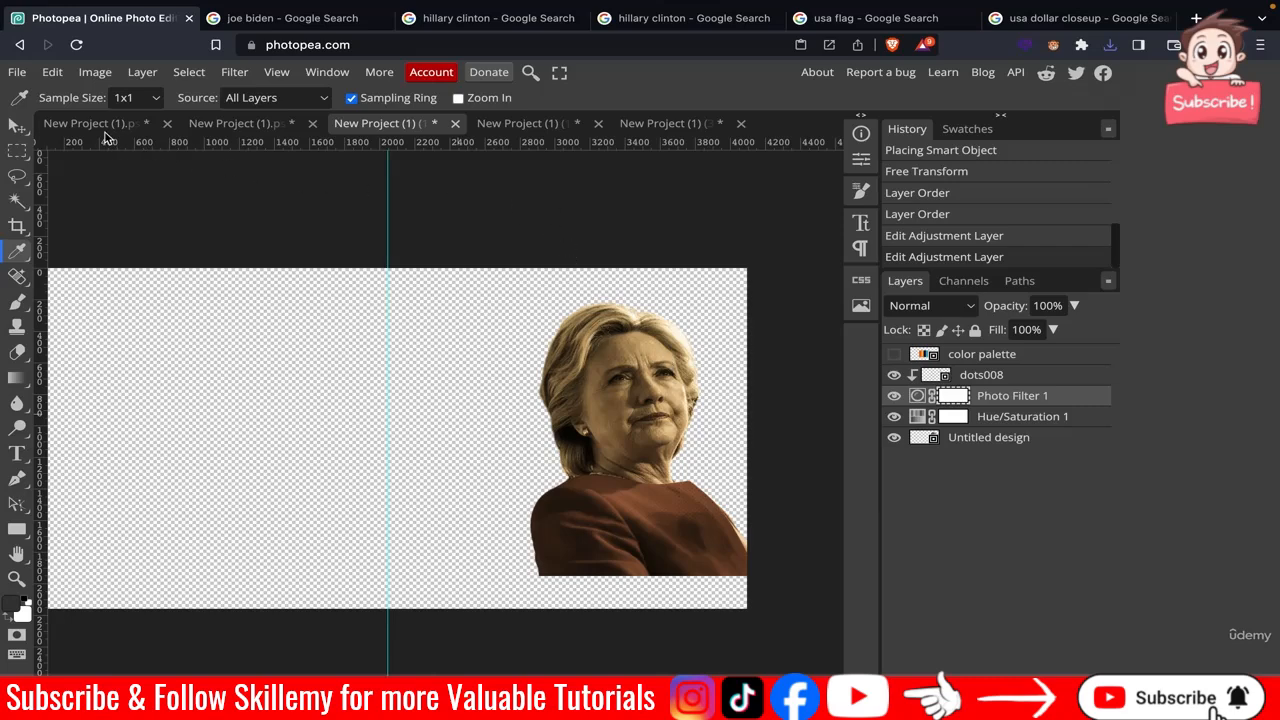
# In the poster document, delete the hillary 1 layer.
pyautogui.click(213, 124)
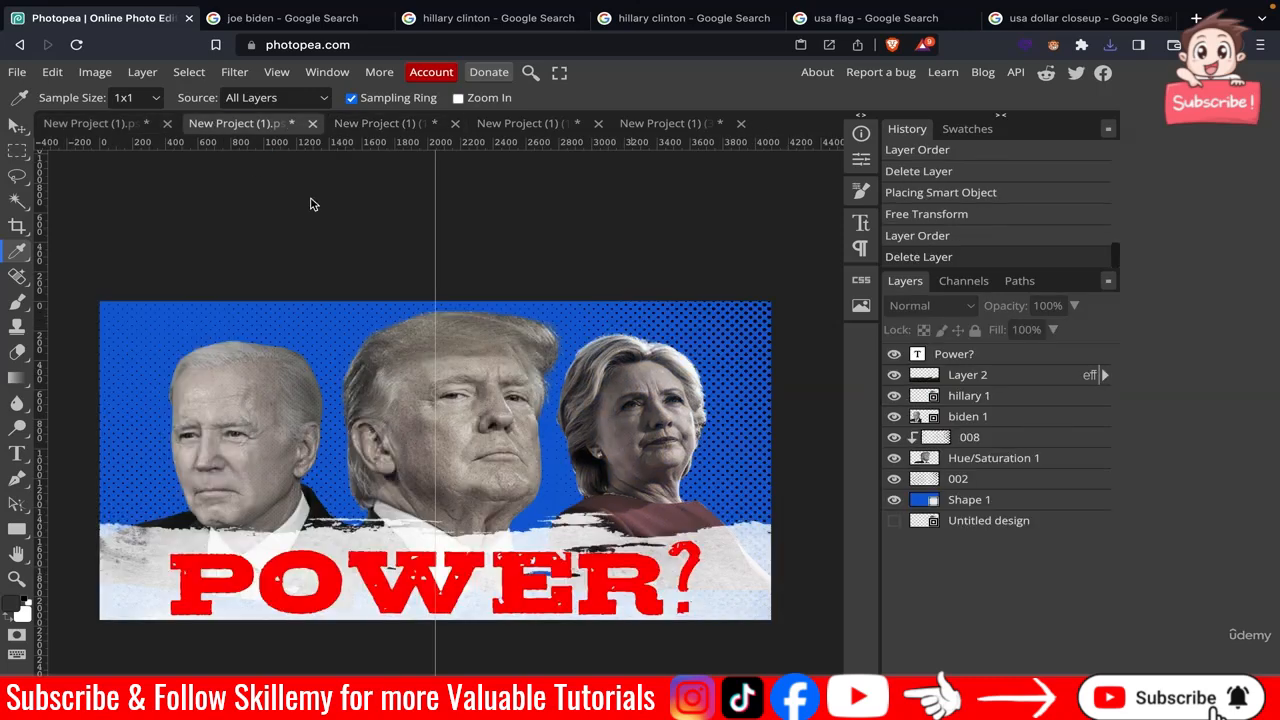
pyautogui.click(1008, 399)
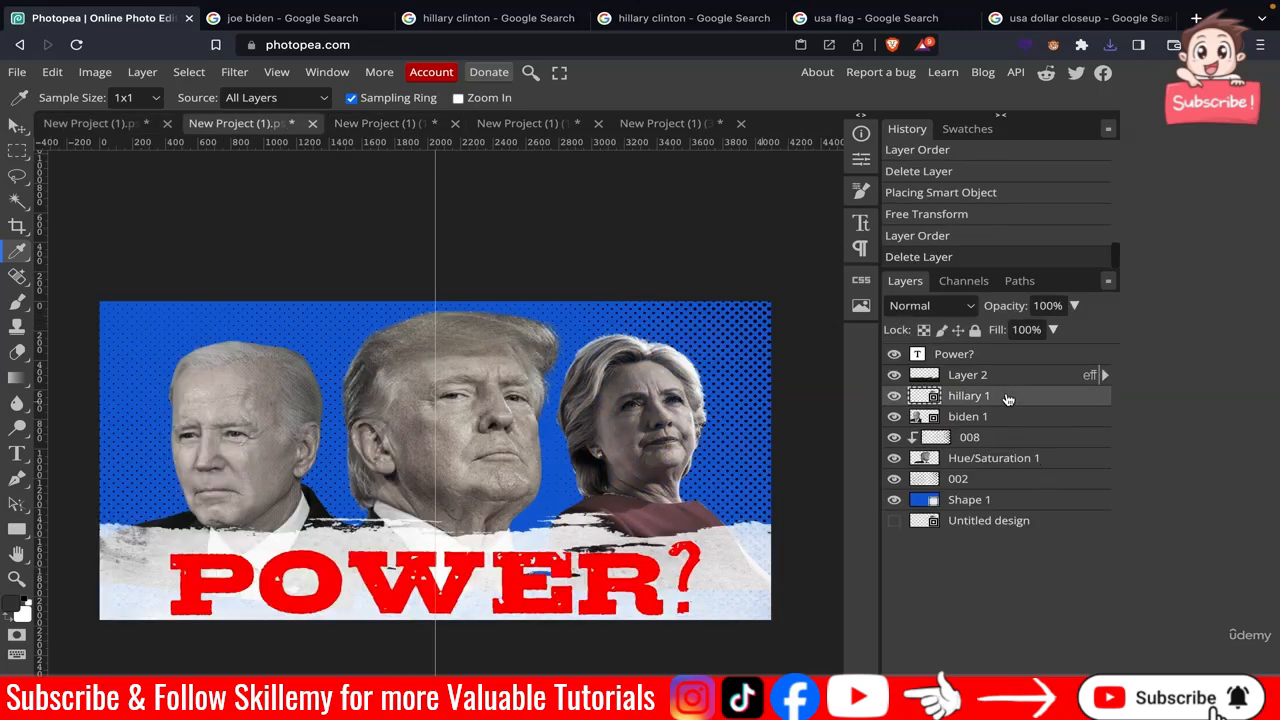
pyautogui.press('Delete')
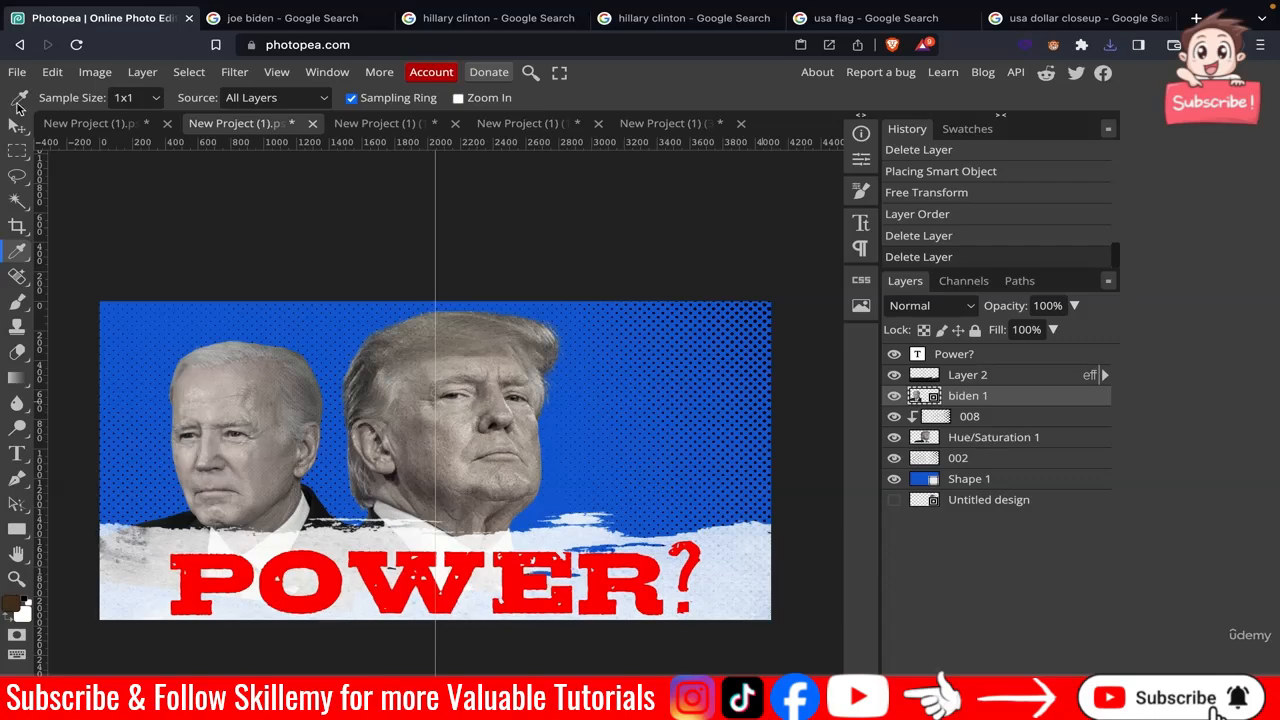
# Place hillary 2.png into the poster at its default size.
pyautogui.click(17, 72)
pyautogui.click(65, 145)
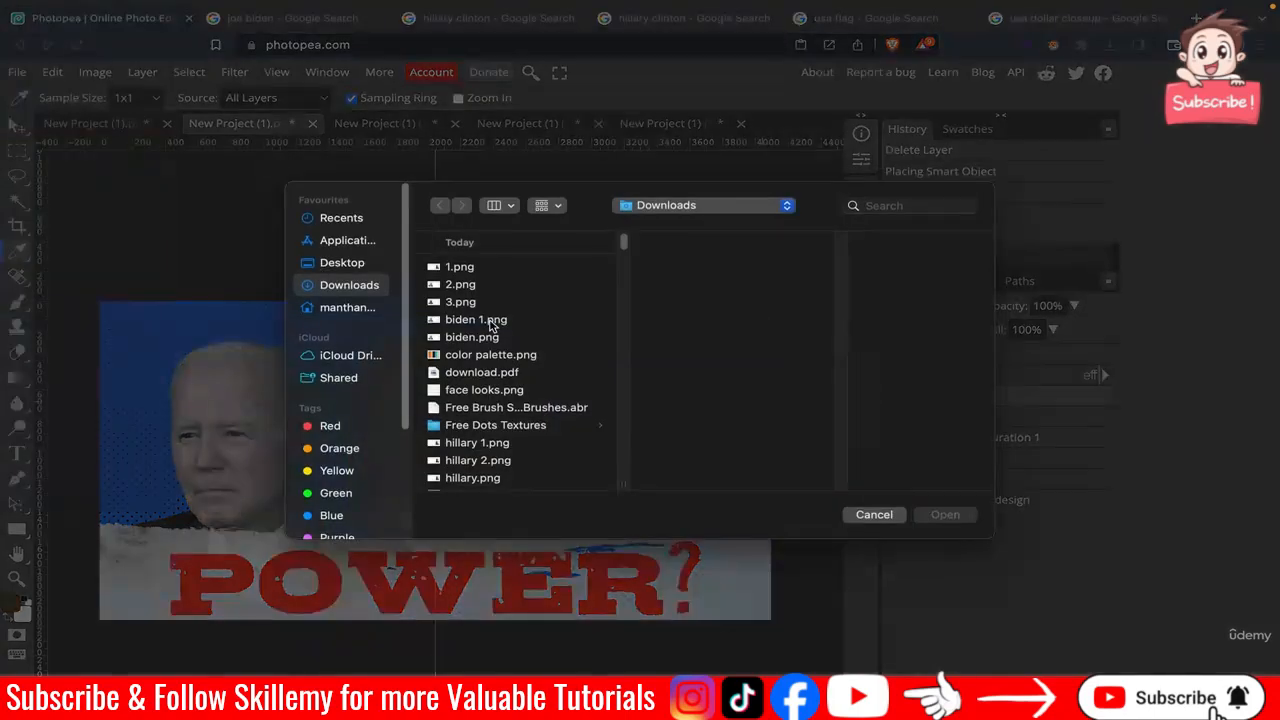
pyautogui.click(508, 462)
pyautogui.click(945, 514)
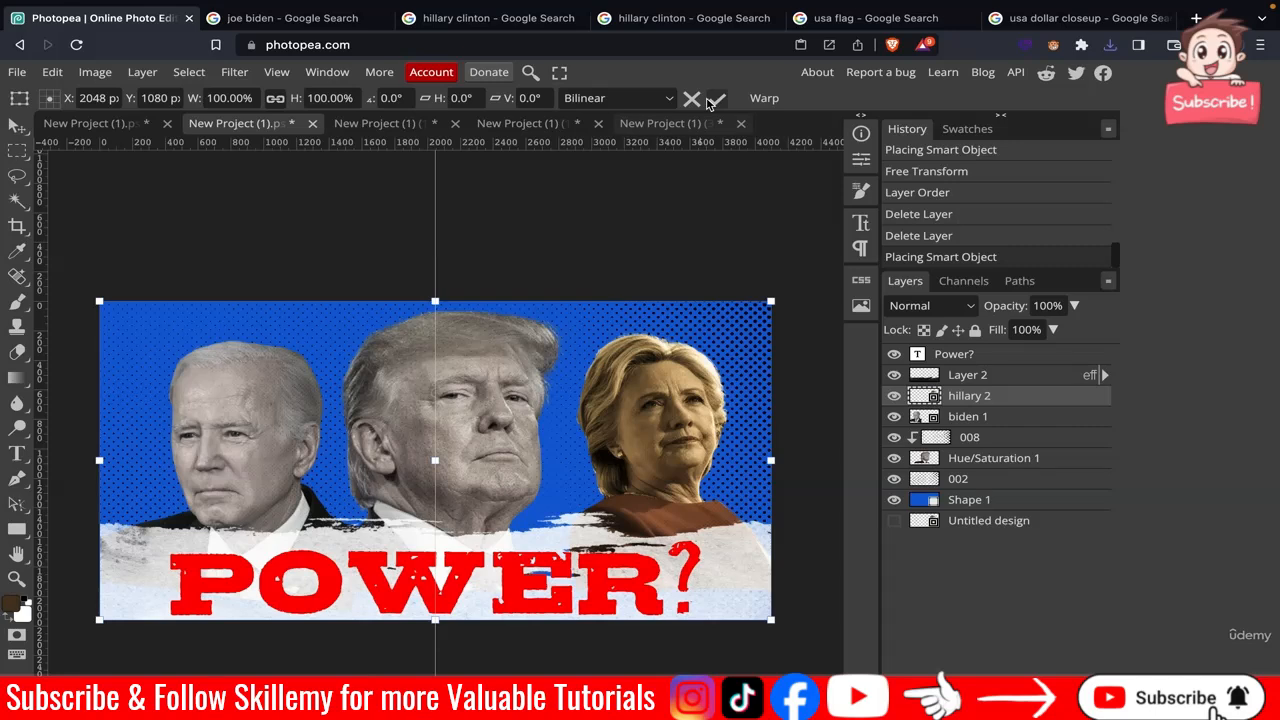
pyautogui.press('i')
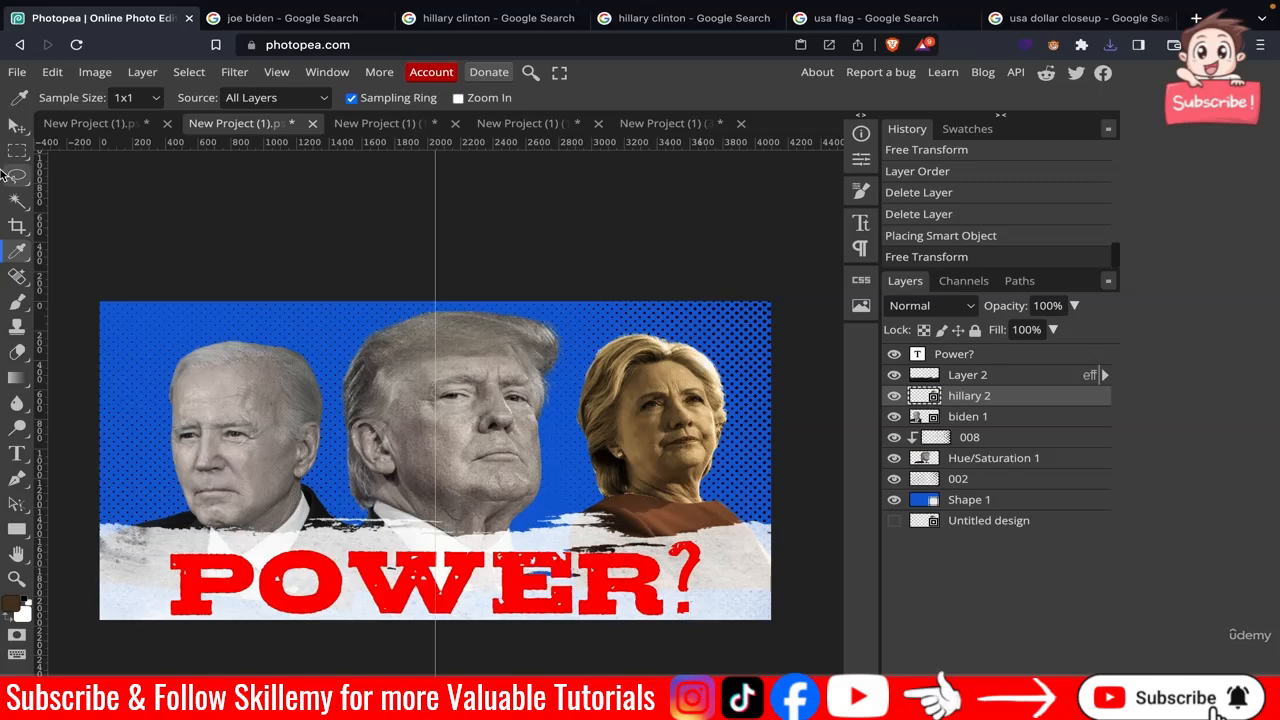
# Place color palette.png into the poster, move its layer to the top and drag it to the upper-left corner.
pyautogui.click(17, 72)
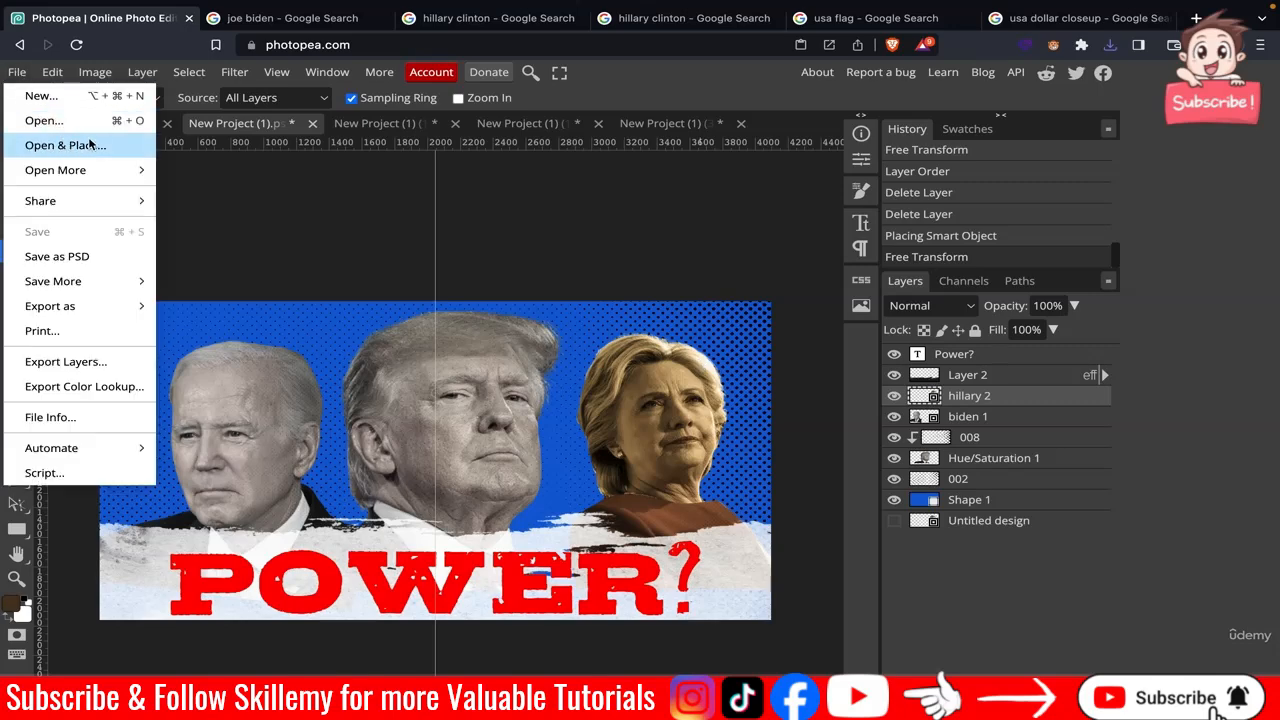
pyautogui.click(30, 142)
pyautogui.click(500, 337)
pyautogui.click(500, 354)
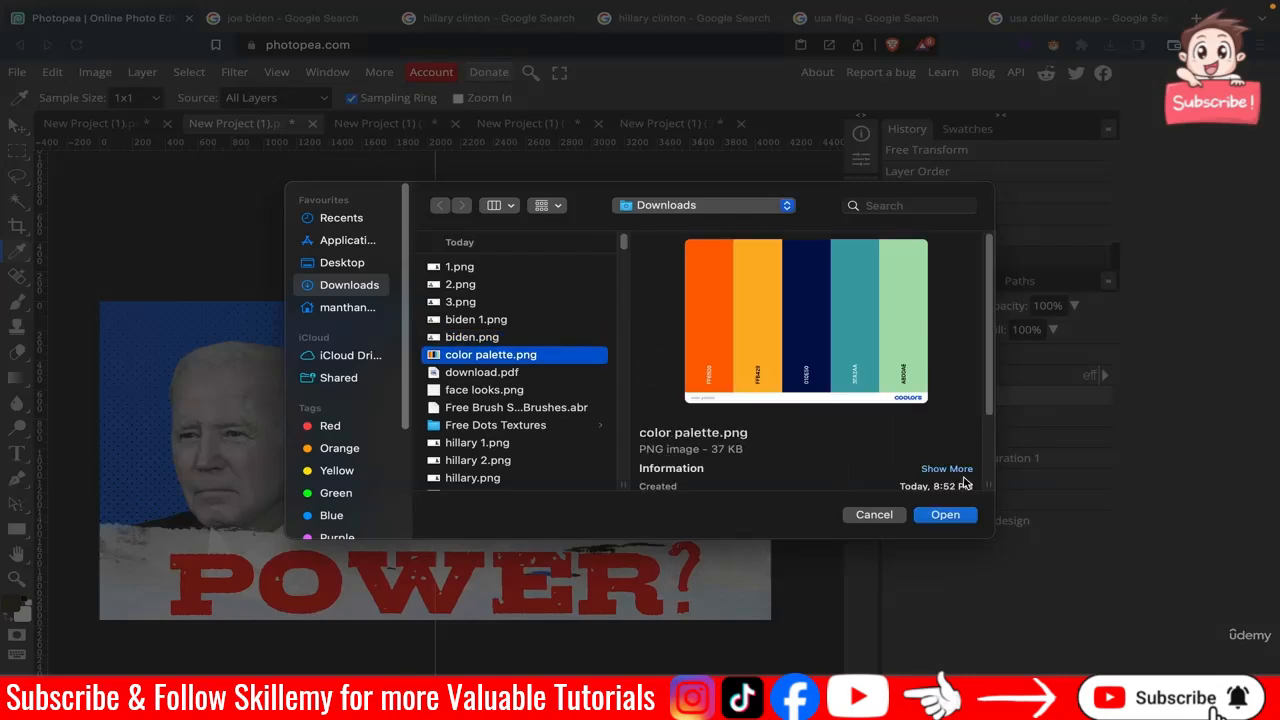
pyautogui.click(955, 514)
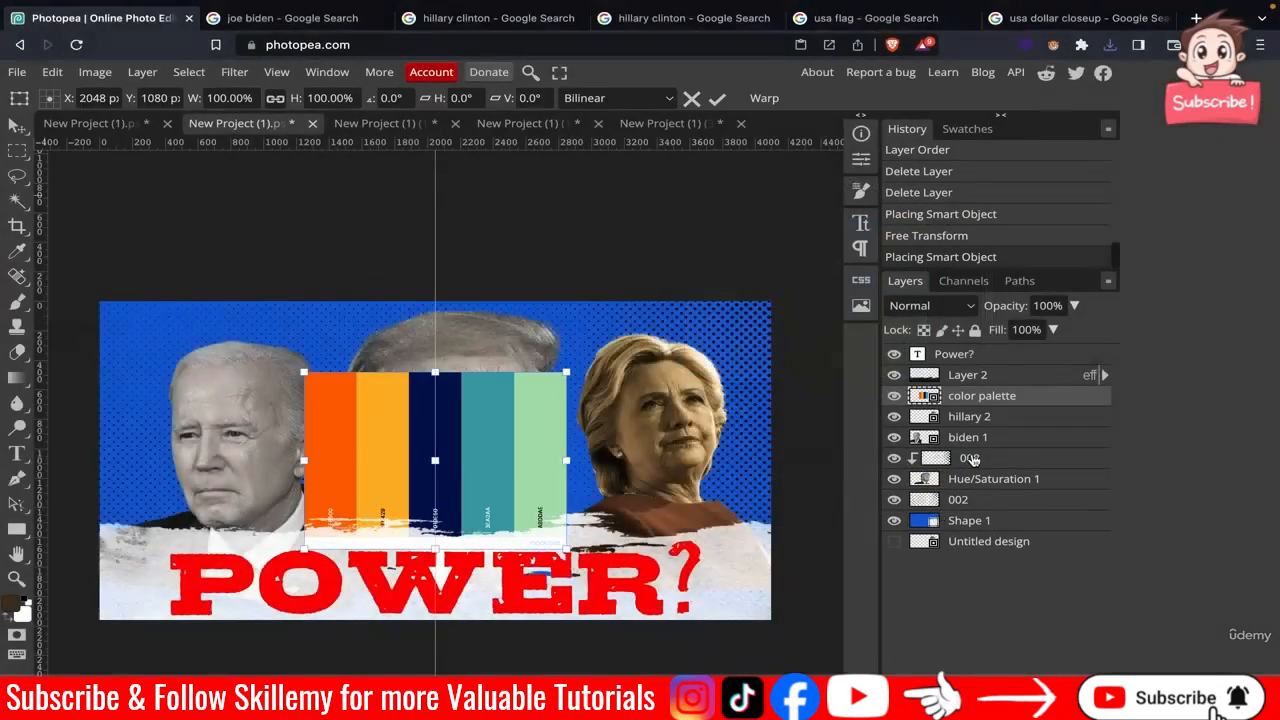
pyautogui.moveTo(975, 398); pyautogui.dragTo(975, 372)
pyautogui.press('v')
pyautogui.moveTo(368, 418); pyautogui.dragTo(147, 215)
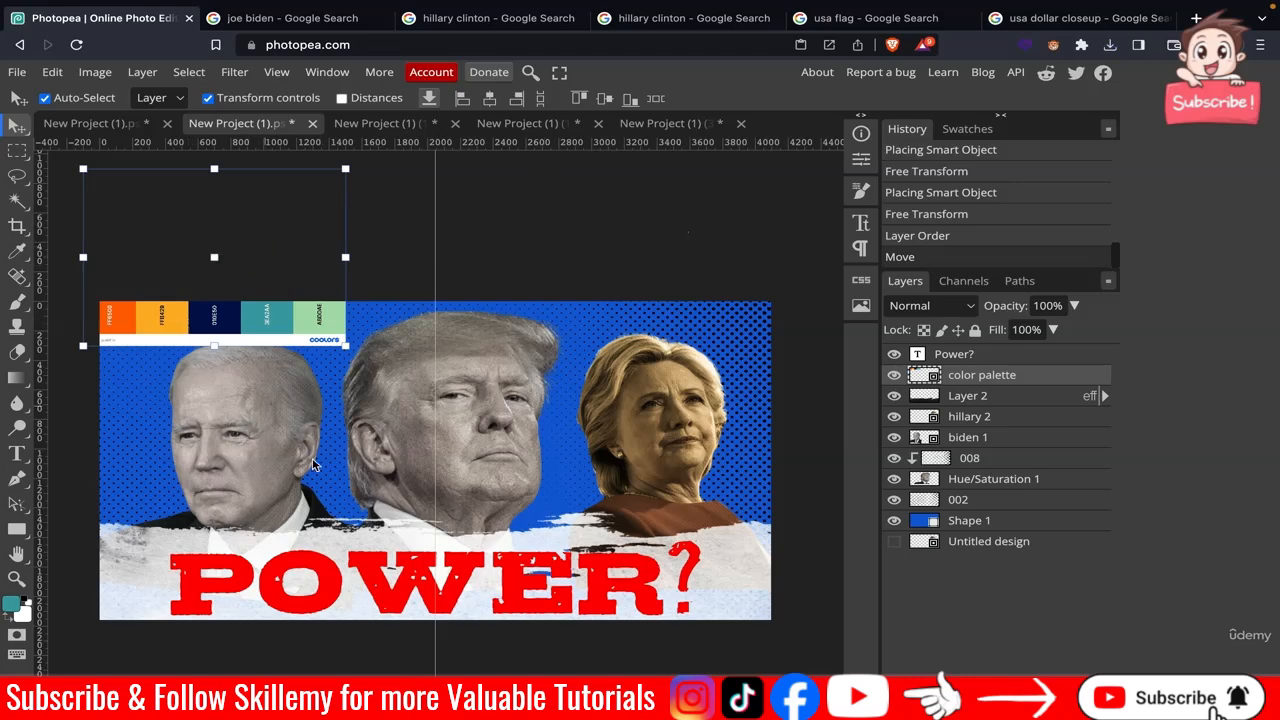
# In the Biden document, place color palette.png, move its layer above Hue/Saturation and reposition it beside Biden.
pyautogui.click(648, 124)
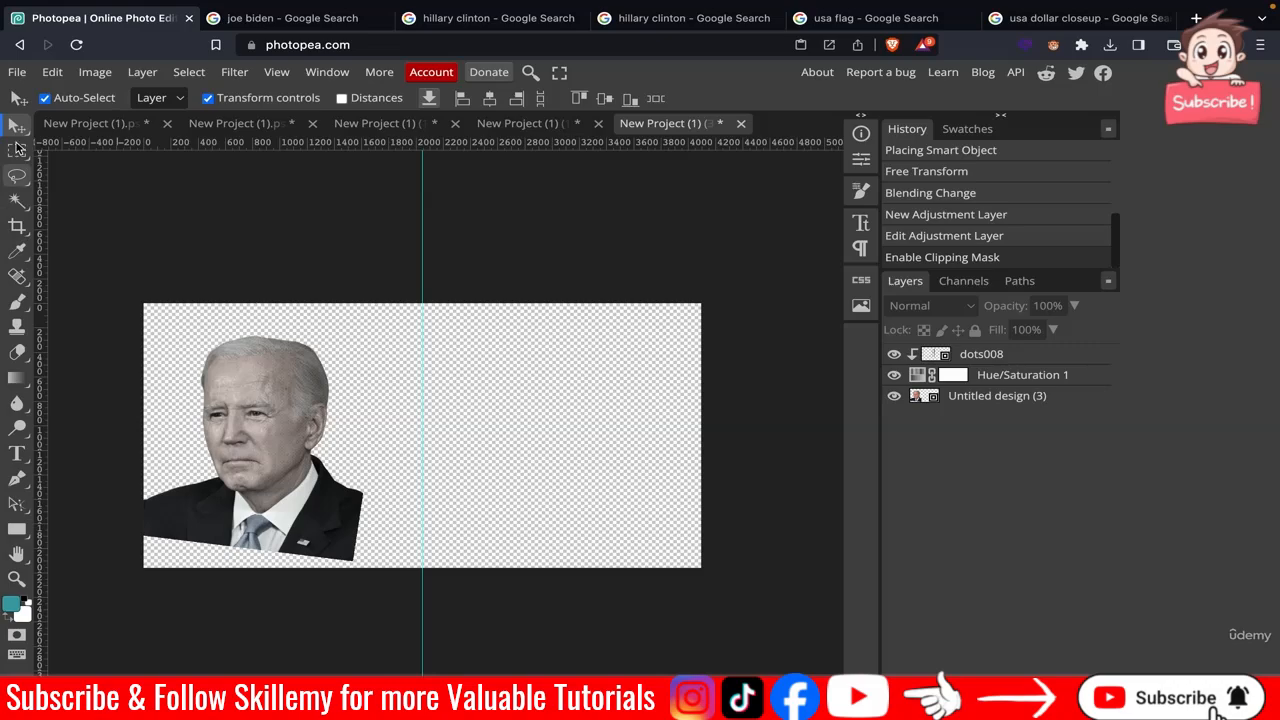
pyautogui.click(17, 73)
pyautogui.click(60, 147)
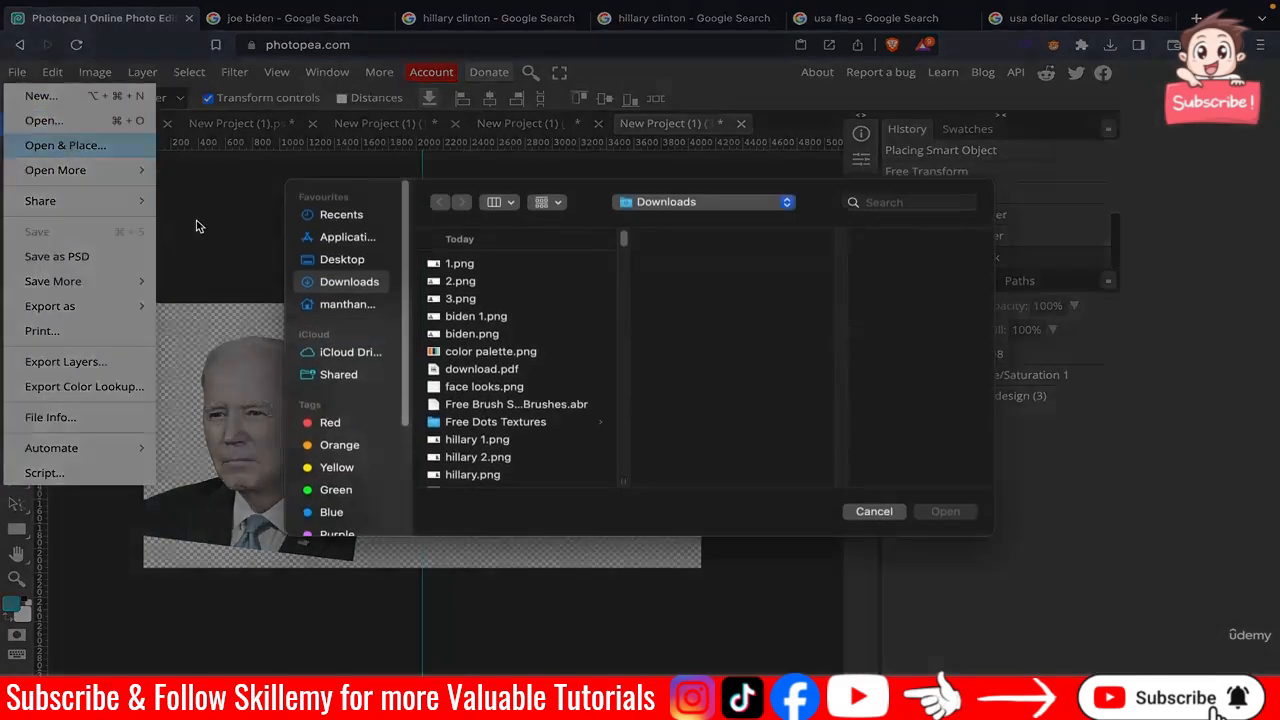
pyautogui.doubleClick(500, 356)
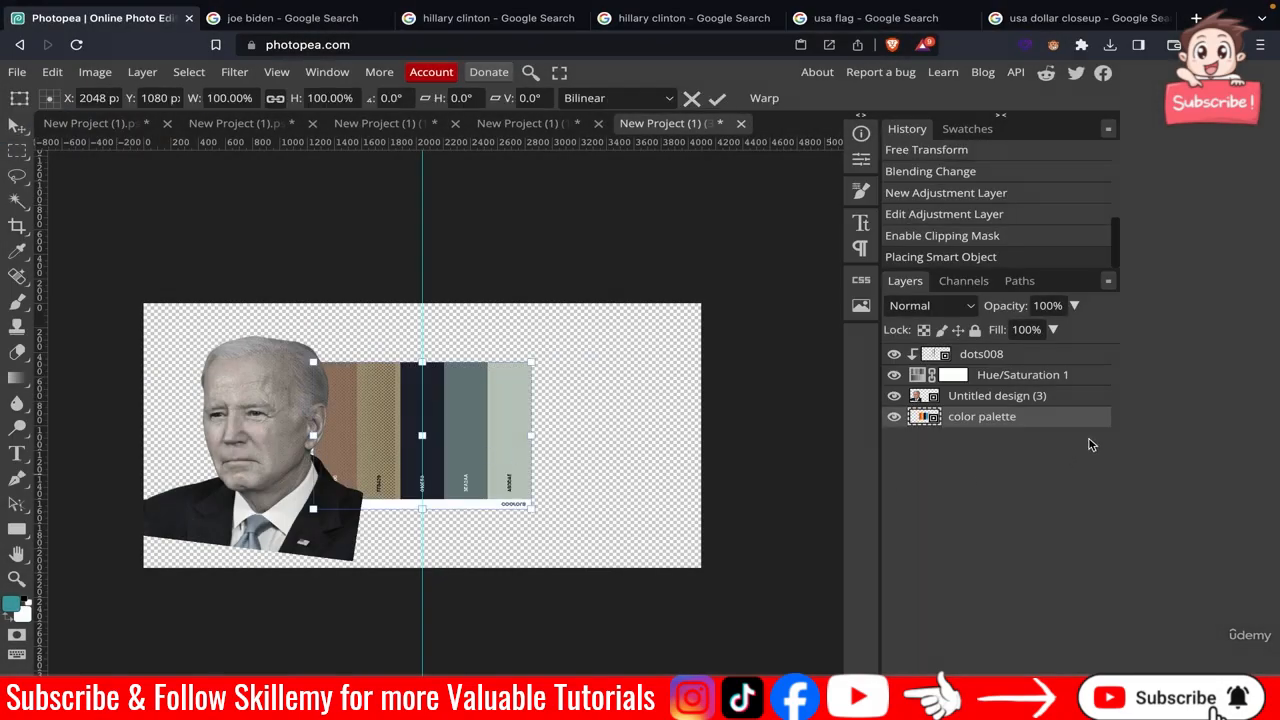
pyautogui.moveTo(1001, 421); pyautogui.dragTo(999, 361)
pyautogui.press('Return')
pyautogui.moveTo(485, 428); pyautogui.dragTo(542, 413)
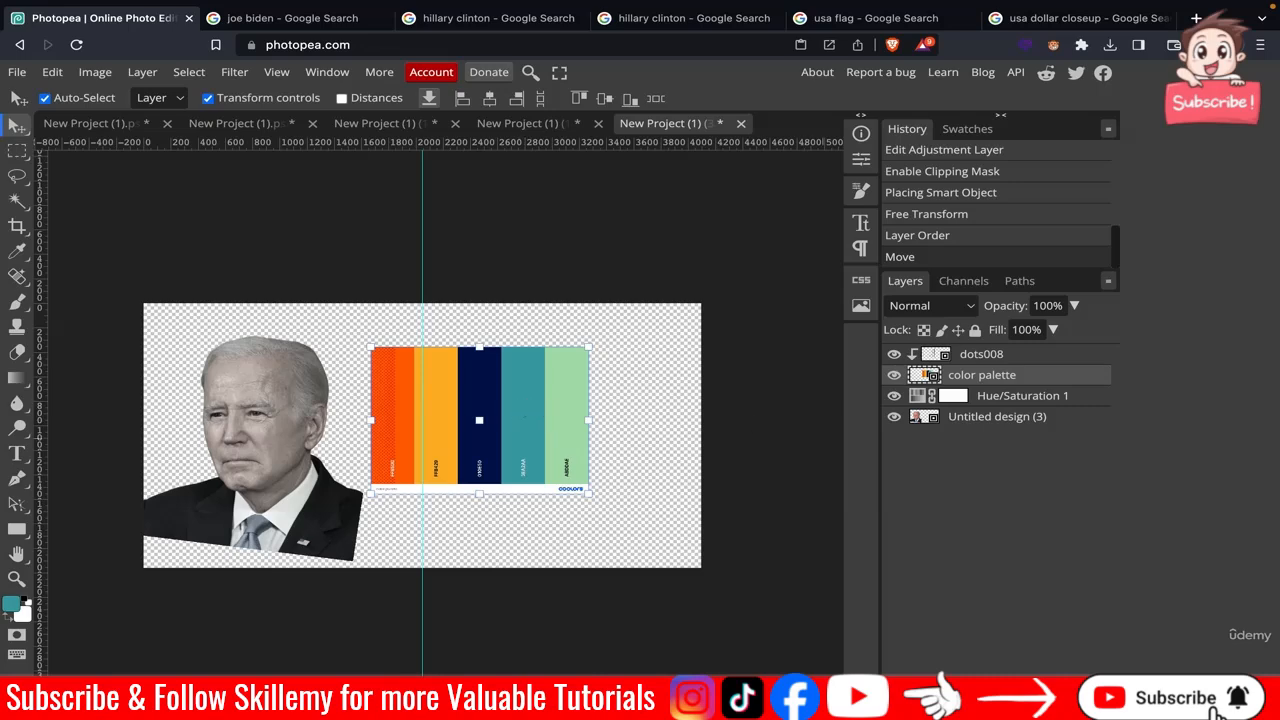
# Add a Photo Filter adjustment layer above Hue/Saturation in the Biden image and set its colour to the palette's teal 3ea2aa at 100% density.
pyautogui.click(1003, 706)
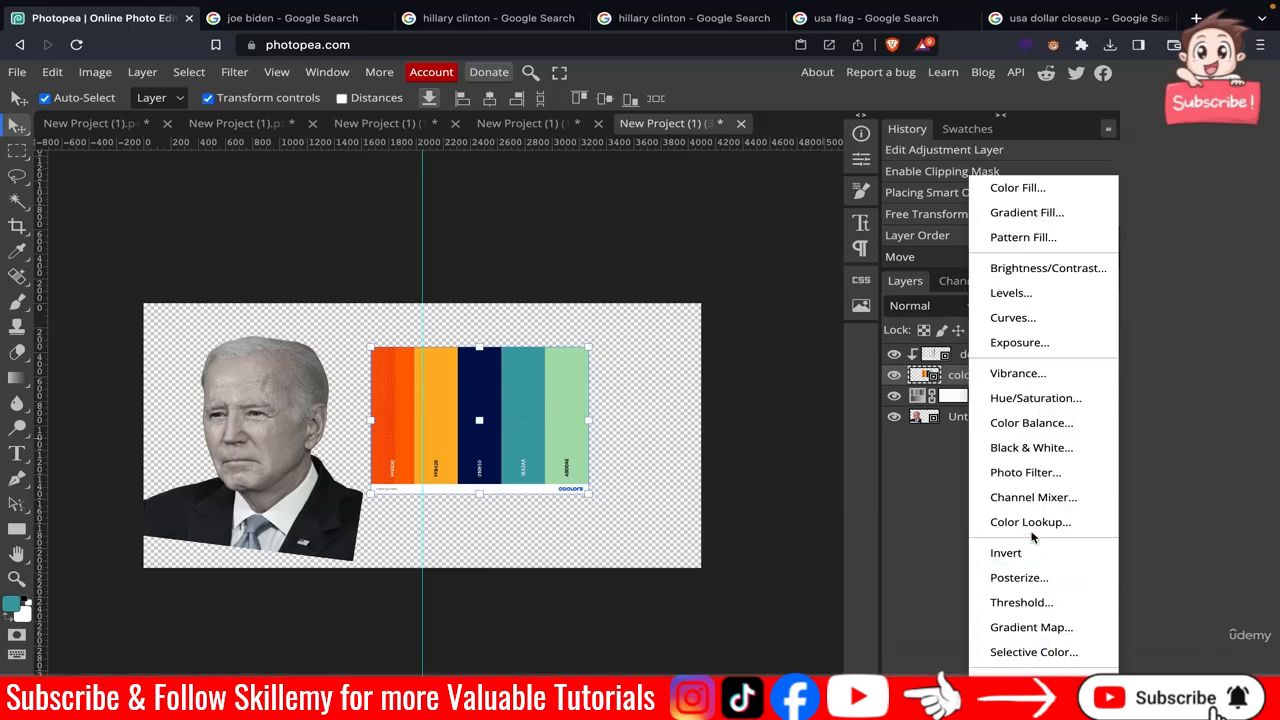
pyautogui.click(1030, 474)
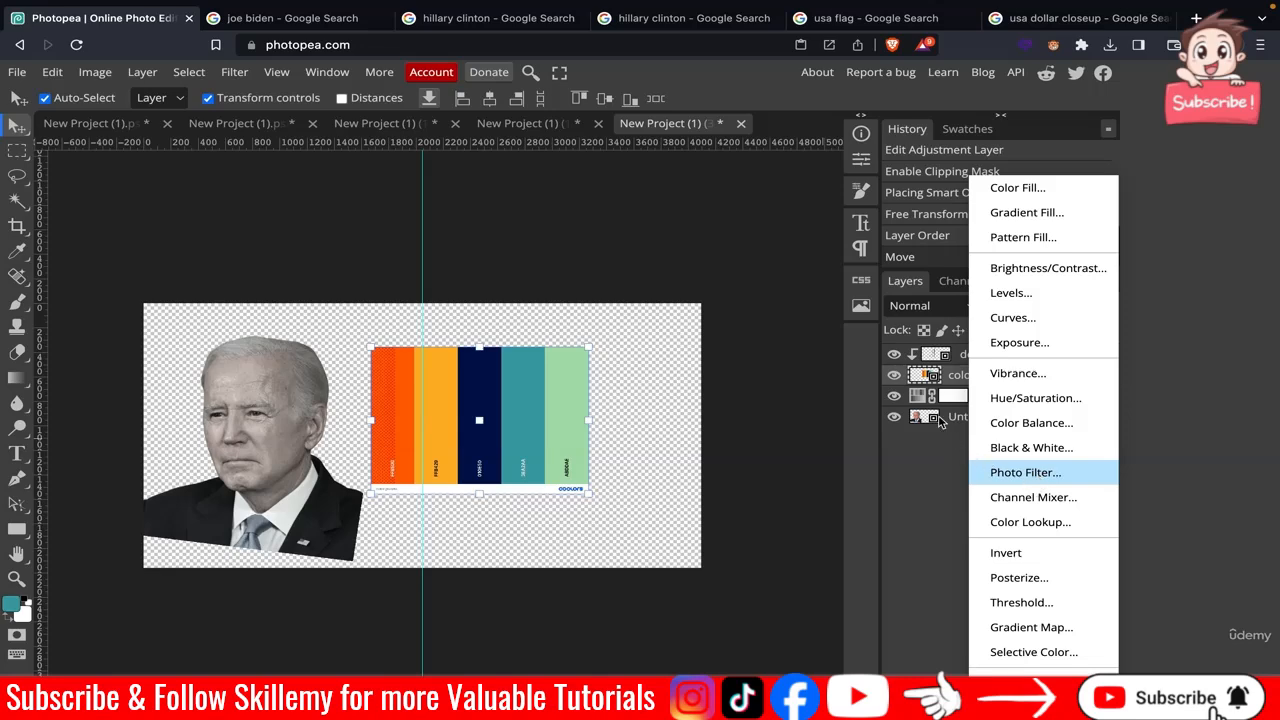
pyautogui.moveTo(1018, 379); pyautogui.dragTo(1060, 428)
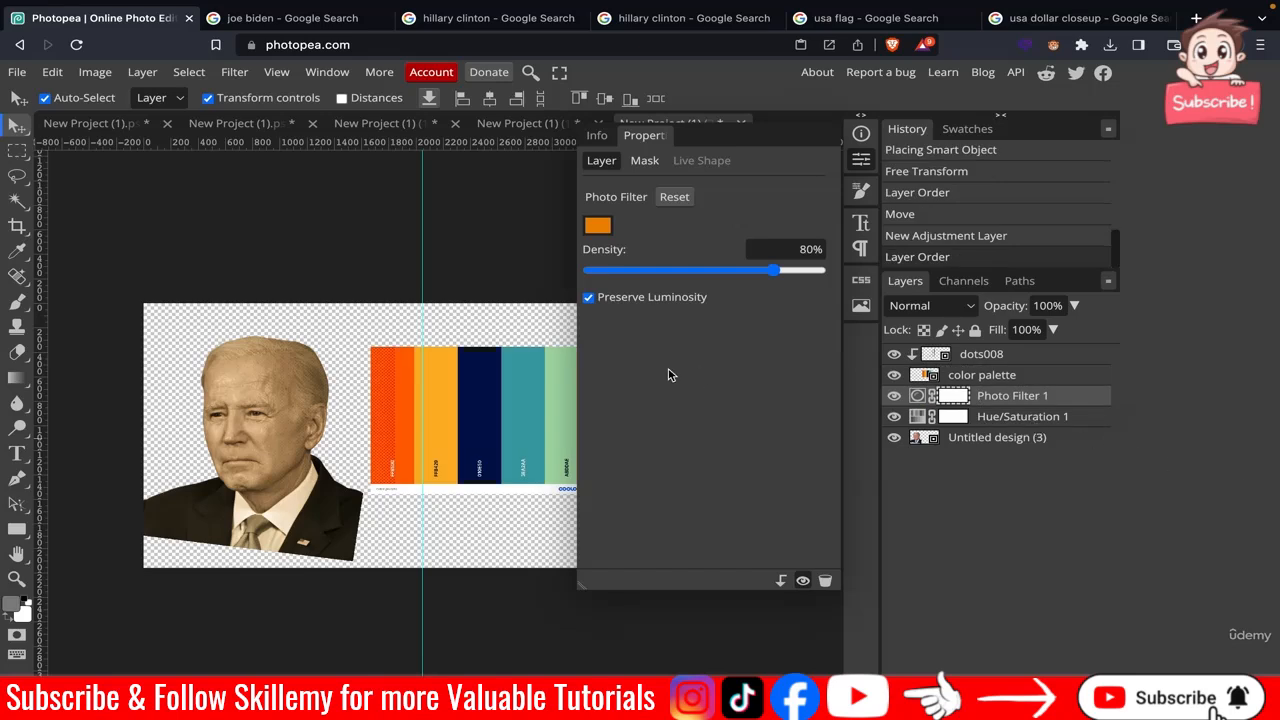
pyautogui.click(599, 229)
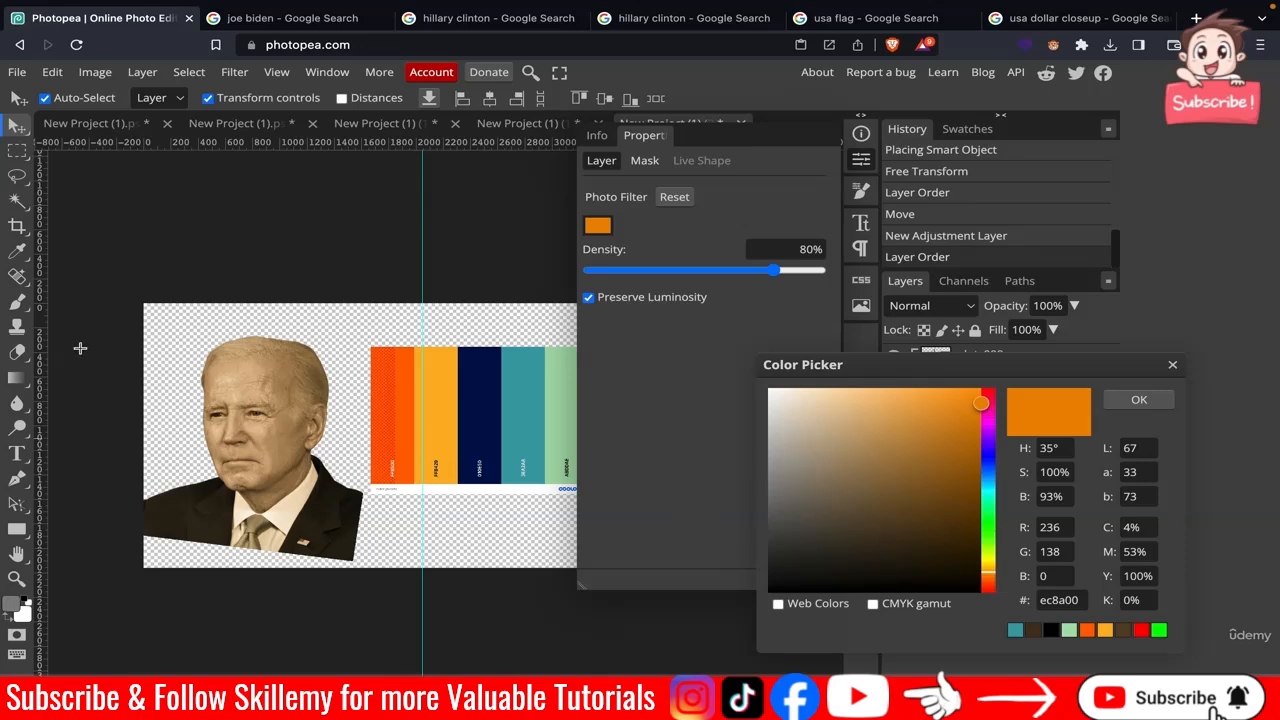
pyautogui.click(19, 257)
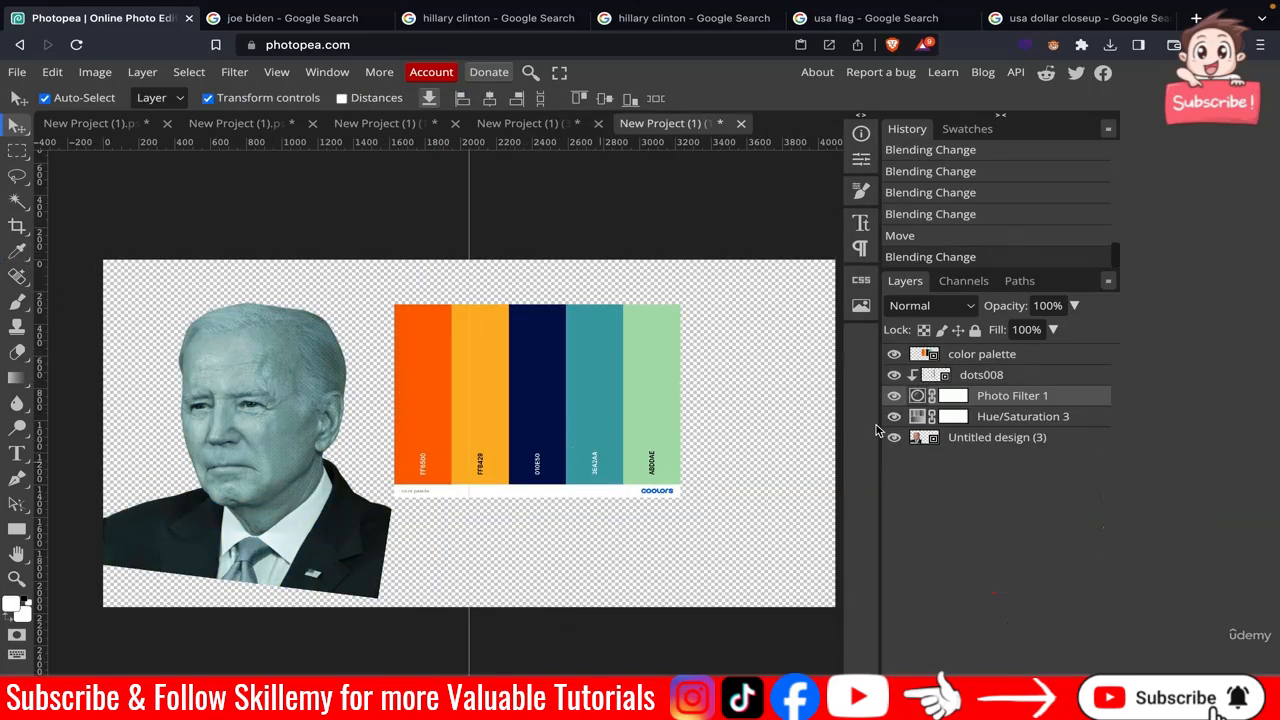
# Reopen the Photo Filter colour and compare it closely with the palette's 3EA2AA swatch before confirming.
pyautogui.doubleClick(955, 401)
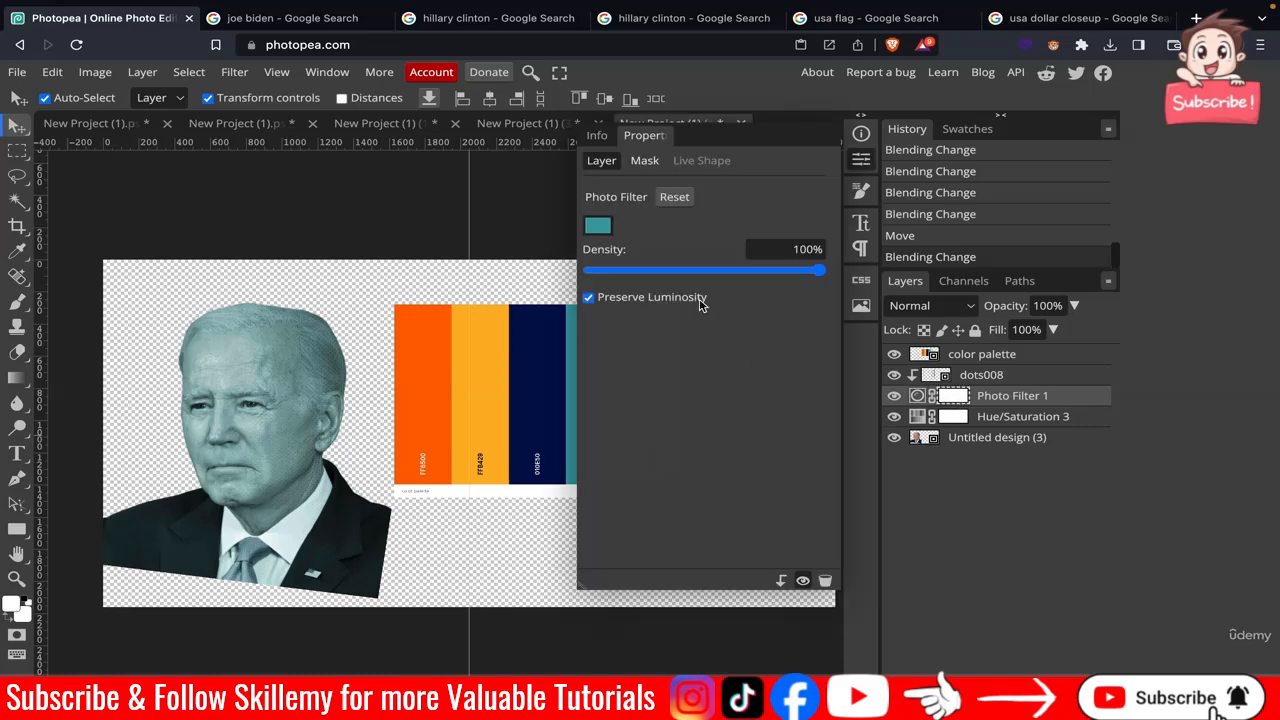
pyautogui.click(600, 228)
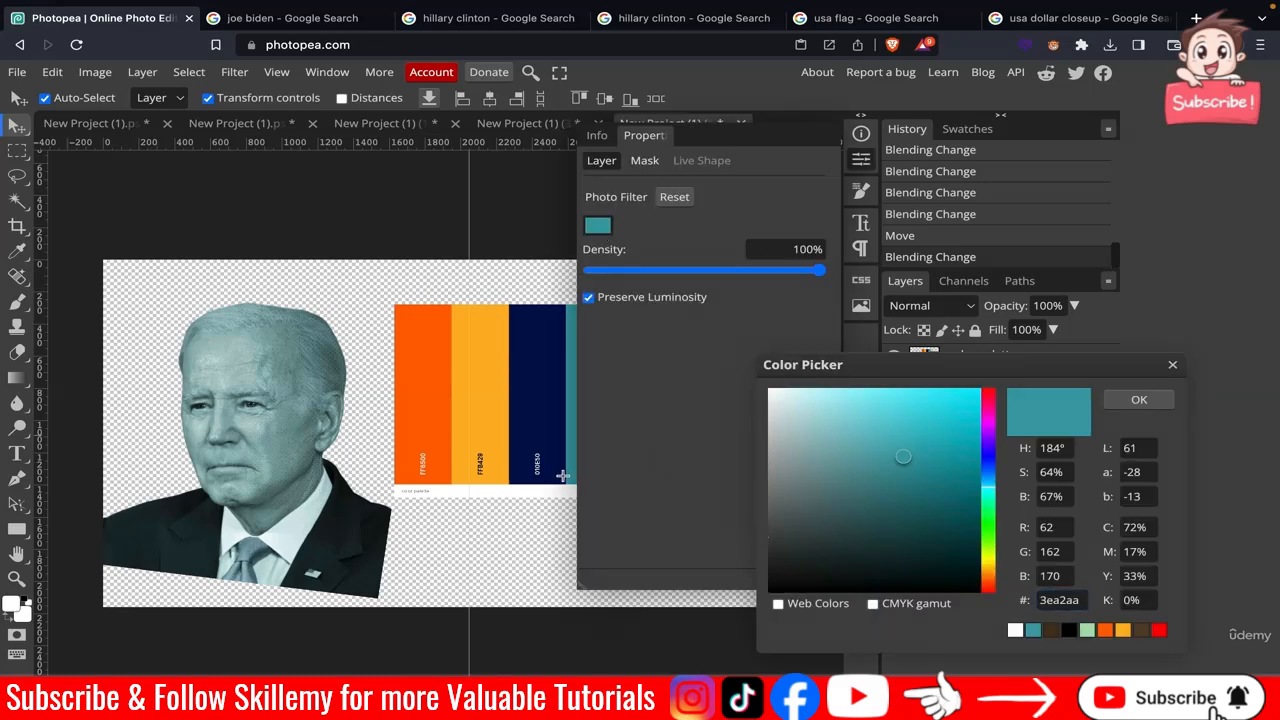
pyautogui.scroll(3, 560, 476)
pyautogui.scroll(5, 481, 470)
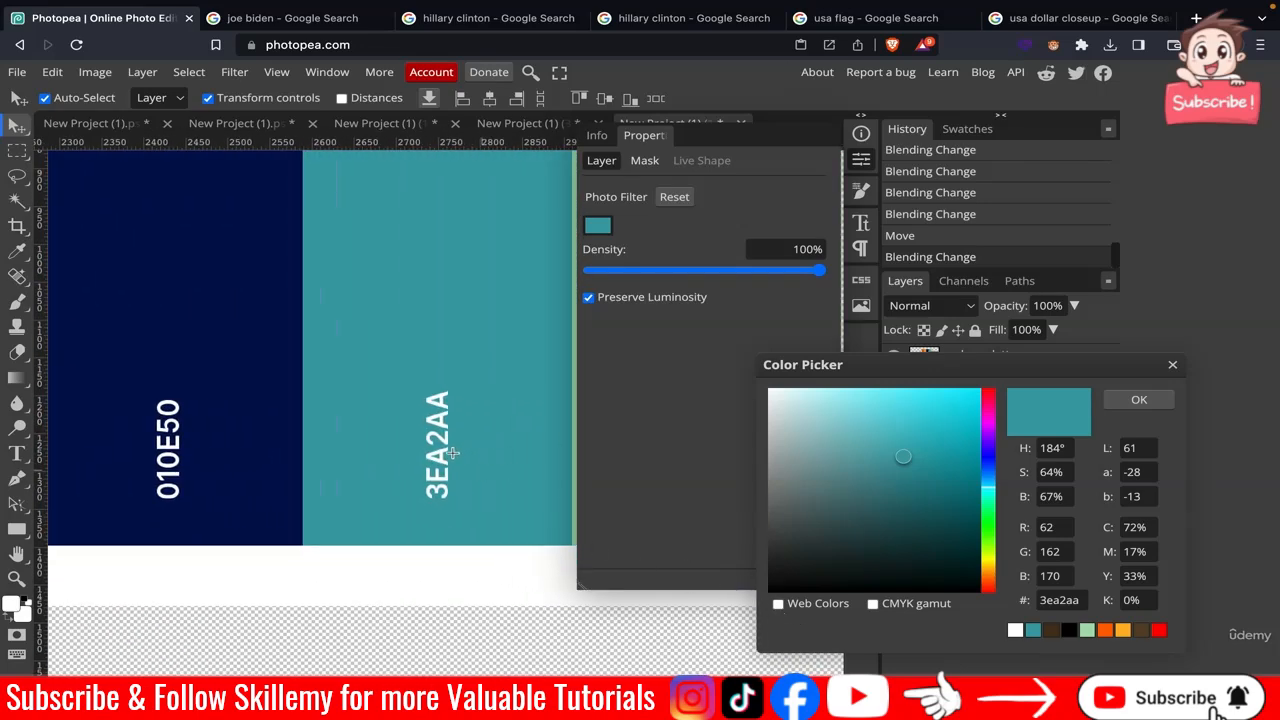
pyautogui.scroll(-5, 452, 453)
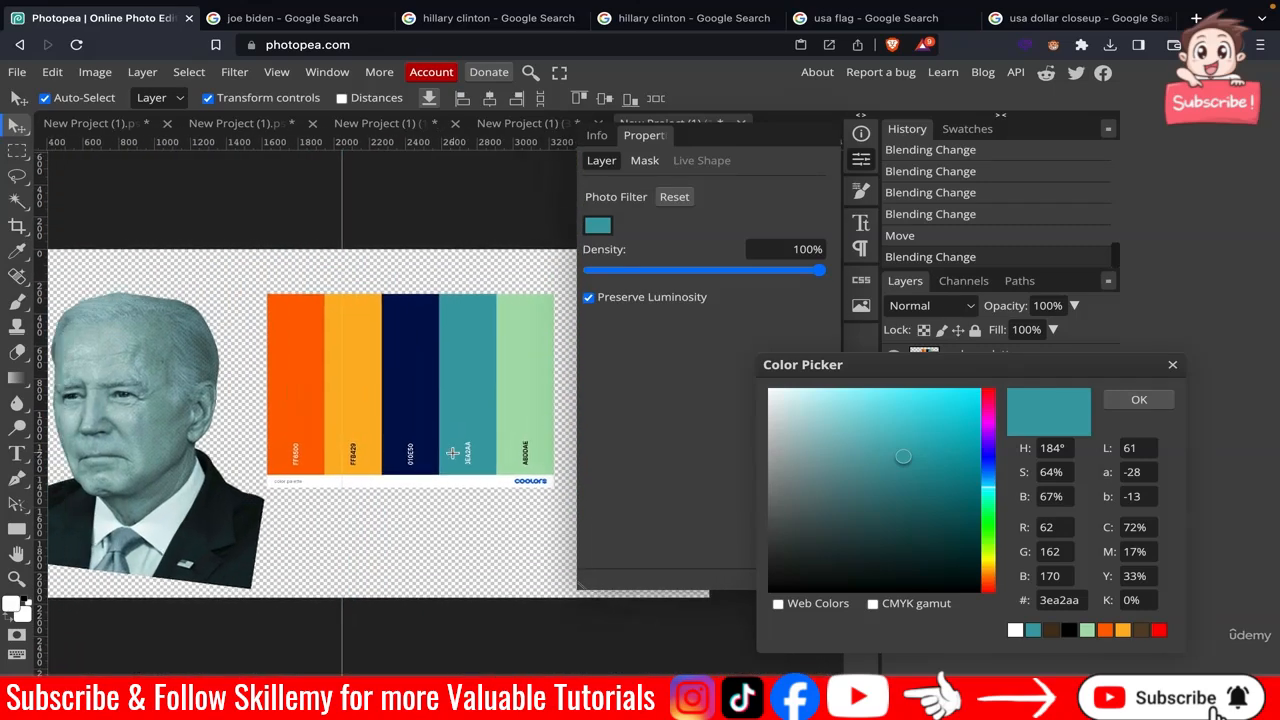
pyautogui.hscroll(-2, 144, 369)
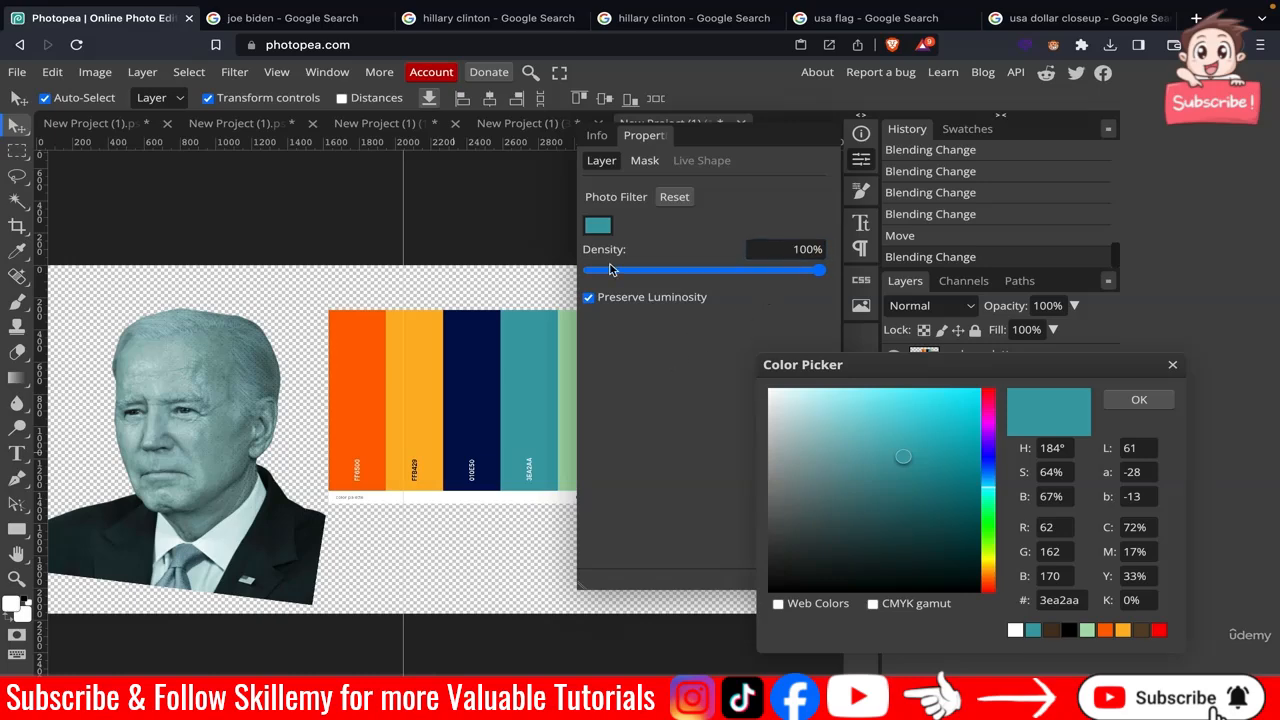
pyautogui.click(1139, 401)
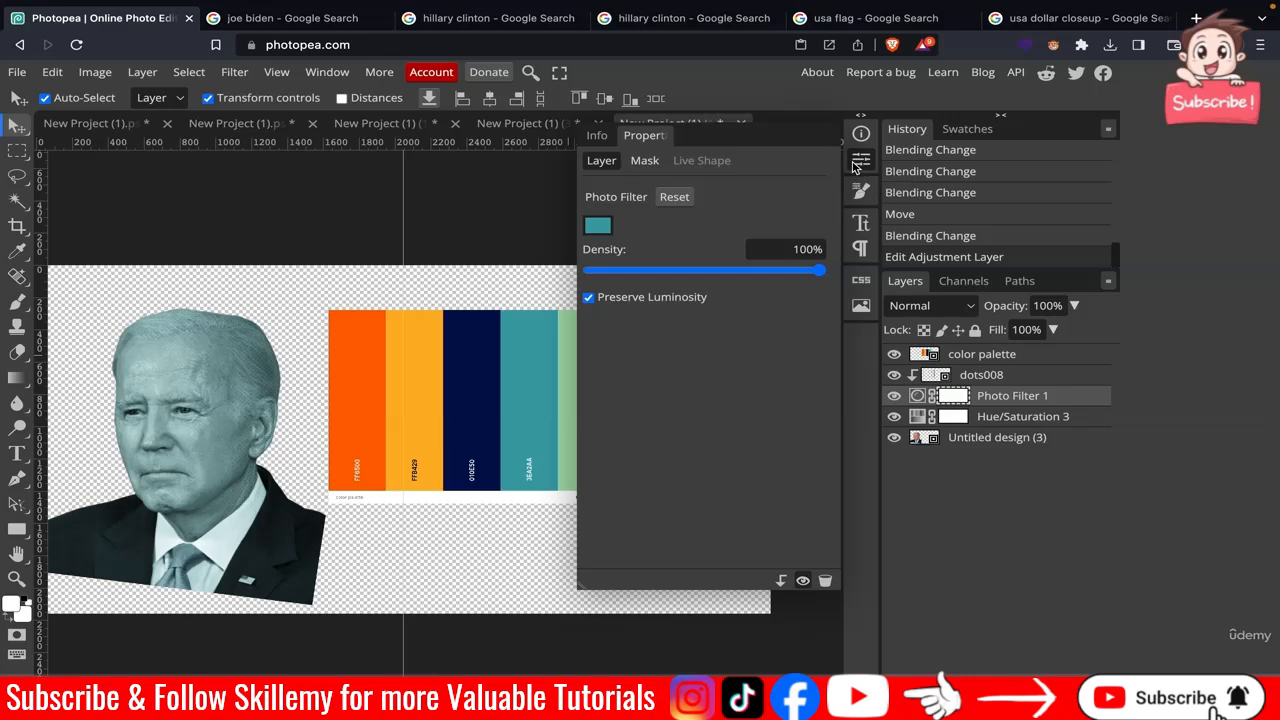
# Try blend modes on the Photo Filter layer, settling on Multiply.
pyautogui.click(857, 163)
pyautogui.click(936, 307)
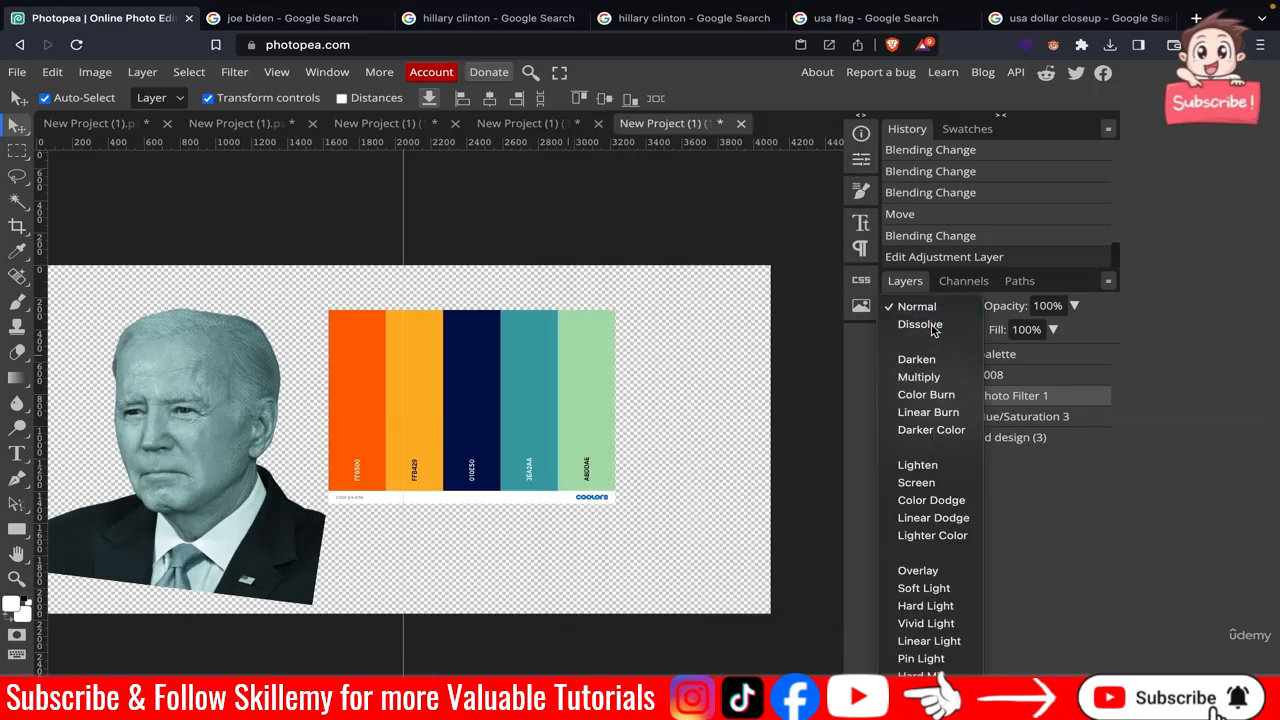
pyautogui.click(920, 324)
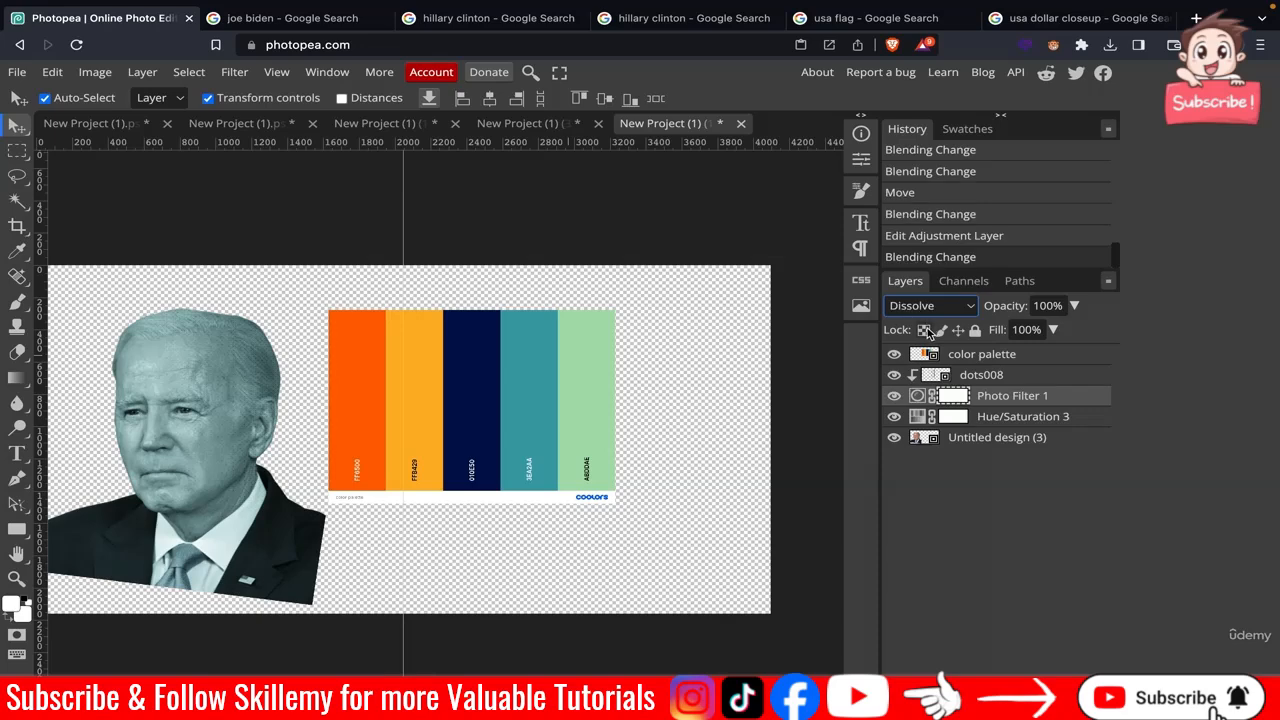
pyautogui.click(942, 308)
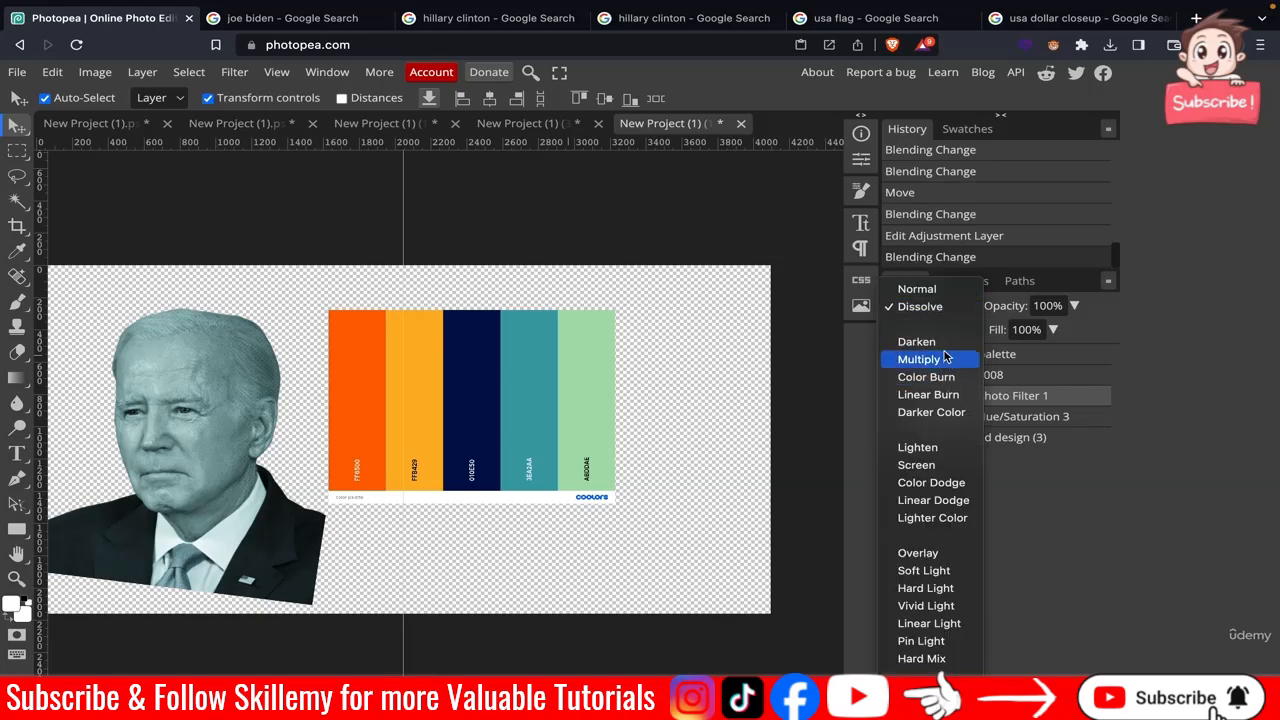
pyautogui.click(945, 346)
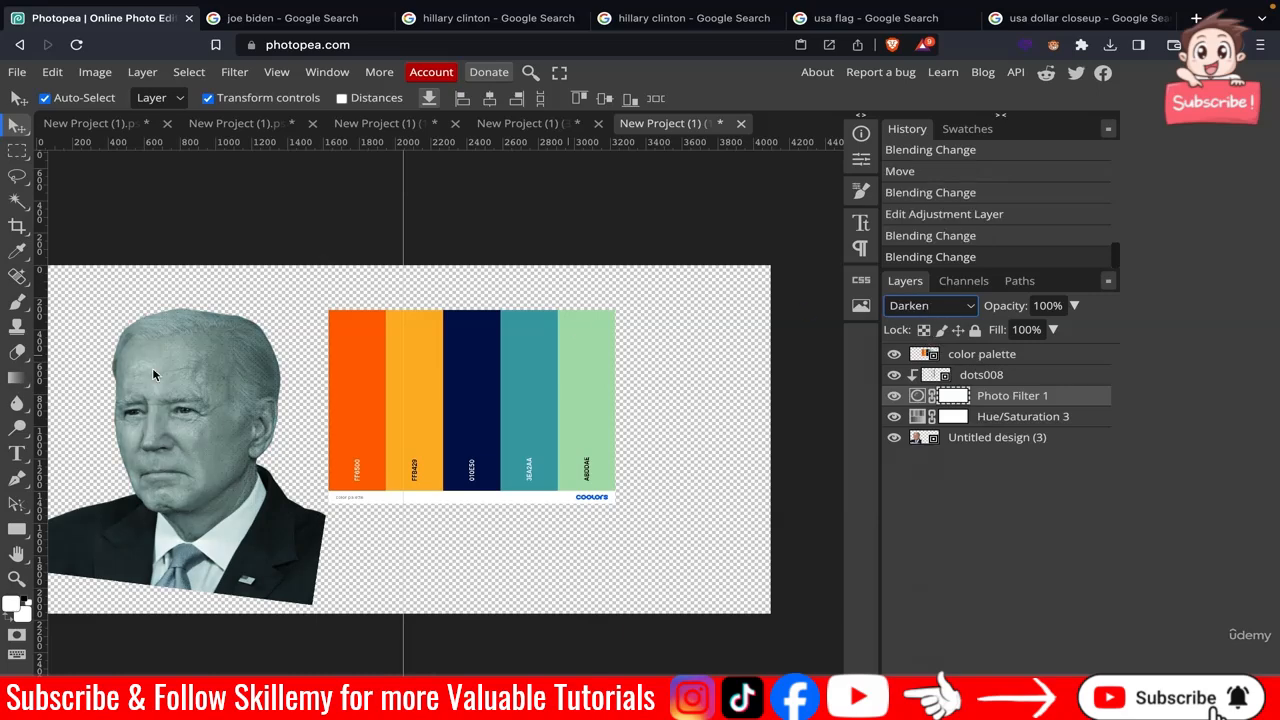
pyautogui.click(962, 308)
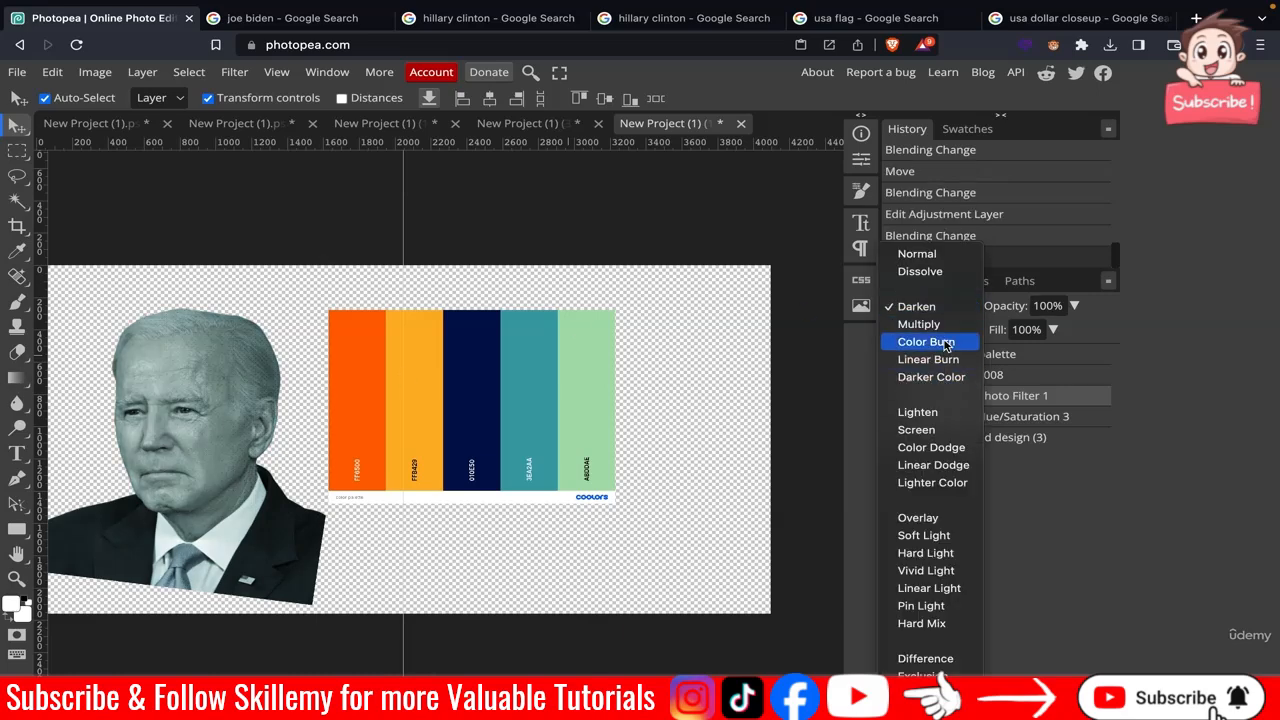
pyautogui.click(943, 331)
pyautogui.press('Down')
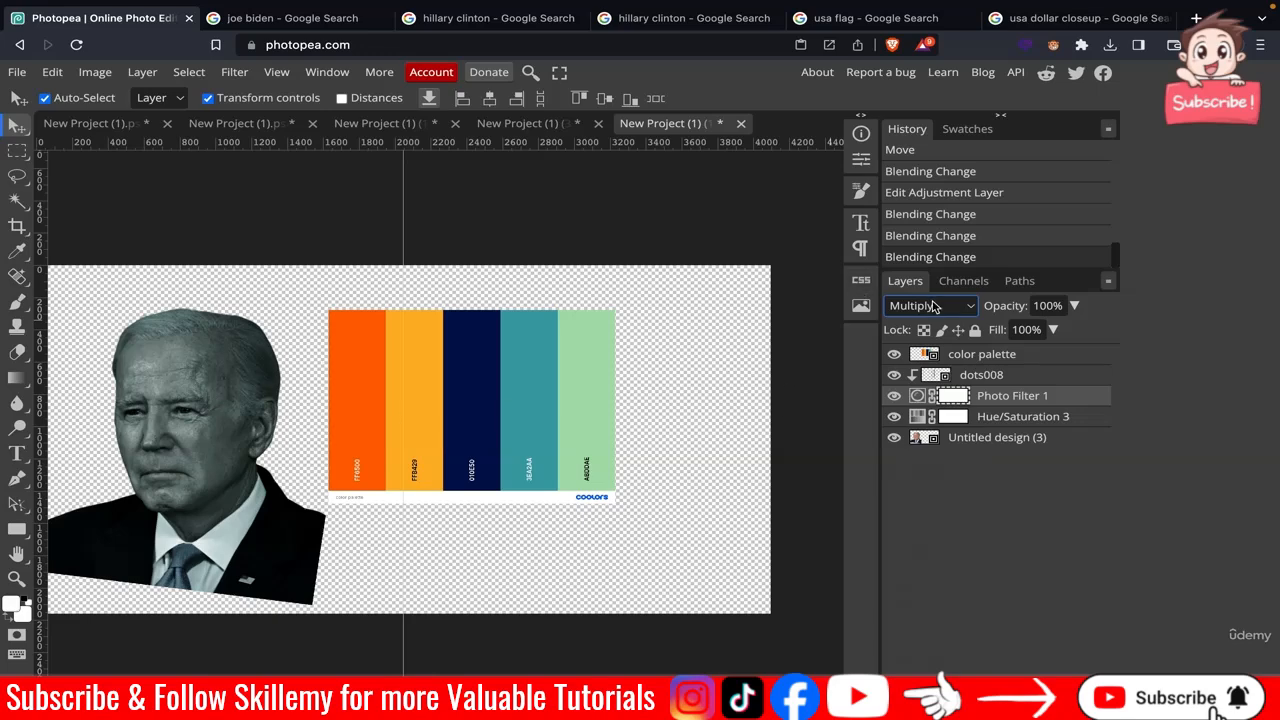
# Hide the color palette layer and close the other unsaved project document without saving.
pyautogui.click(894, 355)
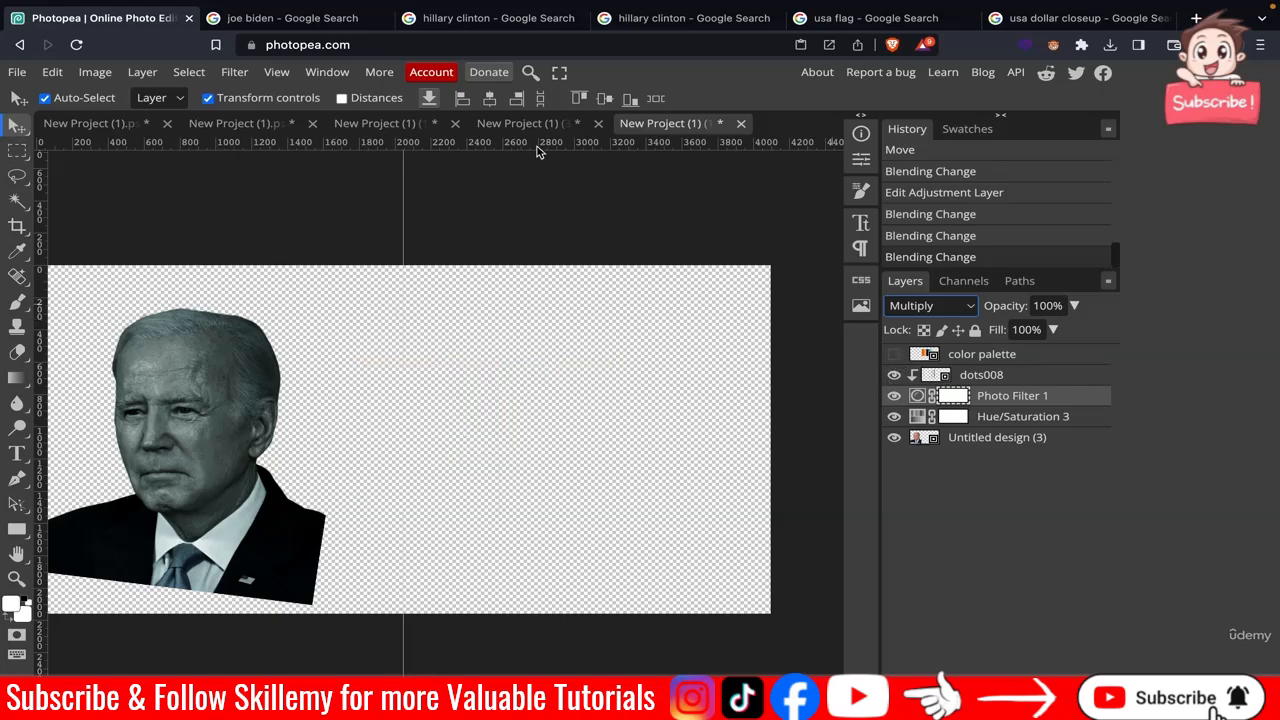
pyautogui.click(599, 124)
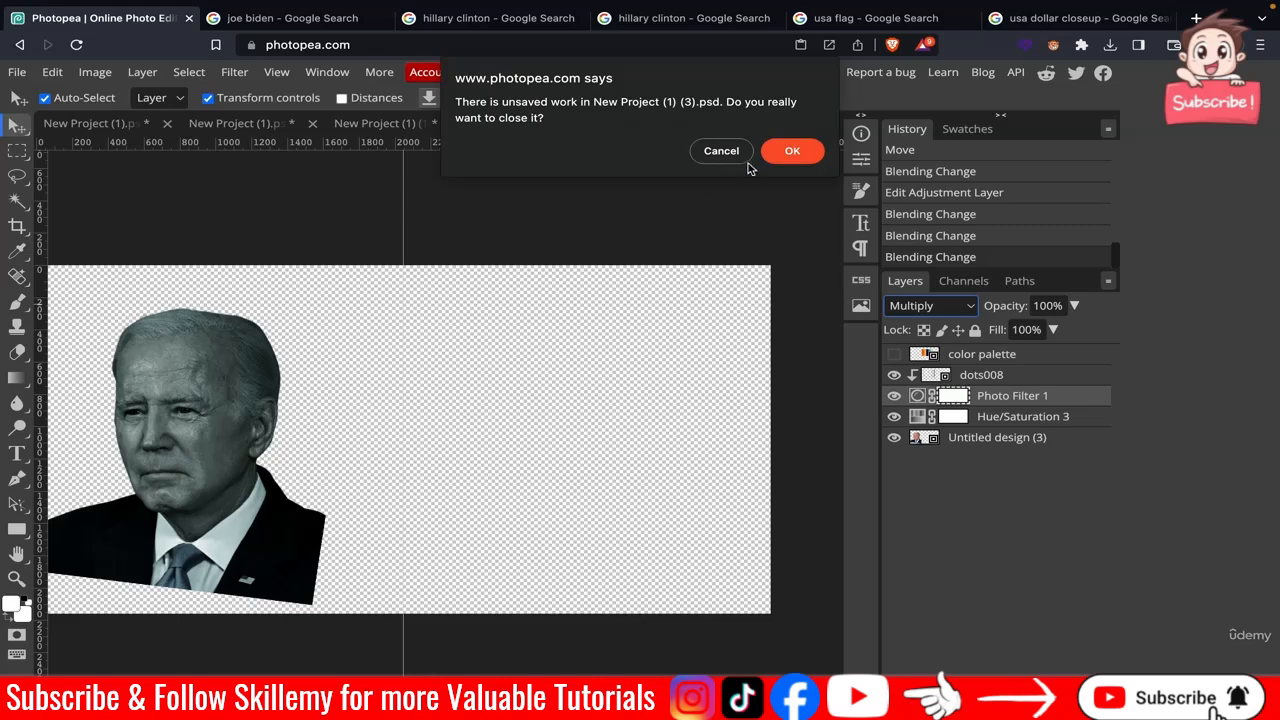
pyautogui.click(775, 157)
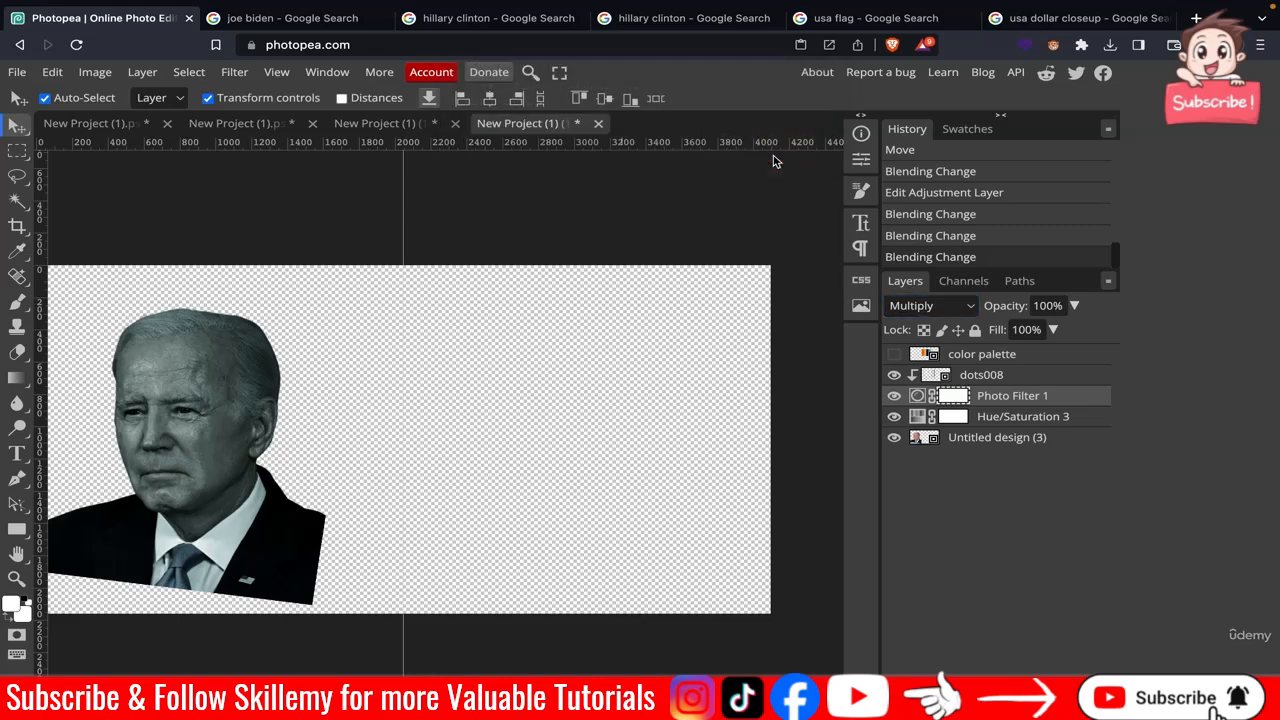
# Export the Biden image for web as a PNG named biden.
pyautogui.click(17, 74)
pyautogui.moveTo(88, 306)
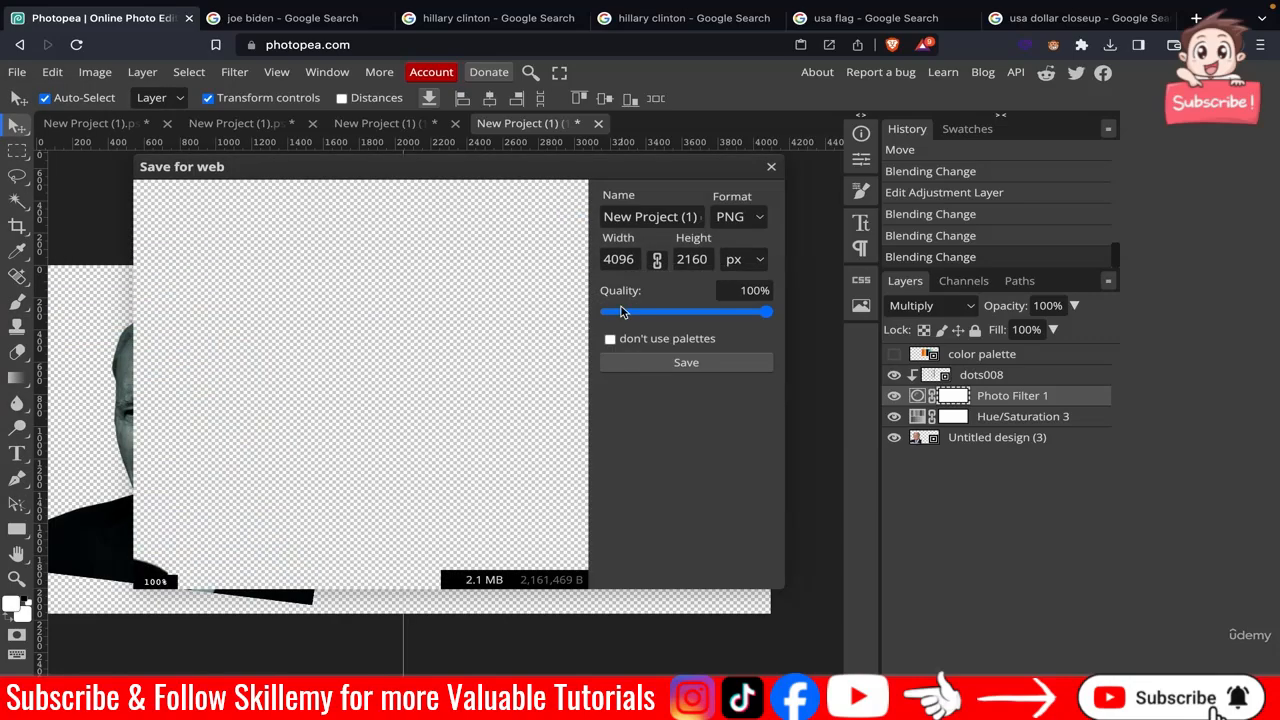
pyautogui.click(678, 224)
pyautogui.press('super+a')
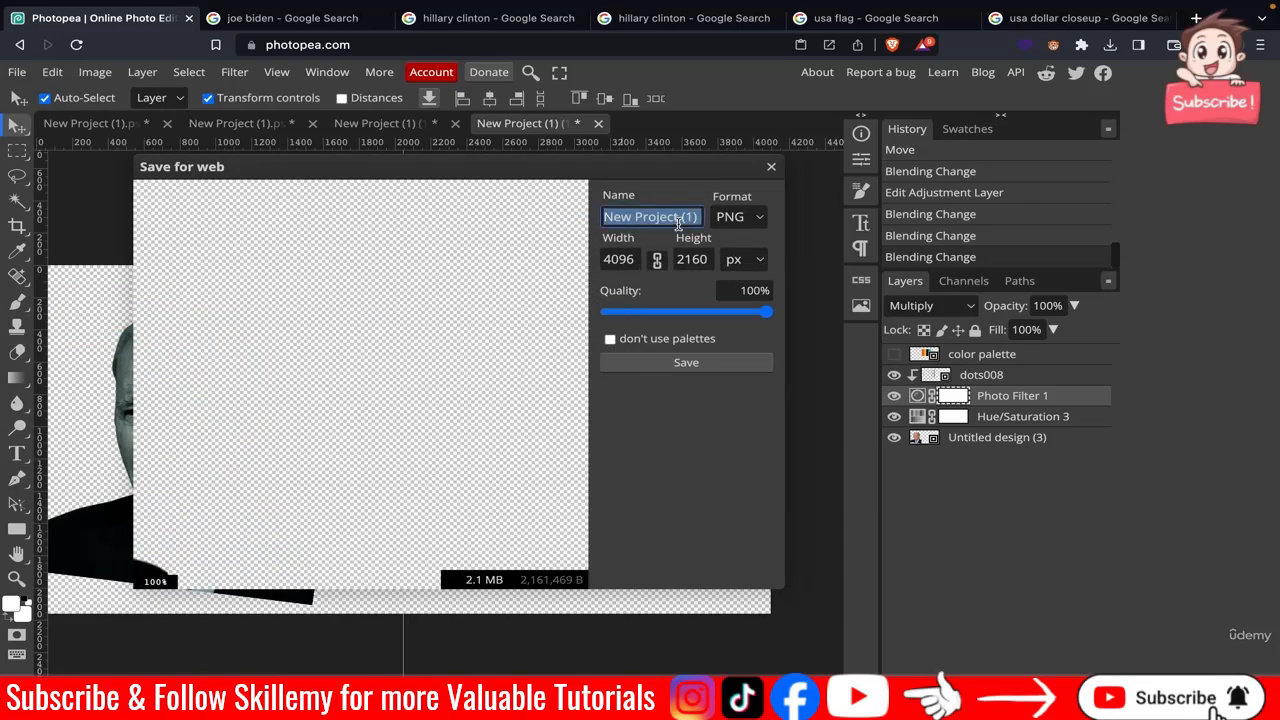
pyautogui.write('biden')
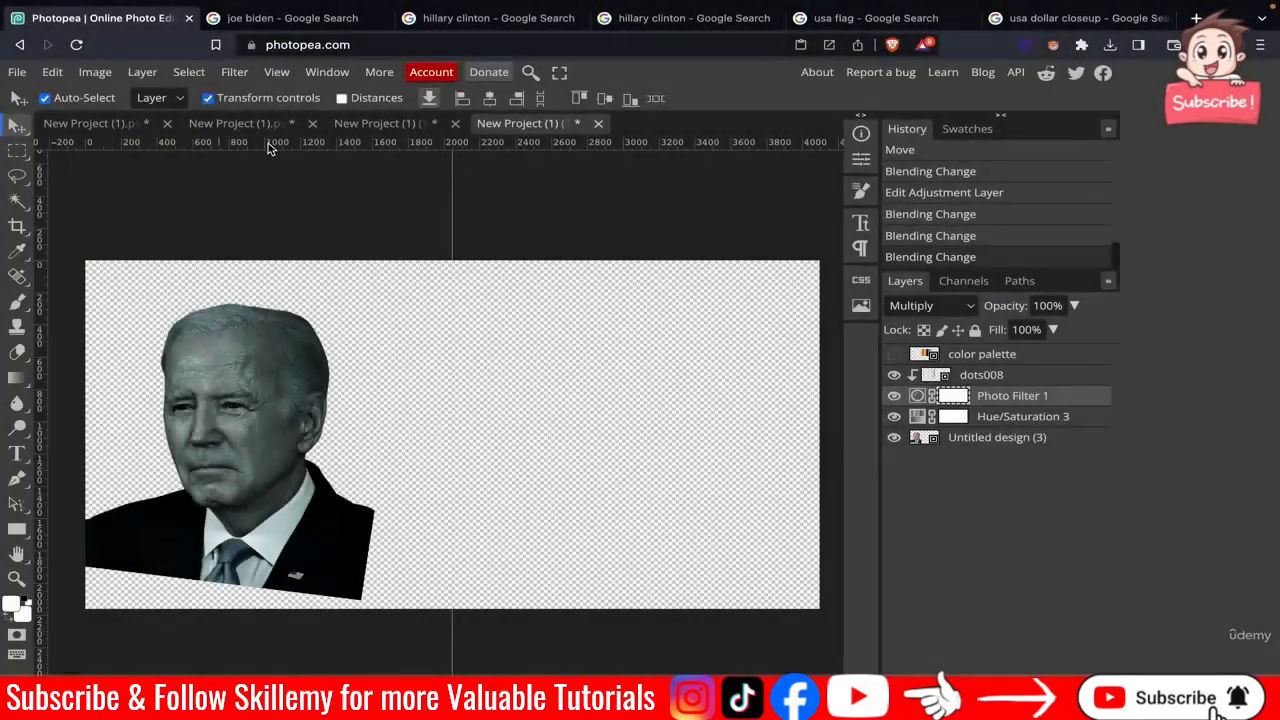
# Switch to the poster document and zoom in to inspect the three recoloured portraits.
pyautogui.click(254, 129)
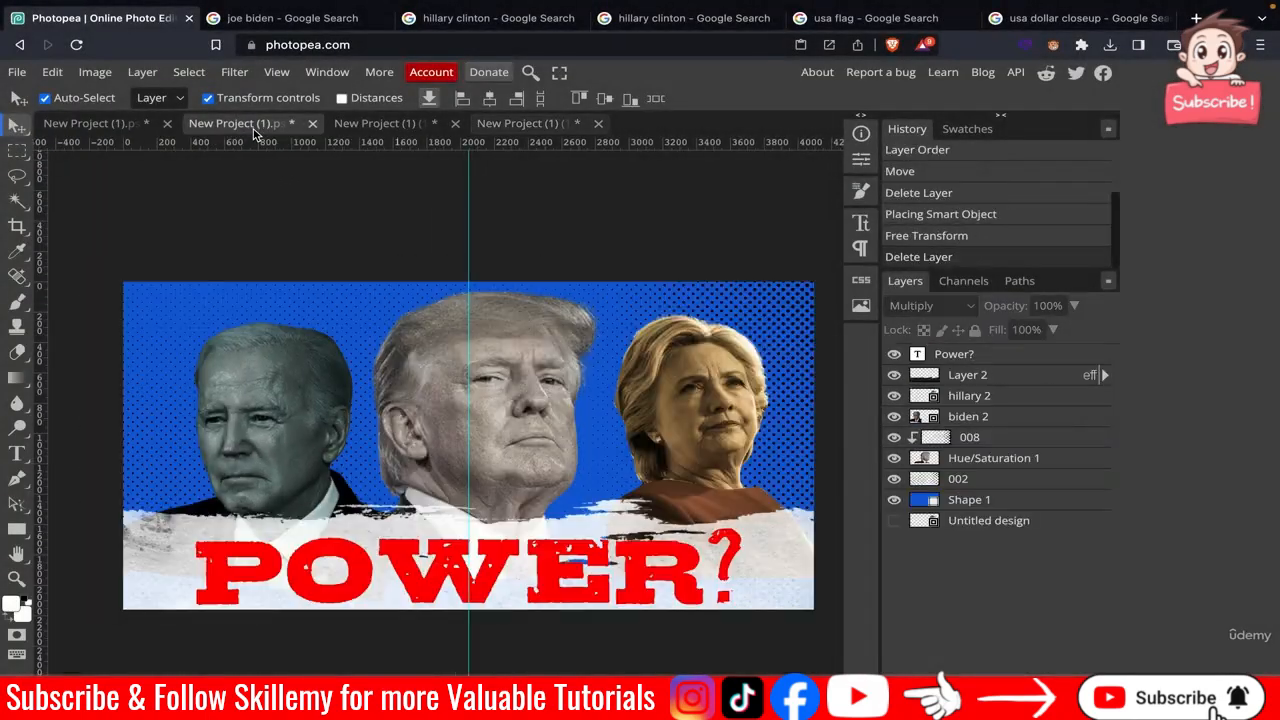
pyautogui.click(977, 419)
pyautogui.click(664, 202)
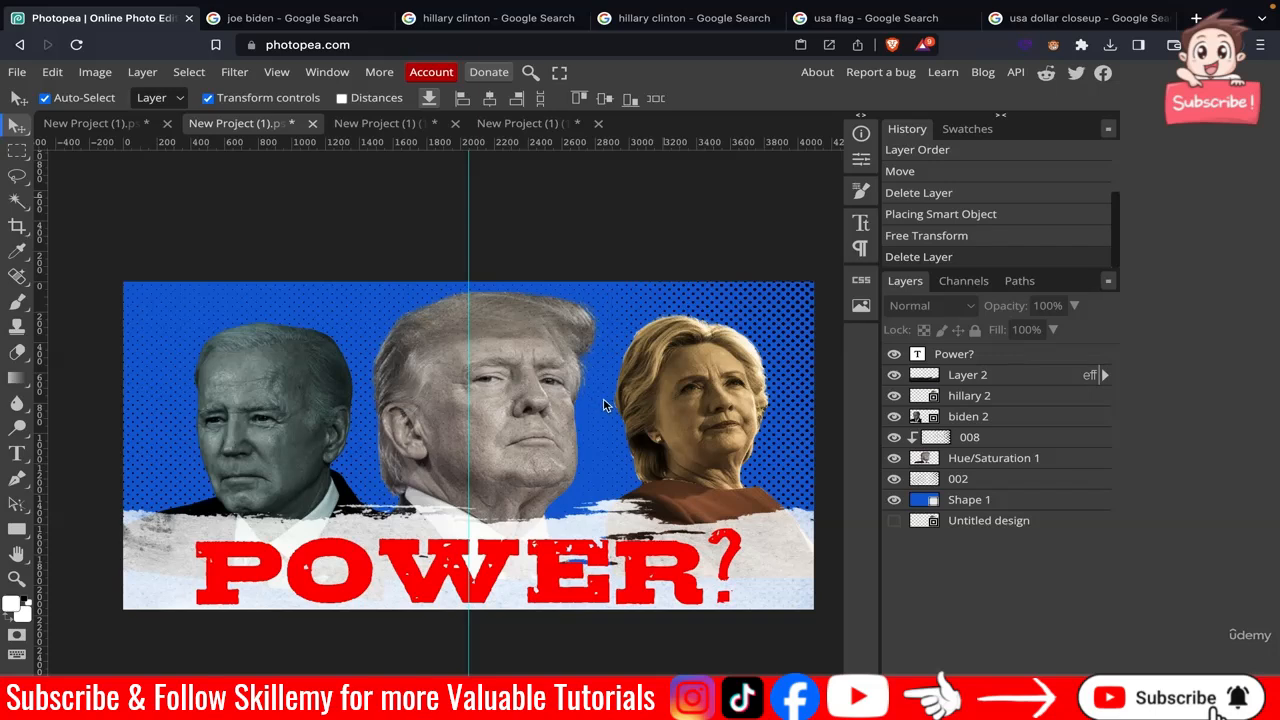
pyautogui.scroll(1, 603, 405)
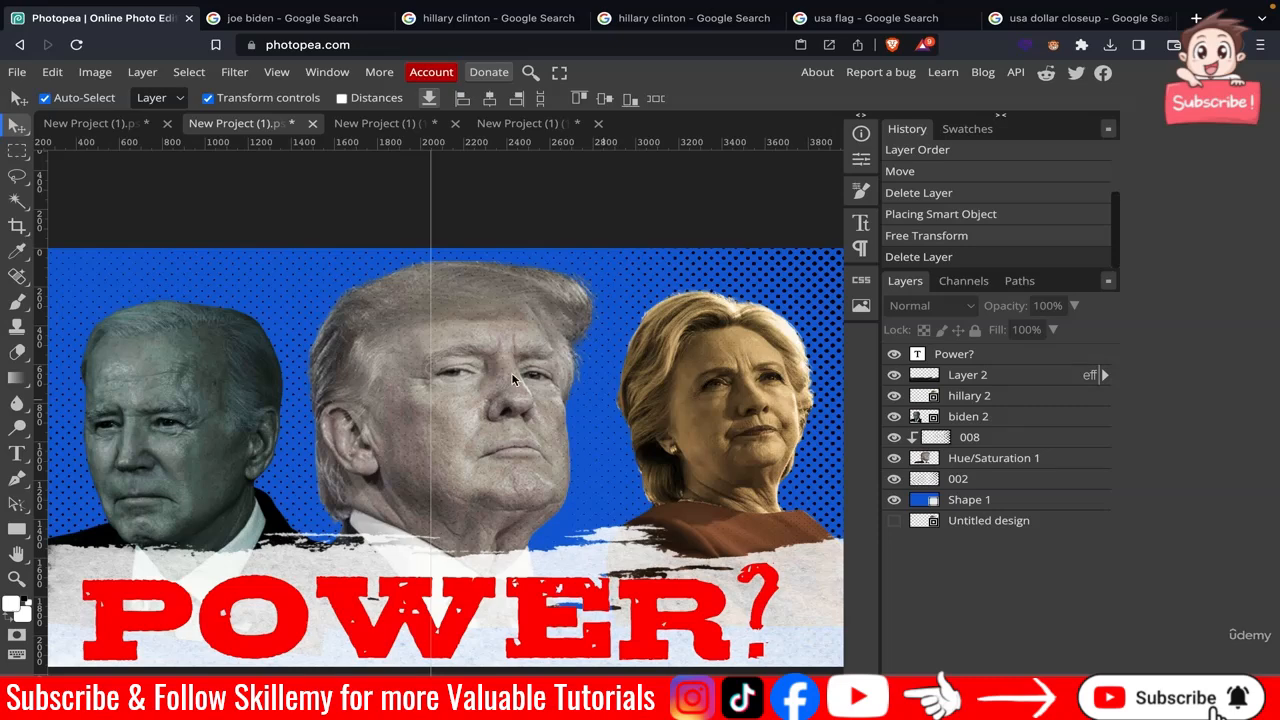
pyautogui.moveTo(512, 378); pyautogui.dragTo(508, 387)
pyautogui.scroll(-3, 502, 401)
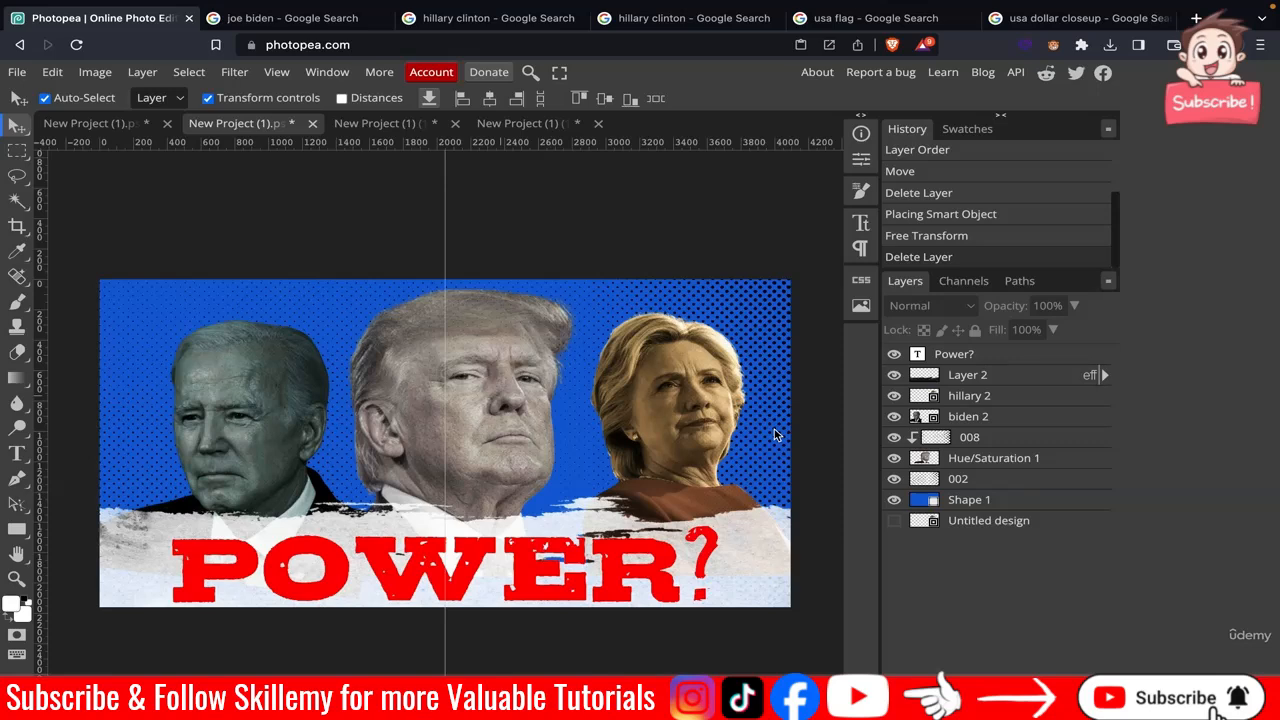
# Place color palette.png into the poster, raise its layer just below Layer 2 and drag it to the upper-left corner.
pyautogui.click(17, 72)
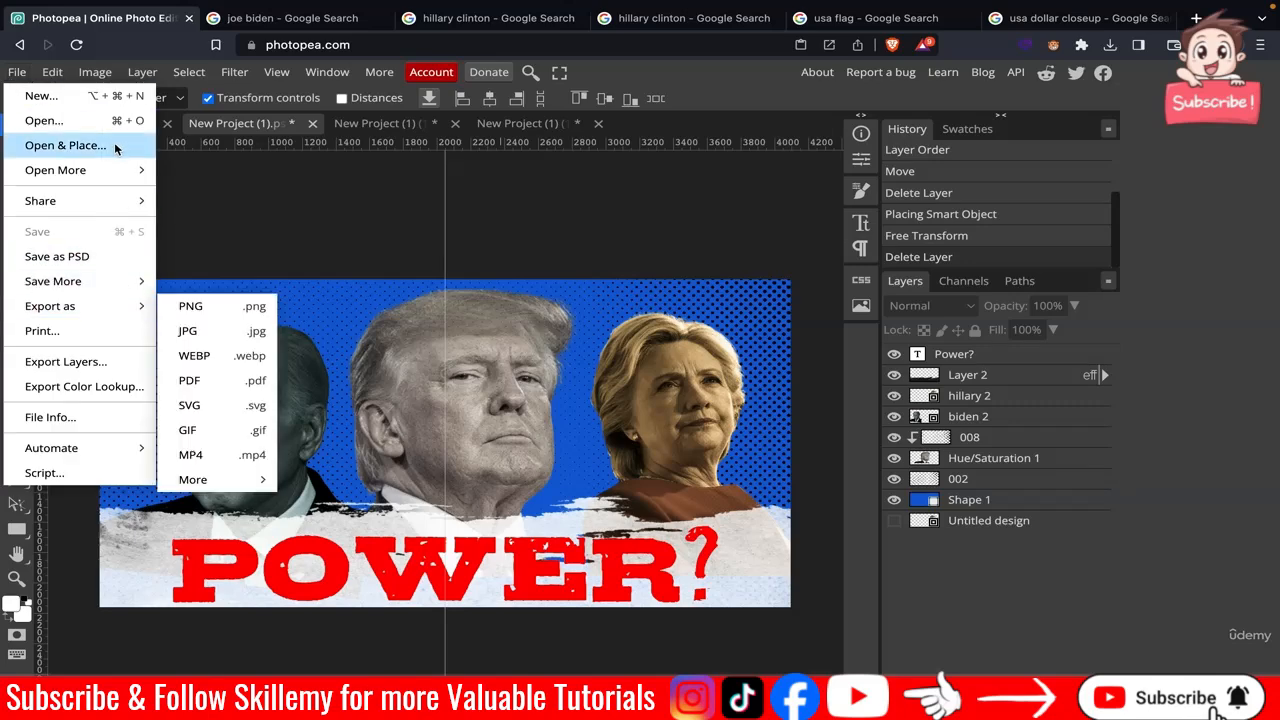
pyautogui.click(115, 148)
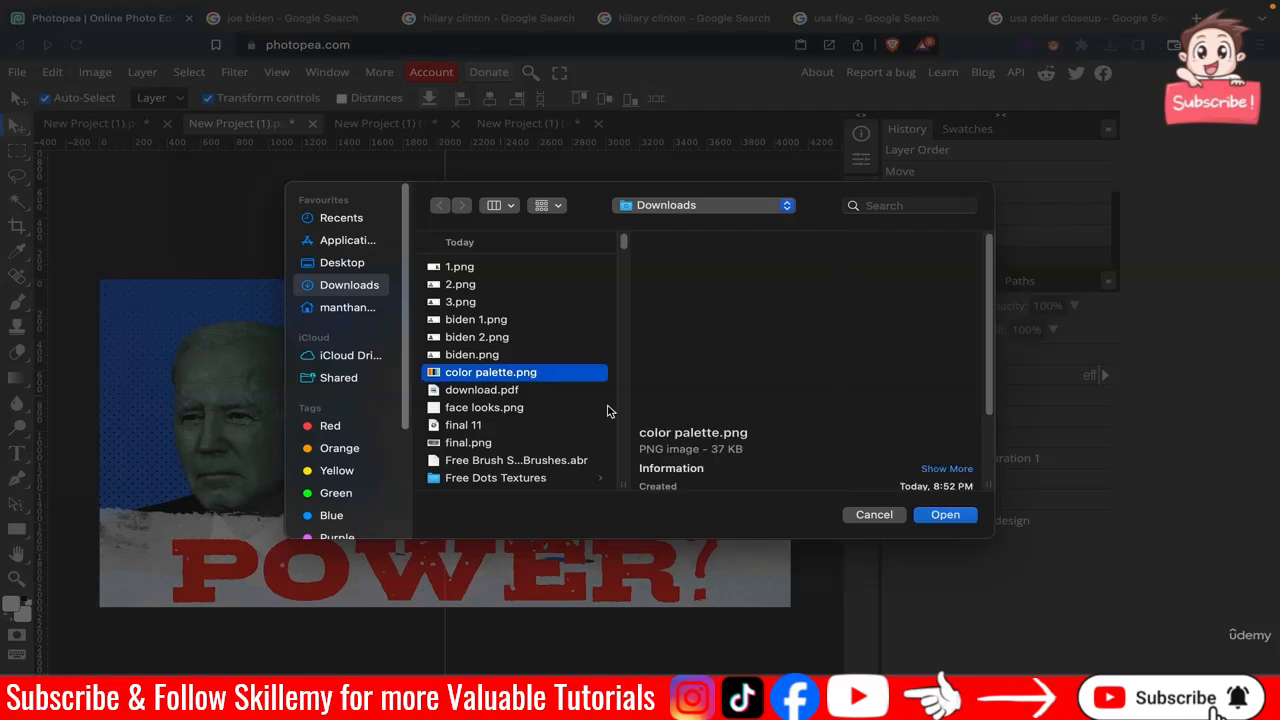
pyautogui.click(955, 516)
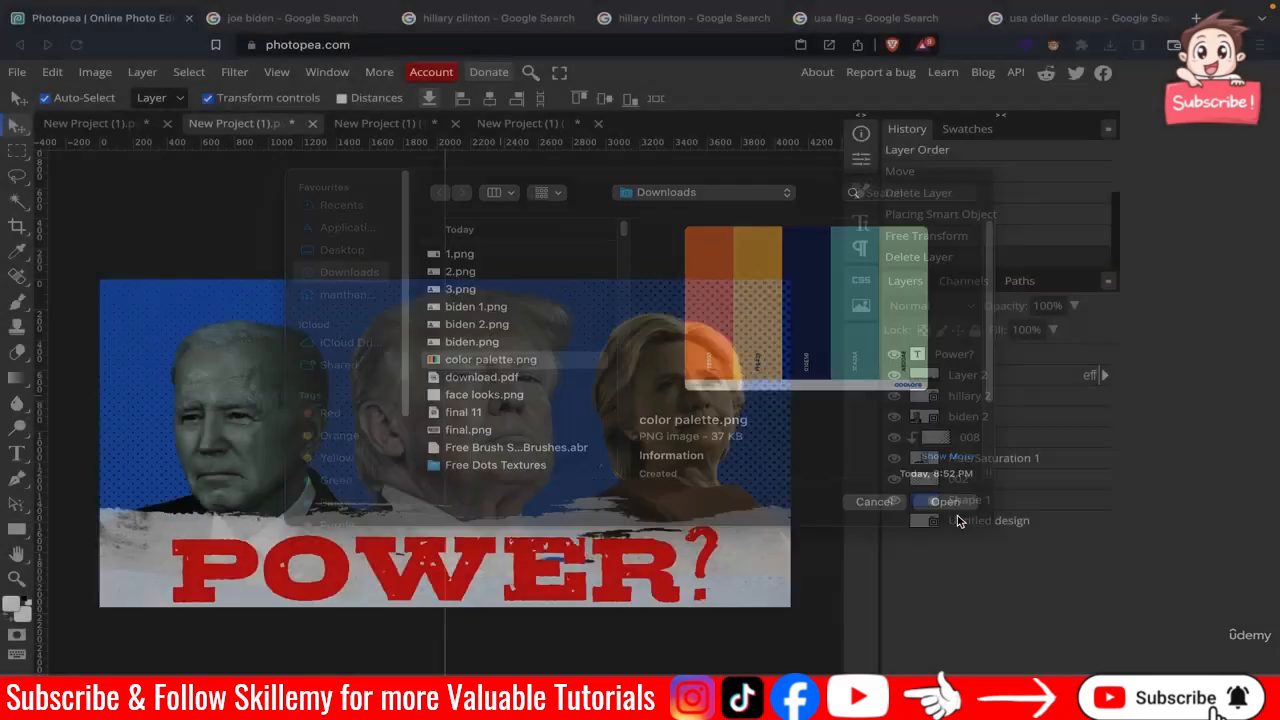
pyautogui.moveTo(972, 545); pyautogui.dragTo(982, 393)
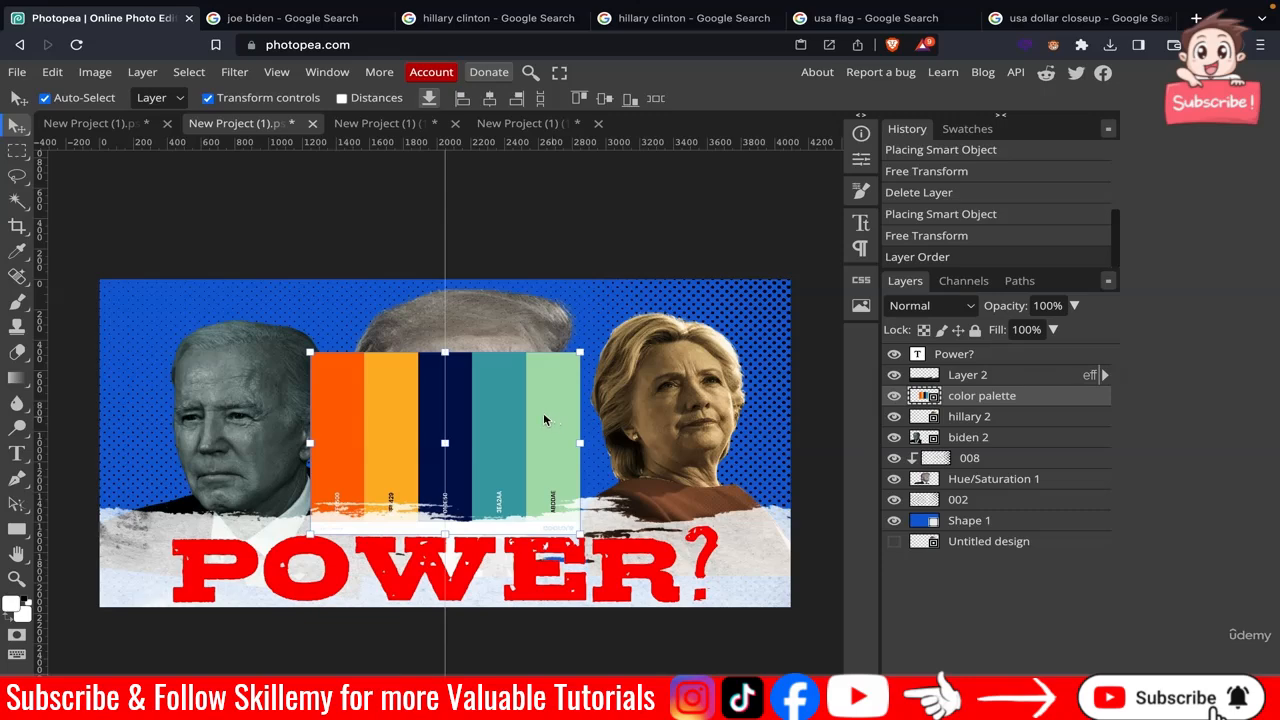
pyautogui.moveTo(495, 392); pyautogui.dragTo(326, 201)
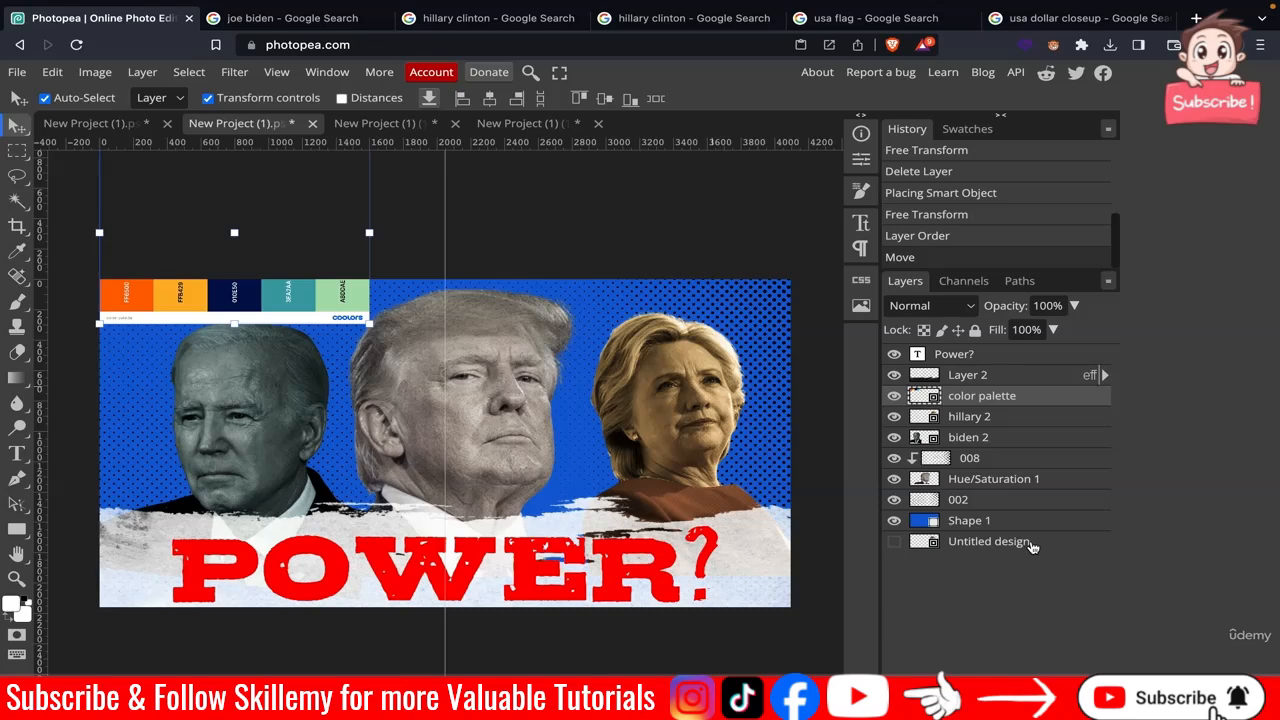
# Recolour the background shape by sampling the palette's teal swatch 3ea2aa in its colour picker.
pyautogui.click(965, 522)
pyautogui.doubleClick(924, 522)
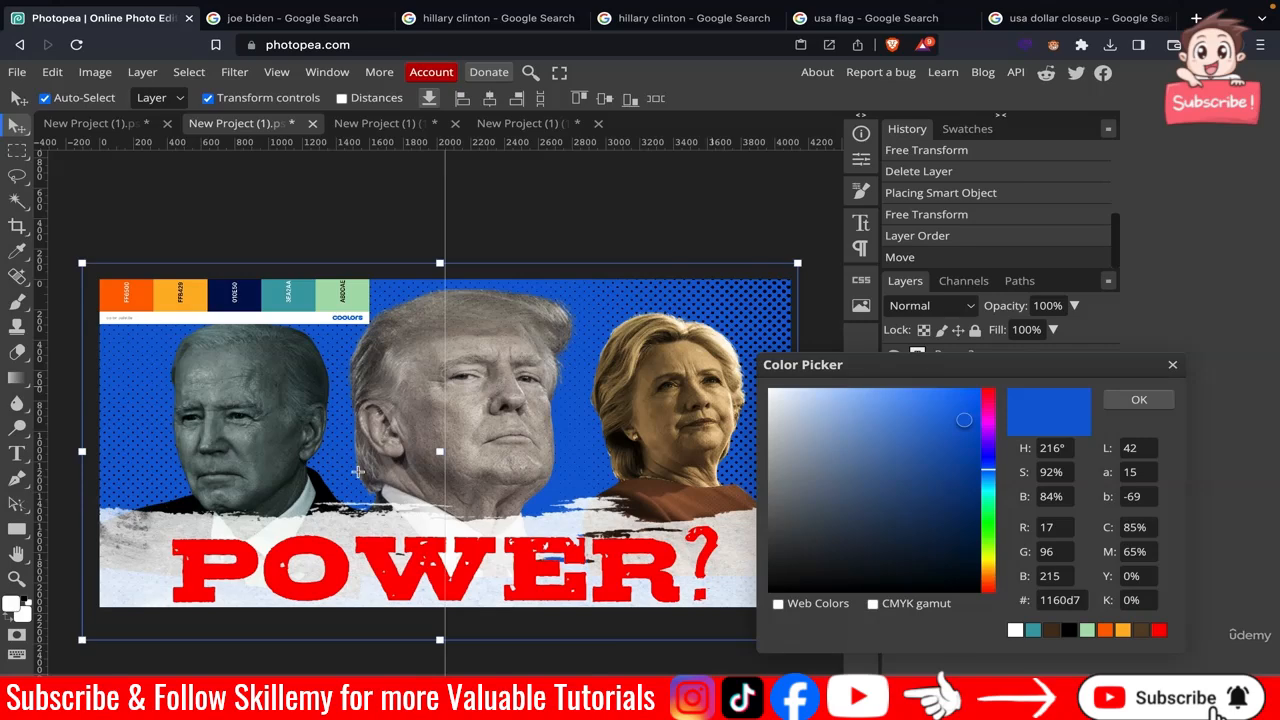
pyautogui.click(17, 251)
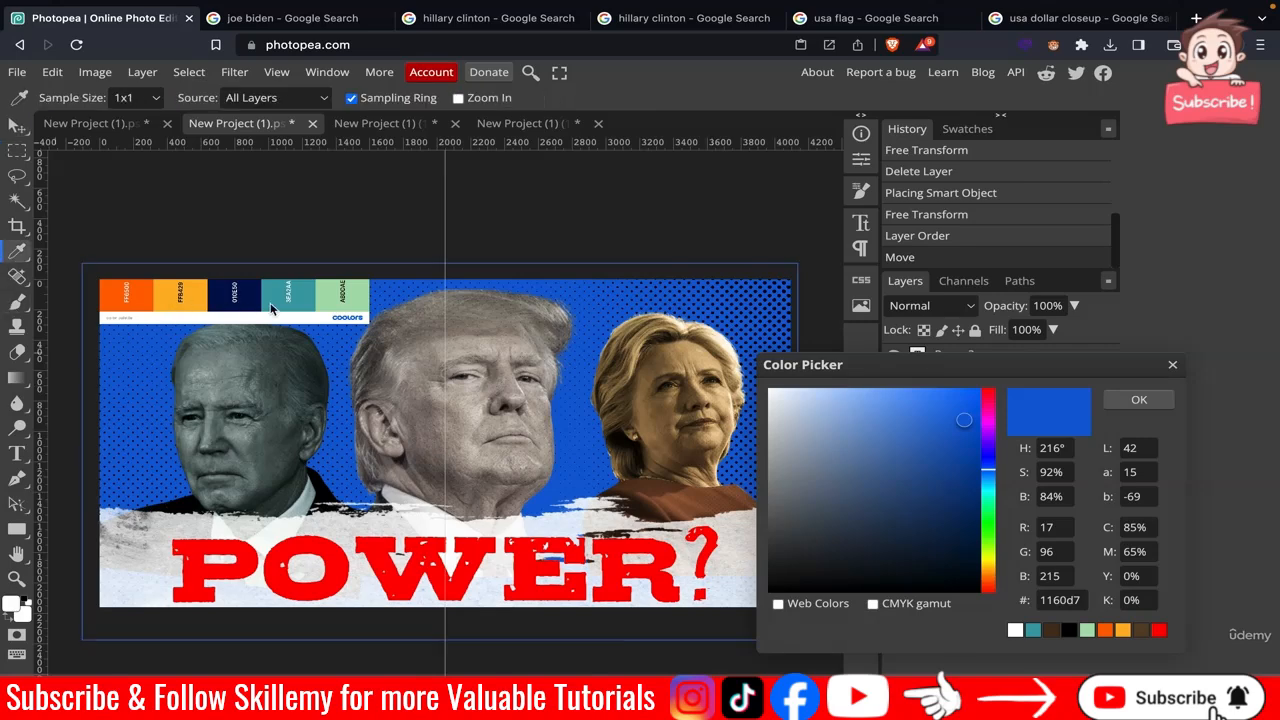
pyautogui.click(193, 301)
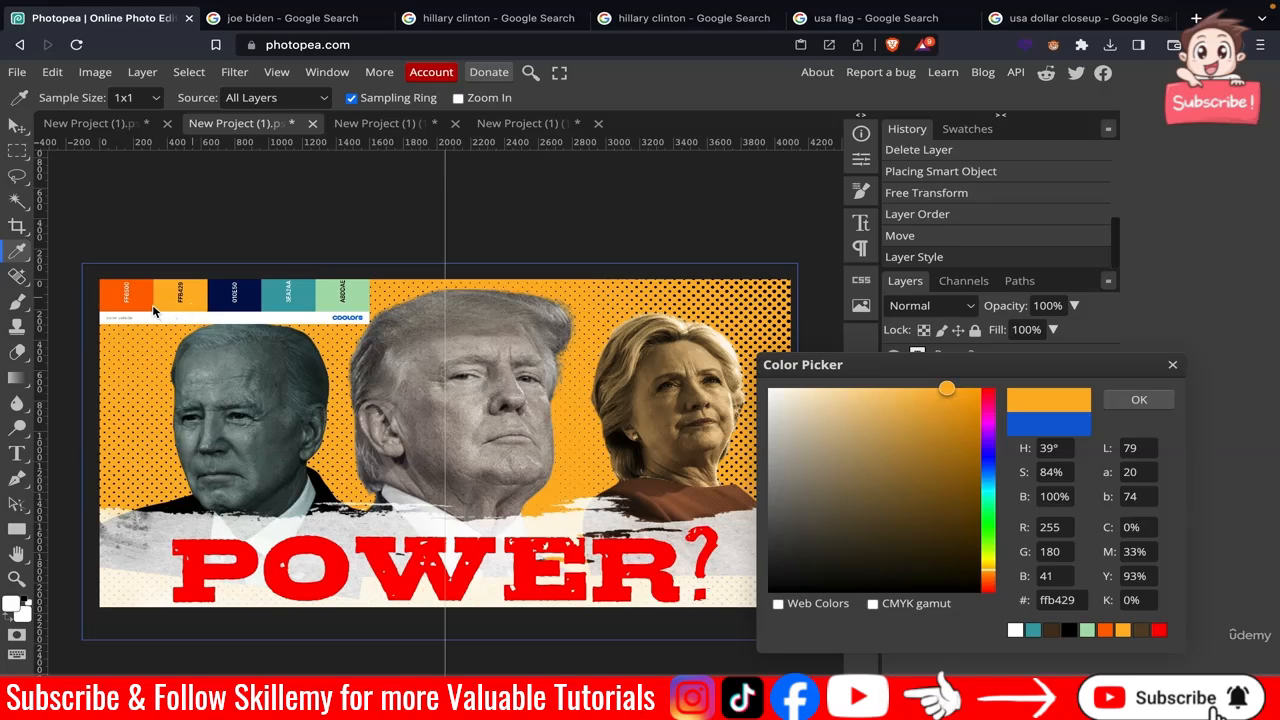
pyautogui.click(147, 310)
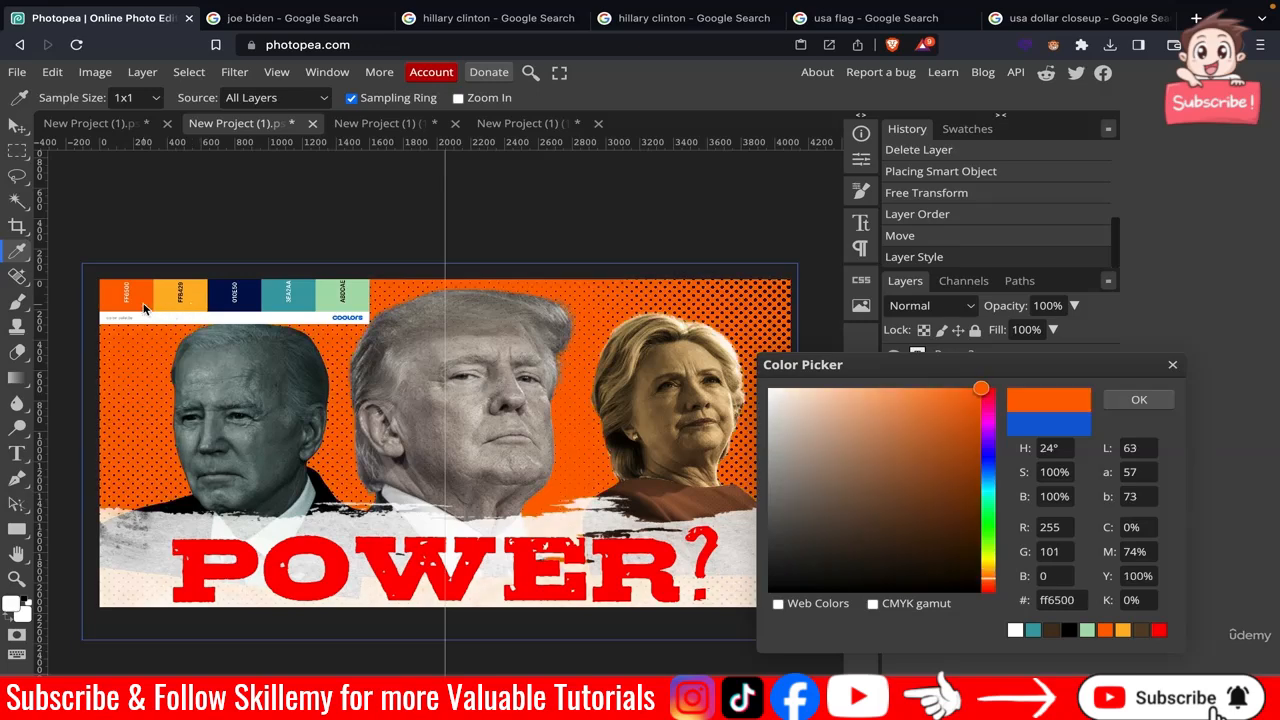
pyautogui.click(245, 311)
pyautogui.click(337, 310)
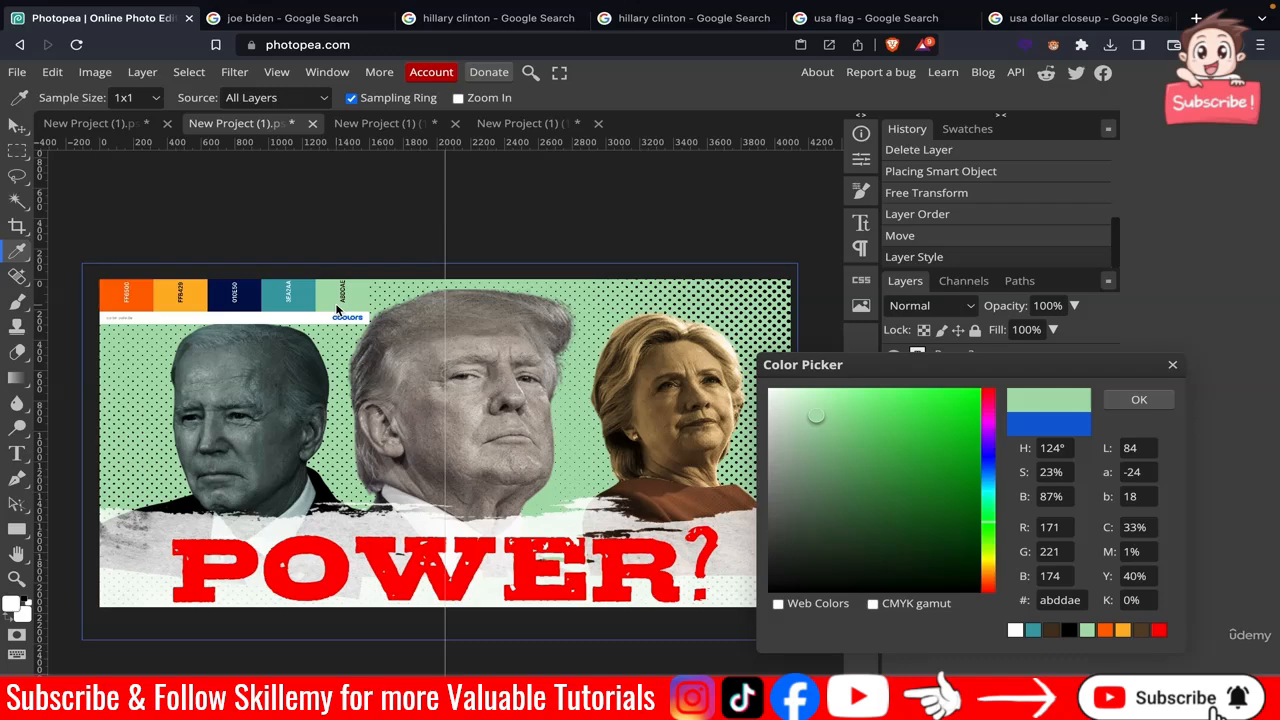
pyautogui.click(304, 309)
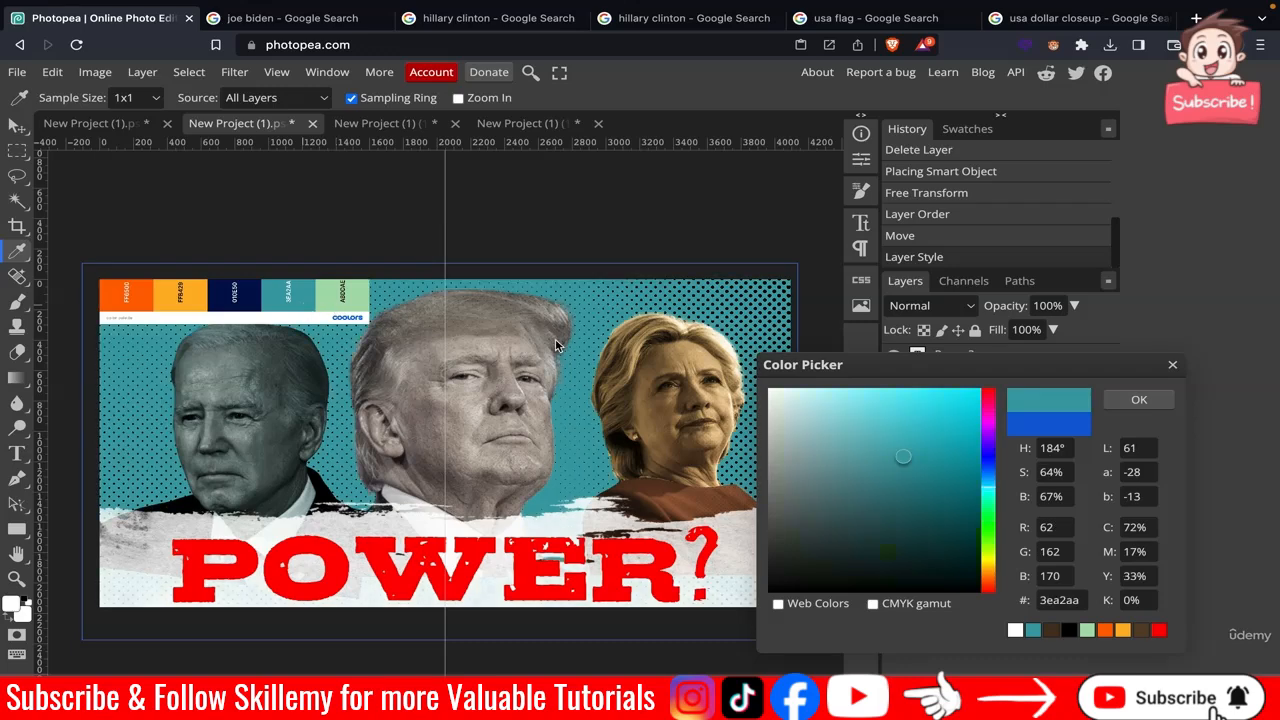
pyautogui.click(1141, 401)
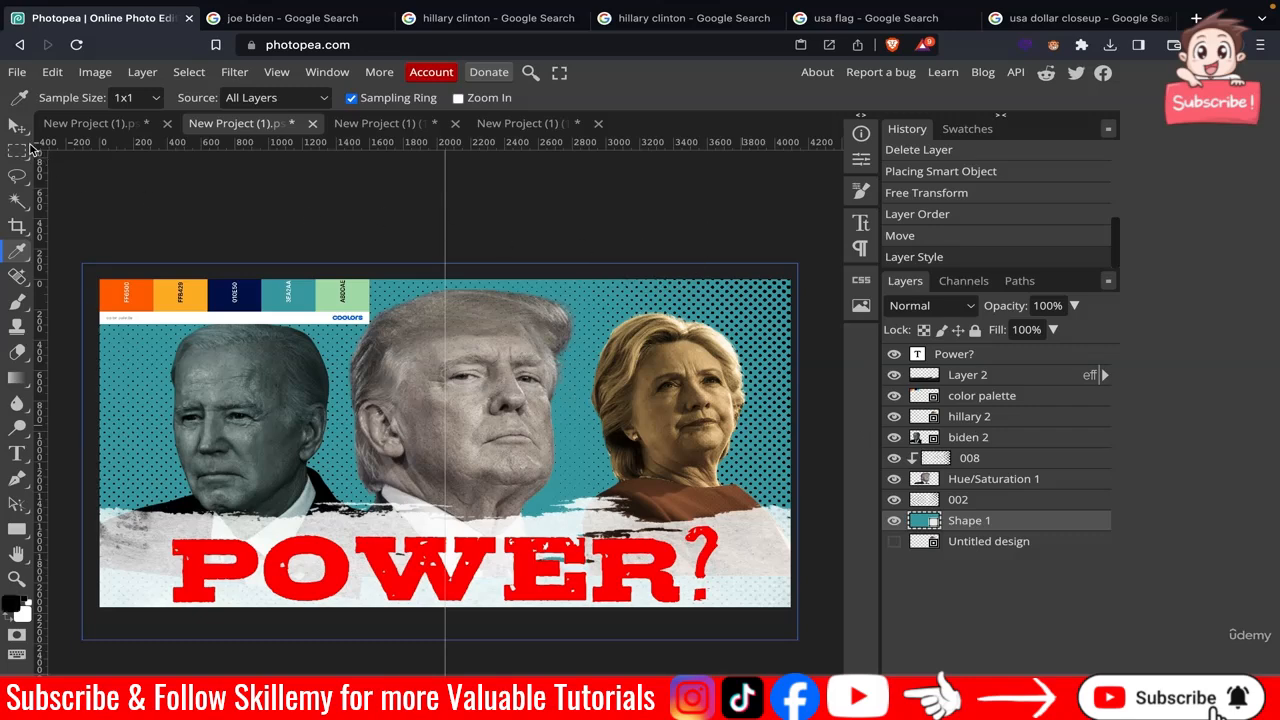
# Hide the color palette layer and deselect.
pyautogui.click(17, 125)
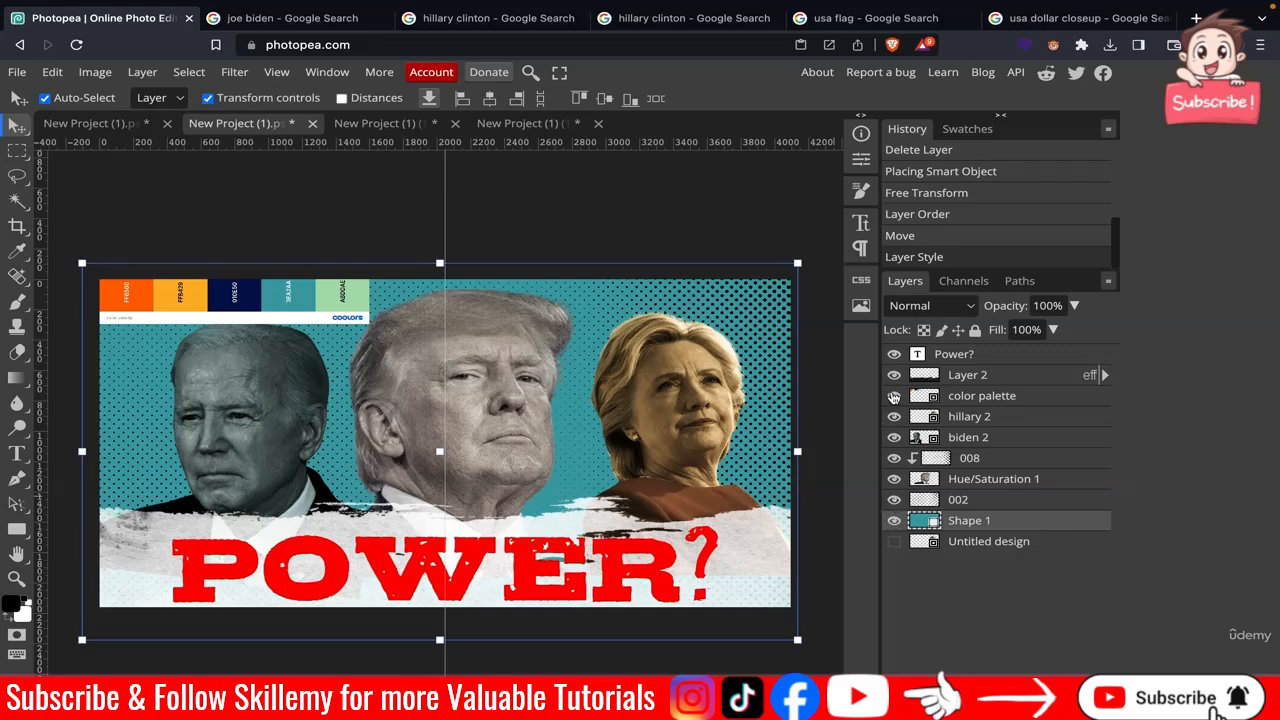
pyautogui.click(890, 398)
pyautogui.click(624, 235)
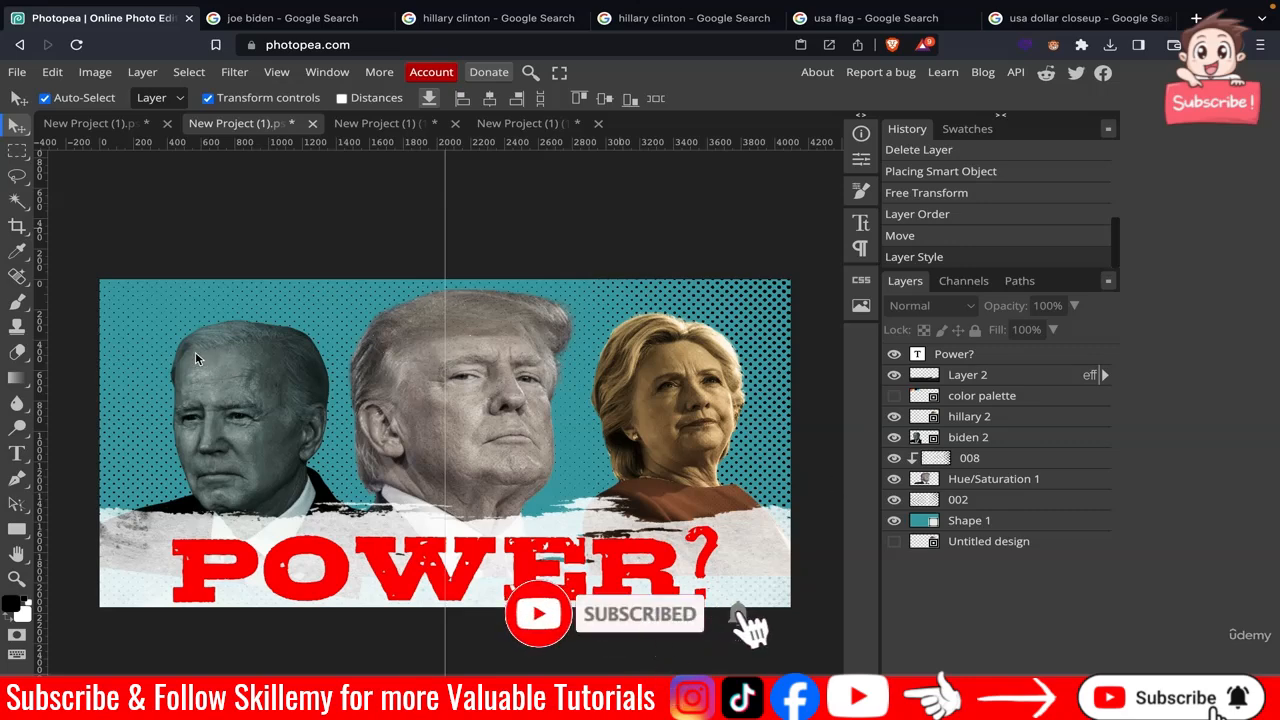
# Pick a grunge stroke brush at 8000 px and paint a stroke on a new brush layer above the background shape.
pyautogui.click(20, 310)
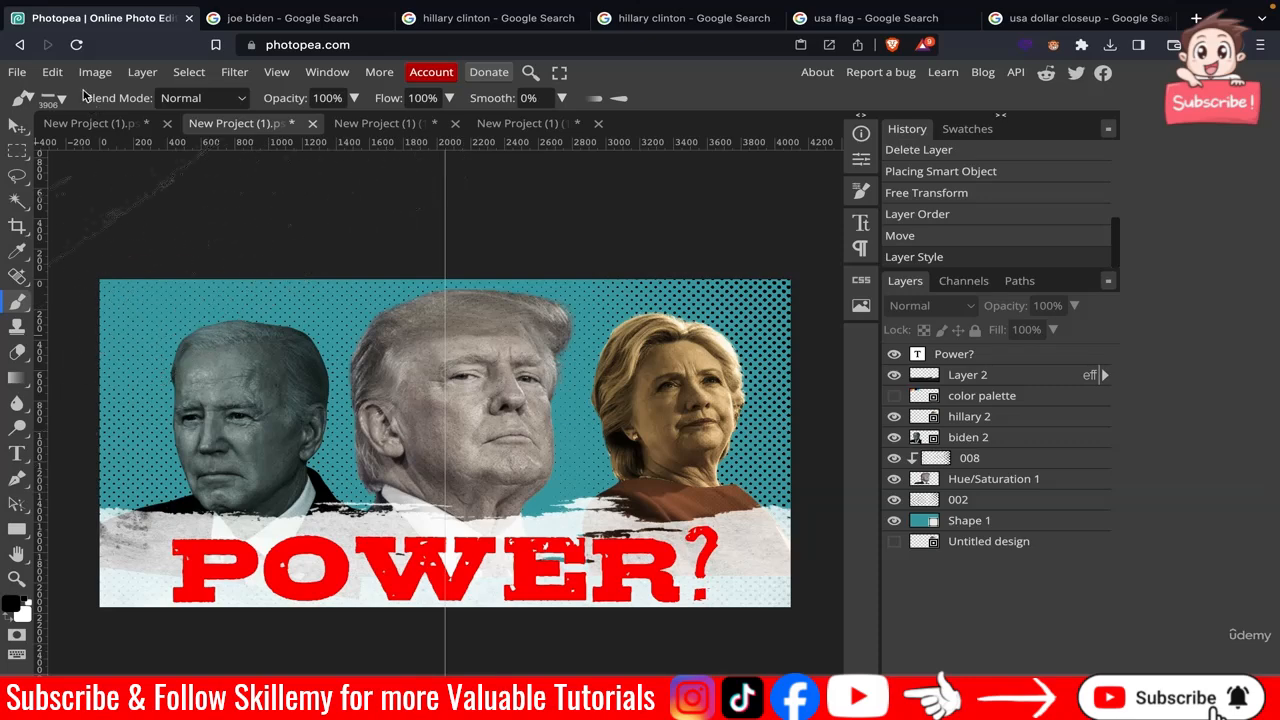
pyautogui.click(47, 98)
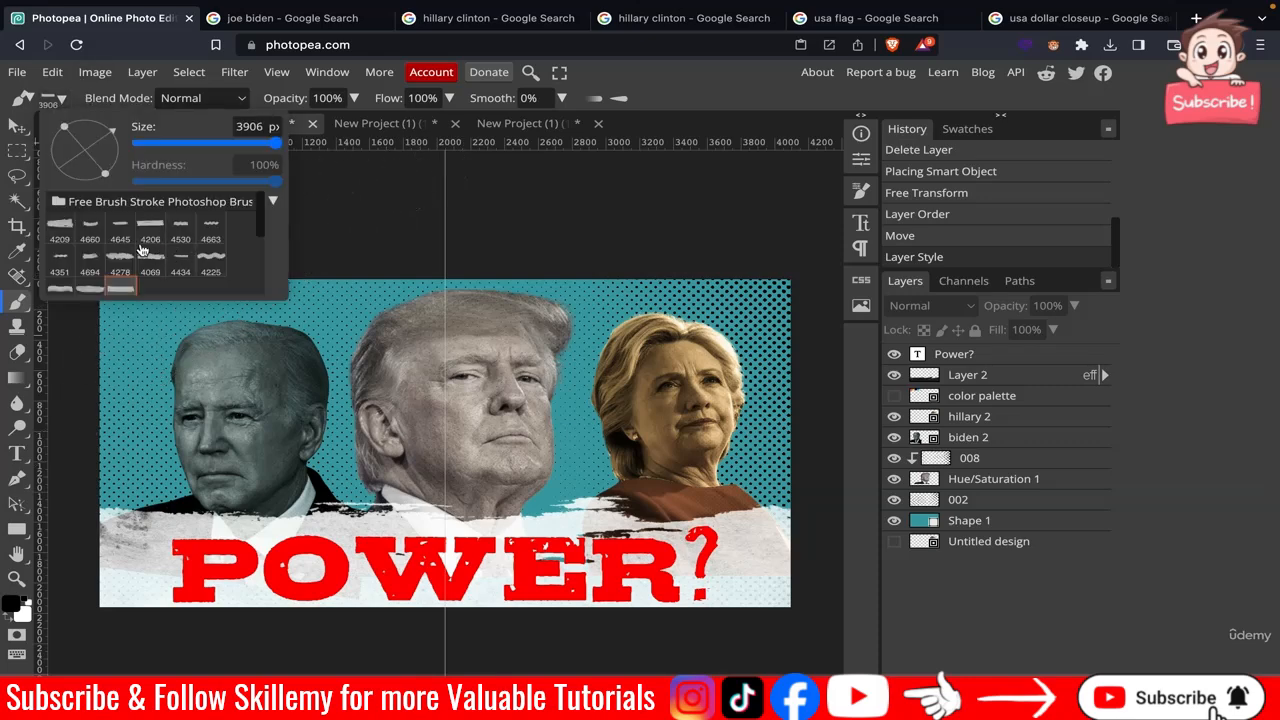
pyautogui.scroll(-1, 164, 267)
pyautogui.scroll(-3, 164, 267)
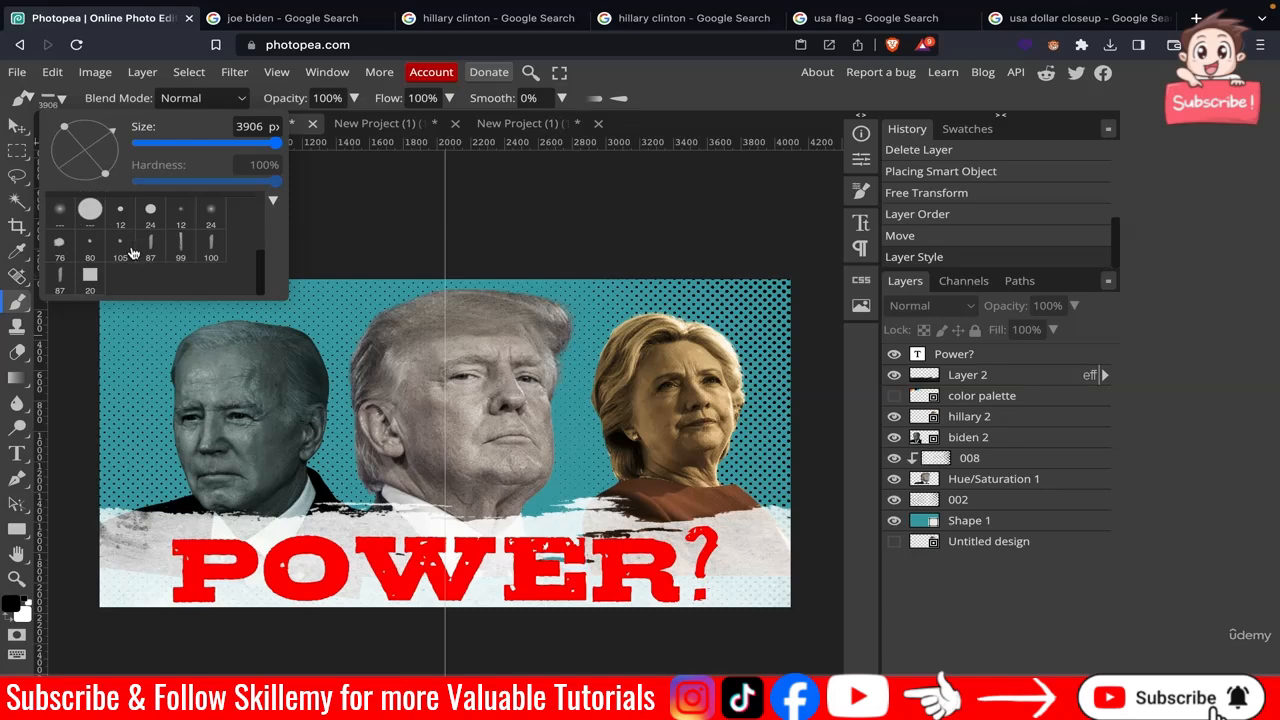
pyautogui.scroll(4, 131, 253)
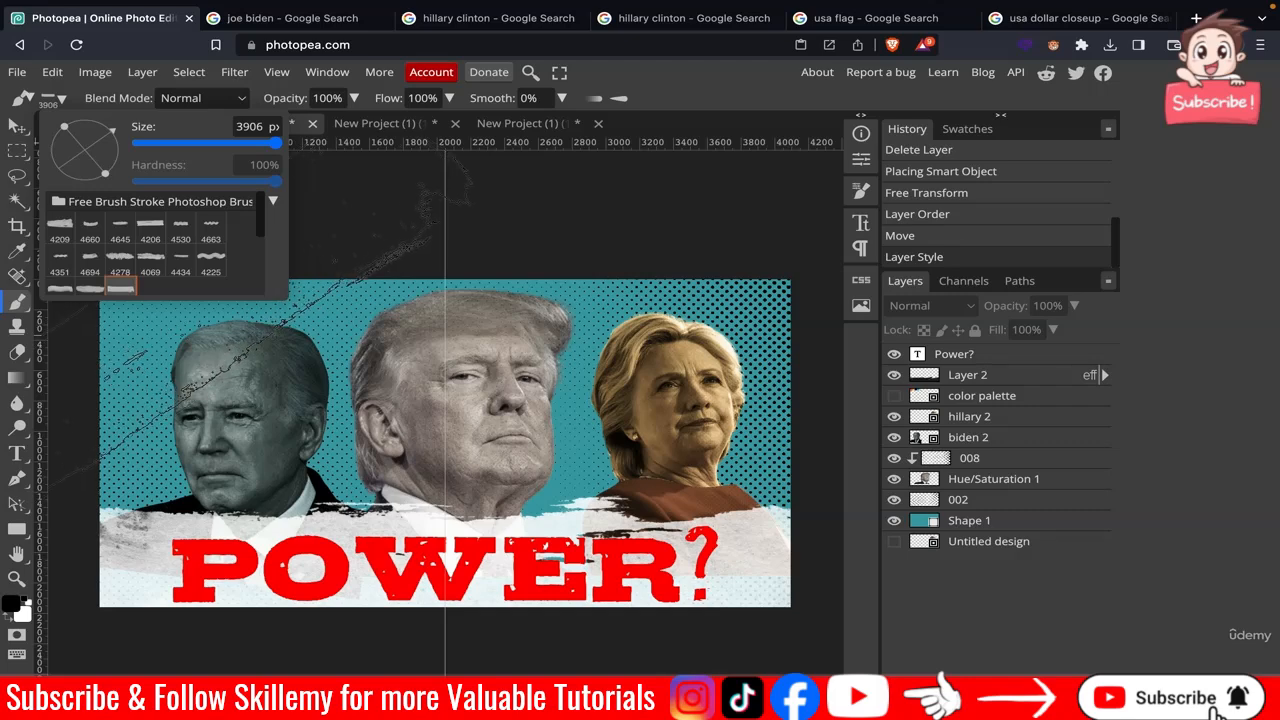
pyautogui.moveTo(114, 138)
pyautogui.mouseDown()
pyautogui.moveTo(115, 159)
pyautogui.moveTo(117, 131)
pyautogui.mouseUp()
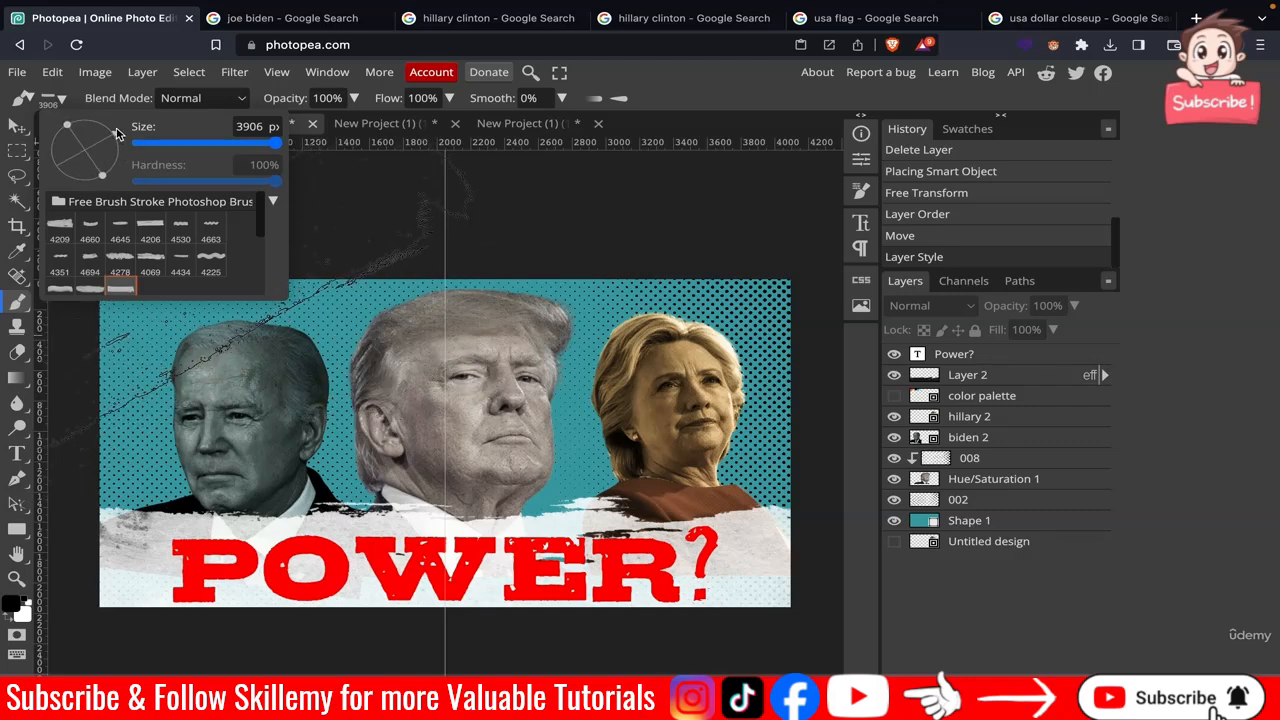
pyautogui.moveTo(275, 143)
pyautogui.mouseDown()
pyautogui.moveTo(259, 143)
pyautogui.moveTo(290, 143)
pyautogui.mouseUp()
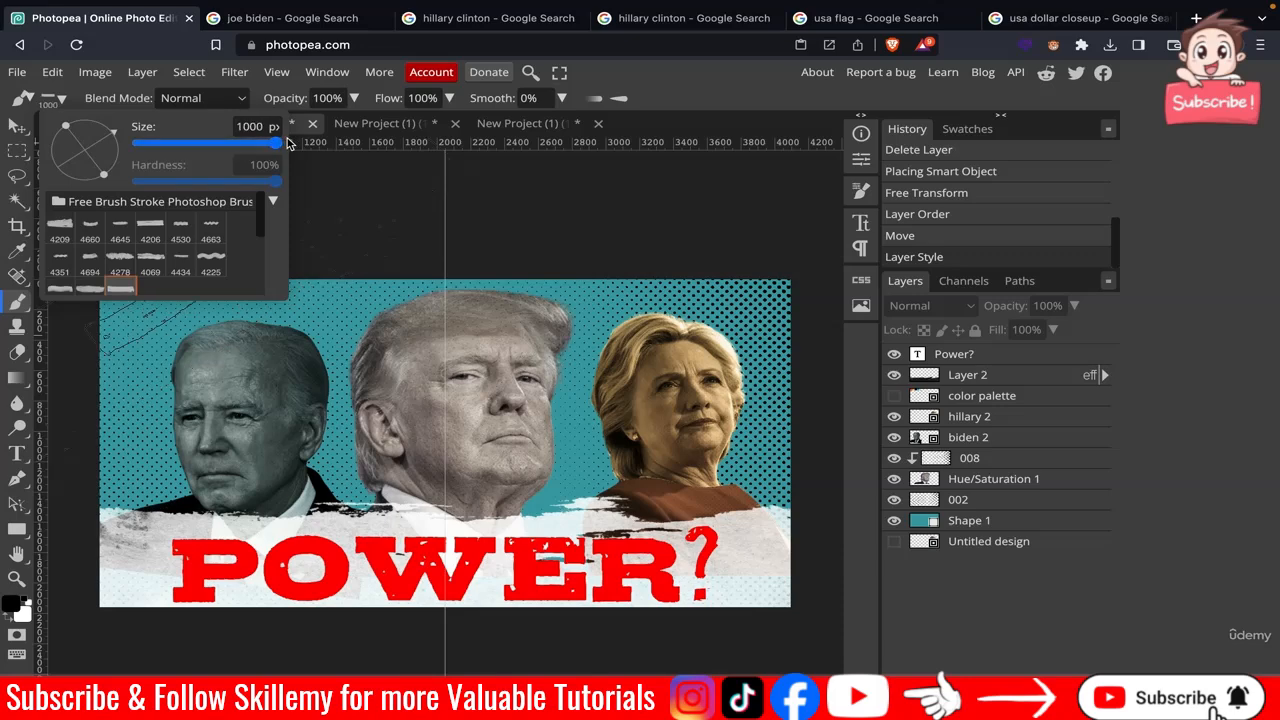
pyautogui.click(236, 127)
pyautogui.press('Return')
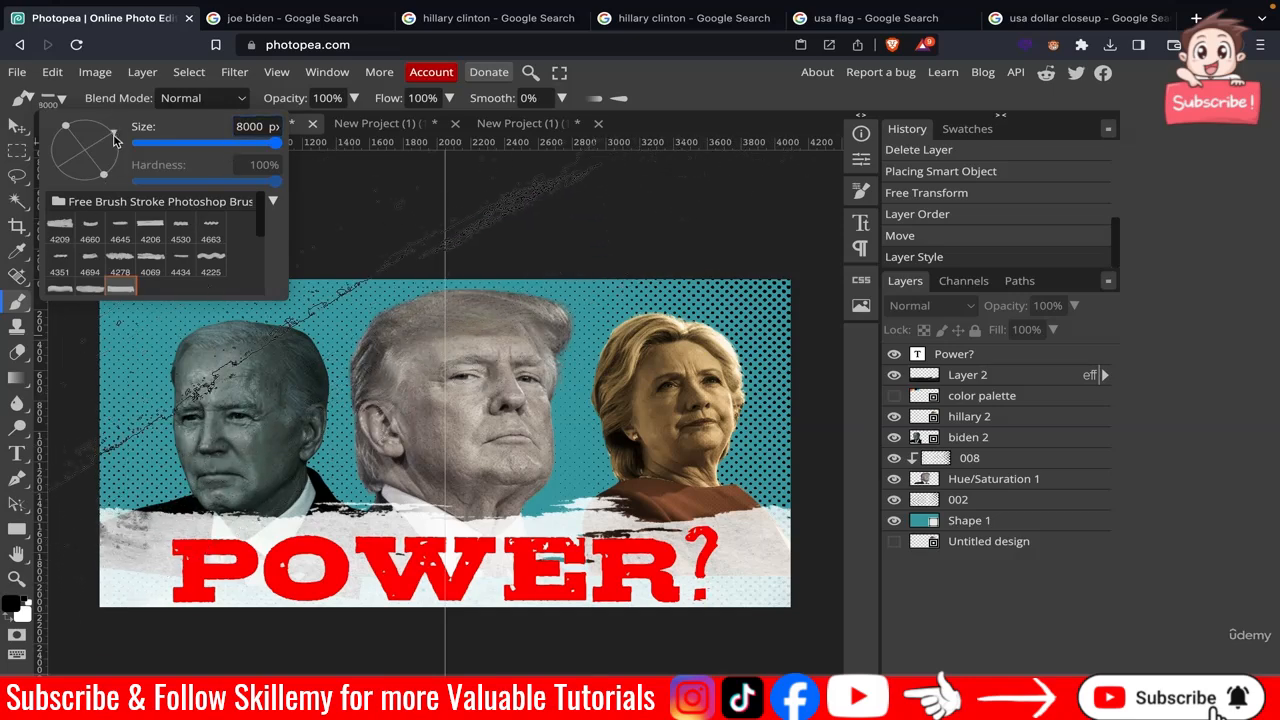
pyautogui.moveTo(113, 140); pyautogui.dragTo(113, 136)
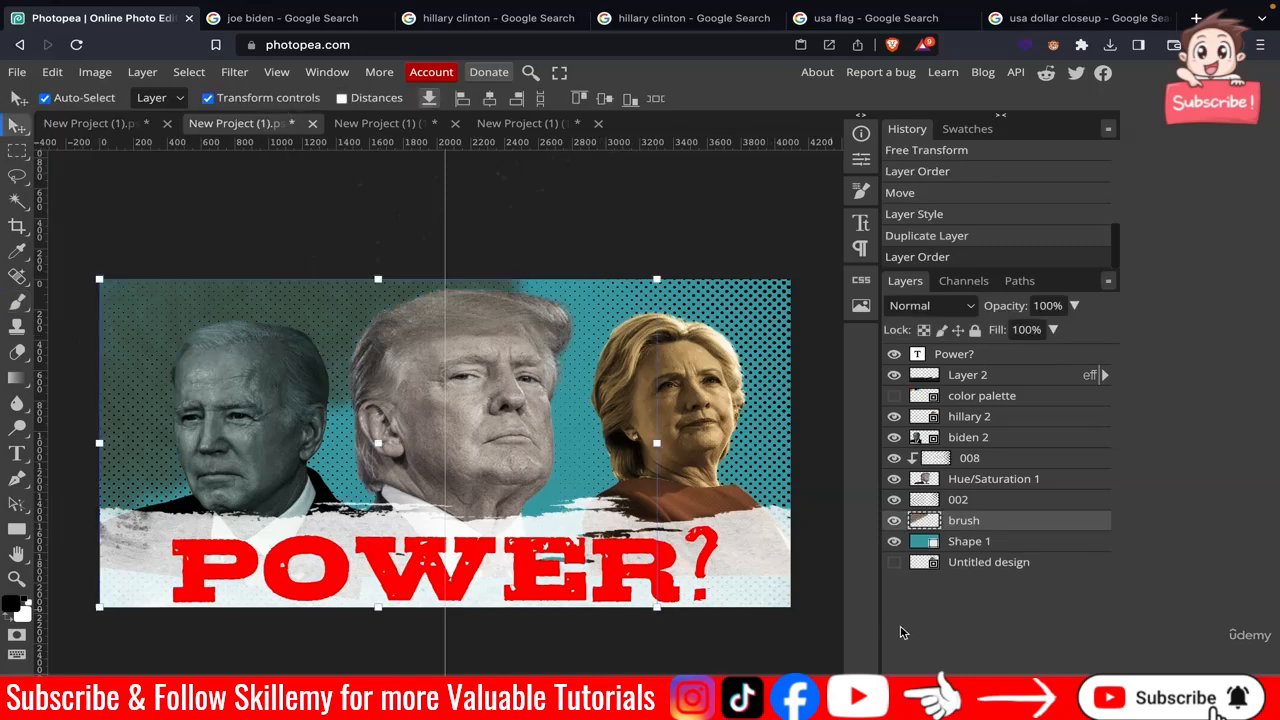
pyautogui.click(665, 638)
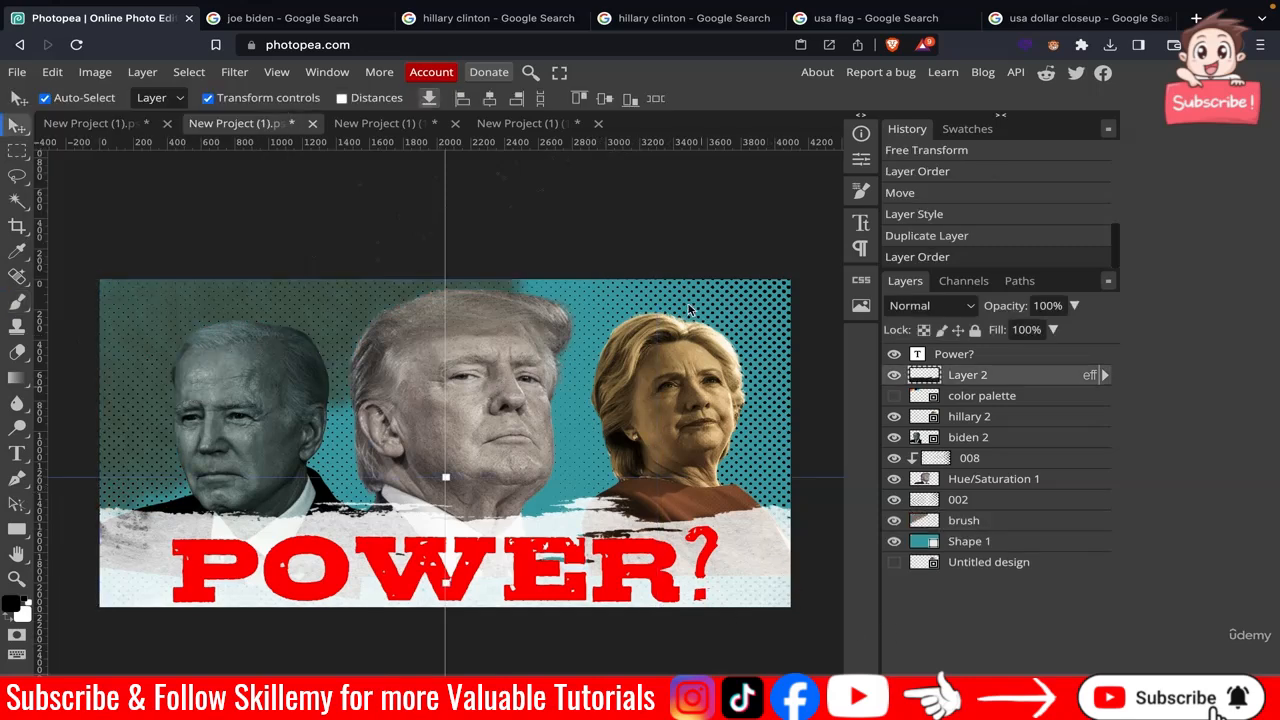
pyautogui.click(686, 238)
pyautogui.click(298, 306)
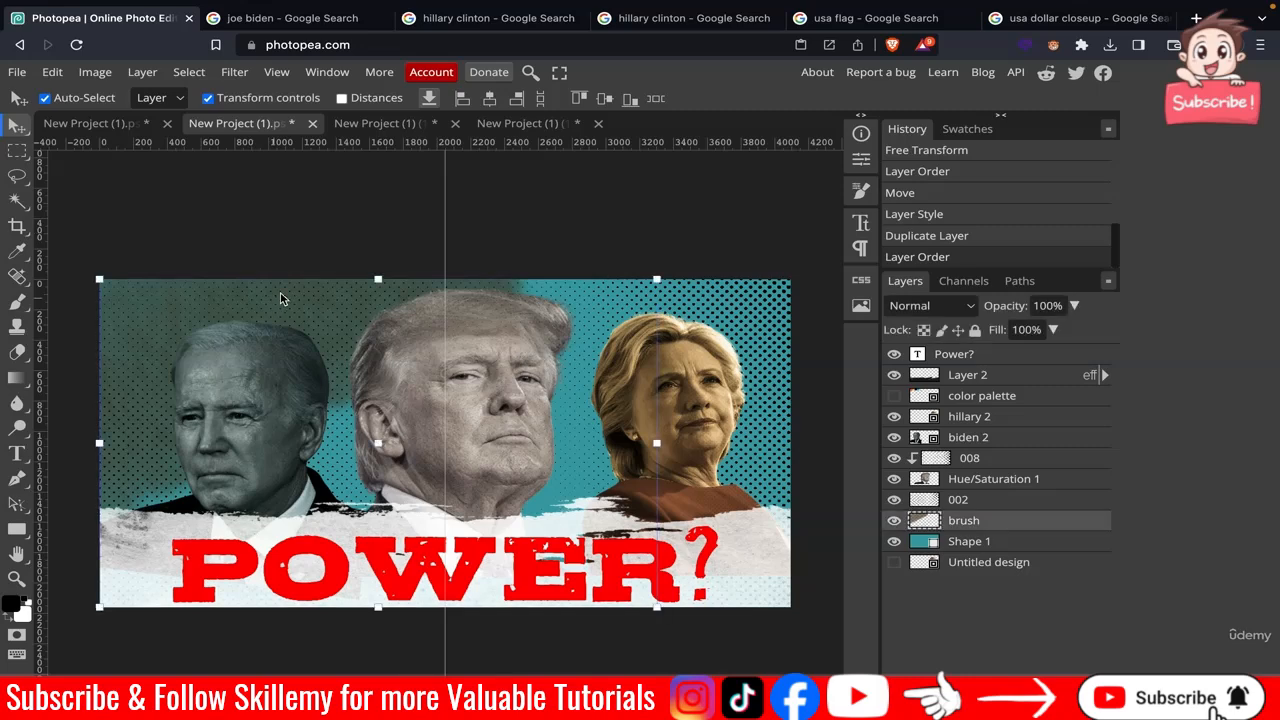
pyautogui.click(395, 220)
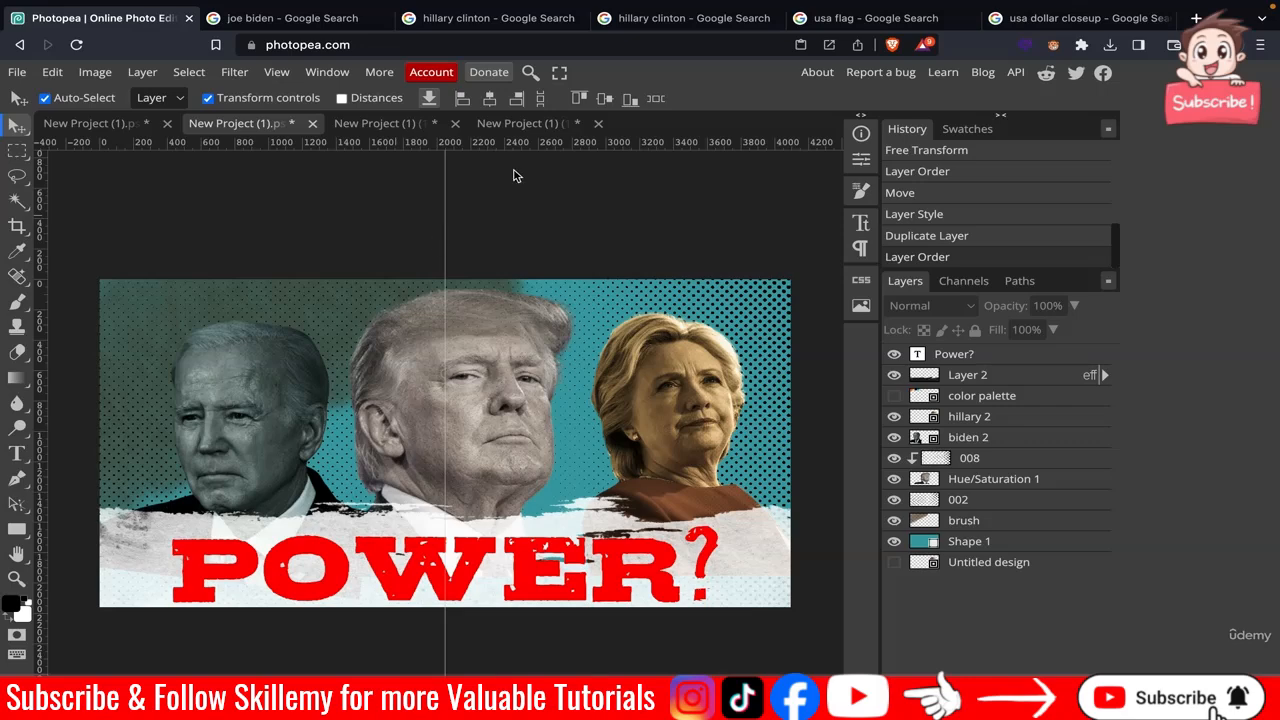
# Copy the waving USA flag image from the flag search results and paste it into the poster.
pyautogui.click(851, 24)
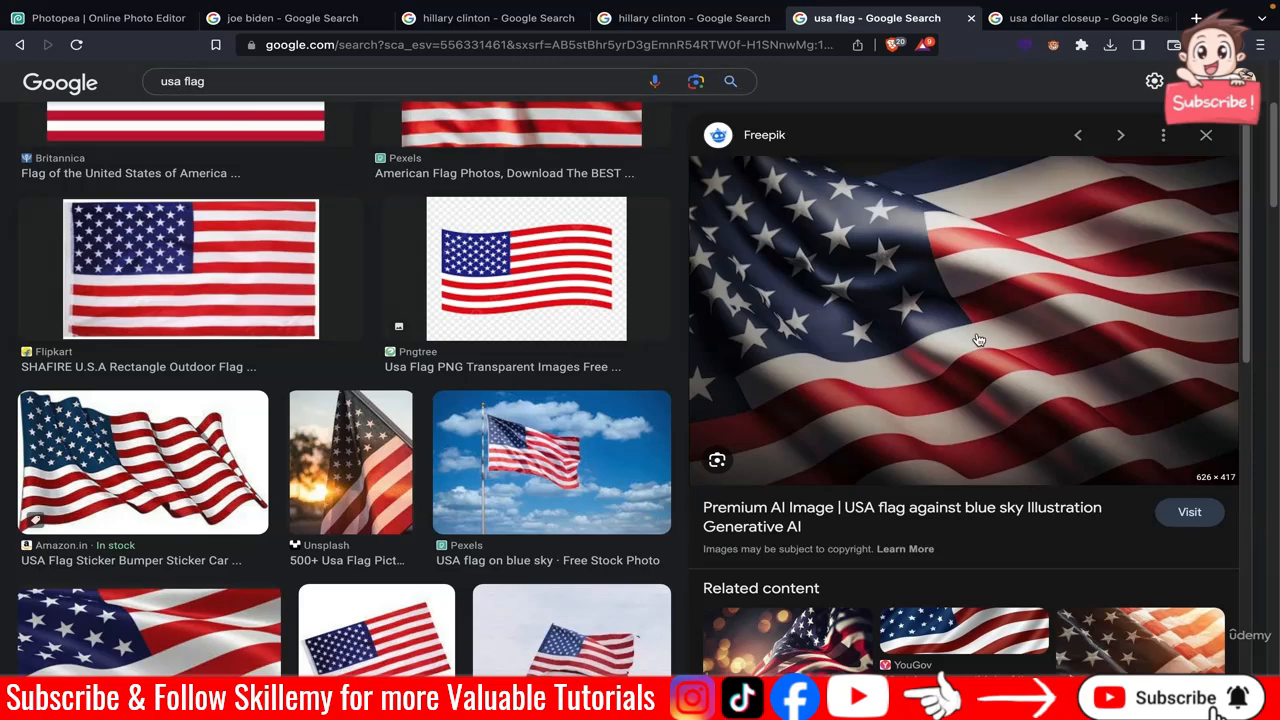
pyautogui.scroll(1, 435, 298)
pyautogui.scroll(2, 435, 298)
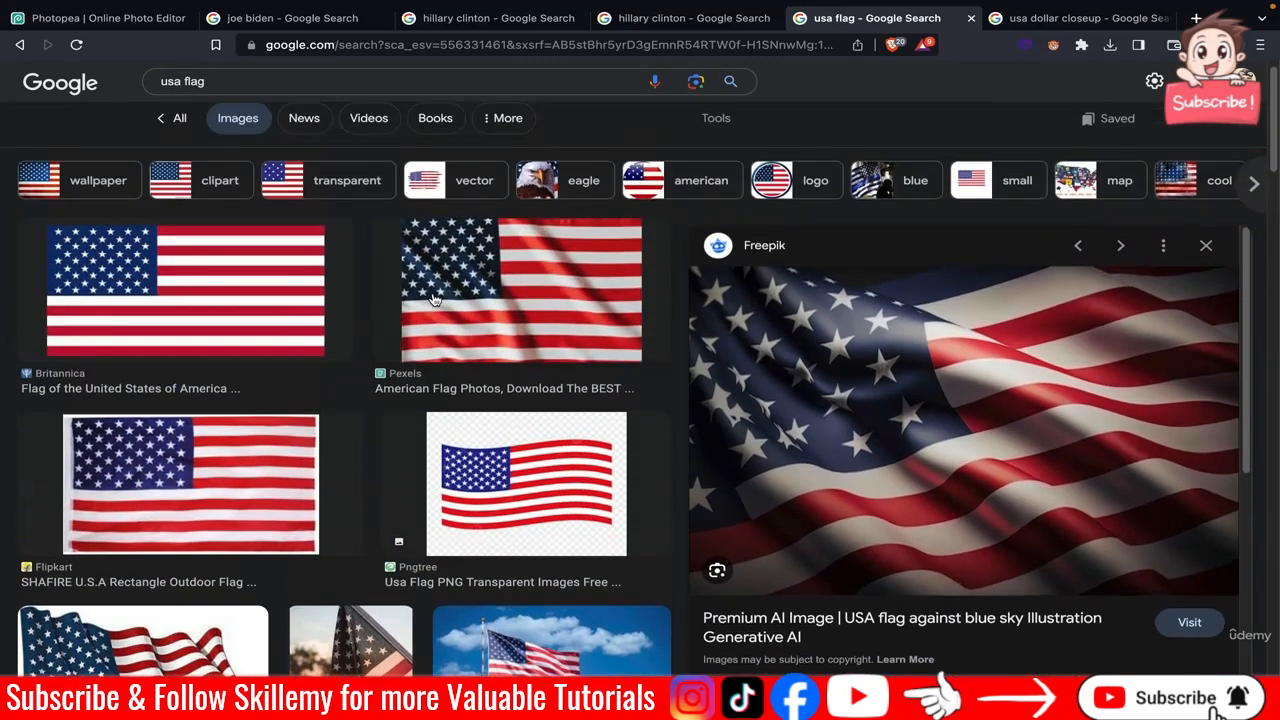
pyautogui.scroll(-4, 435, 305)
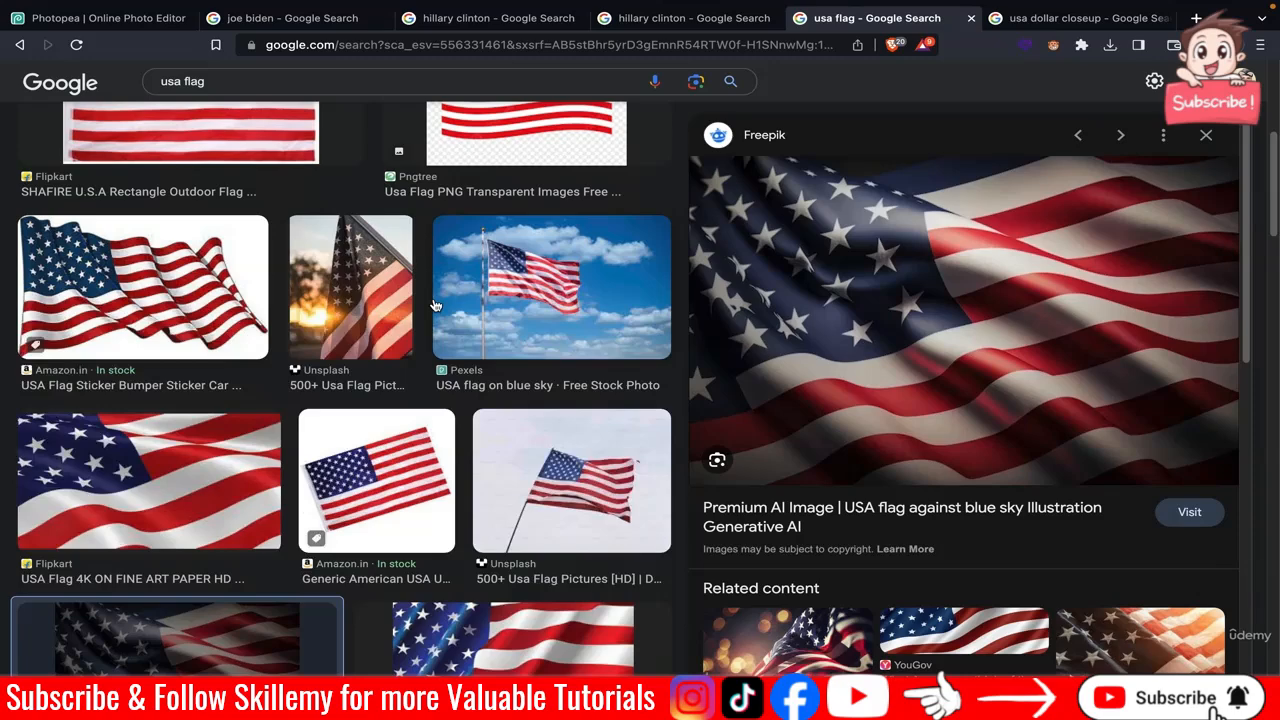
pyautogui.rightClick(909, 264)
pyautogui.click(970, 471)
pyautogui.click(110, 18)
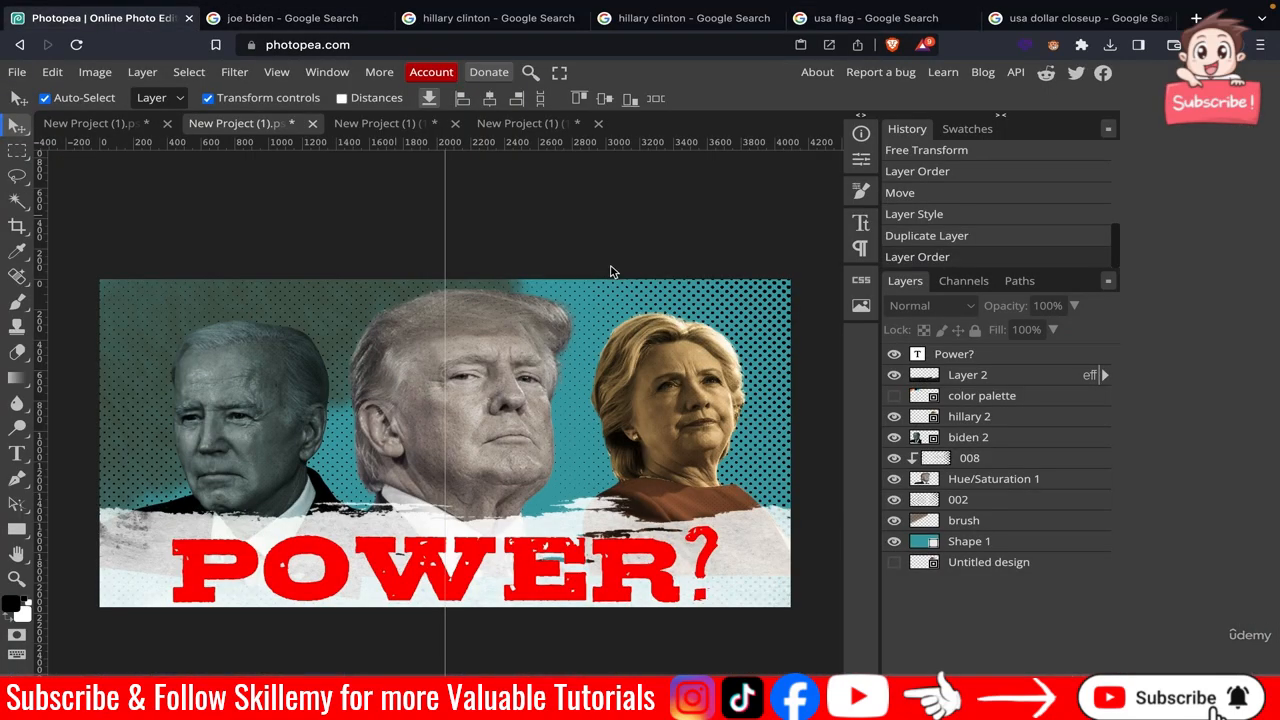
pyautogui.hotkey('ctrl', 'v')
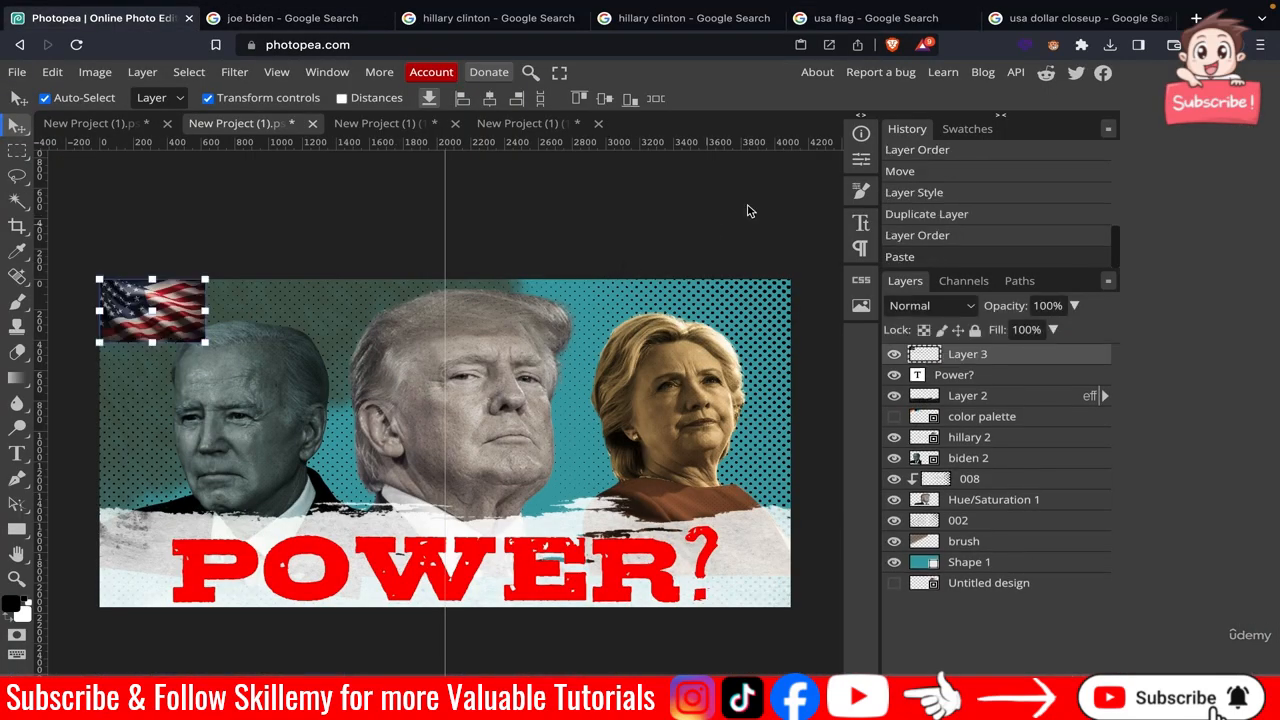
# Scale the flag to cover the left two-thirds of the poster and move its layer just above the brush layer.
pyautogui.moveTo(204, 340); pyautogui.dragTo(577, 447)
pyautogui.moveTo(967, 363)
pyautogui.mouseDown()
pyautogui.moveTo(1008, 565)
pyautogui.moveTo(1010, 540)
pyautogui.moveTo(996, 549)
pyautogui.mouseUp()
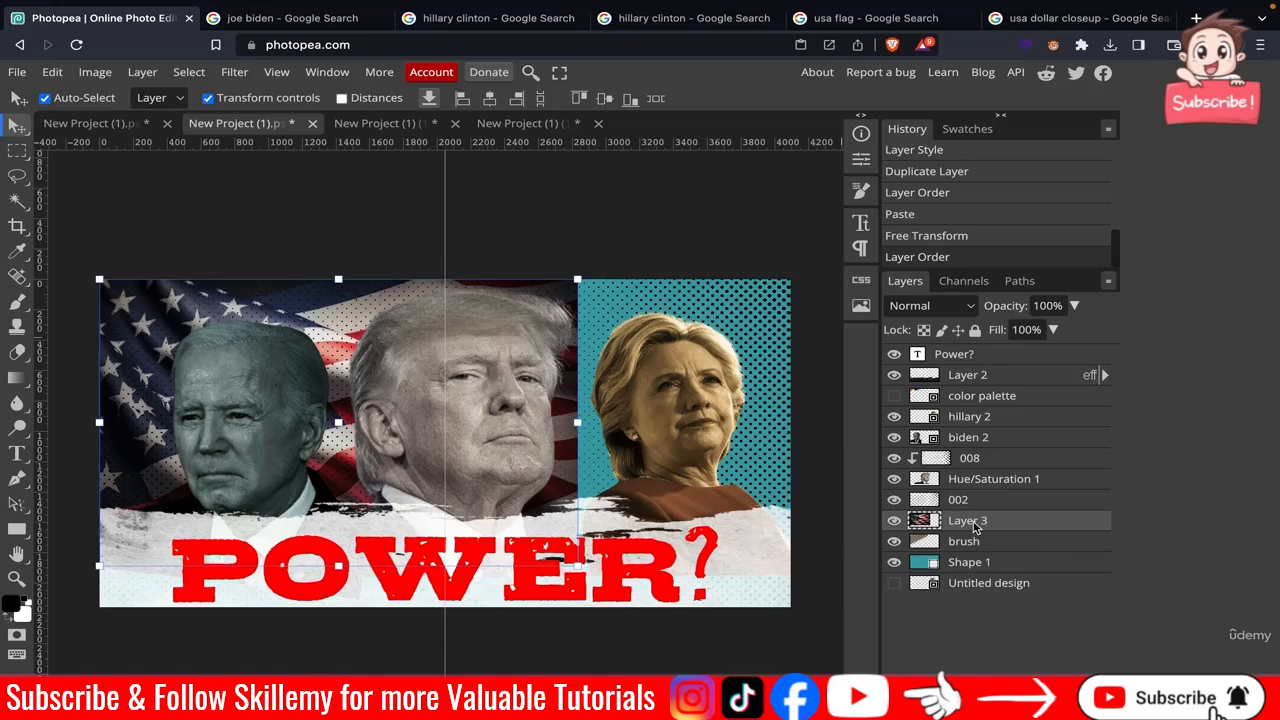
# Clip the flag layer to the brush layer beneath it.
pyautogui.rightClick(975, 527)
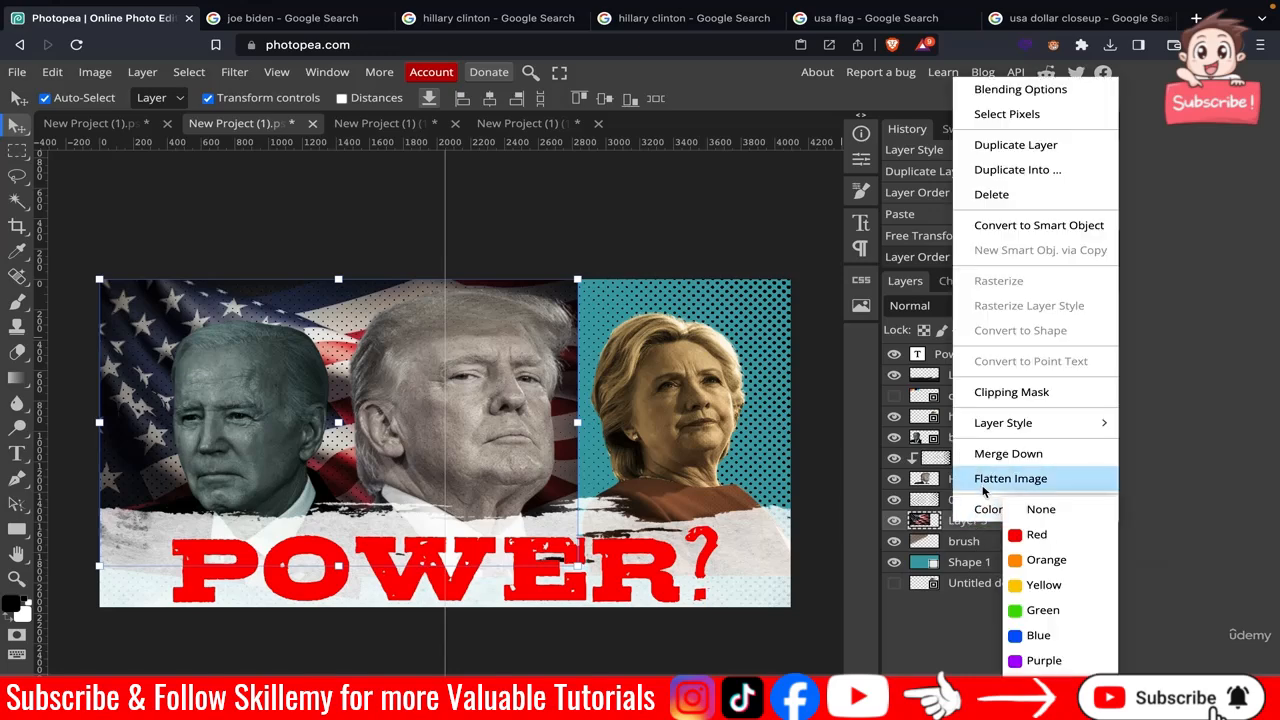
pyautogui.click(1000, 400)
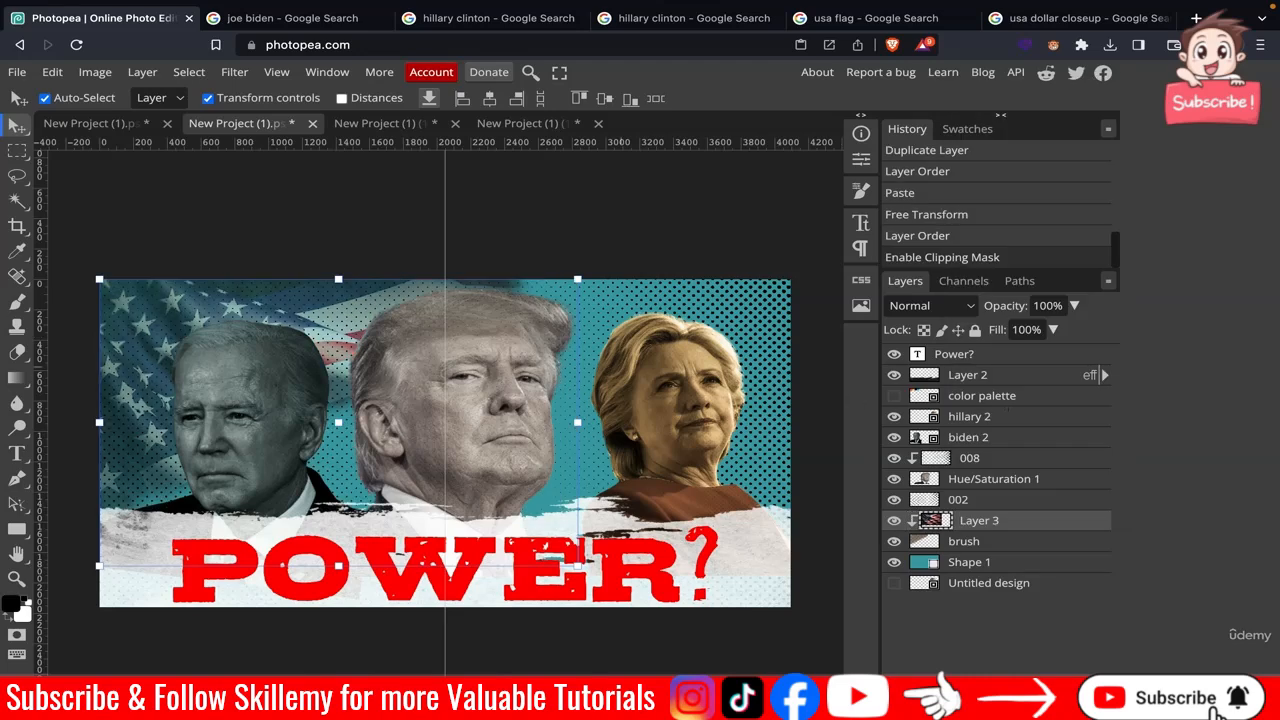
pyautogui.click(550, 256)
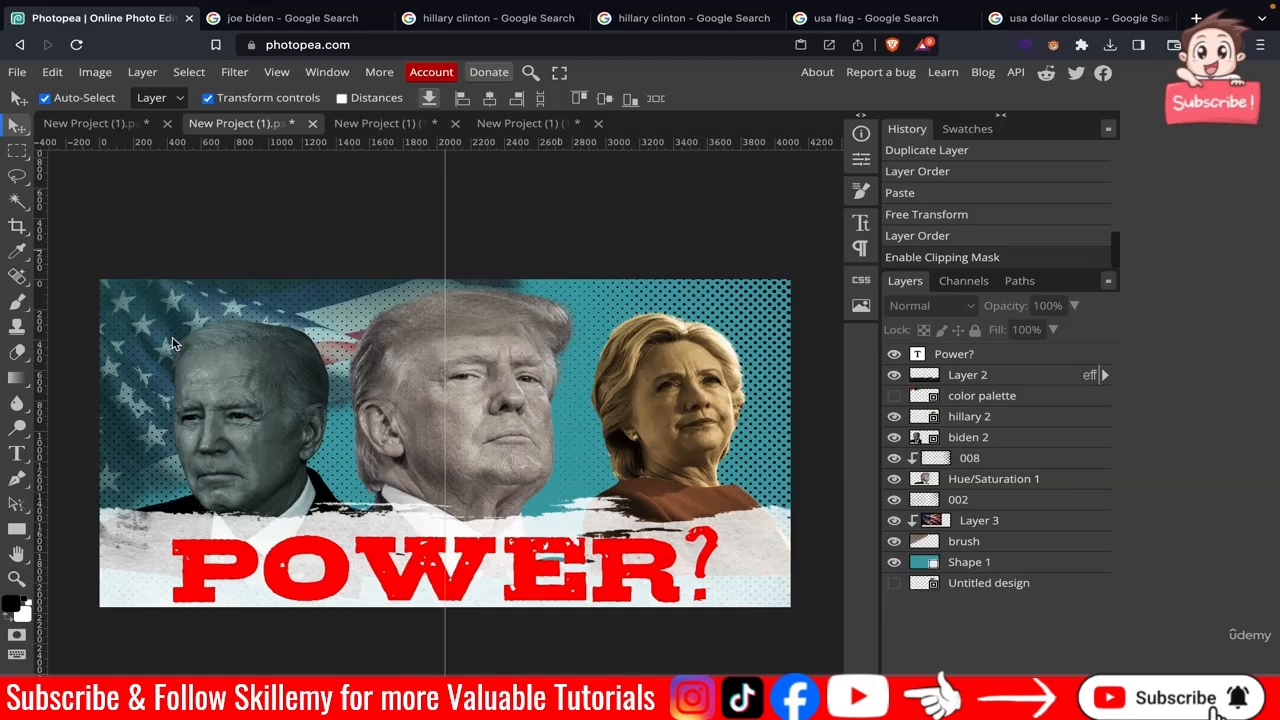
# Zoom in and pan around the poster to examine how the flag blends behind the portraits.
pyautogui.scroll(4, 172, 343)
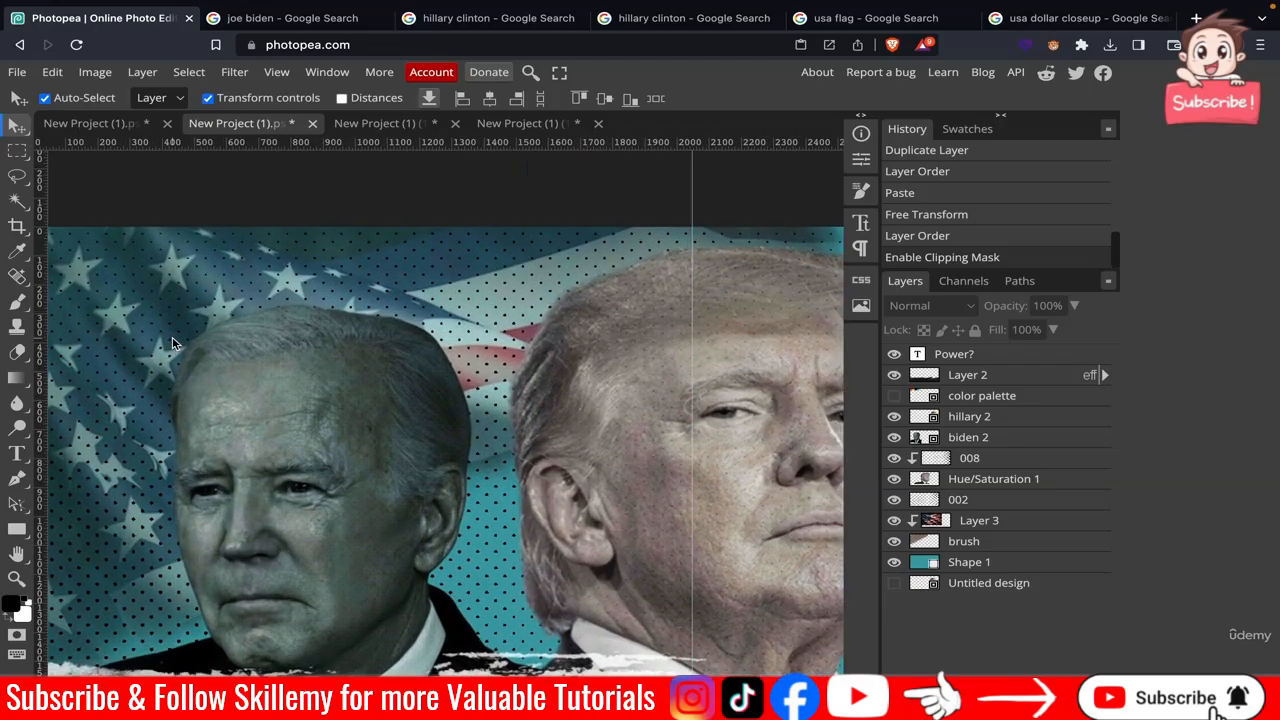
pyautogui.scroll(-3, 172, 343)
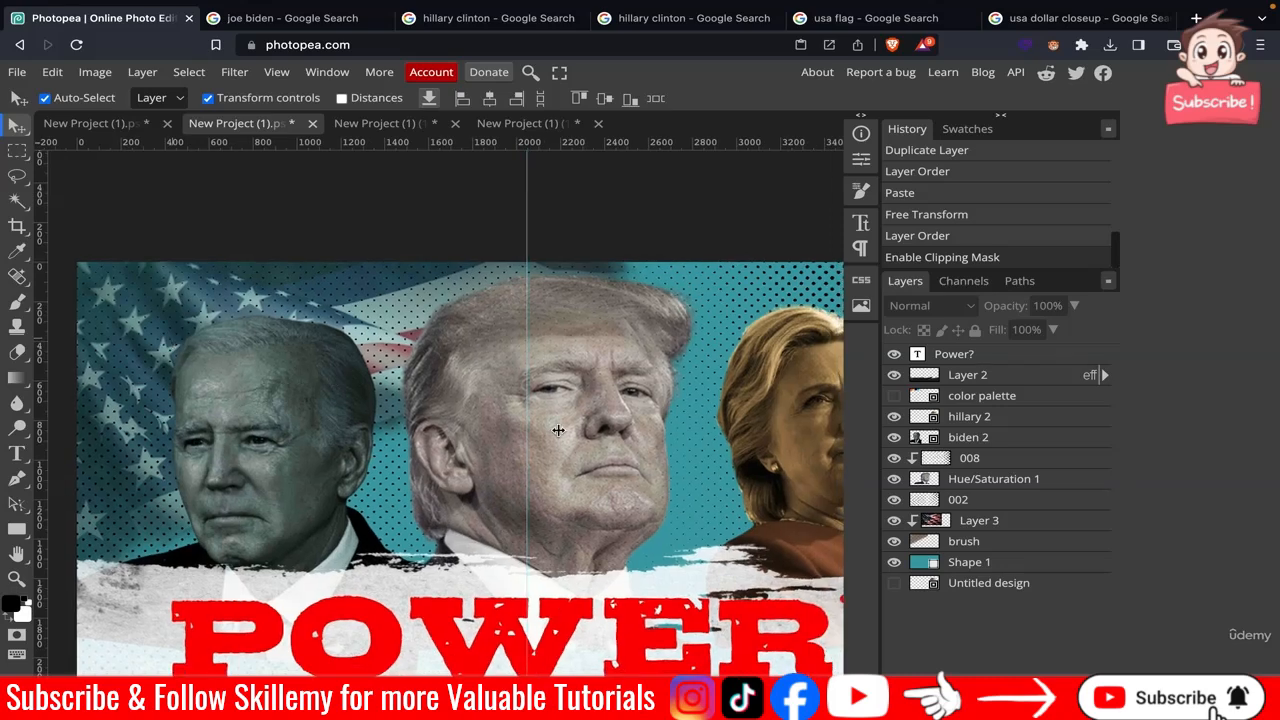
pyautogui.scroll(-2, 365, 424)
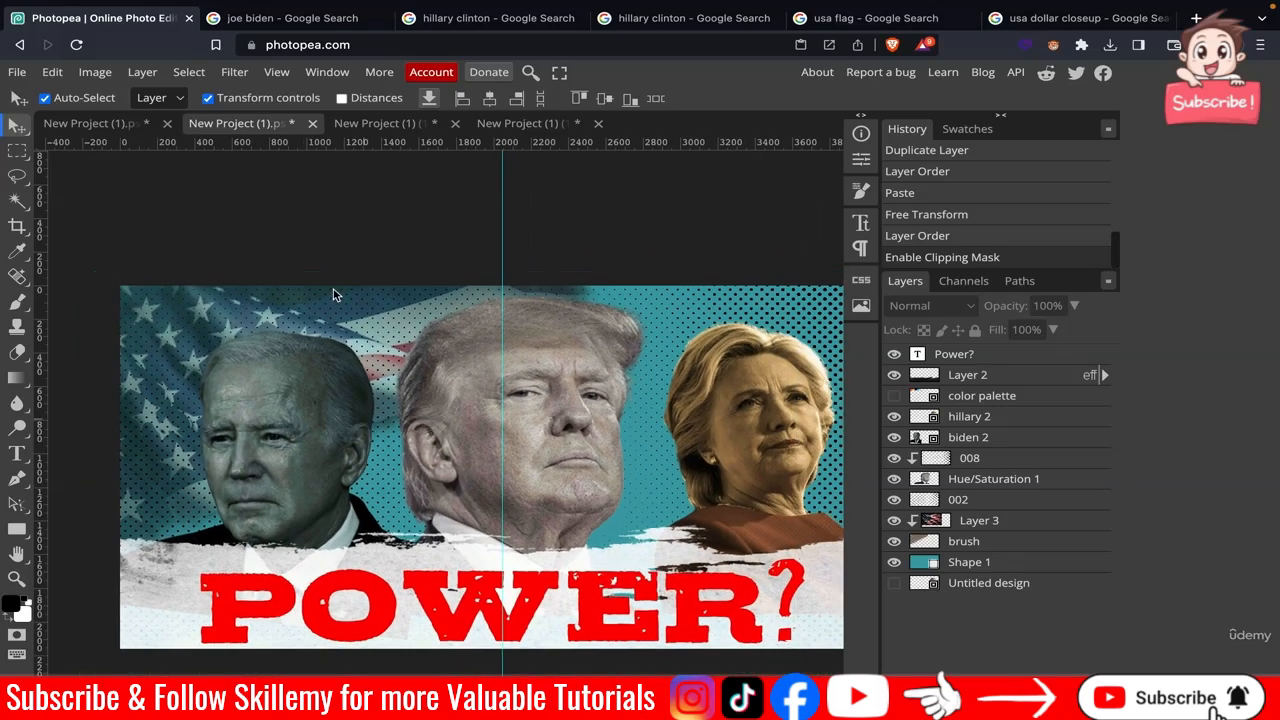
pyautogui.hscroll(1, 361, 224)
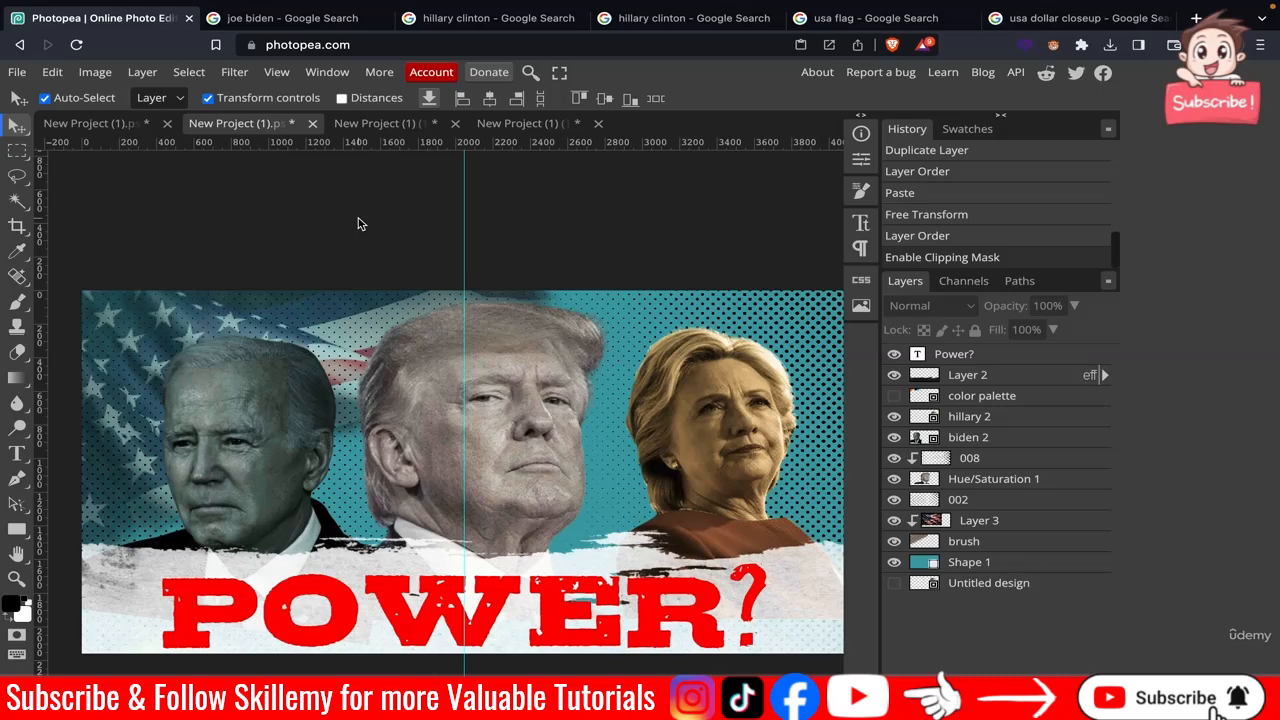
pyautogui.scroll(-2, 361, 224)
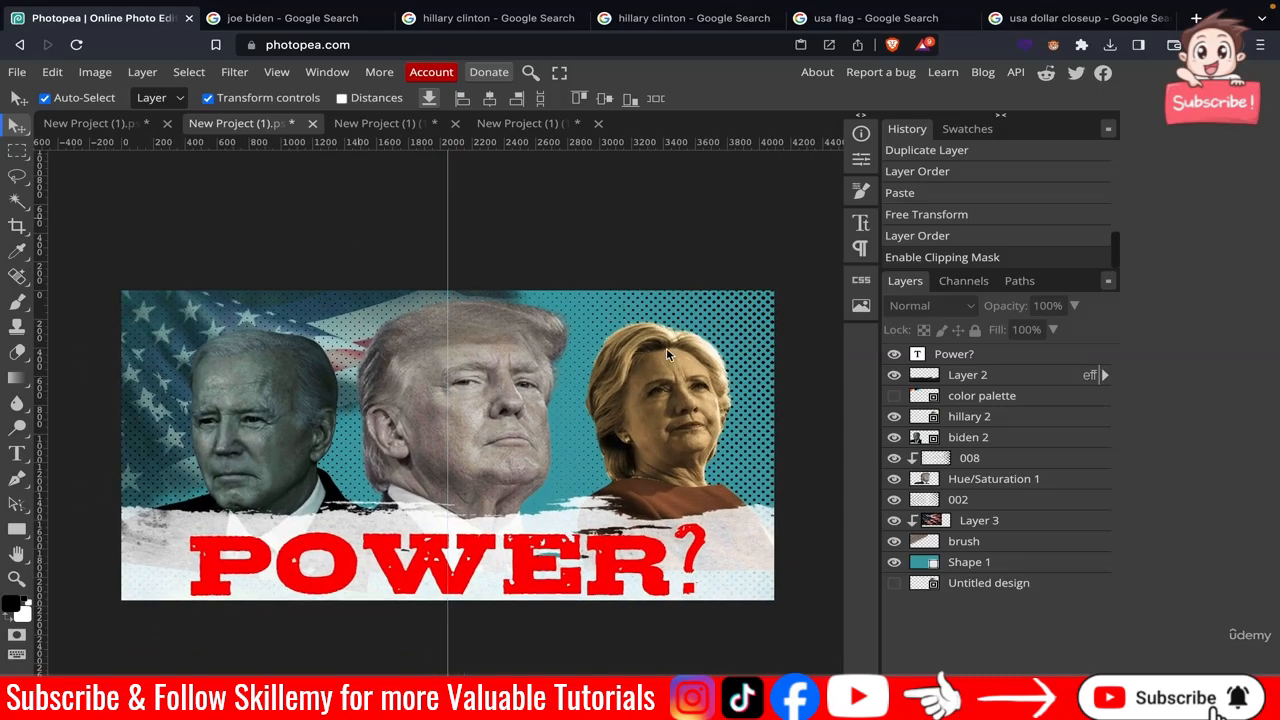
# Duplicate the clipped flag layer and set the copy's opacity to 71%.
pyautogui.click(980, 541)
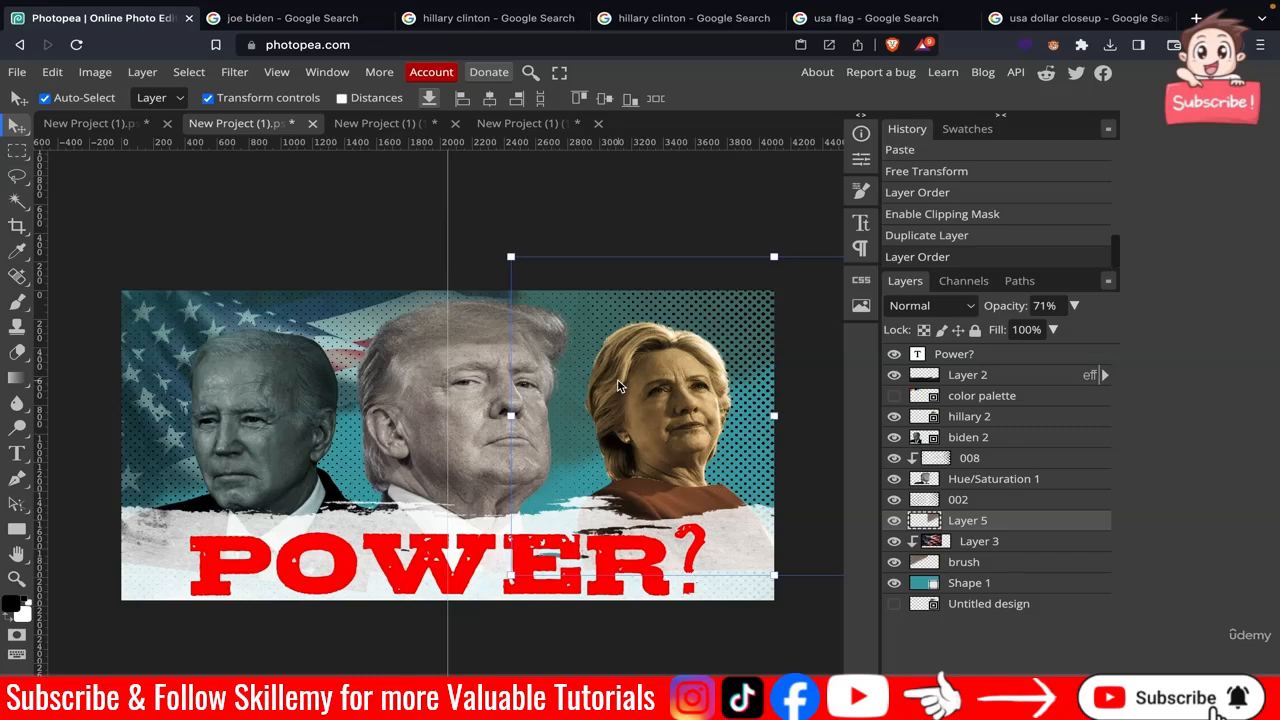
# Copy the hundred-dollar bill close-up image from the dollar search results.
pyautogui.click(1057, 32)
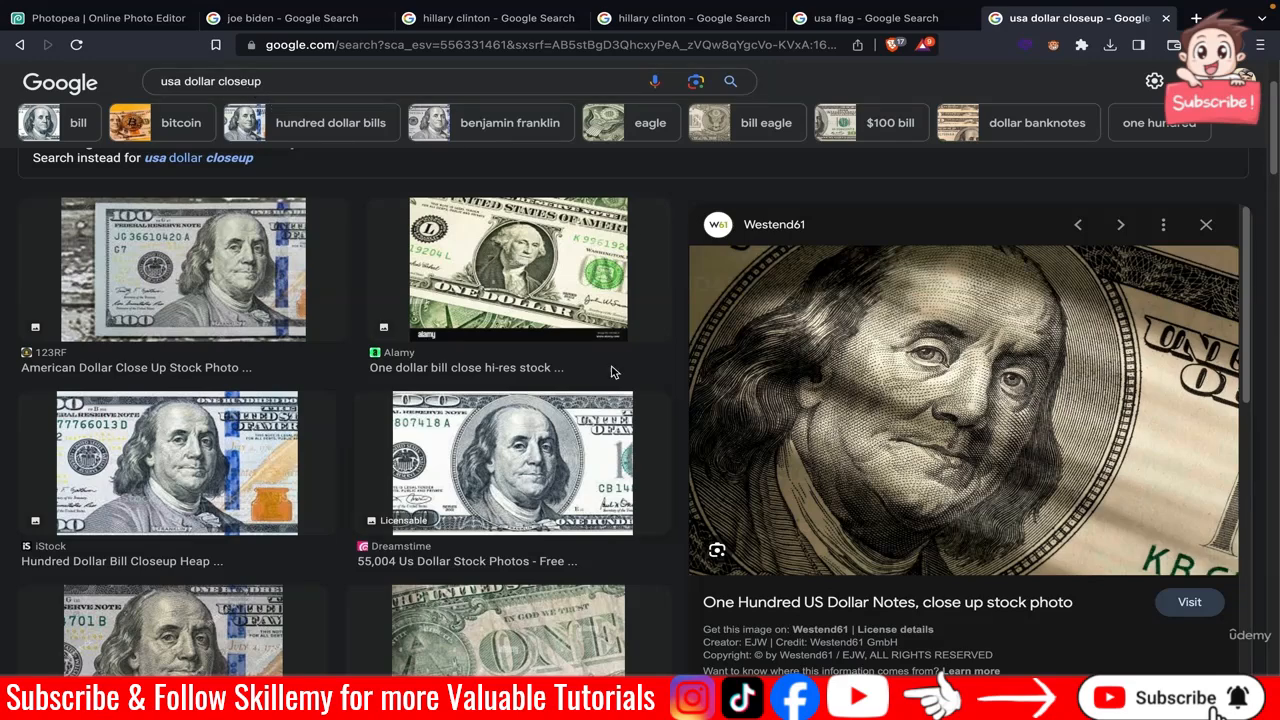
pyautogui.rightClick(901, 377)
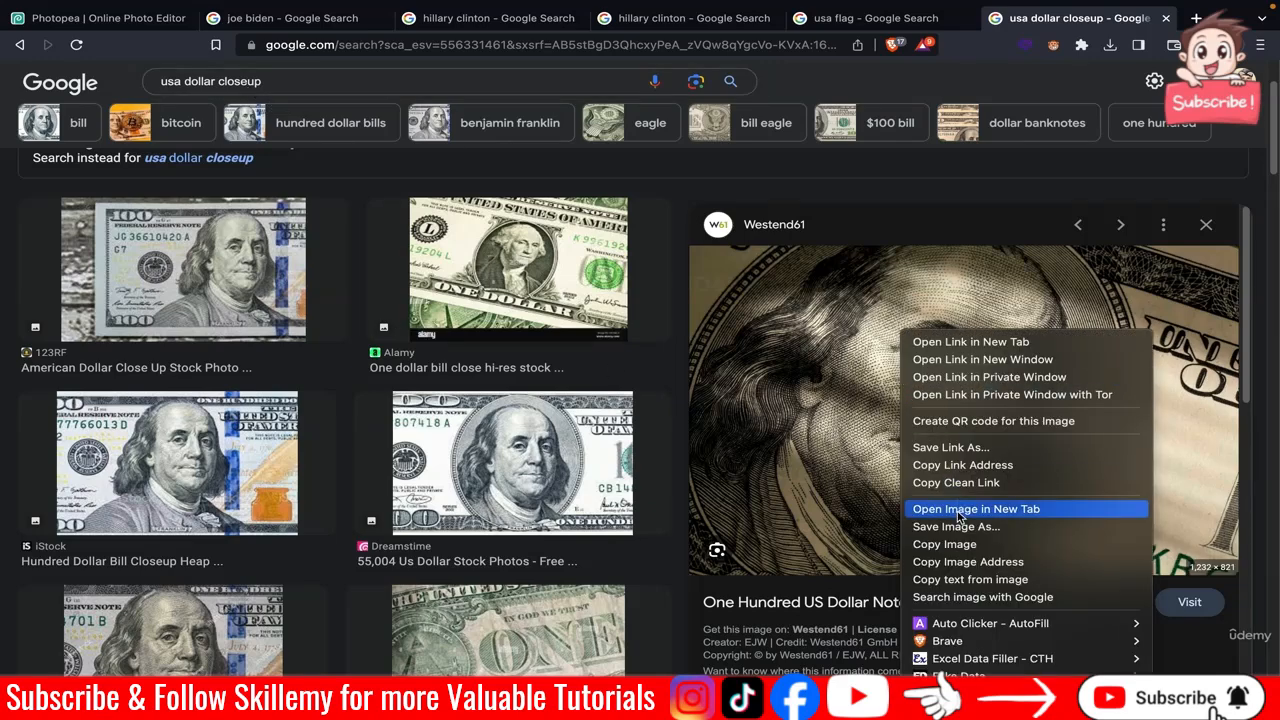
pyautogui.click(972, 544)
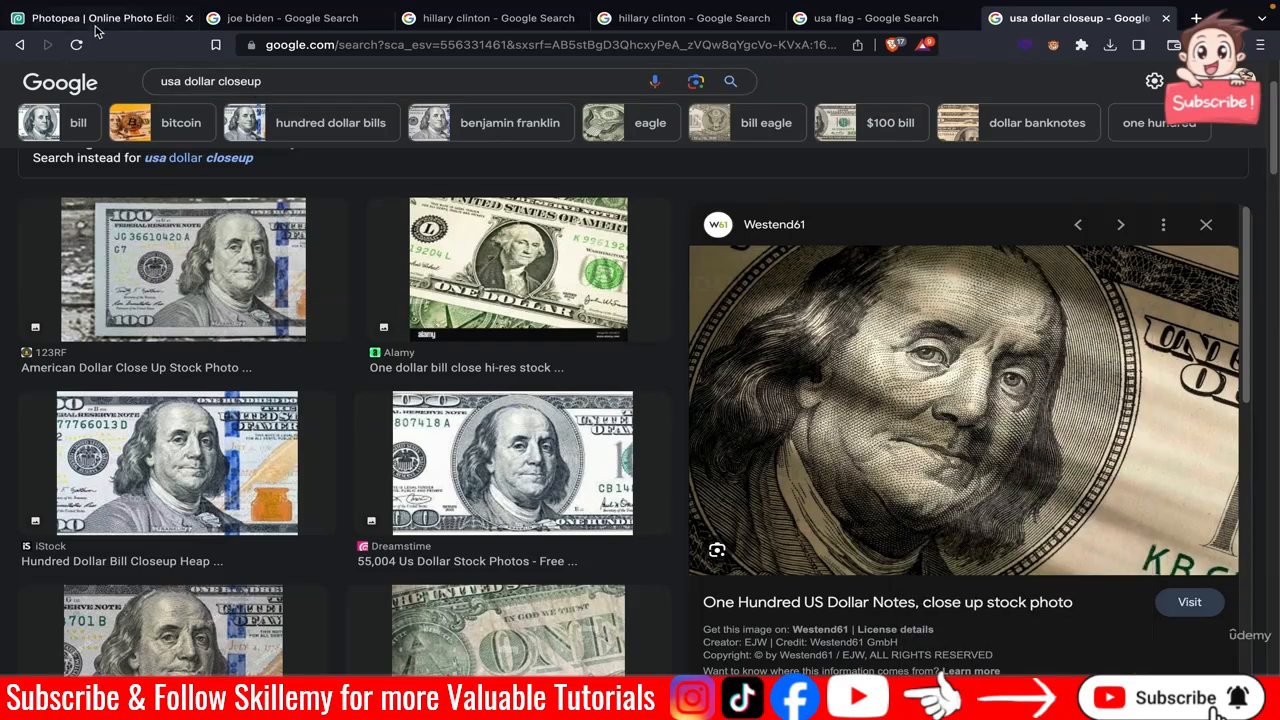
# Paste the dollar image into the poster and move it to the upper right, over Hillary's portrait.
pyautogui.click(97, 24)
pyautogui.click(665, 230)
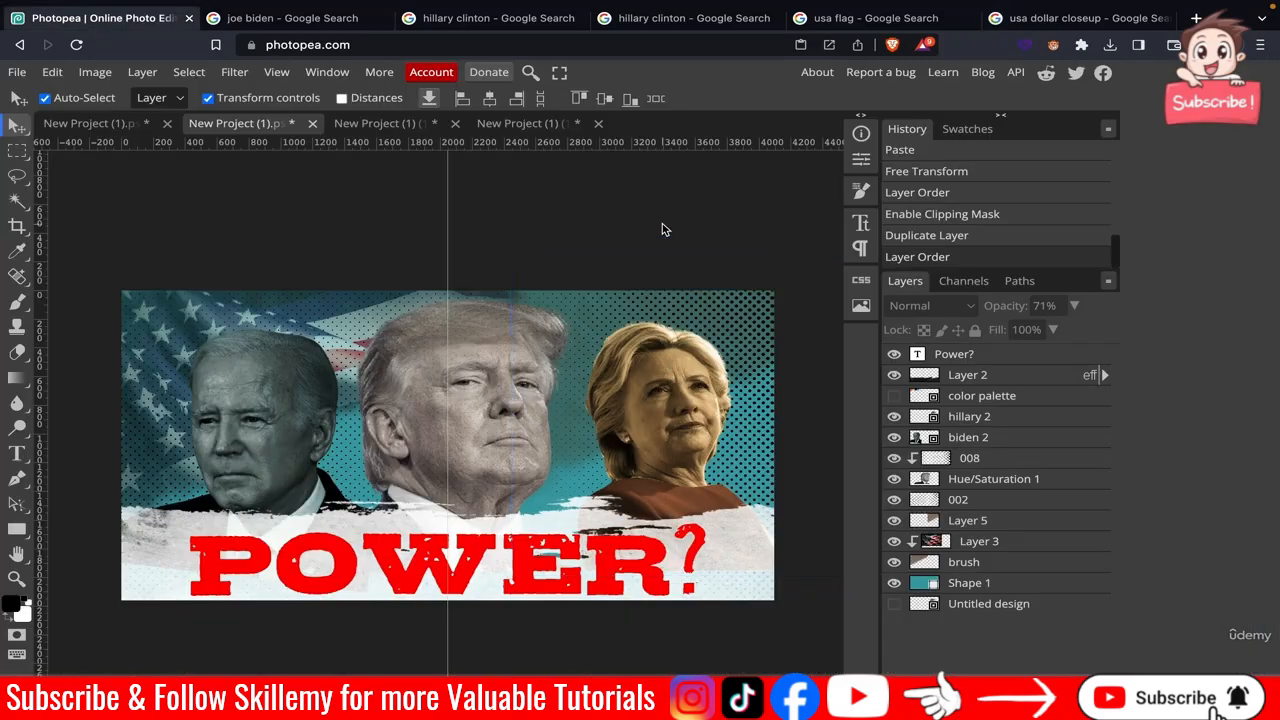
pyautogui.hotkey('ctrl', 'v')
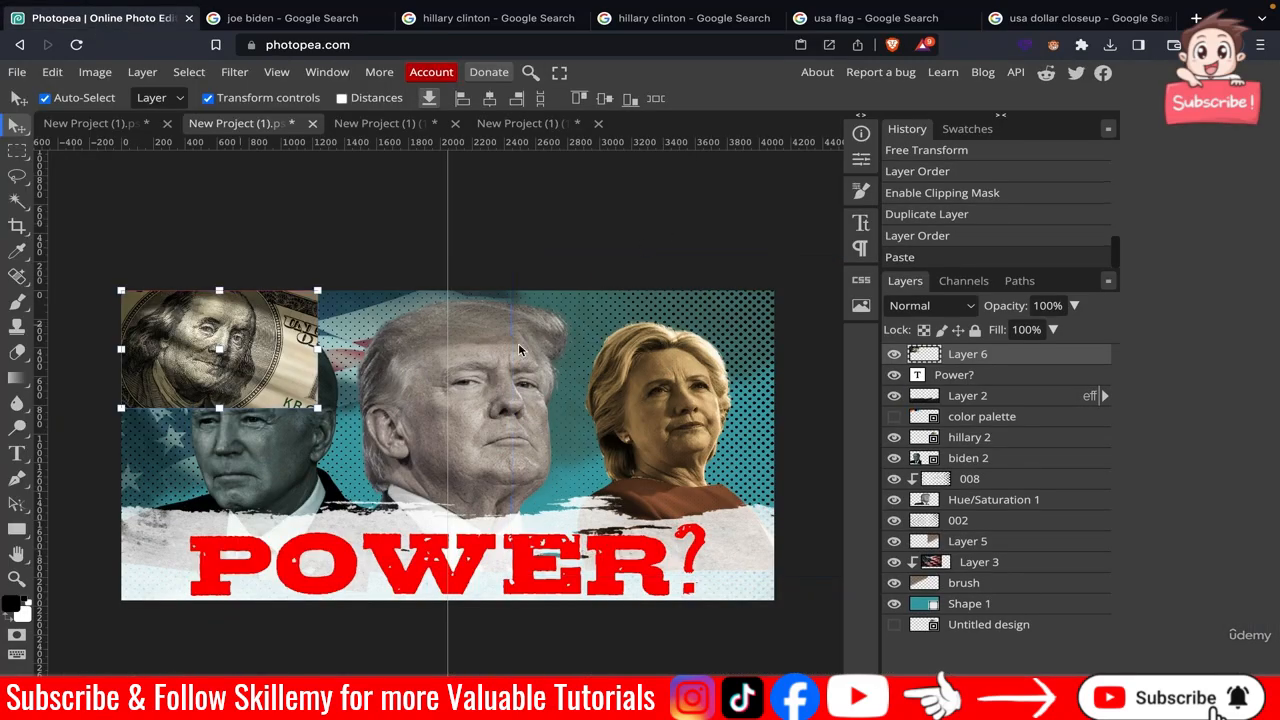
pyautogui.moveTo(238, 327); pyautogui.dragTo(627, 337)
pyautogui.moveTo(626, 330); pyautogui.dragTo(640, 350)
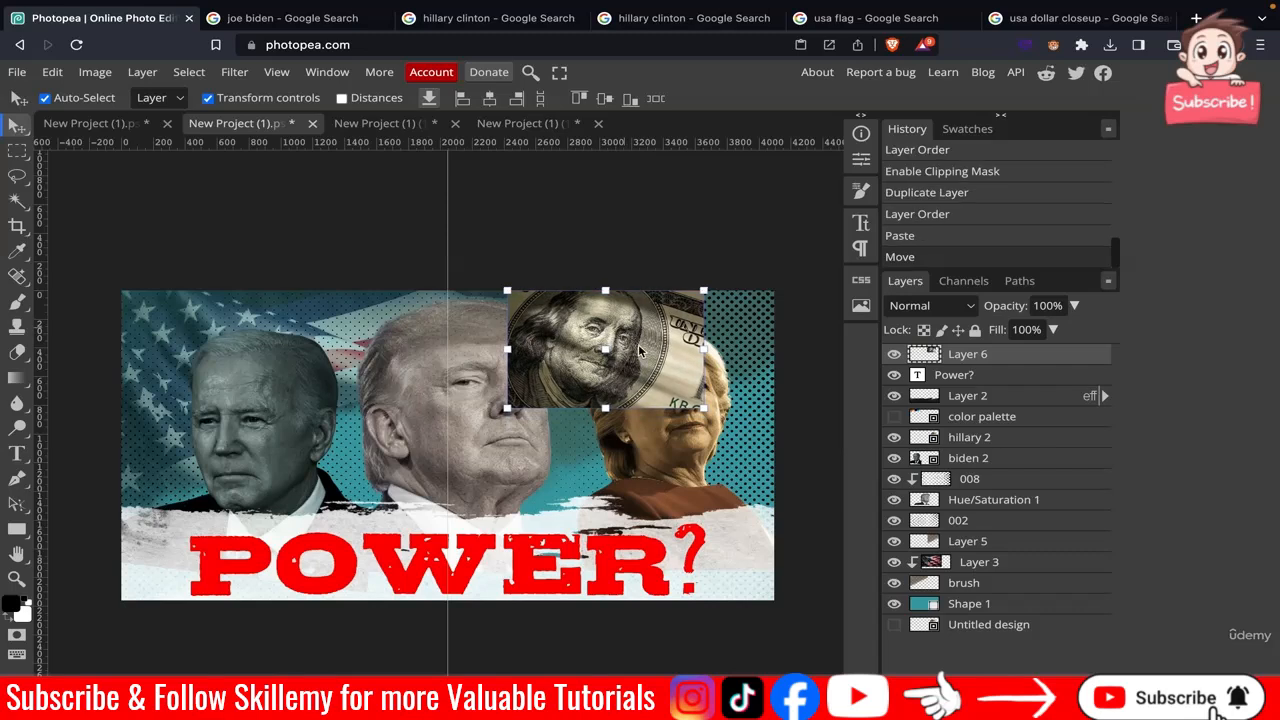
# Scale the dollar image to cover the poster's upper-right area behind the portraits.
pyautogui.hotkey('ctrl', 't')
pyautogui.moveTo(791, 446); pyautogui.dragTo(792, 441)
pyautogui.moveTo(985, 356); pyautogui.dragTo(963, 543)
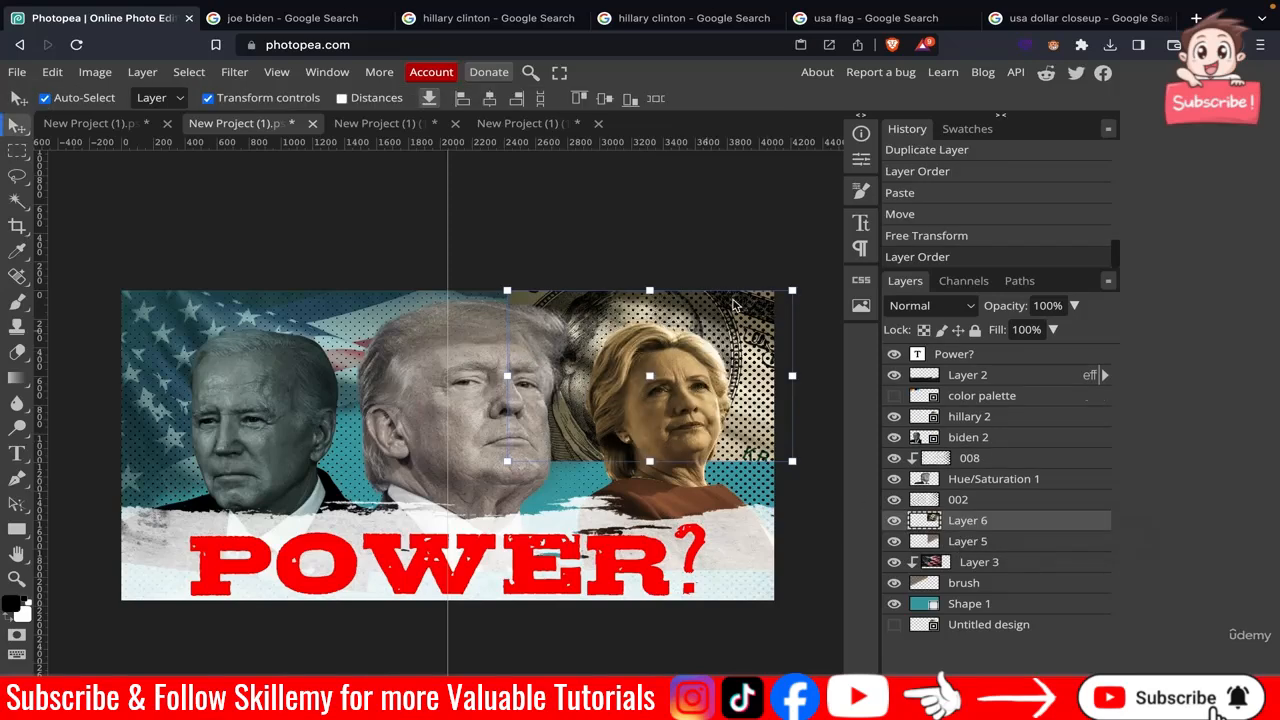
pyautogui.moveTo(792, 291); pyautogui.dragTo(823, 267)
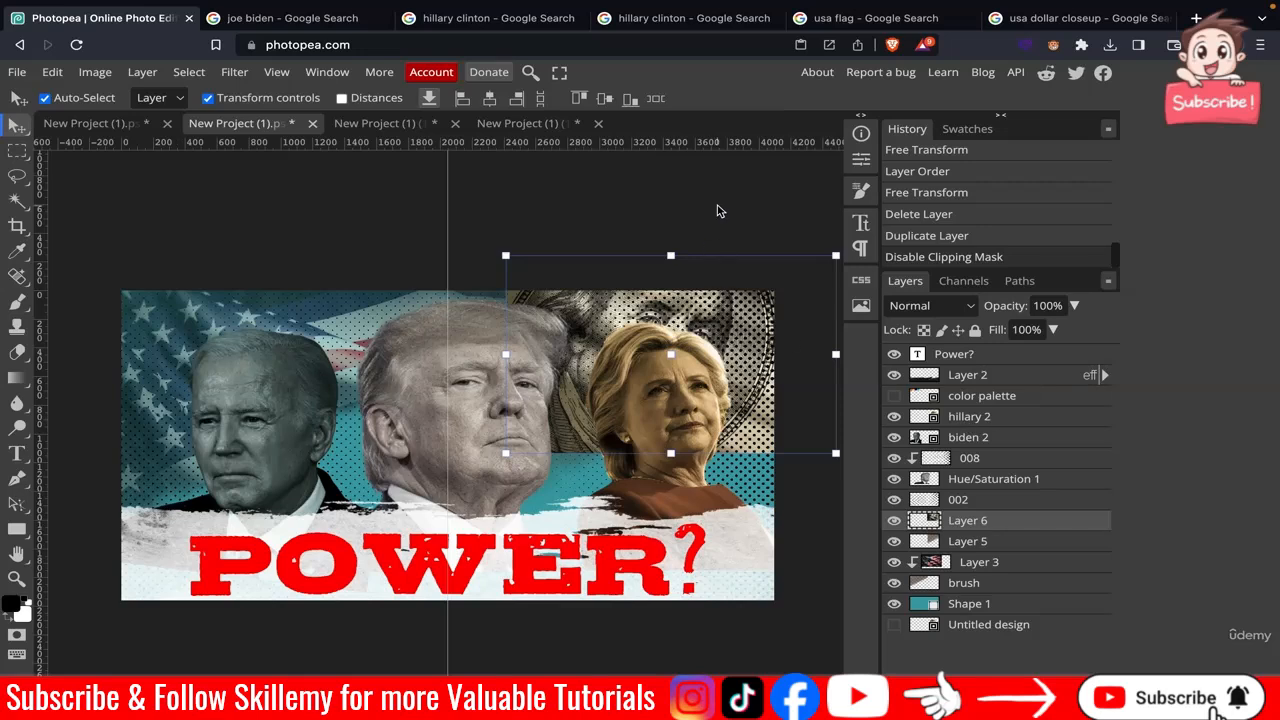
pyautogui.click(717, 211)
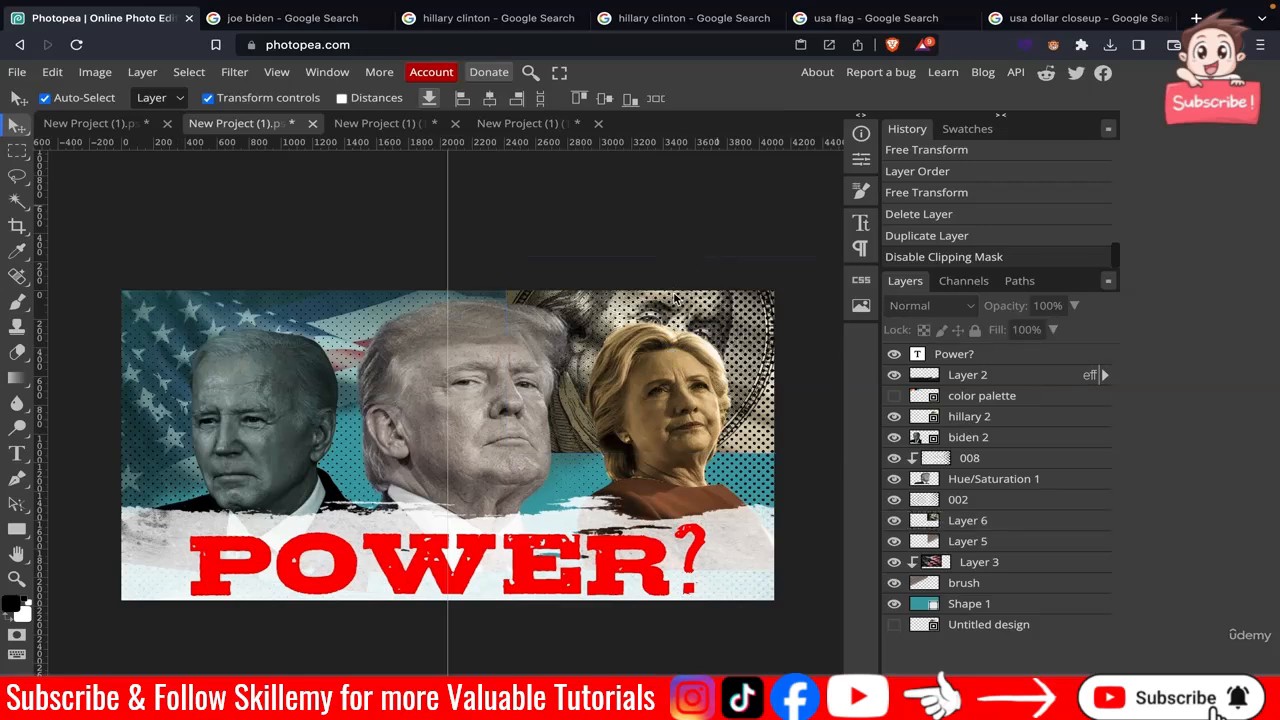
# Clip the dollar layer to the layer beneath it.
pyautogui.click(992, 530)
pyautogui.rightClick(992, 530)
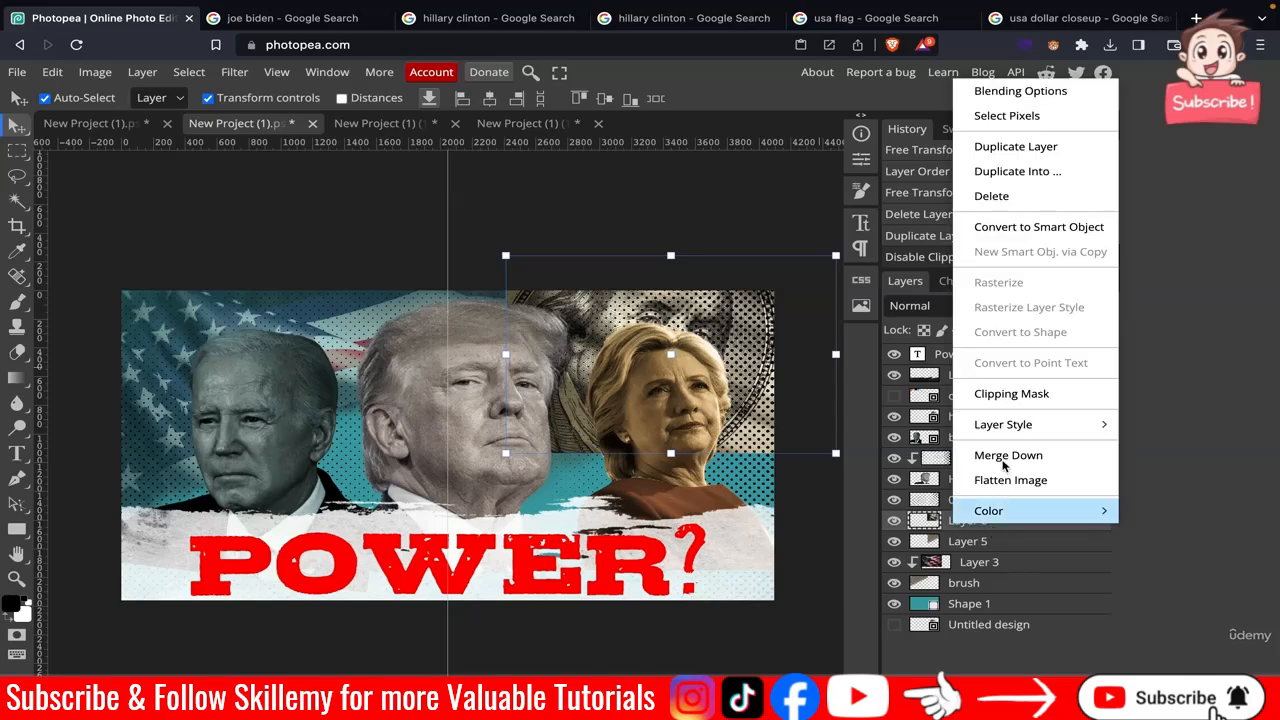
pyautogui.click(1015, 392)
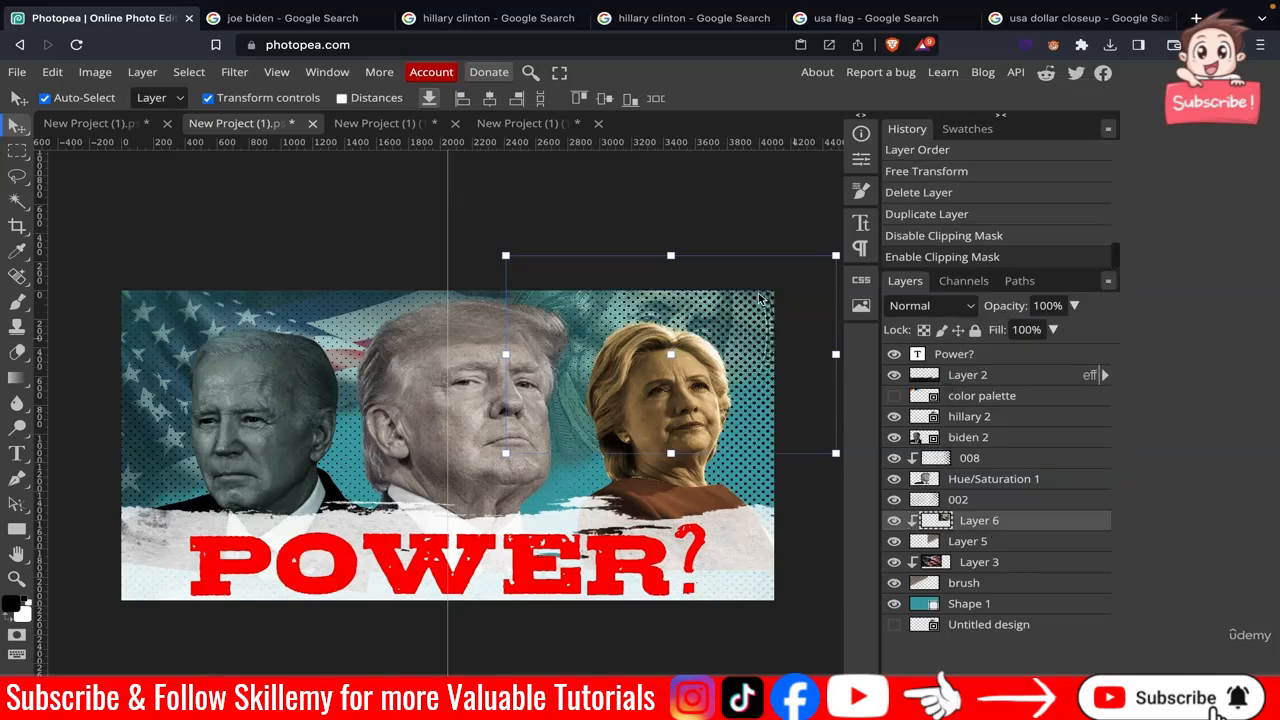
pyautogui.click(694, 230)
pyautogui.hotkey('ctrl', 't')
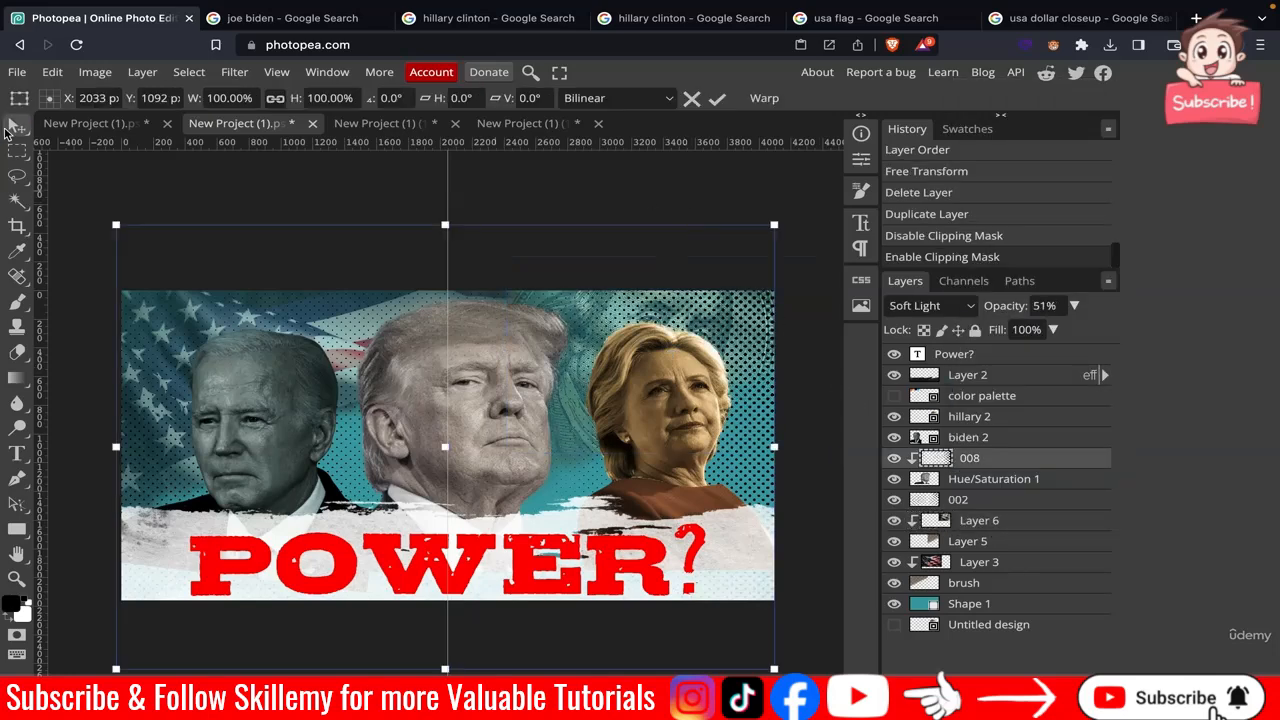
pyautogui.click(717, 98)
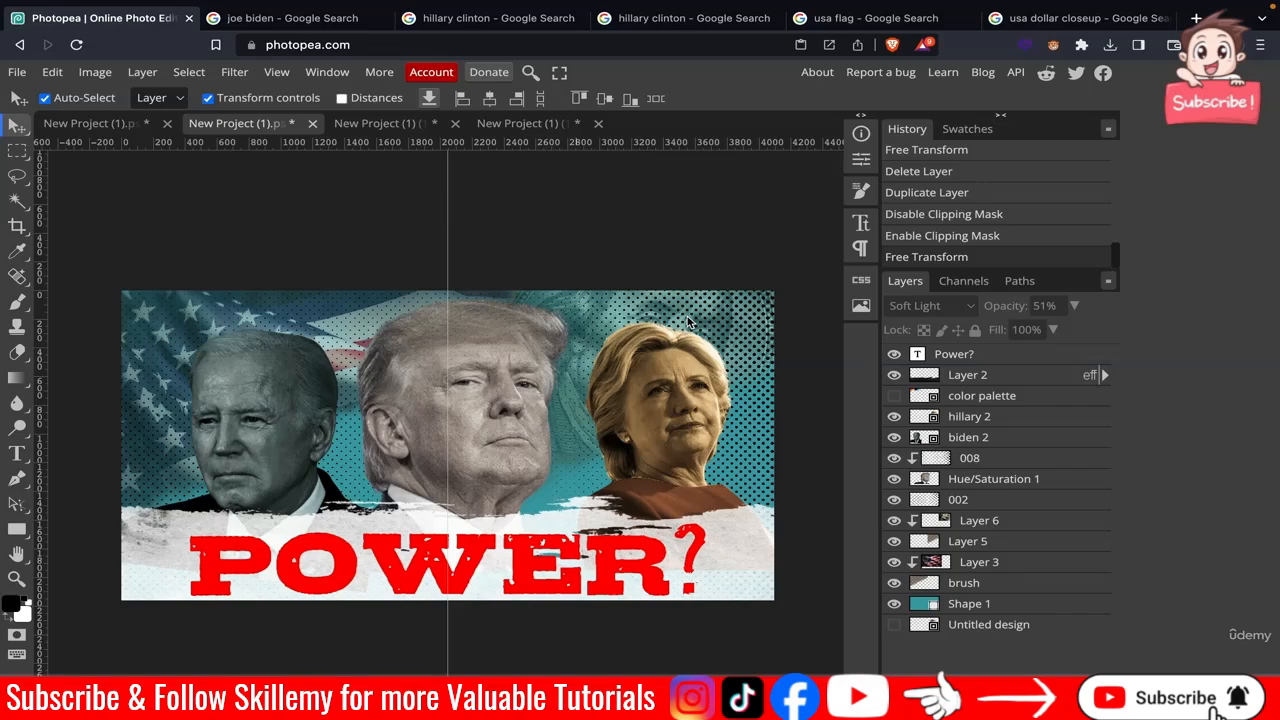
# Lower the 002 halftone layer's opacity to 30%.
pyautogui.scroll(4, 687, 320)
pyautogui.scroll(-3, 687, 320)
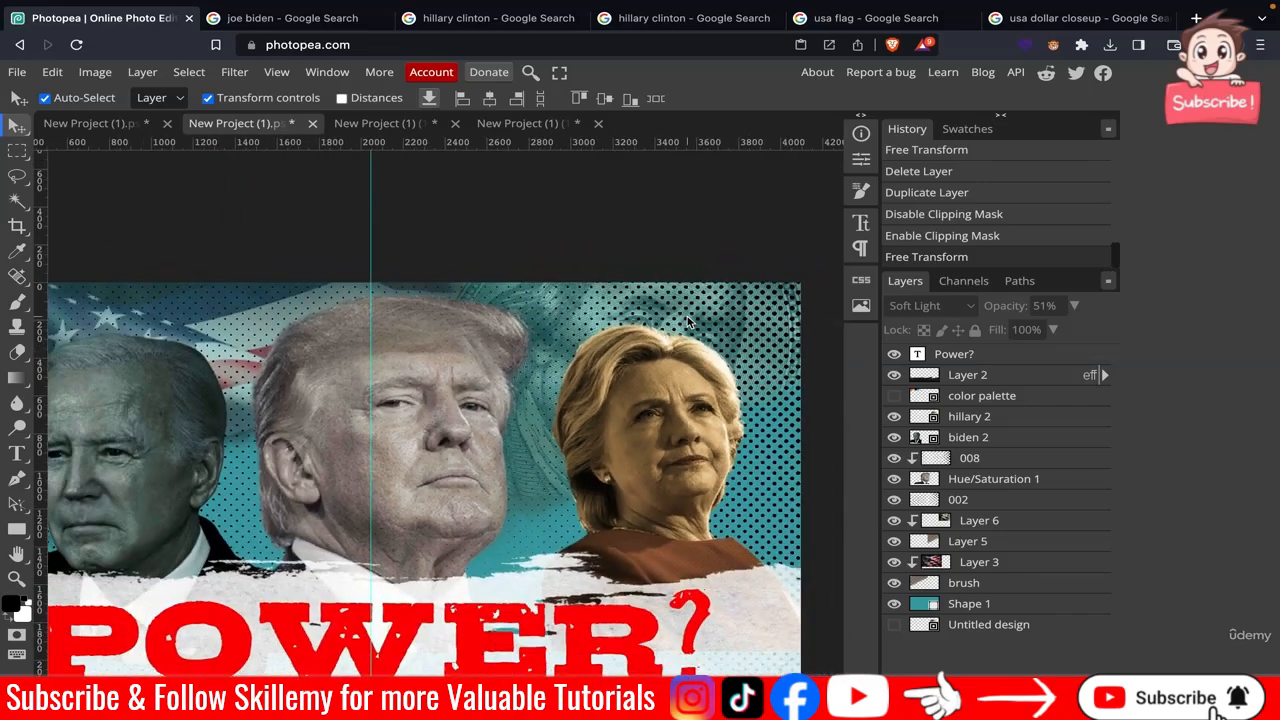
pyautogui.click(986, 501)
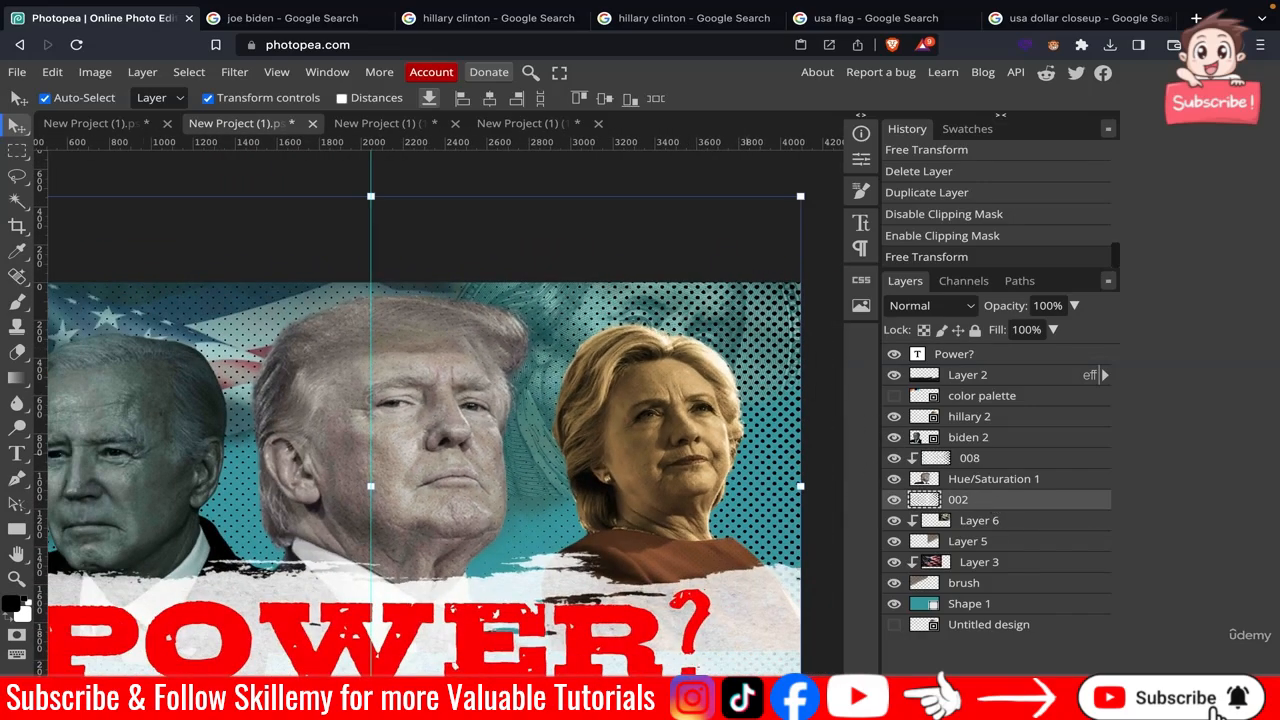
pyautogui.click(1046, 306)
pyautogui.write('30')
pyautogui.press('Return')
pyautogui.hotkey('ctrl', 'alt', 't')
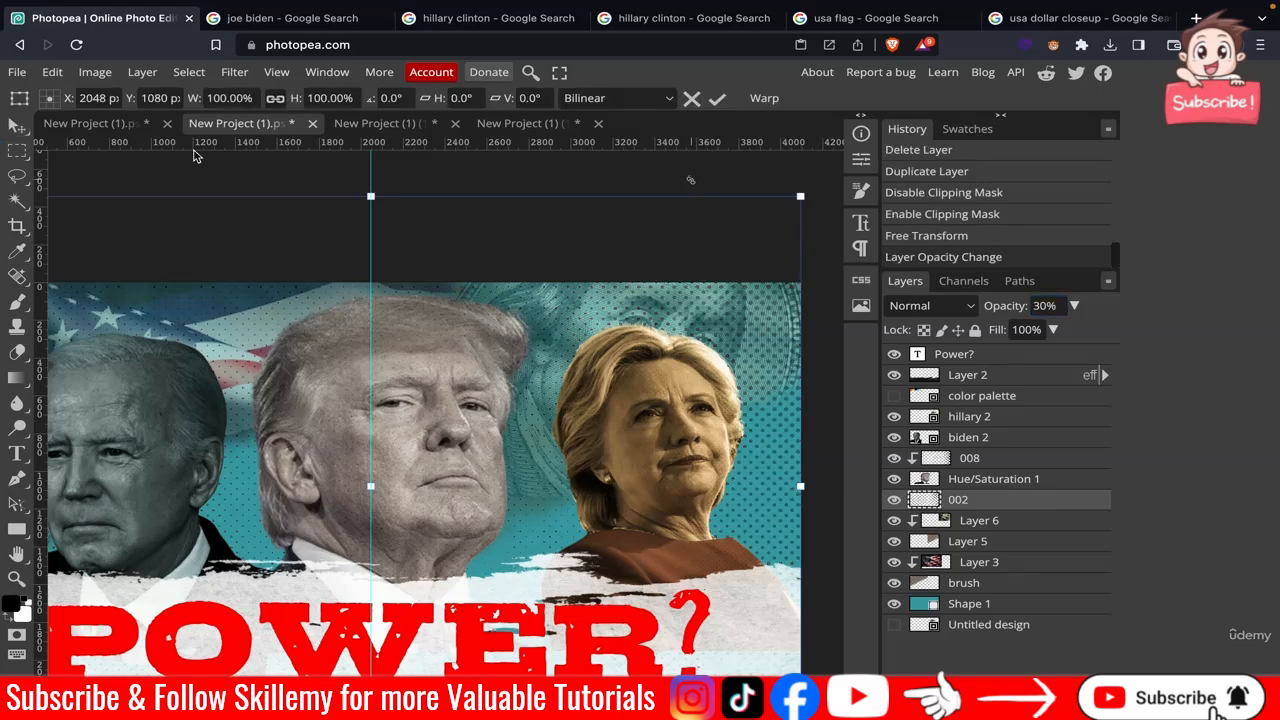
pyautogui.click(13, 128)
pyautogui.press('Return')
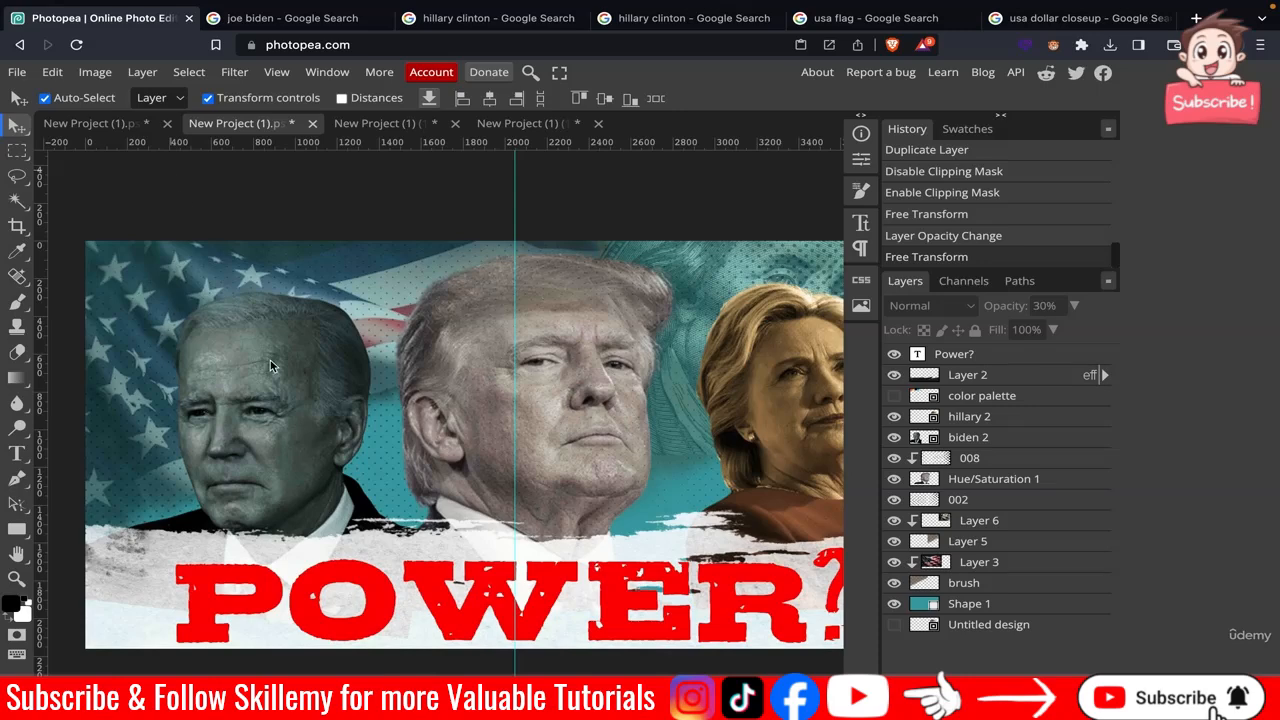
pyautogui.hscroll(2, 270, 361)
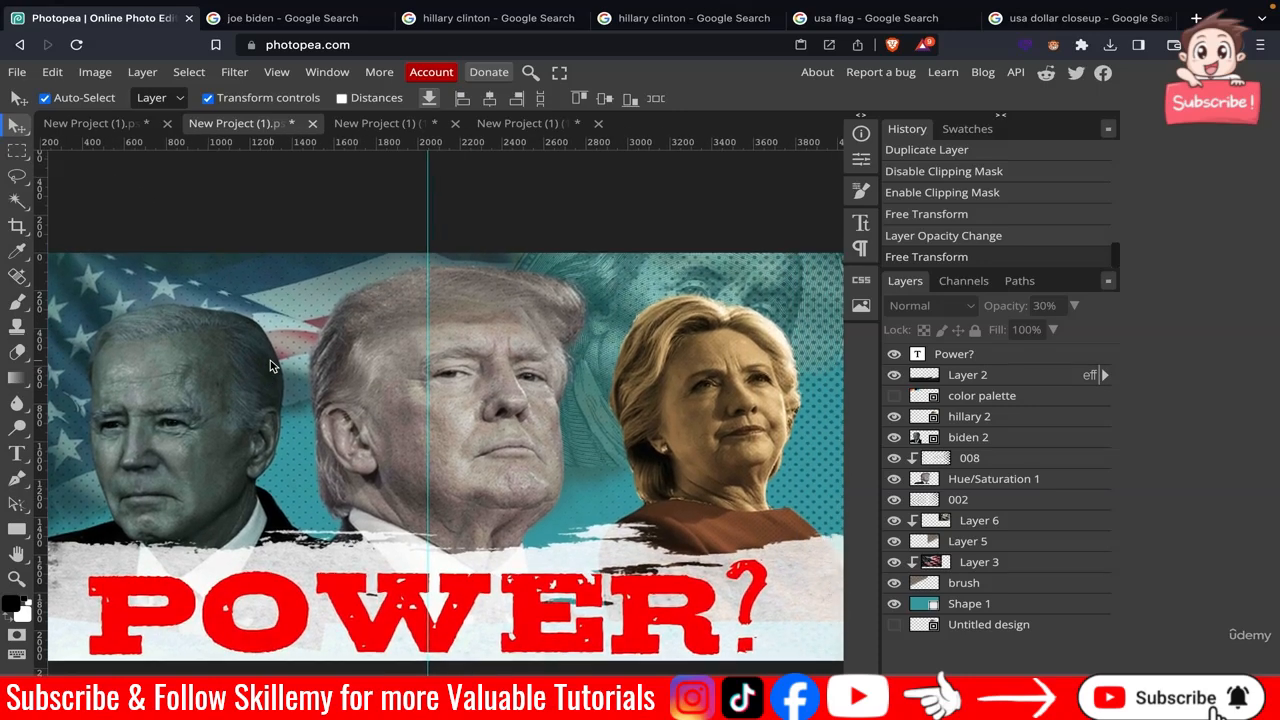
pyautogui.scroll(-3, 270, 366)
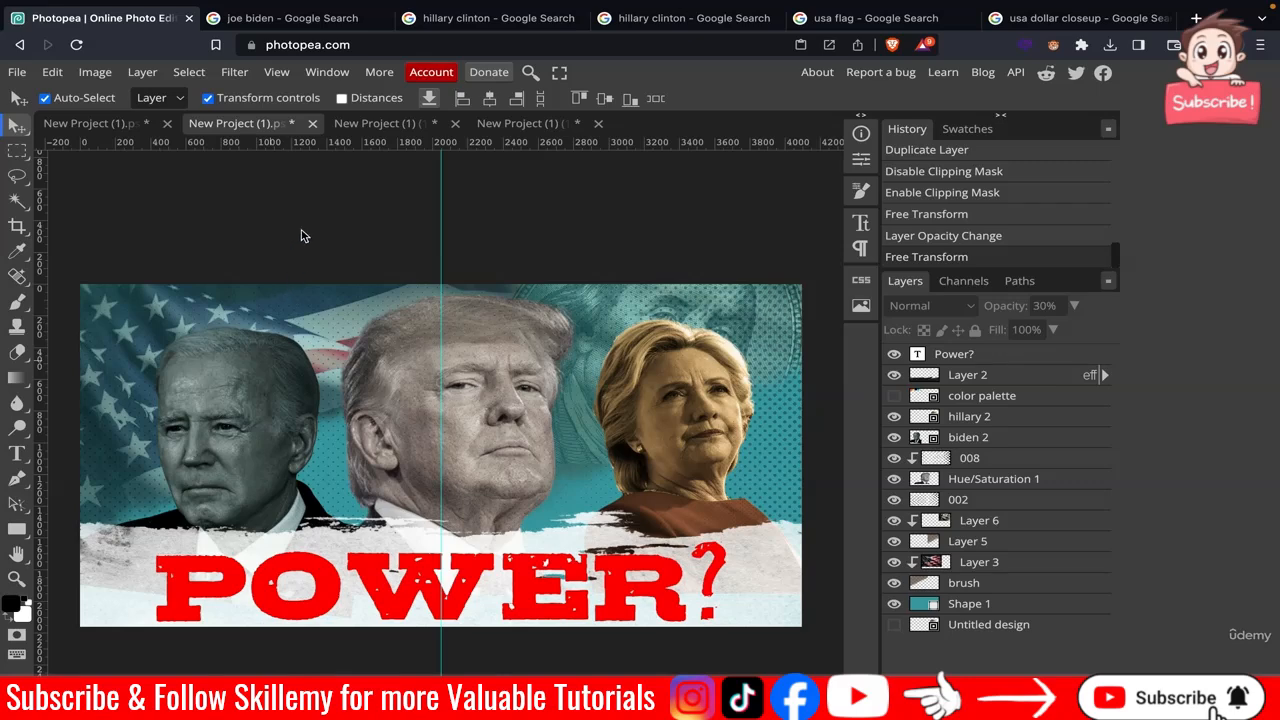
# Export the poster as a PNG and name the file fin.
pyautogui.click(17, 76)
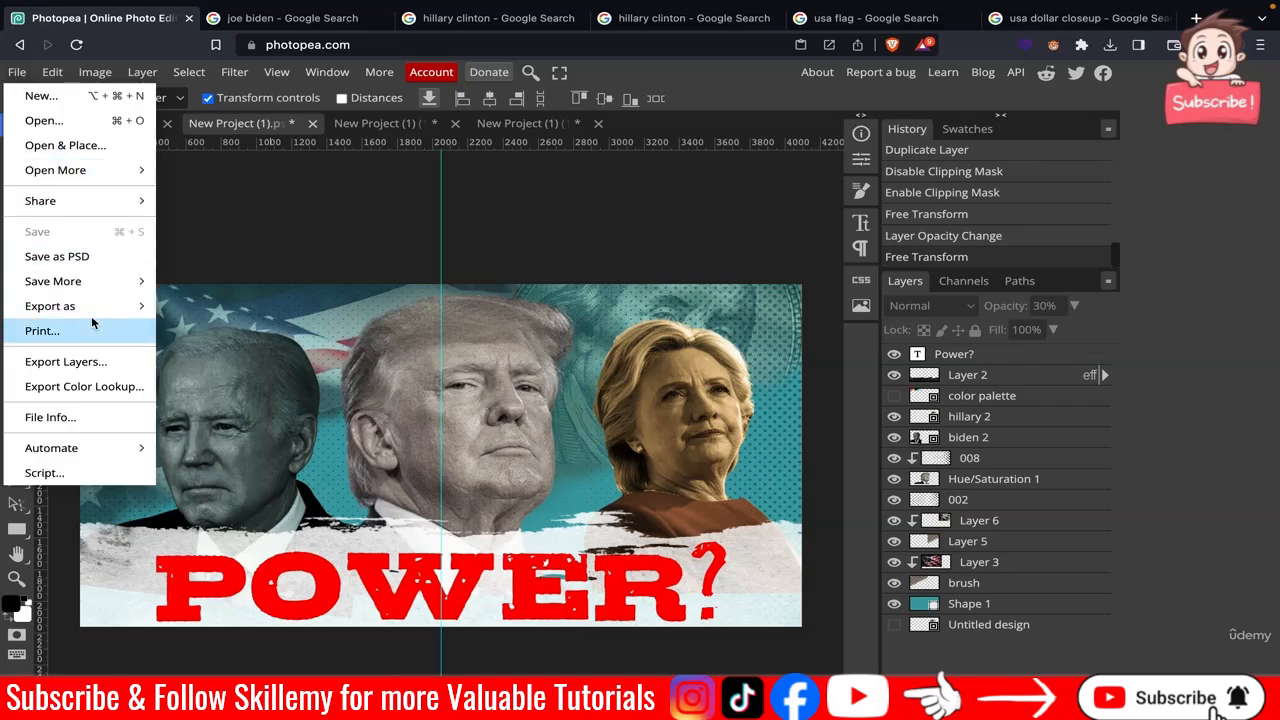
pyautogui.moveTo(104, 312)
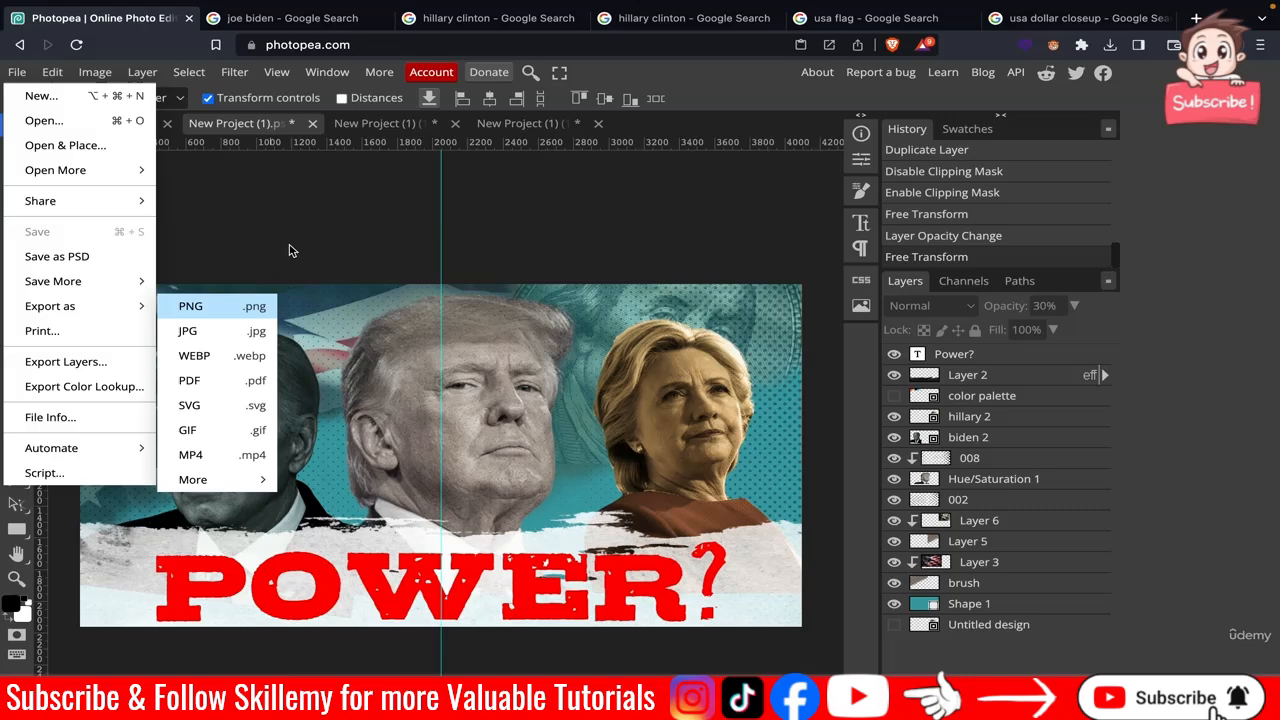
pyautogui.click(190, 306)
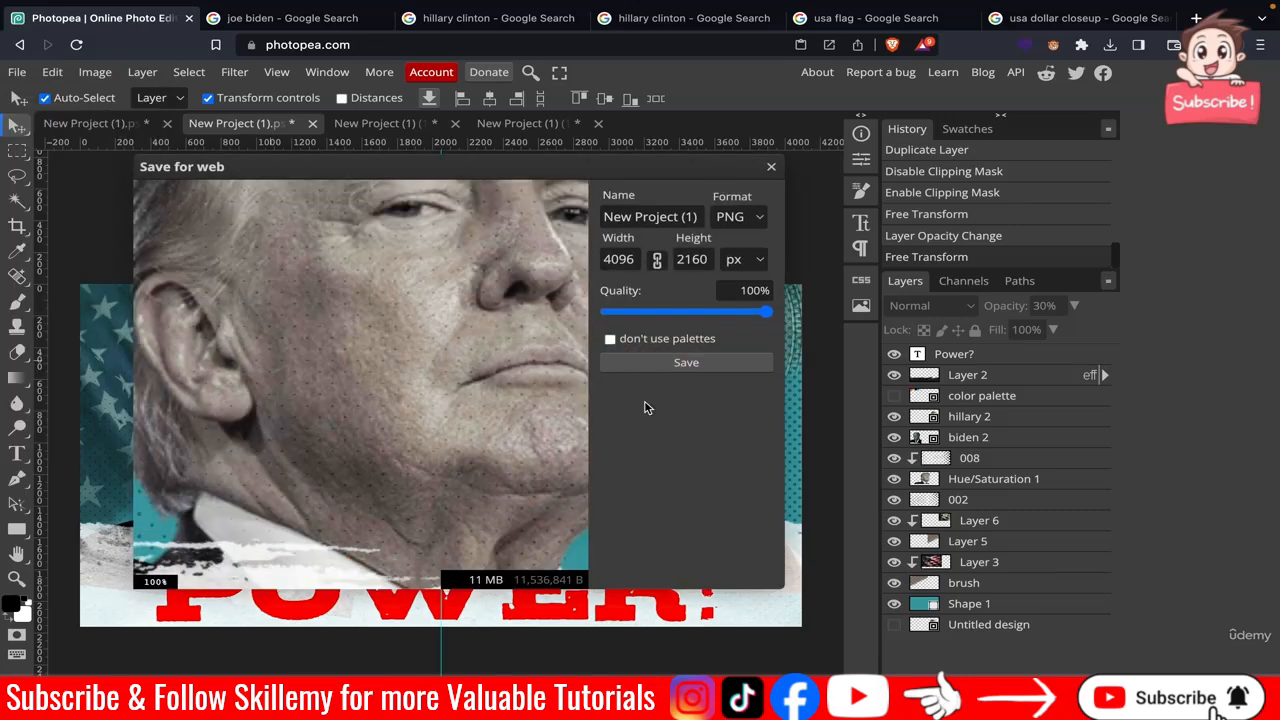
pyautogui.click(634, 225)
pyautogui.hotkey('ctrl', 'a')
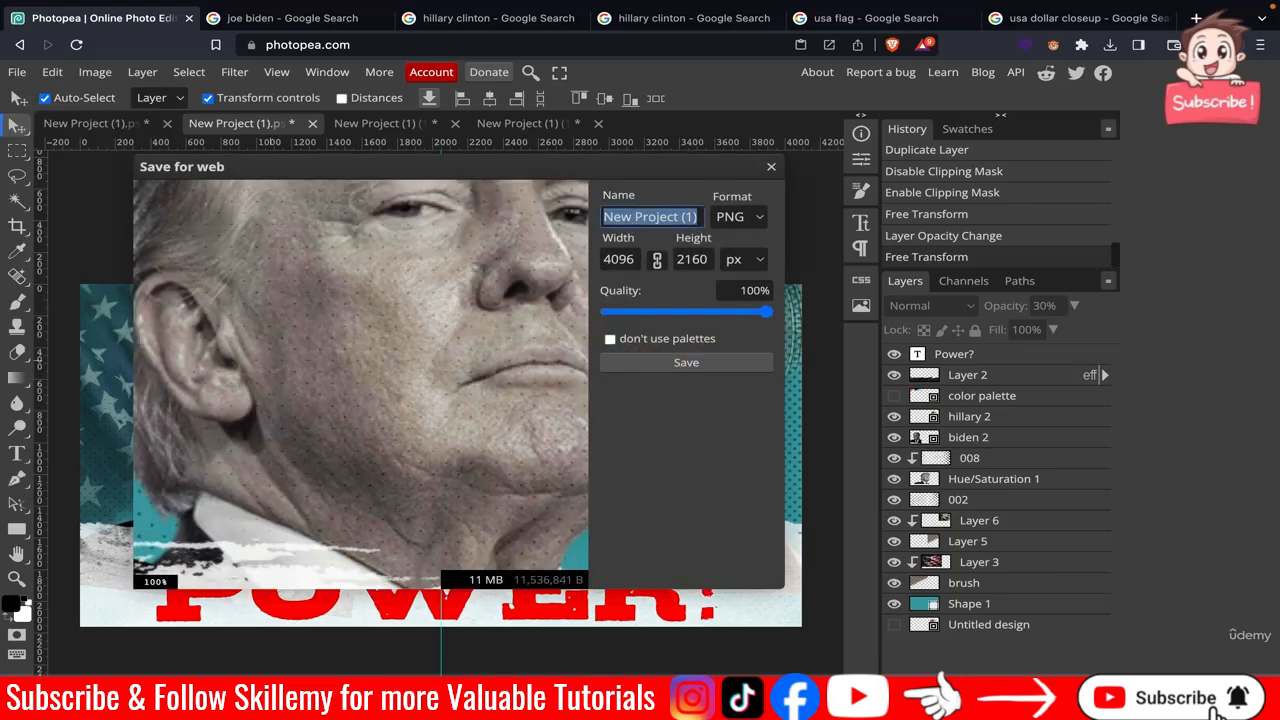
pyautogui.press('BackSpace')
pyautogui.write('fin')
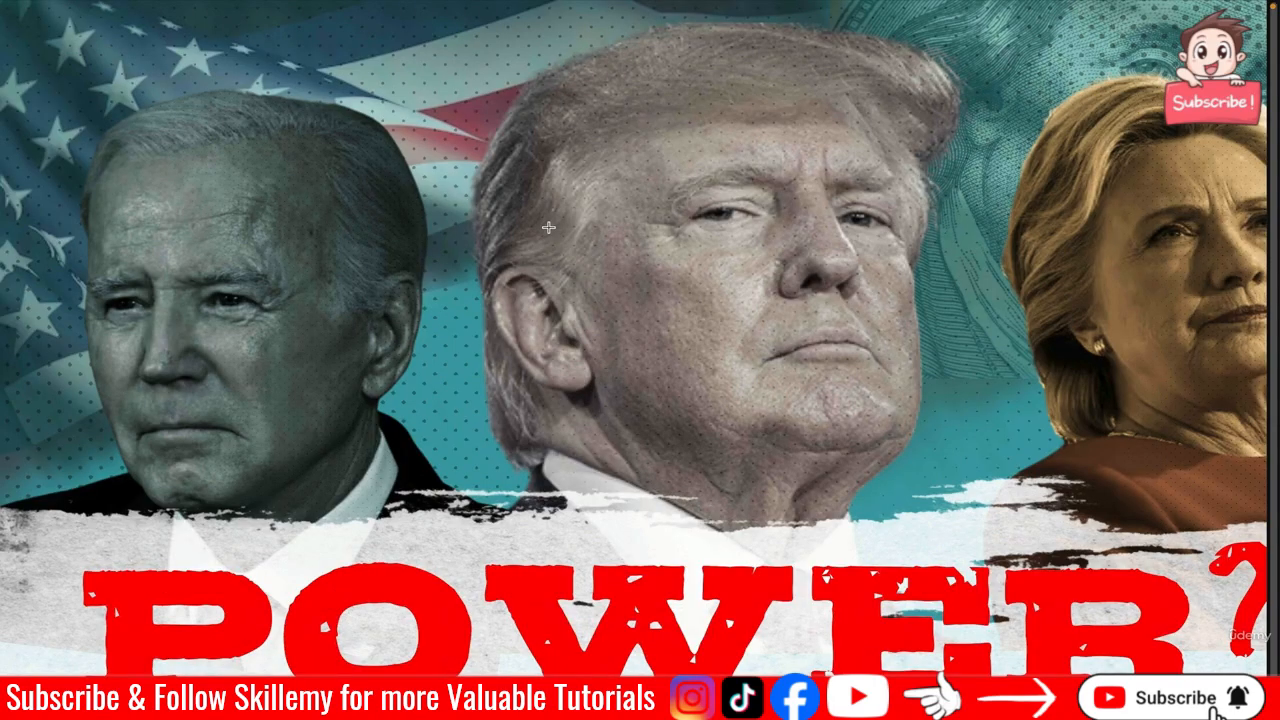